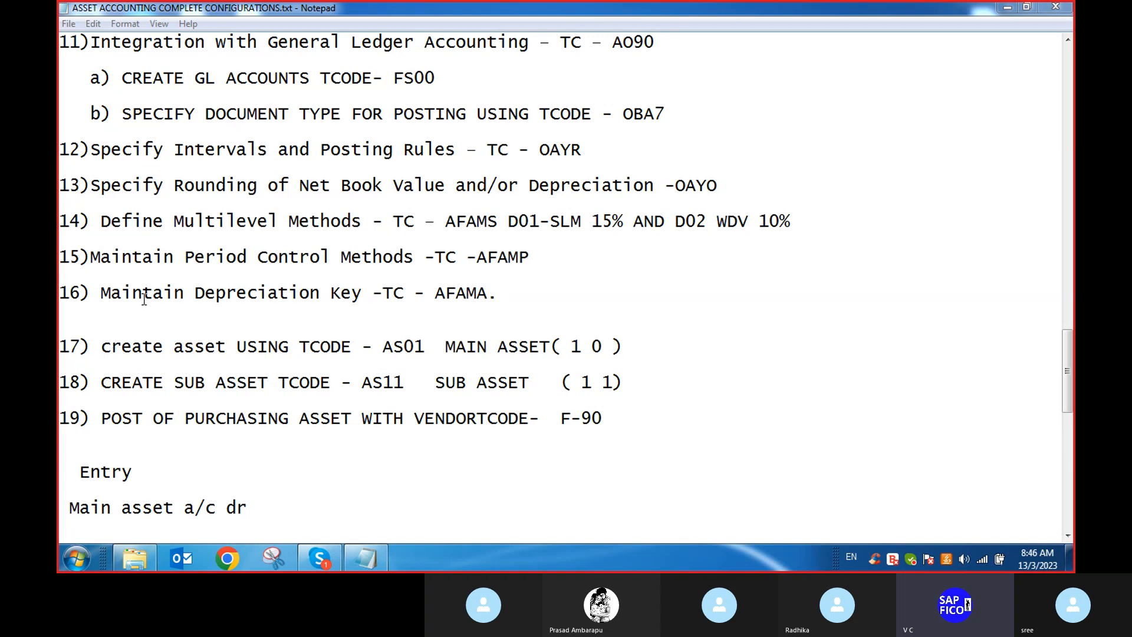
Step: Minimize the notes and Downloads windows, launch SAP Logon and open the logon screen of the FI system
click(1006, 8)
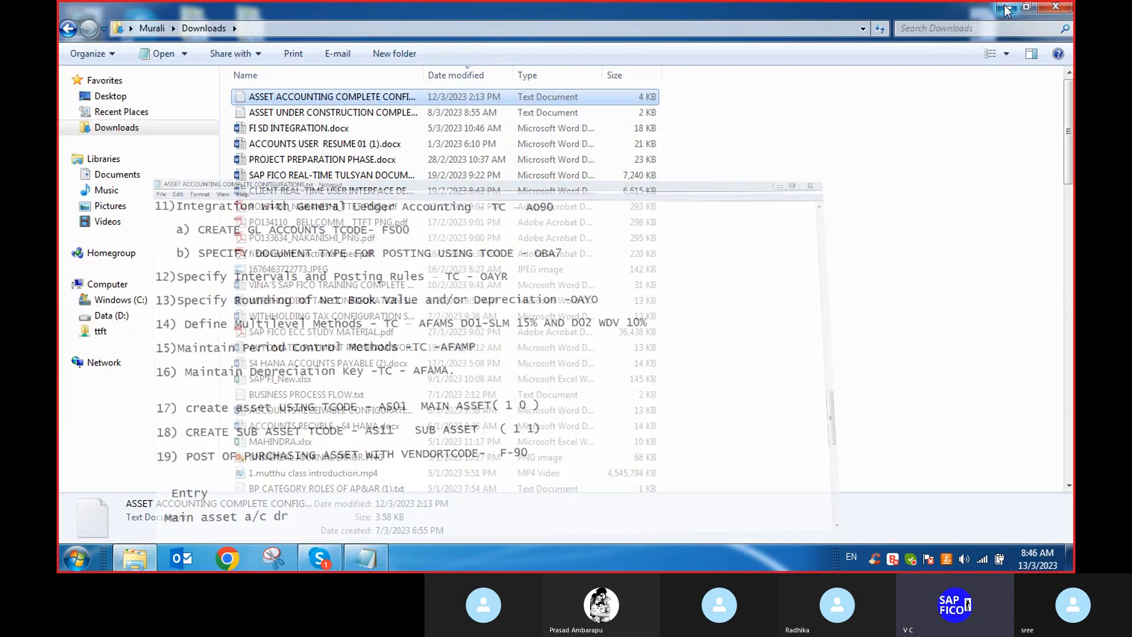
click(1005, 8)
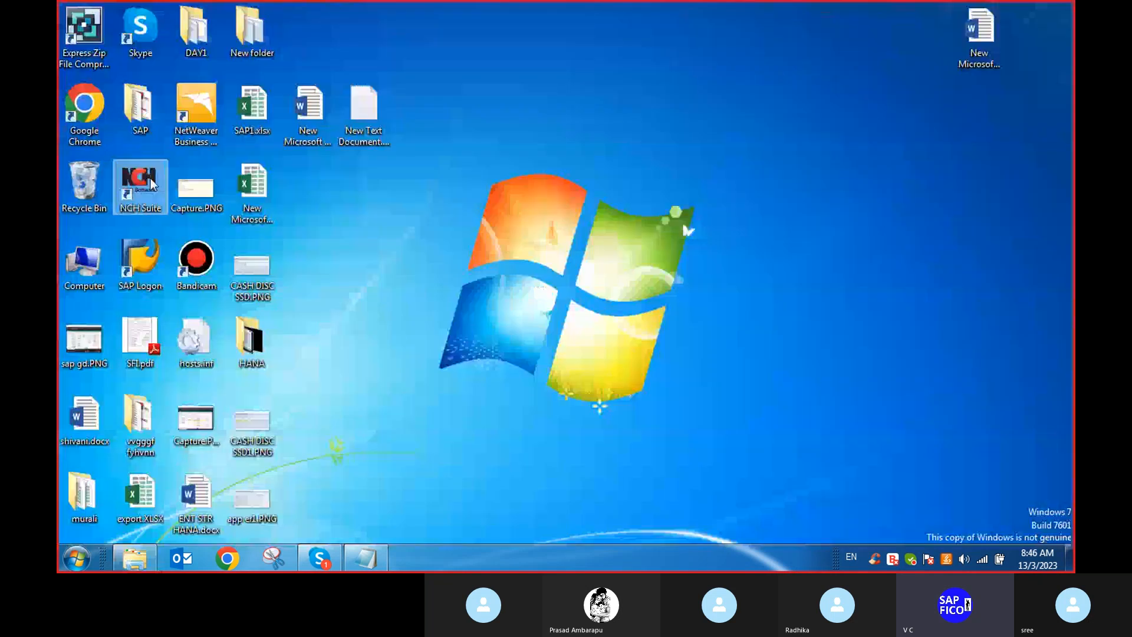
double_click(118, 253)
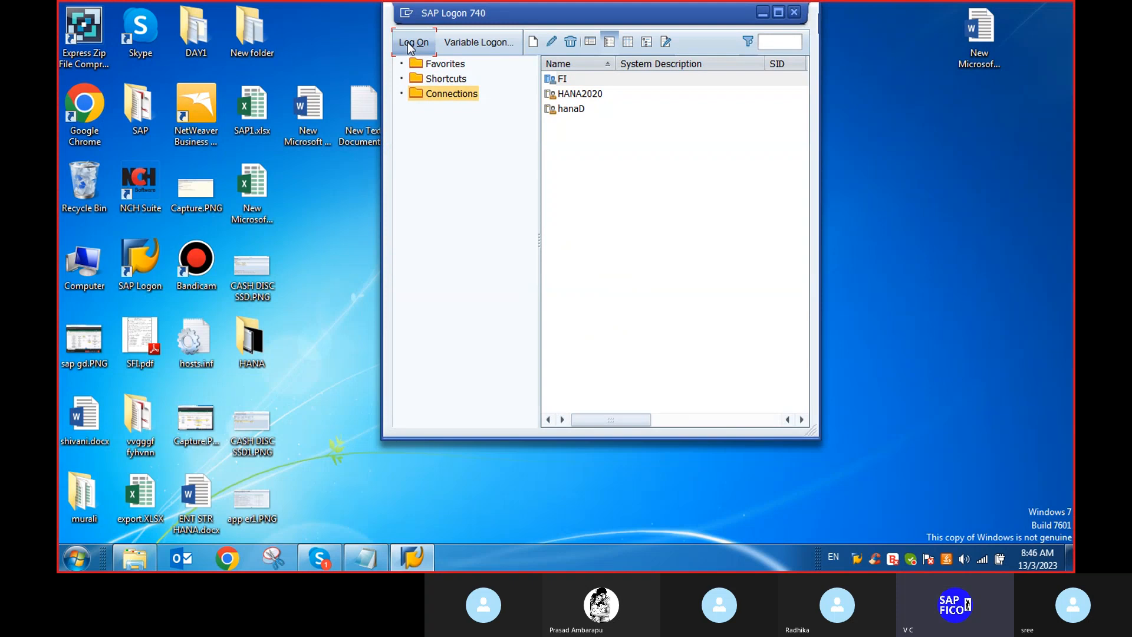
click(411, 44)
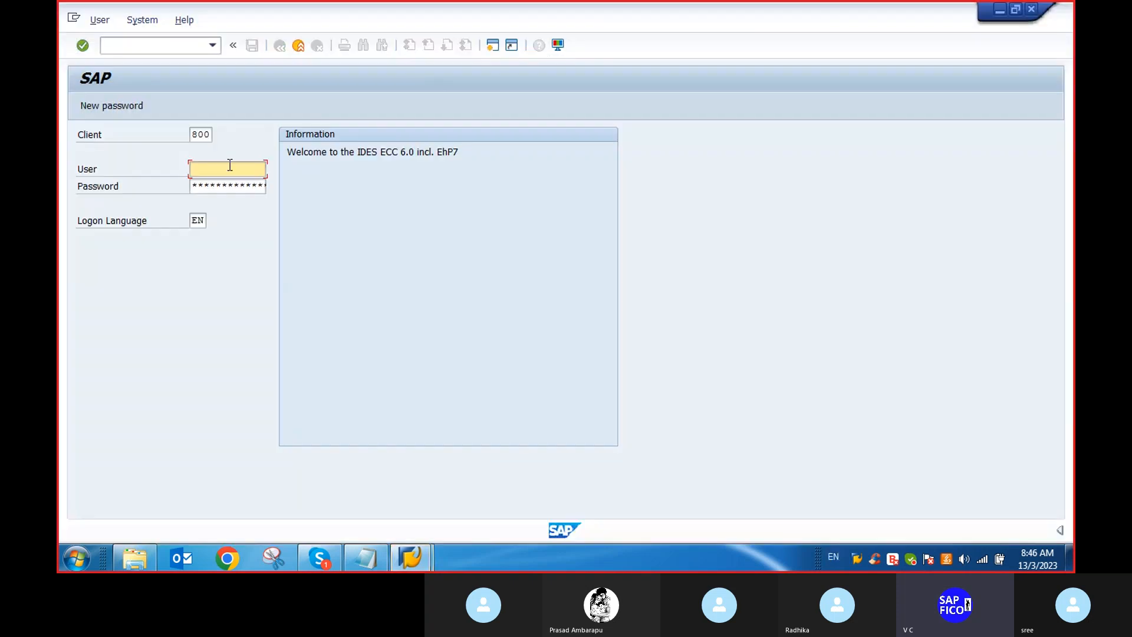
Step: Log on to client 800 with the user ID and password, ending any other logons in the system
text(2)
click(226, 181)
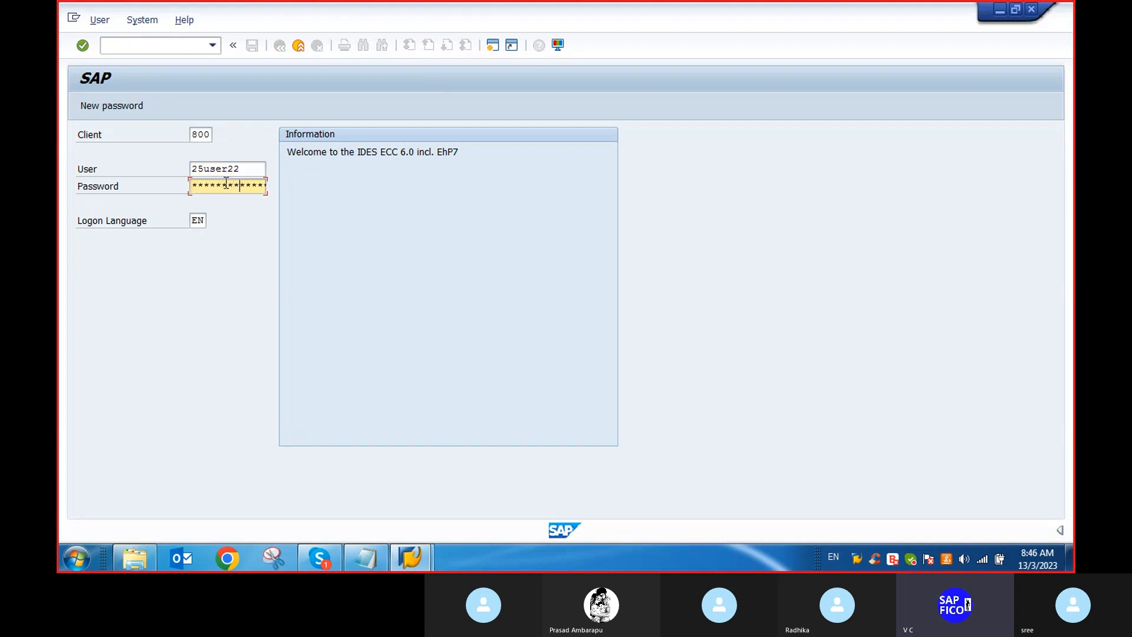
key(Return)
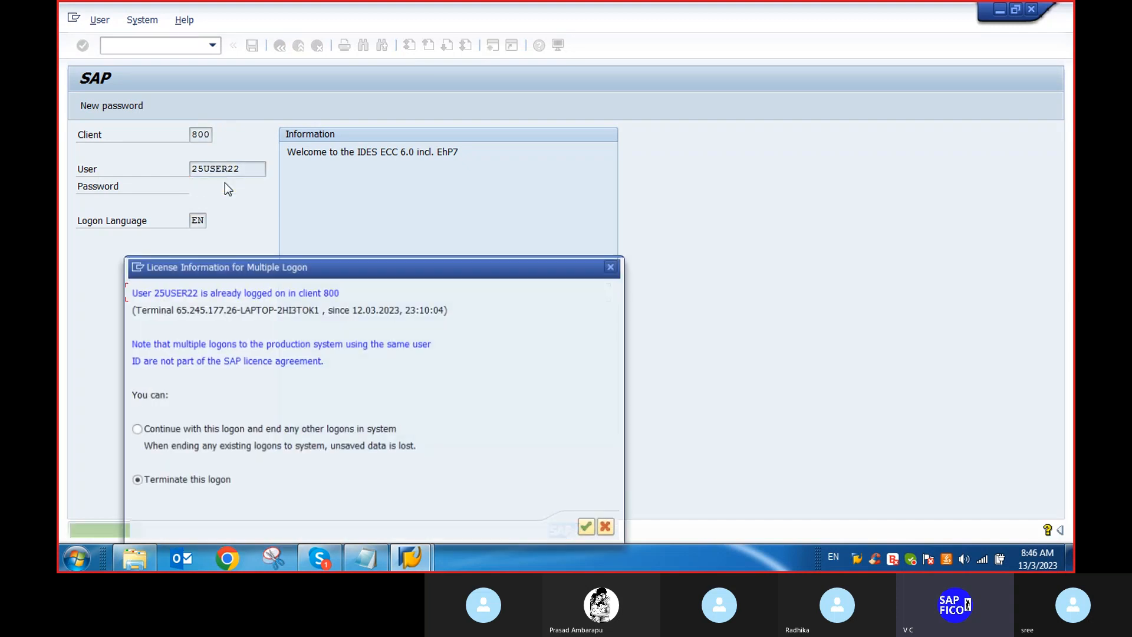
click(137, 429)
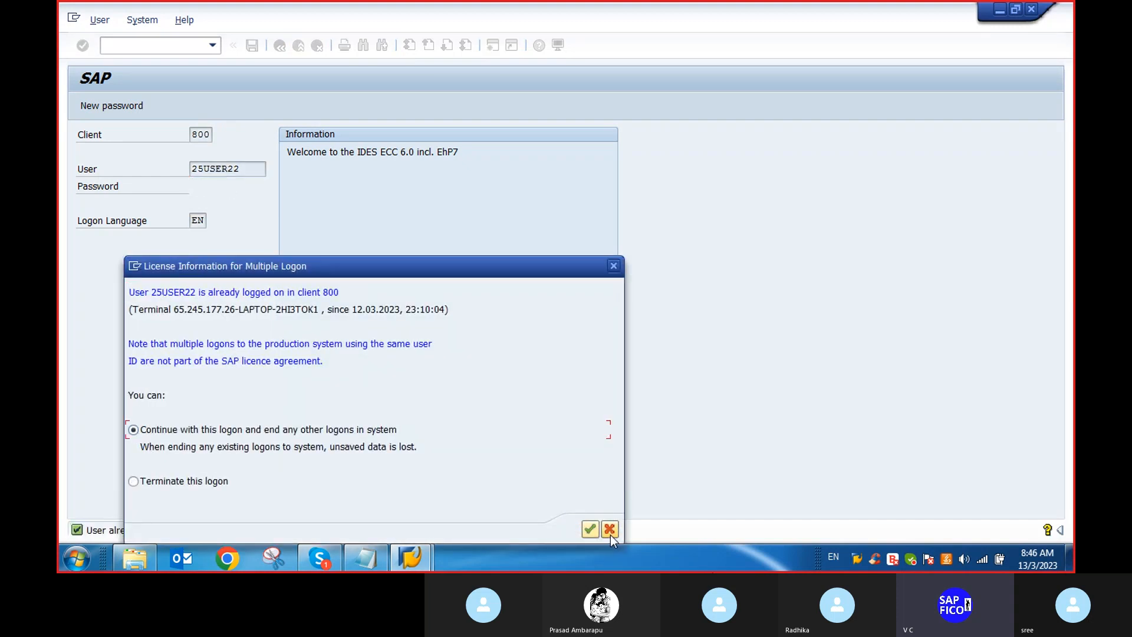
click(593, 530)
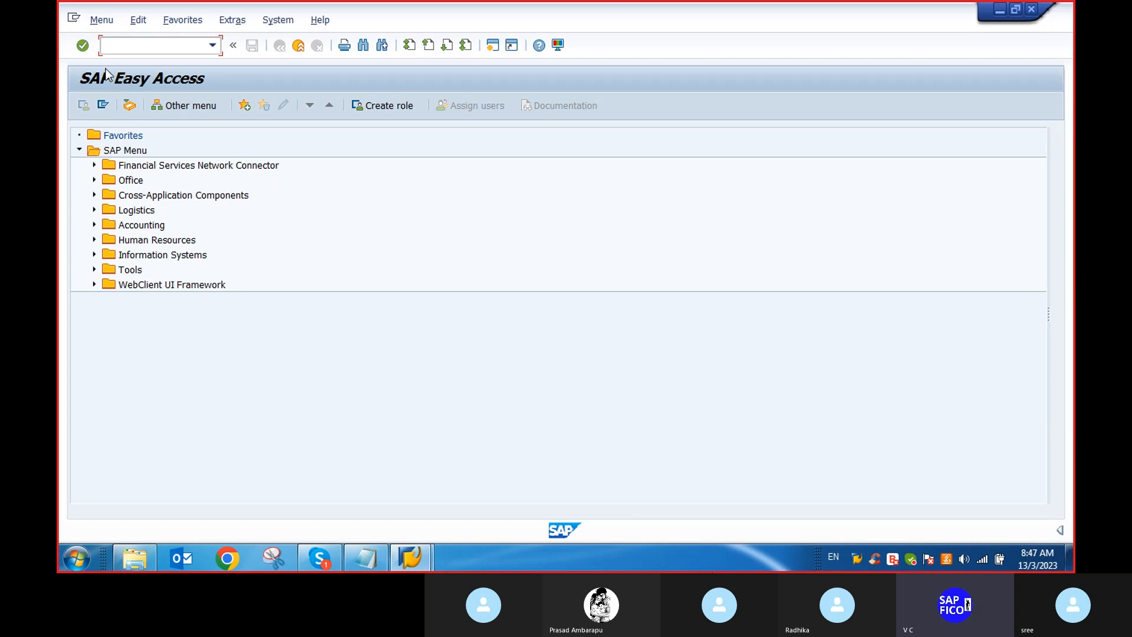
Step: Start creating an asset with transaction AS01, using asset class DEP1_PM and company code DEP1
text(as01)
key(Return)
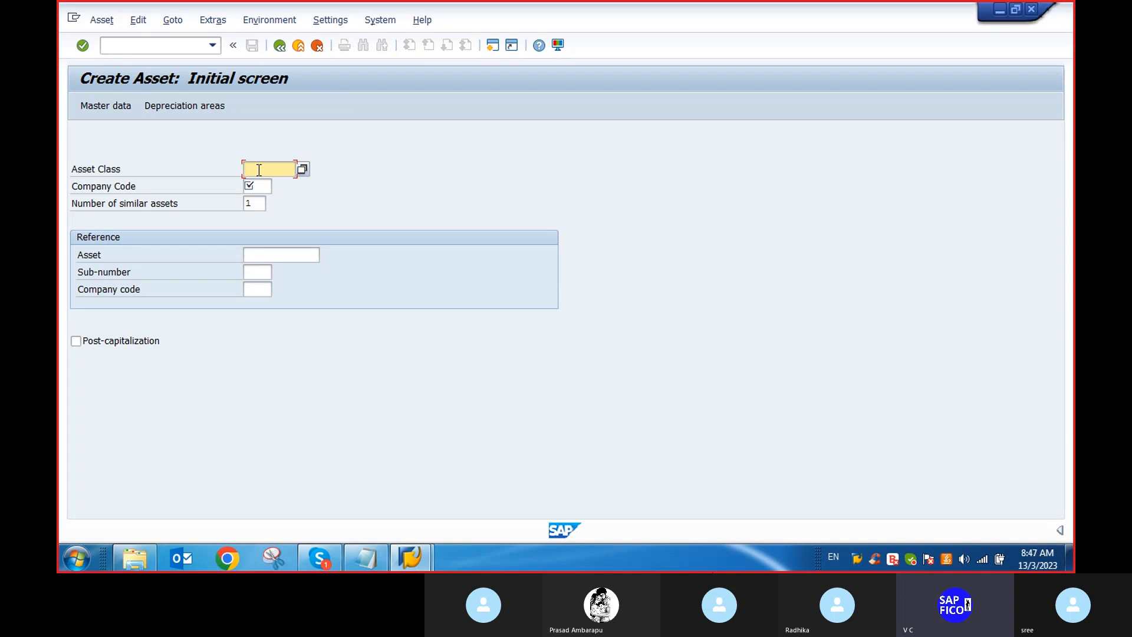
text(DEP1_P&M)
key(Return)
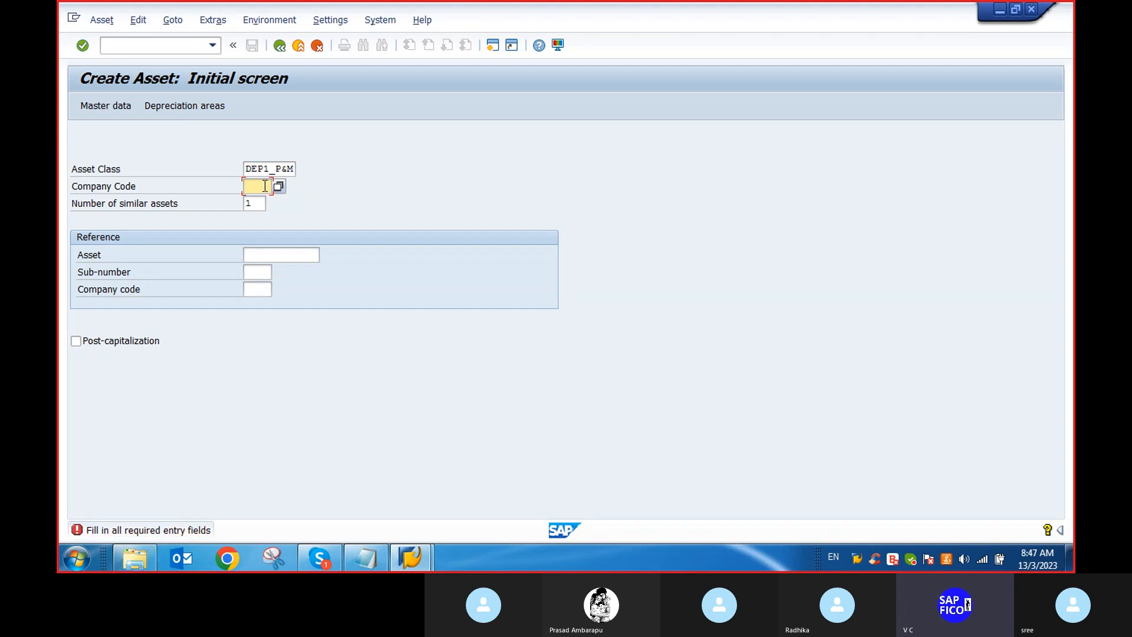
text(DEP1)
key(Return)
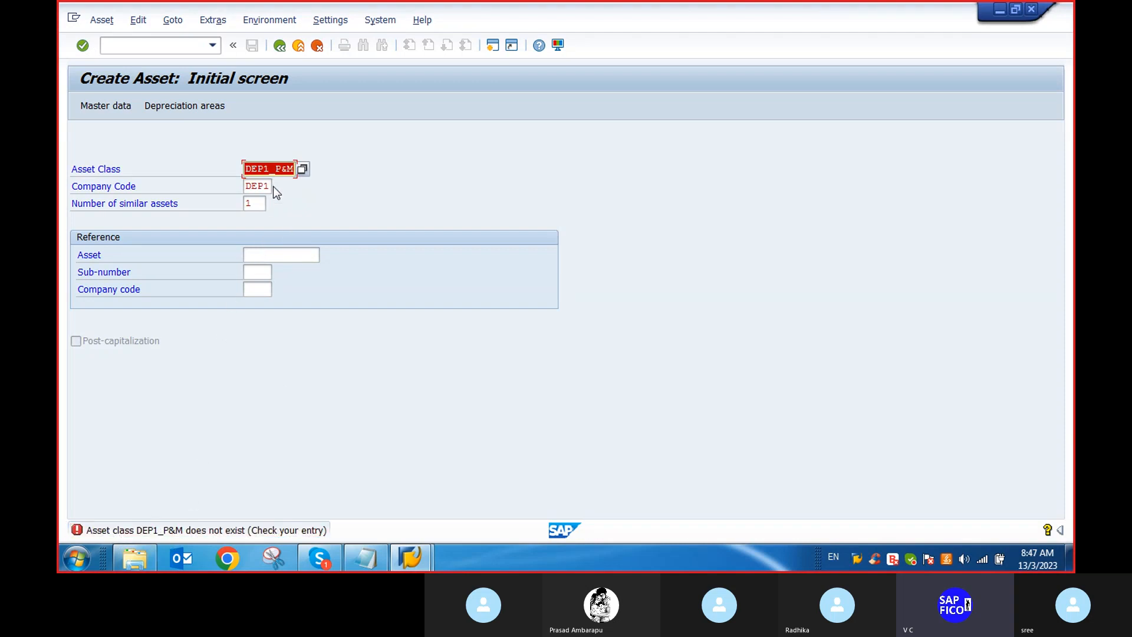
click(288, 170)
key(Return)
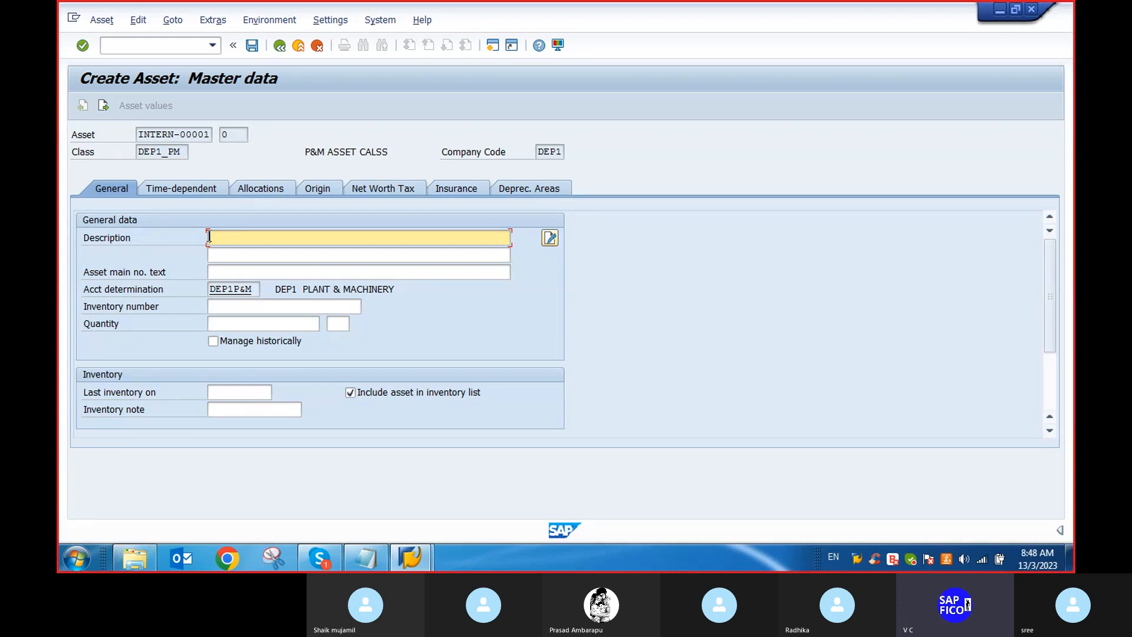
Step: Describe the asset as CAR MACHINERY, with CAR PLANT AND MACHINERY on the second description line
text(CAR MACHINERY)
click(261, 256)
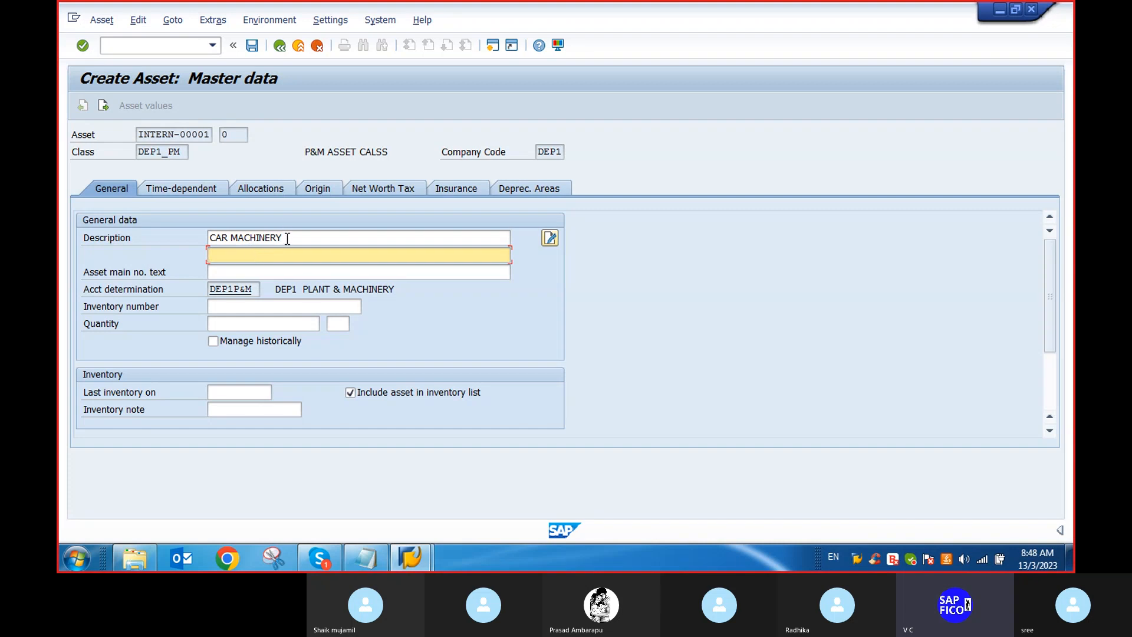
text(CAR PLANT AND MACHINERY)
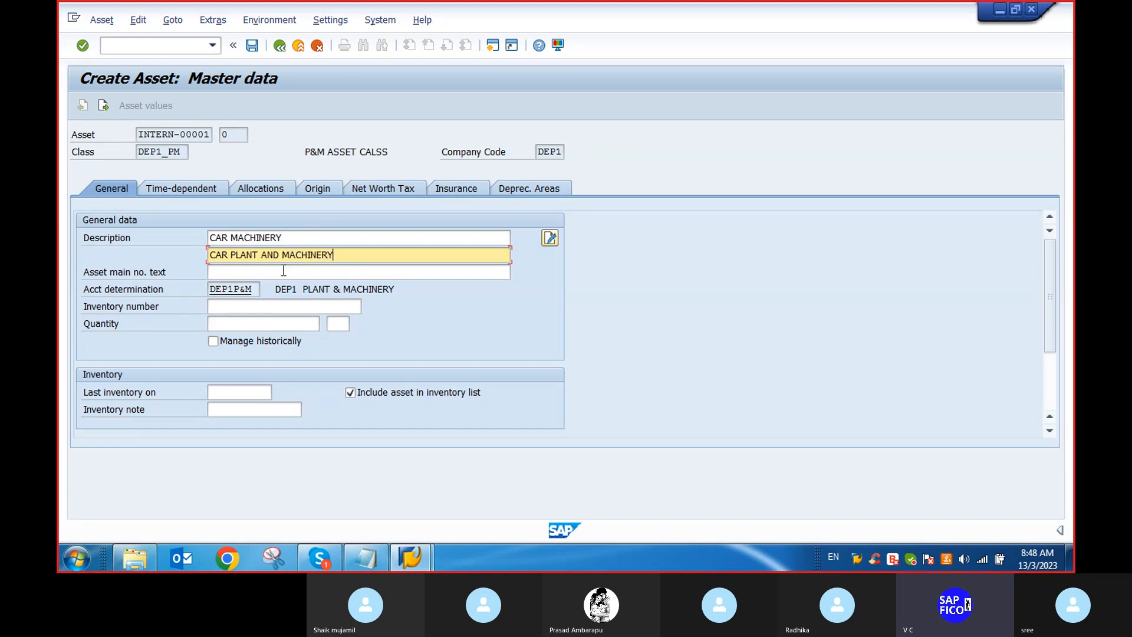
click(224, 304)
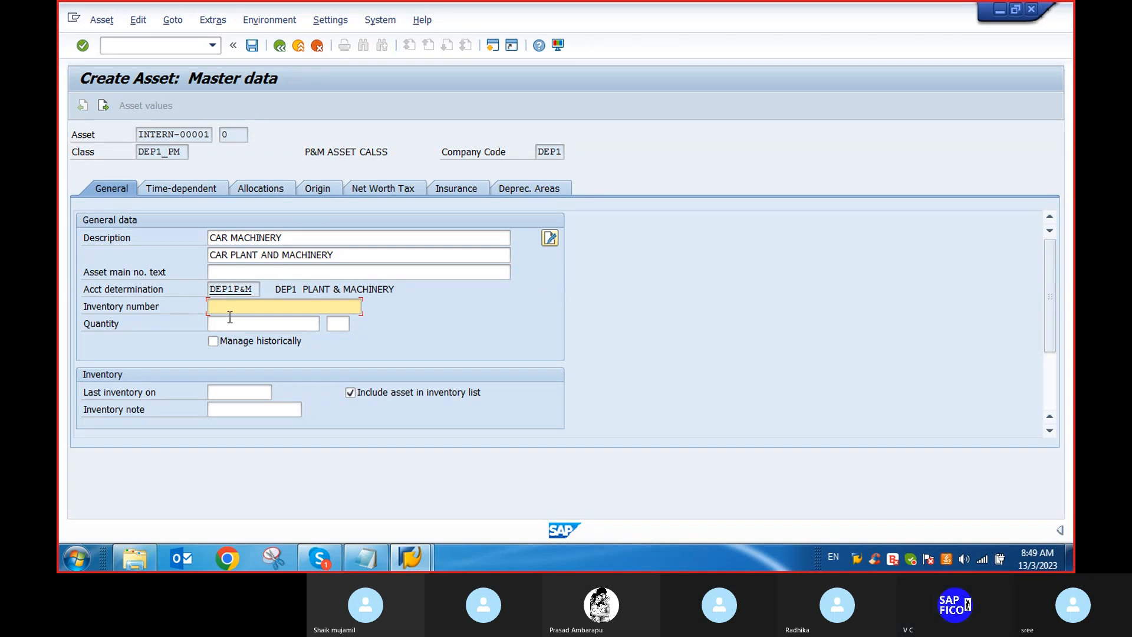
click(231, 324)
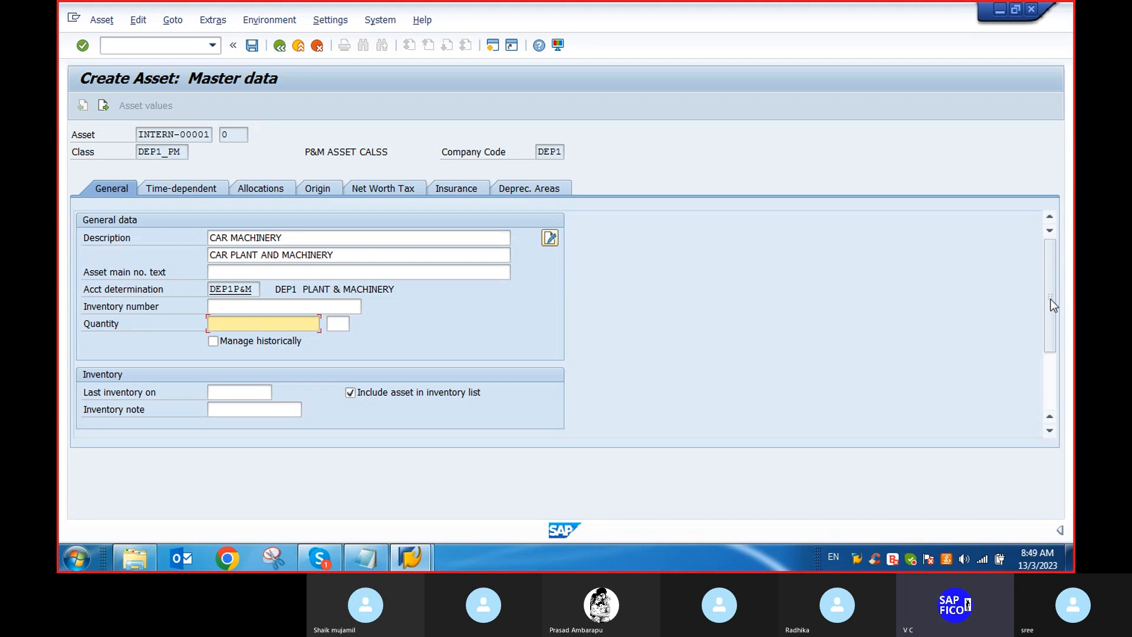
Step: Set the asset's capitalization date to 01.12.2022 in the posting information
drag(1054, 314, 783, 363)
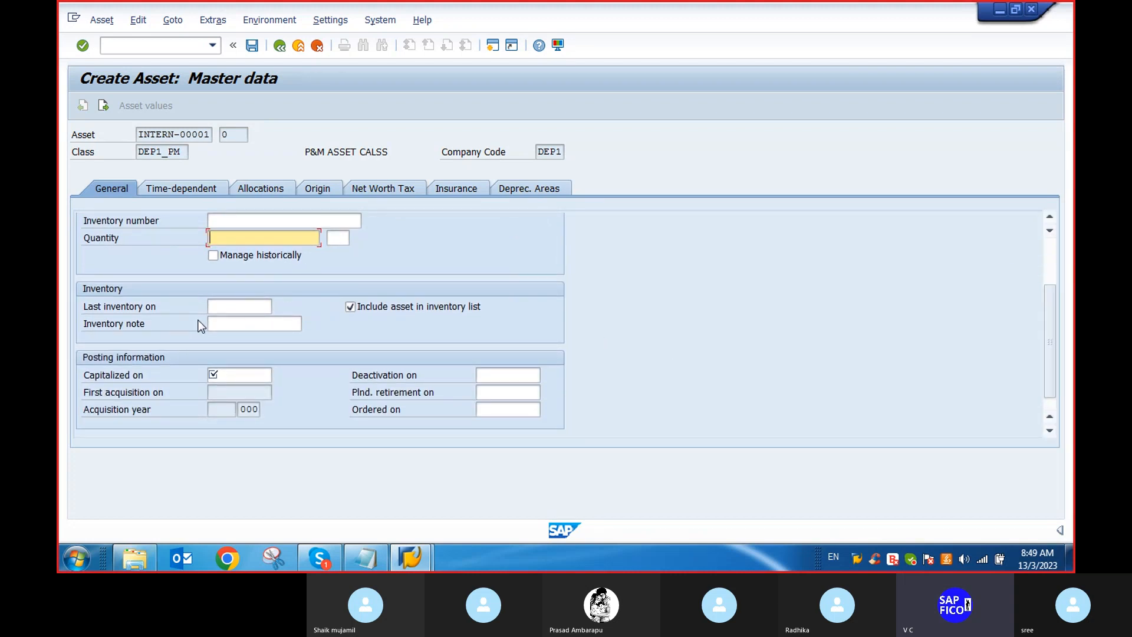
click(231, 376)
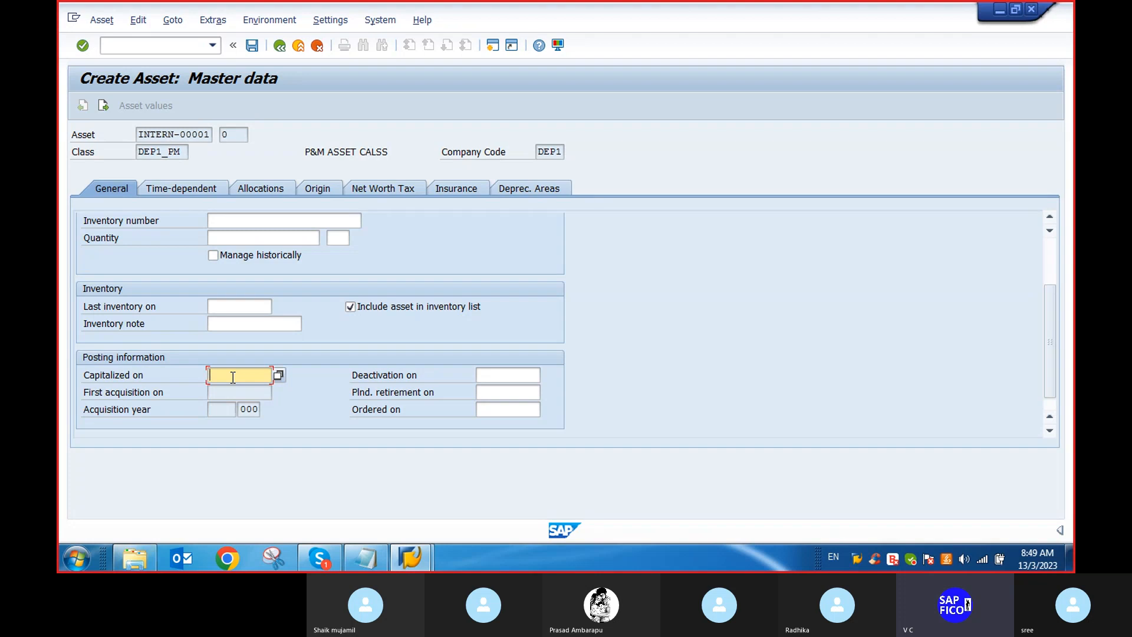
text(01.)
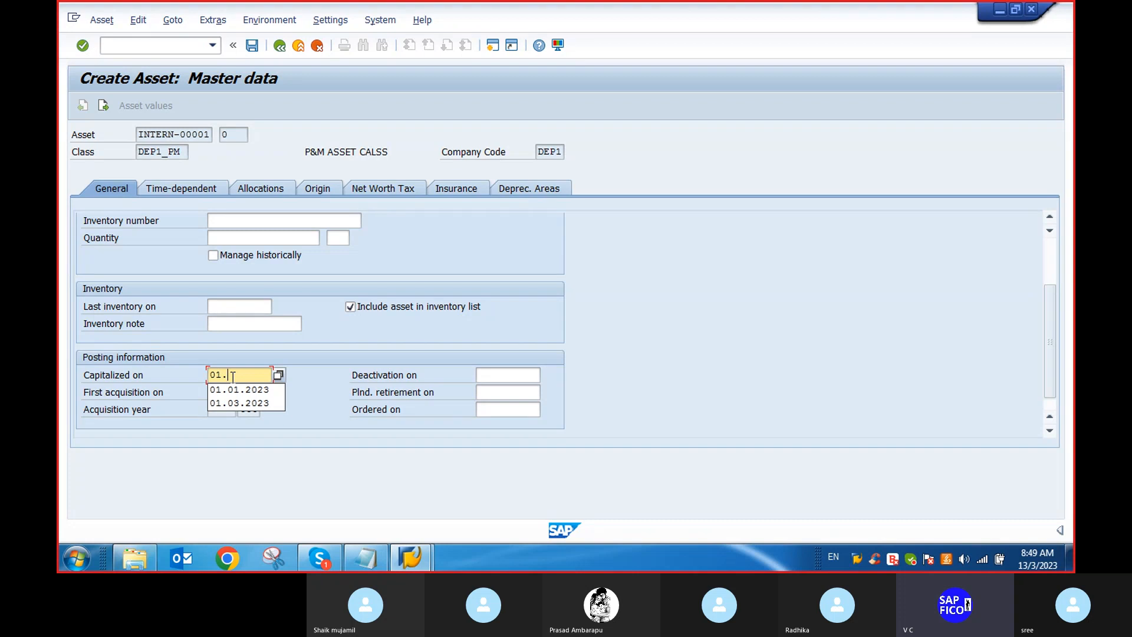
text(12)
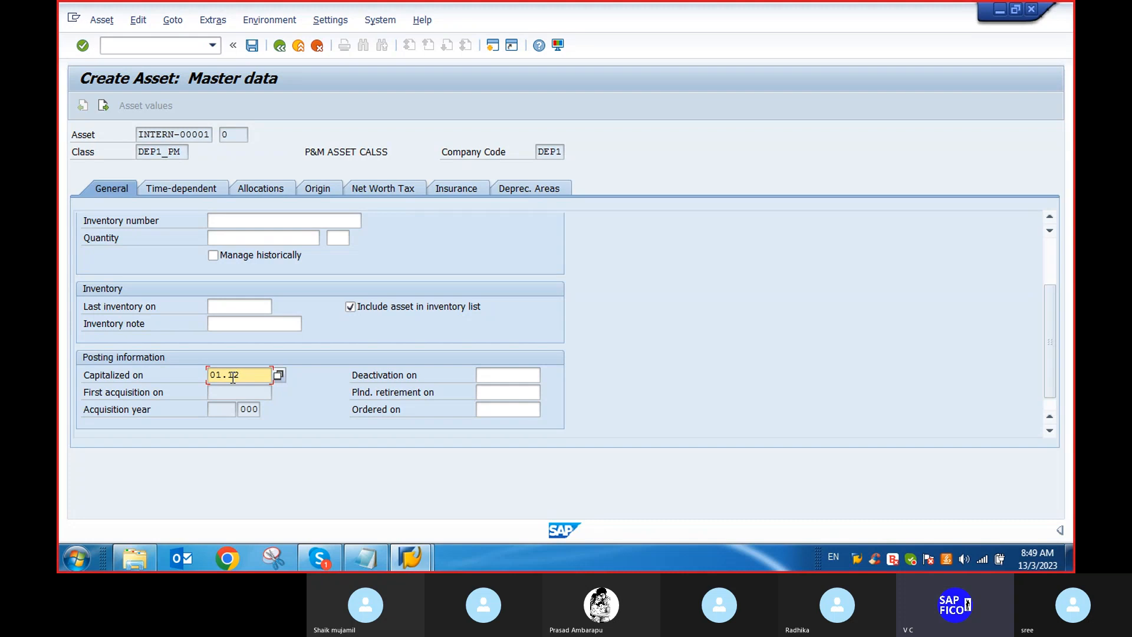
text(.2022)
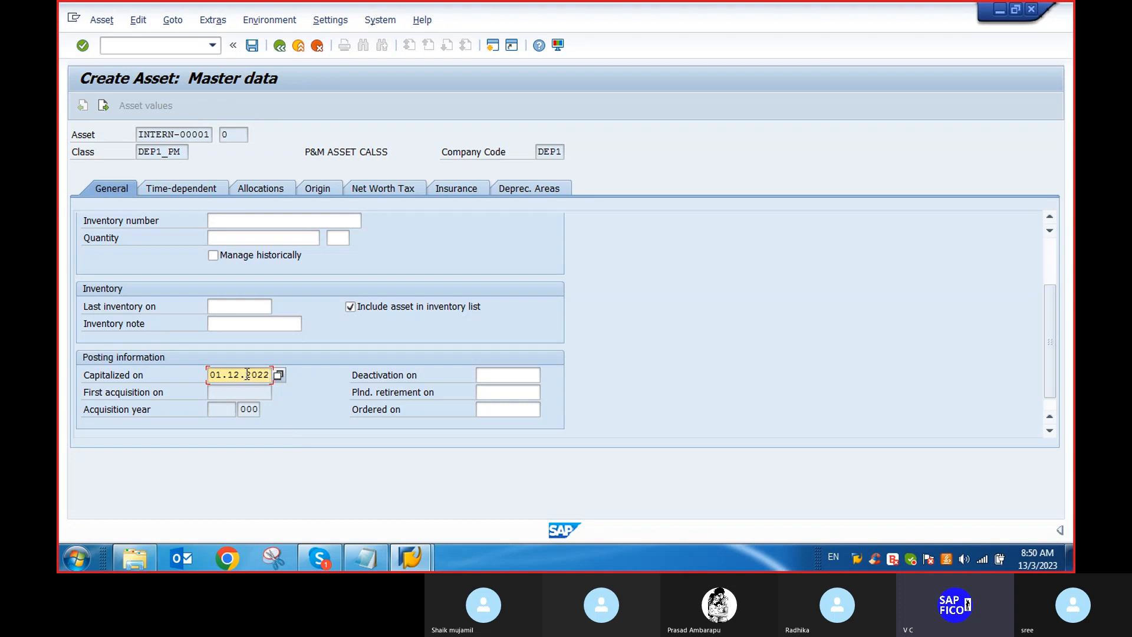
Step: Open a second session, view the G/L posting header in transaction F-02 and leave it with /n
click(492, 45)
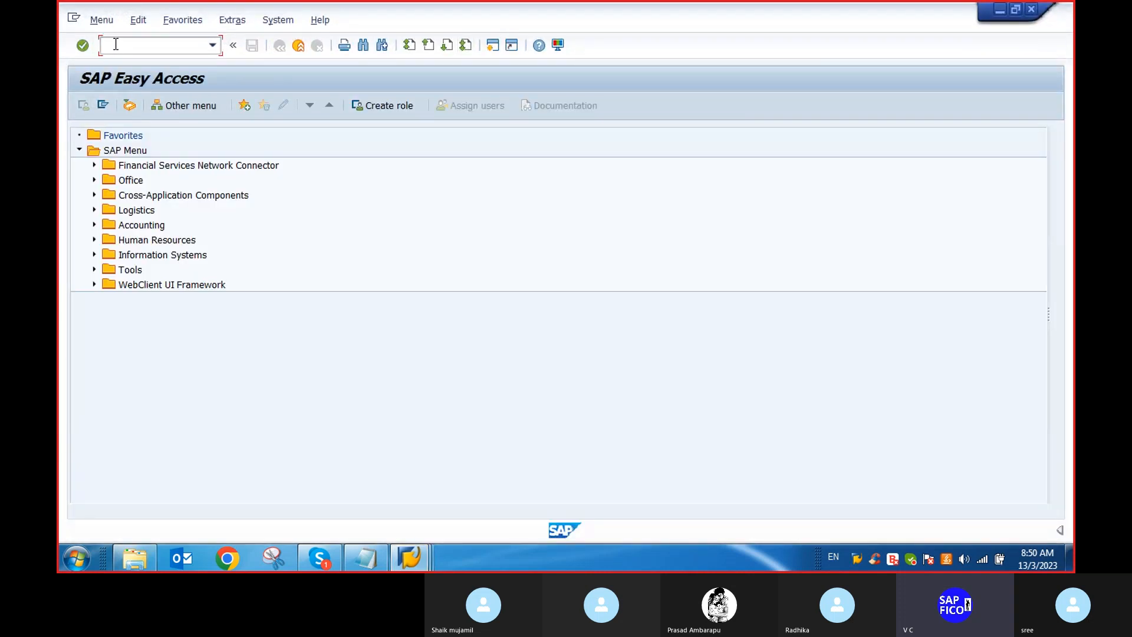
text(F-02)
key(Return)
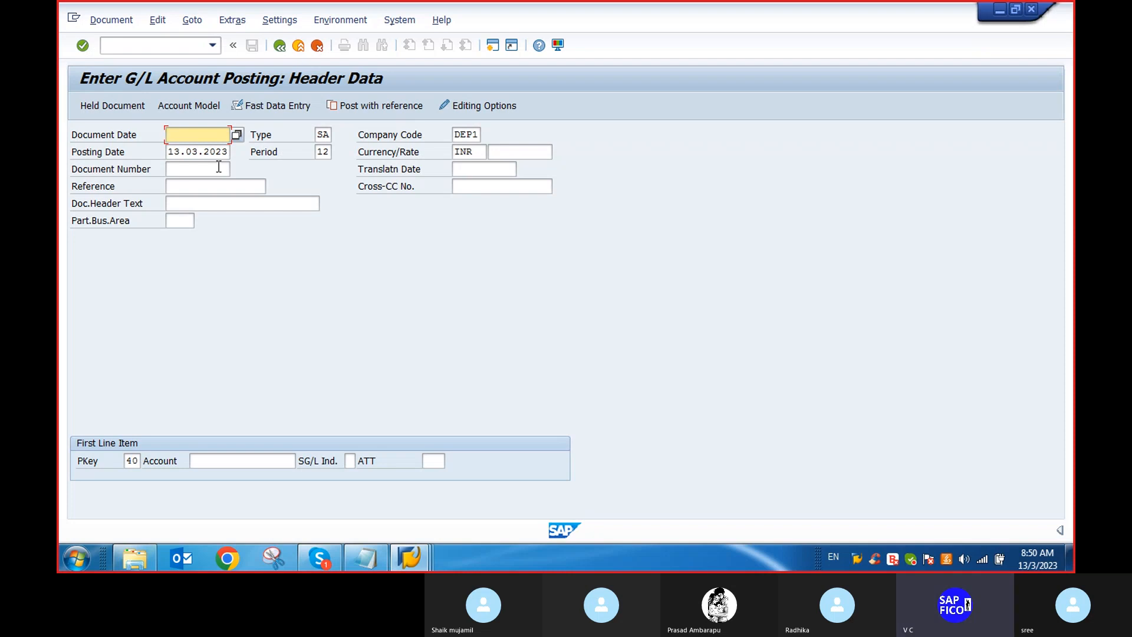
click(130, 45)
text(/)
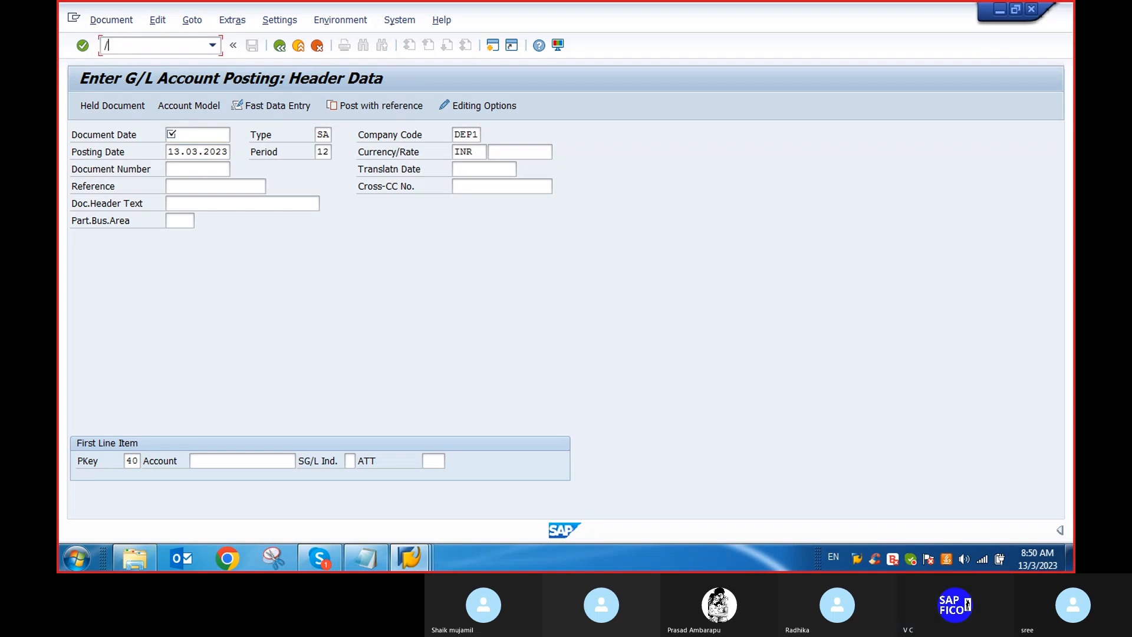
text(n)
key(Return)
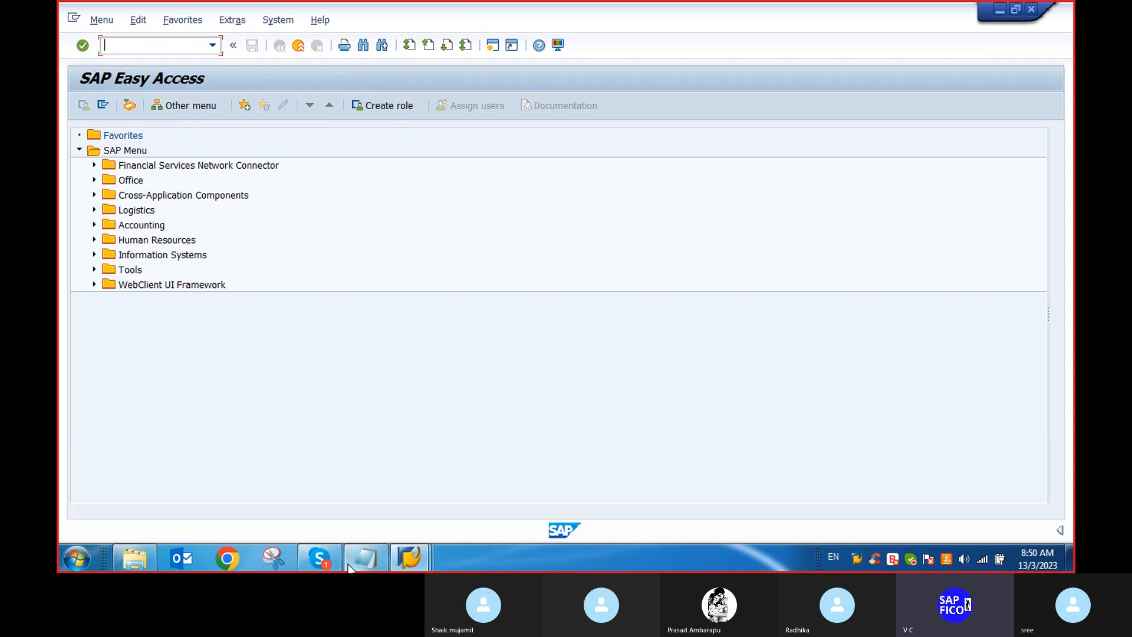
Step: Switch back to the asset master data session and set the capitalization date to 01.03.2023
mouse_move(351, 568)
mouse_move(409, 557)
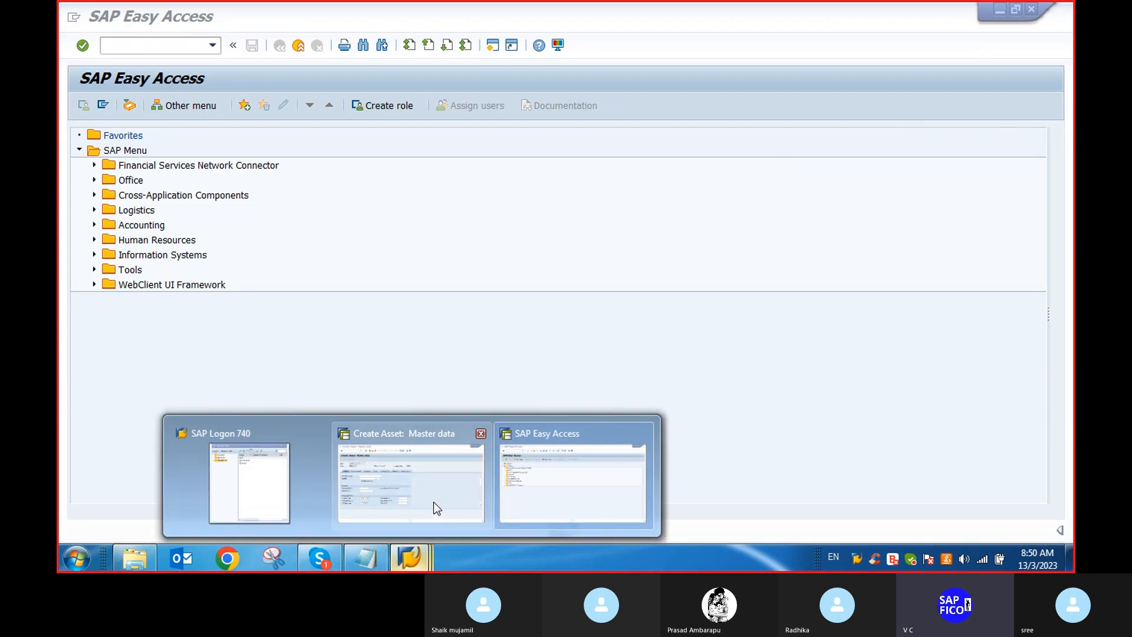
click(433, 501)
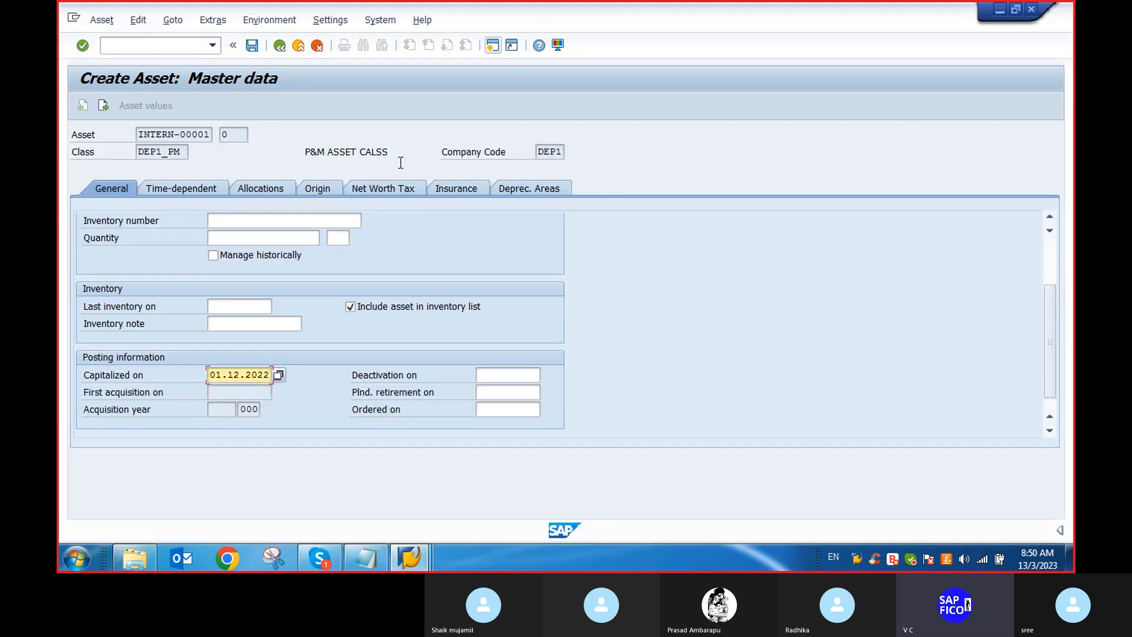
click(240, 376)
key(BackSpace)
key(BackSpace)
text(03)
click(270, 374)
key(BackSpace)
text(3)
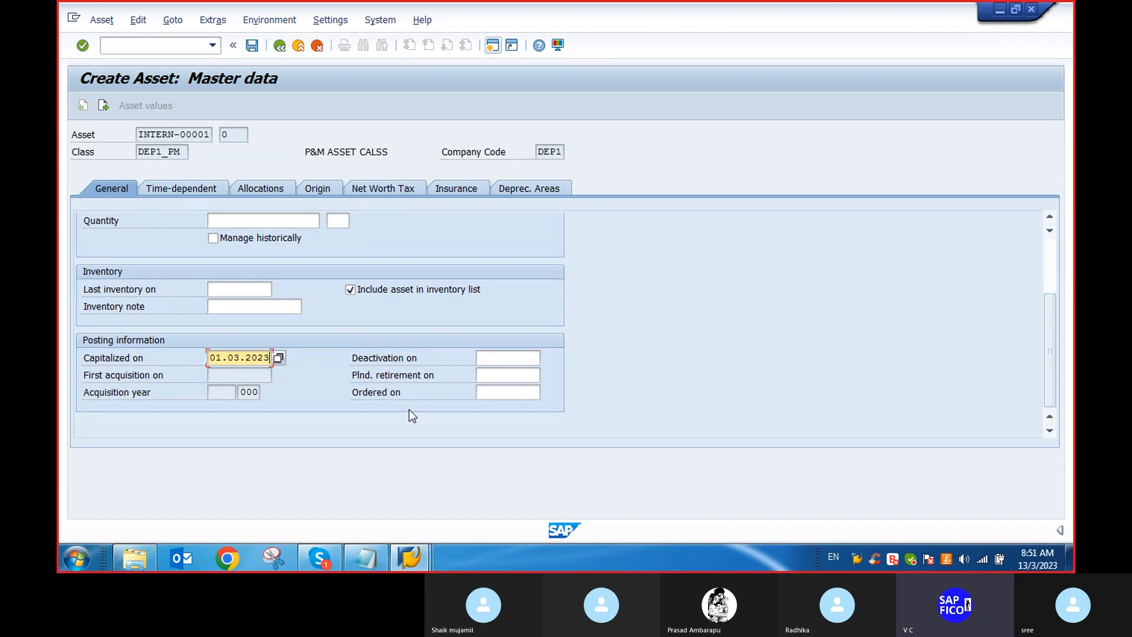
scroll(1052, 326, down, 1)
Step: Open the asset's time-dependent data, try to move on to allocations and origin, and read the error's long text
click(207, 192)
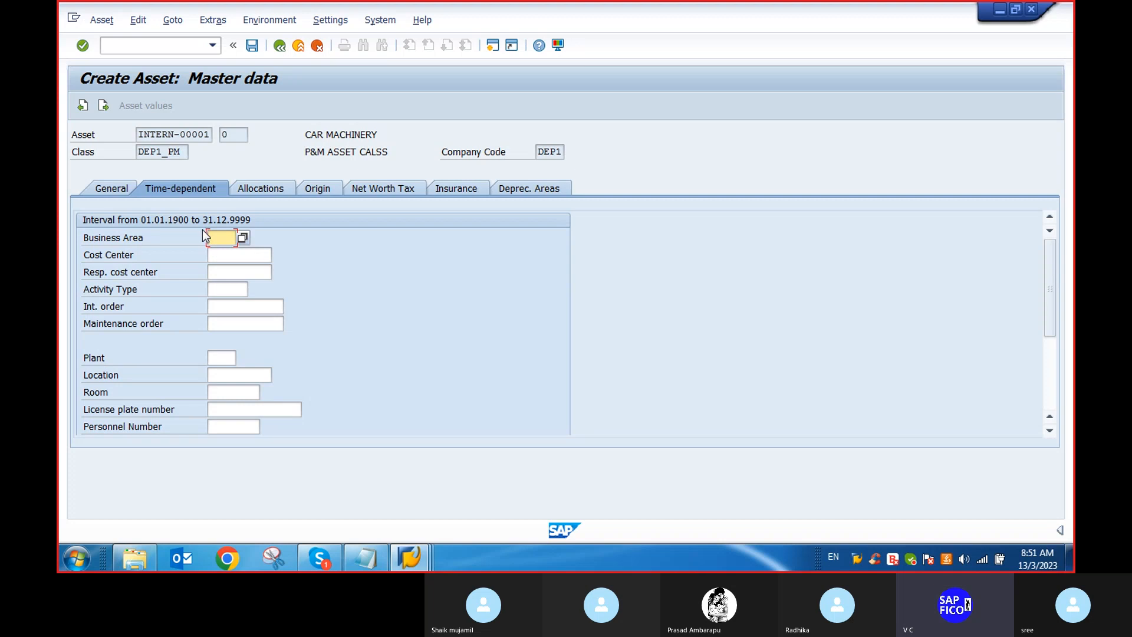
click(276, 190)
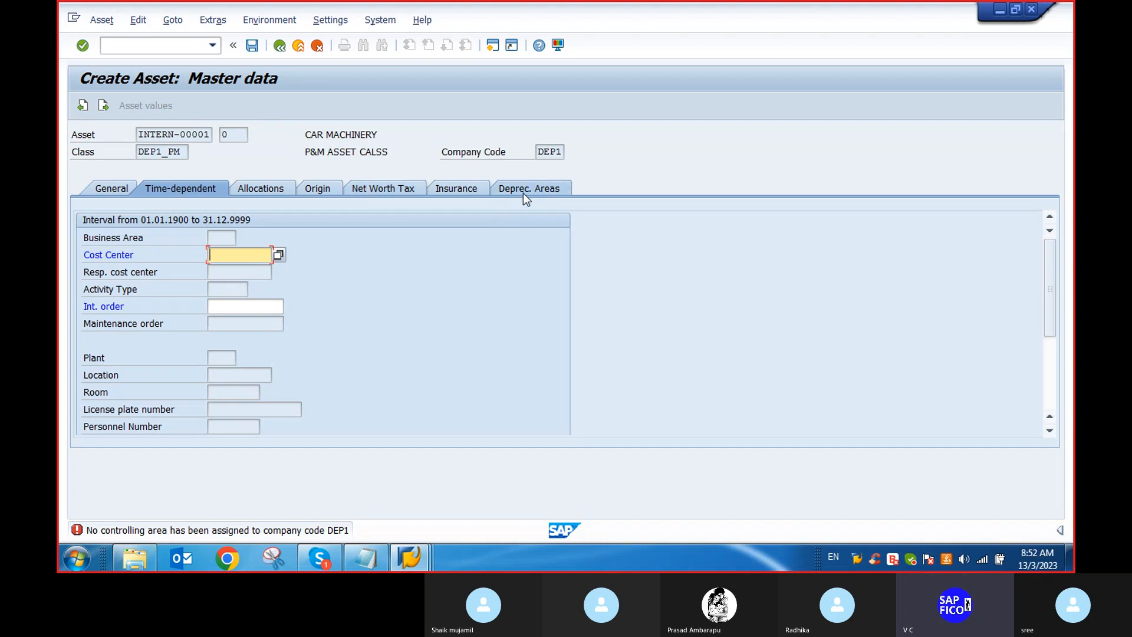
click(317, 187)
double_click(272, 530)
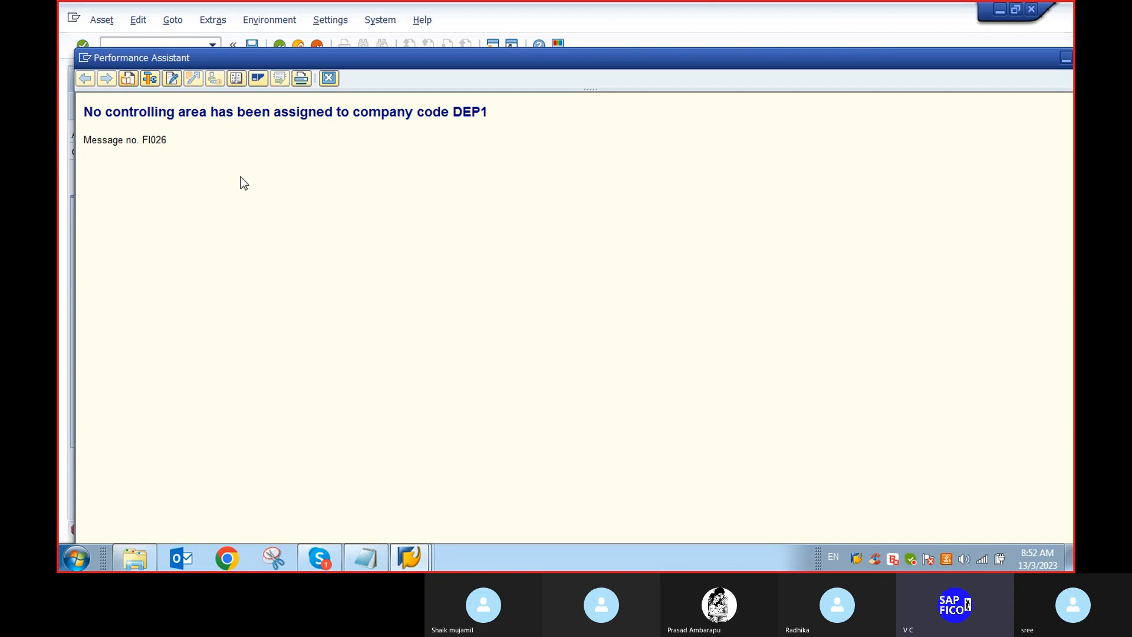
click(331, 78)
Step: Switch to the second session, run transaction OKKP and start a new controlling area entry
mouse_move(424, 554)
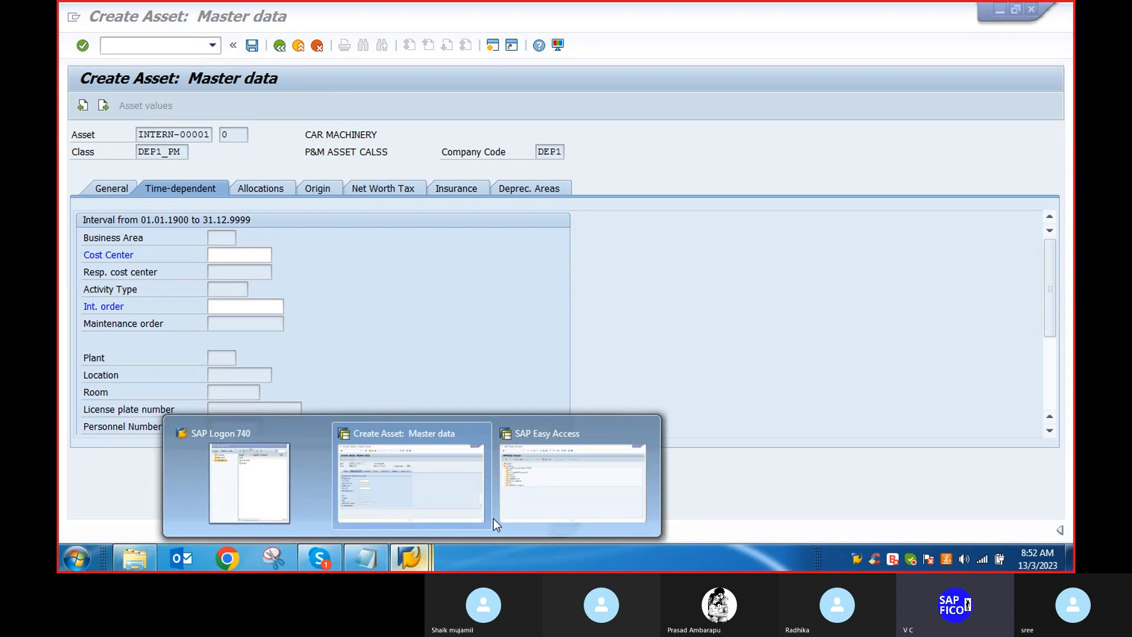
click(538, 475)
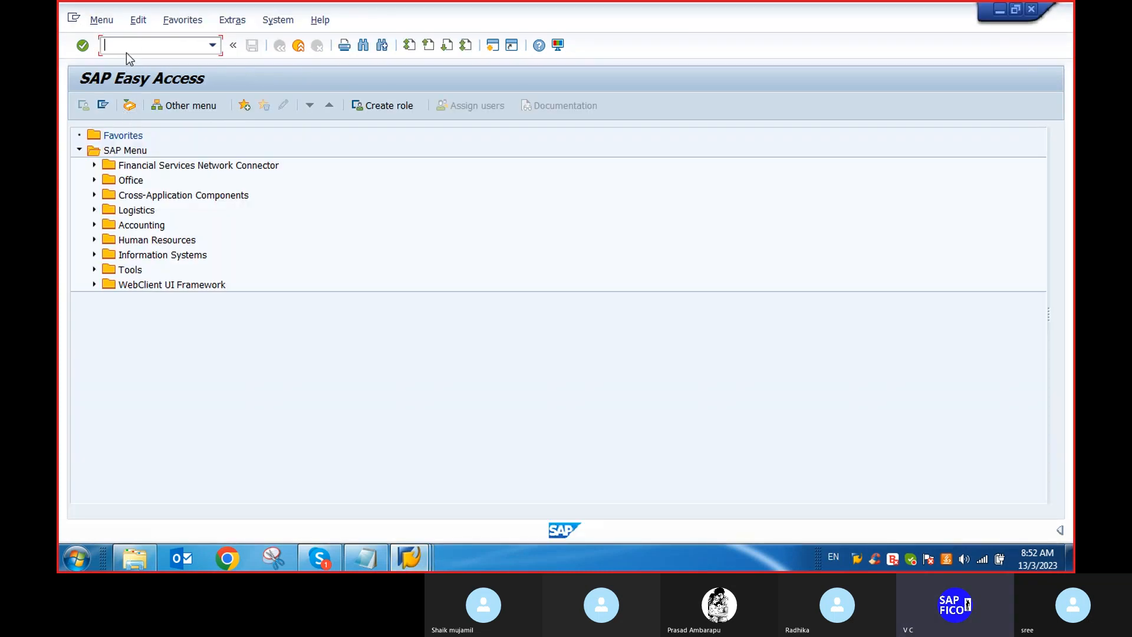
text(OKKP)
key(Return)
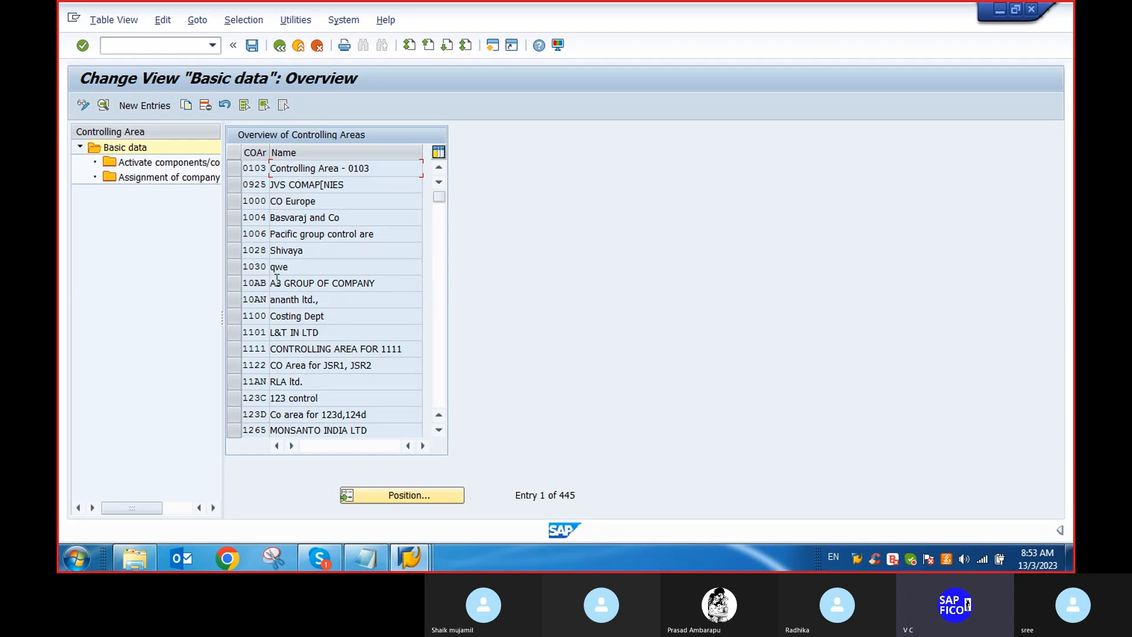
click(163, 104)
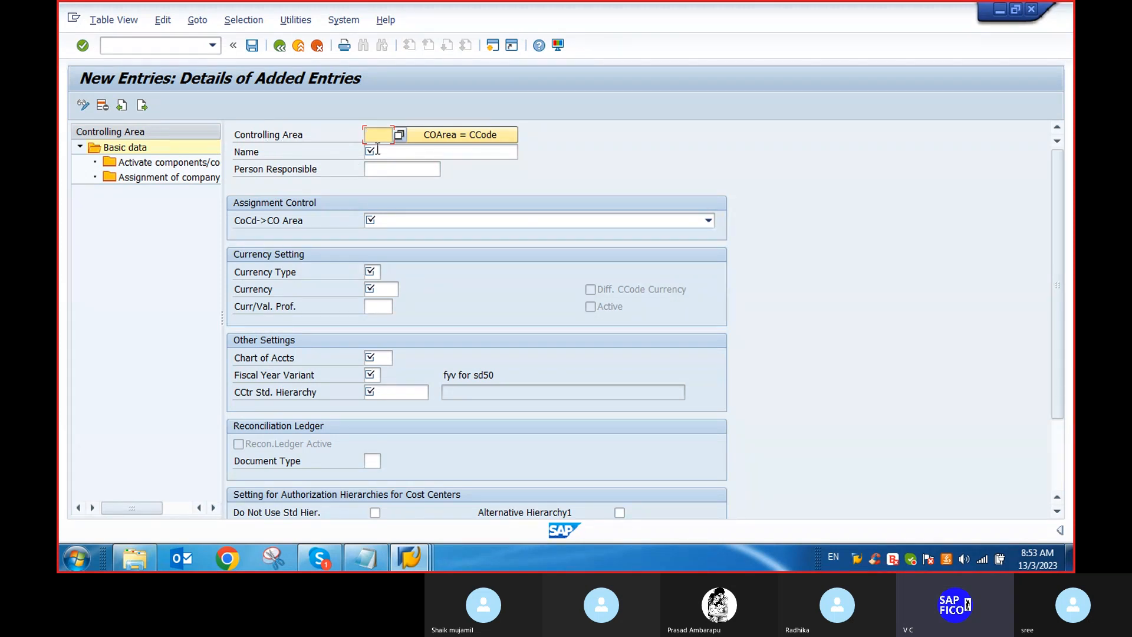
Step: Enter DEP1 as the controlling area and name it CONTROLLING AREA DEP1
text(DEP1)
click(387, 152)
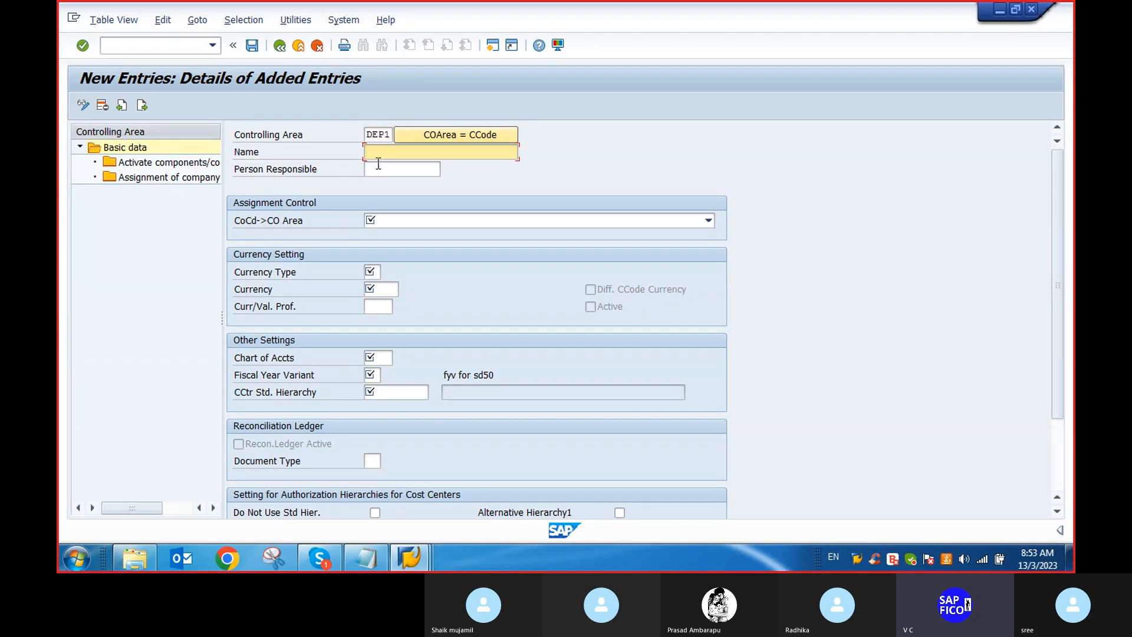
text(CON)
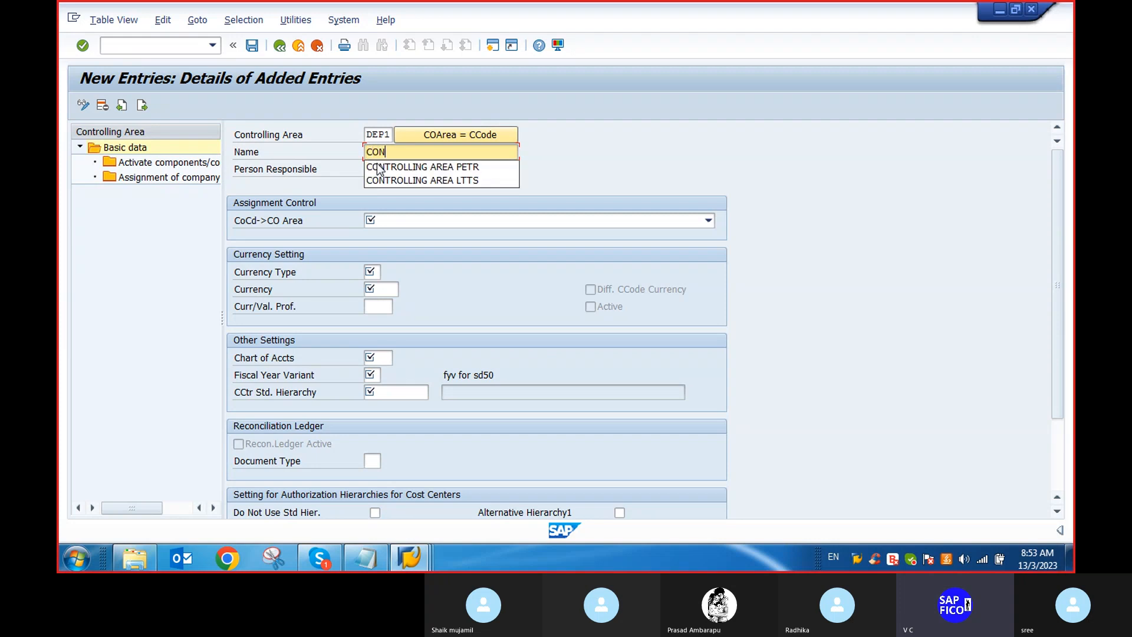
click(380, 168)
key(BackSpace)
key(BackSpace)
key(BackSpace)
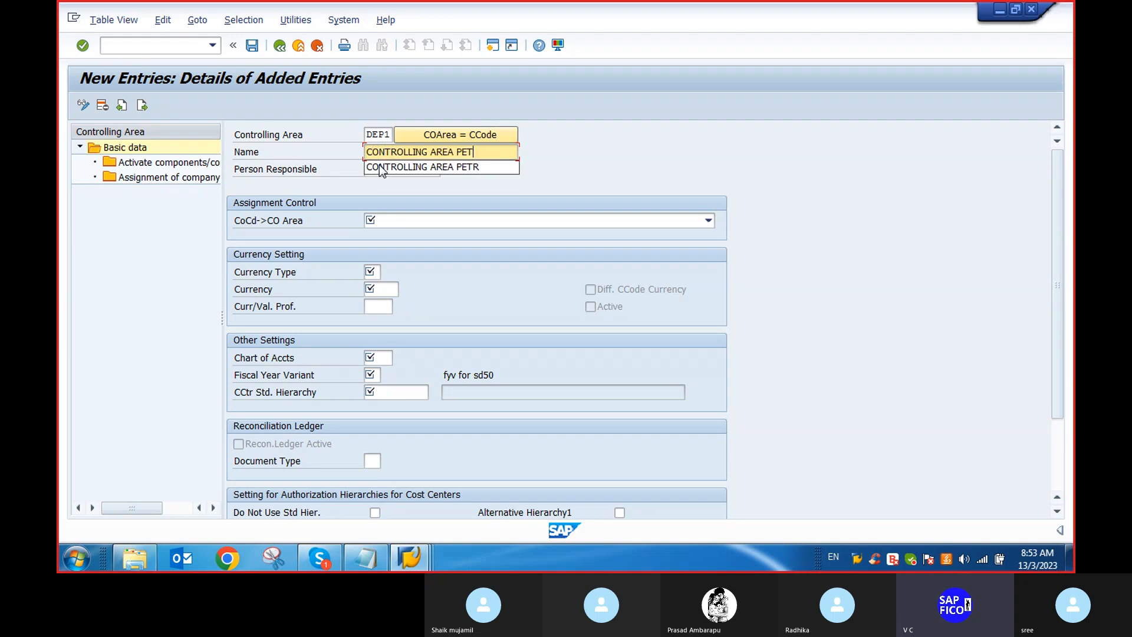
key(BackSpace)
text(DEP1)
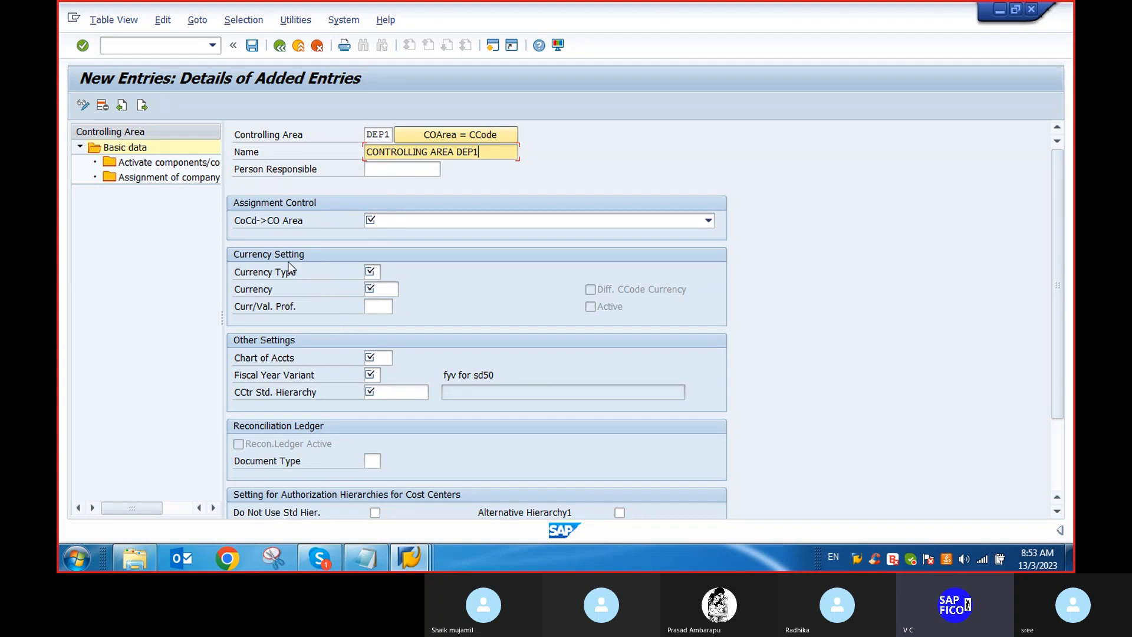
Step: Set the assignment control to controlling area same as company code and choose currency type 10, company code currency
click(708, 222)
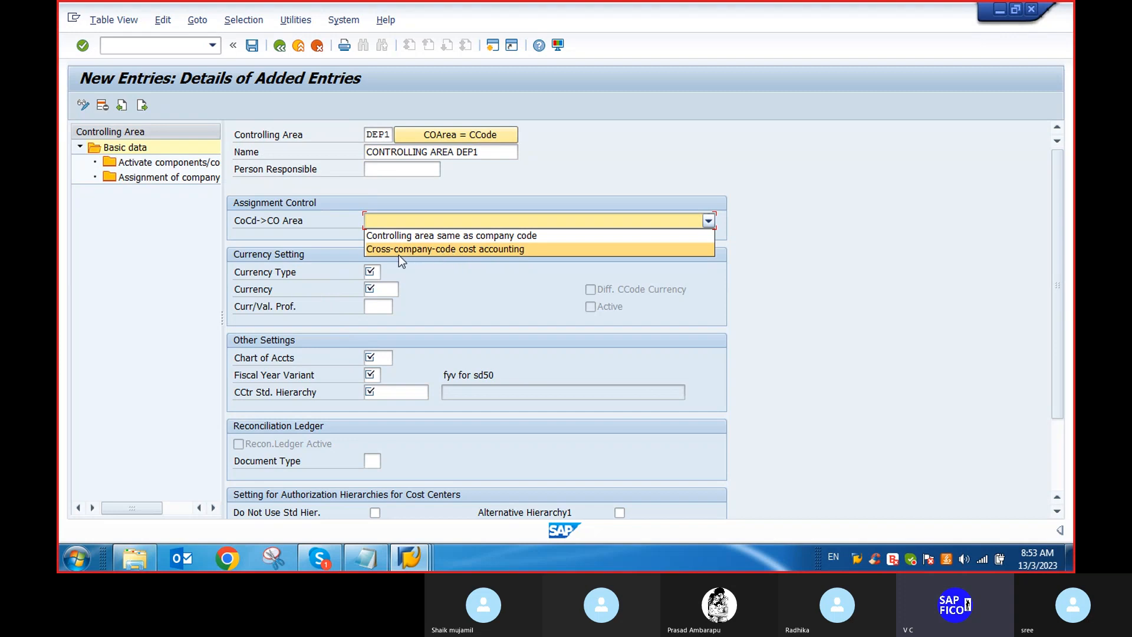
click(406, 236)
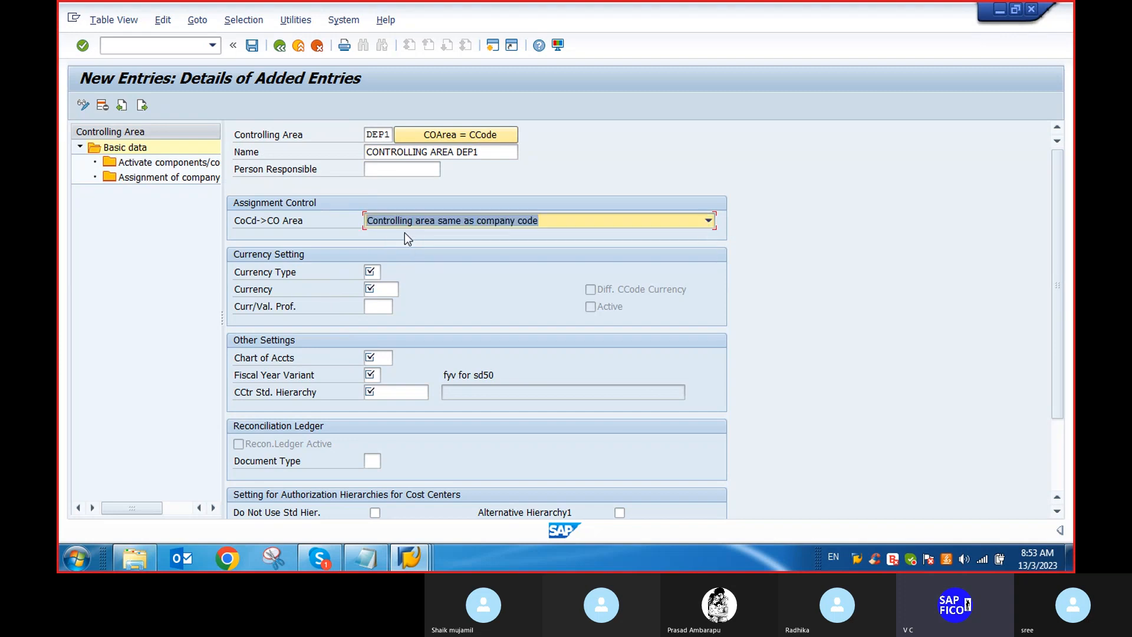
click(374, 272)
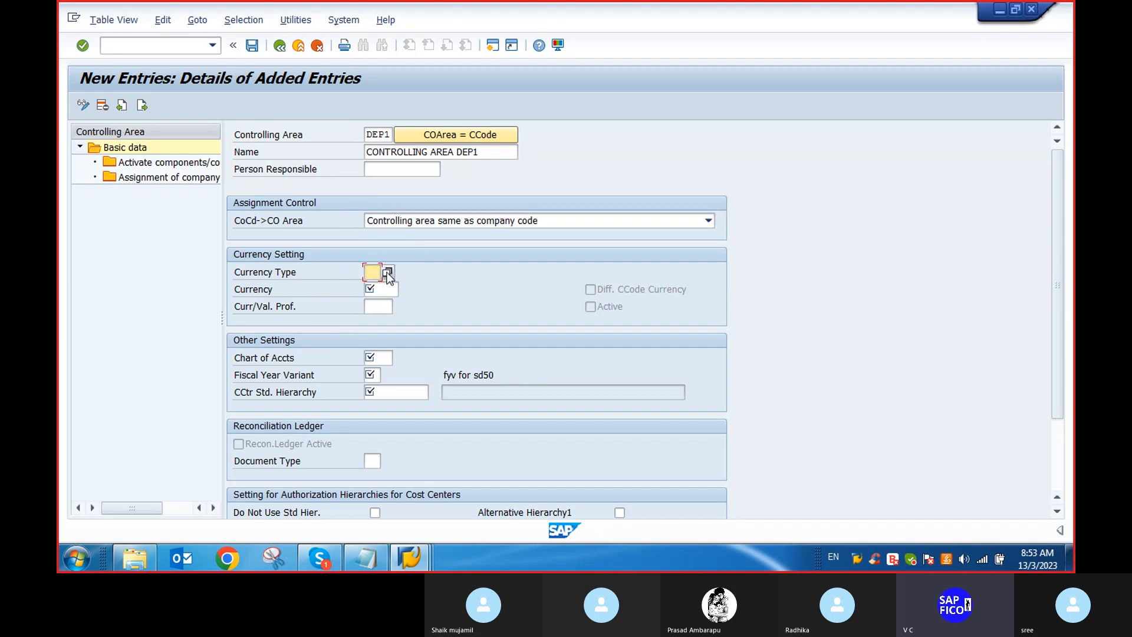
text(IN)
key(BackSpace)
key(BackSpace)
click(388, 273)
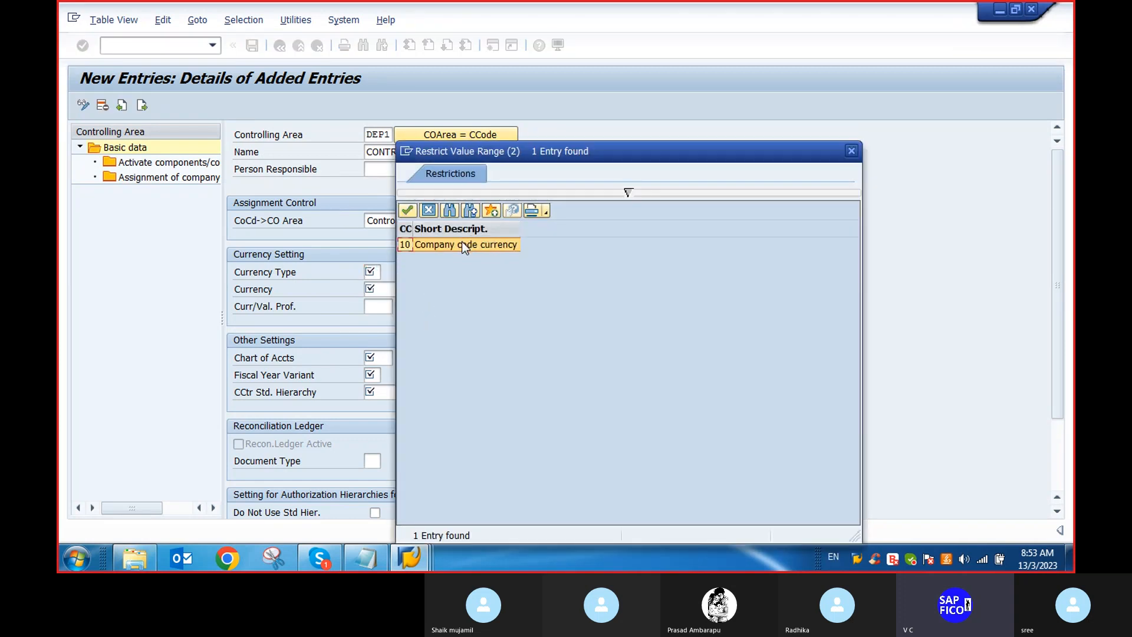
double_click(462, 245)
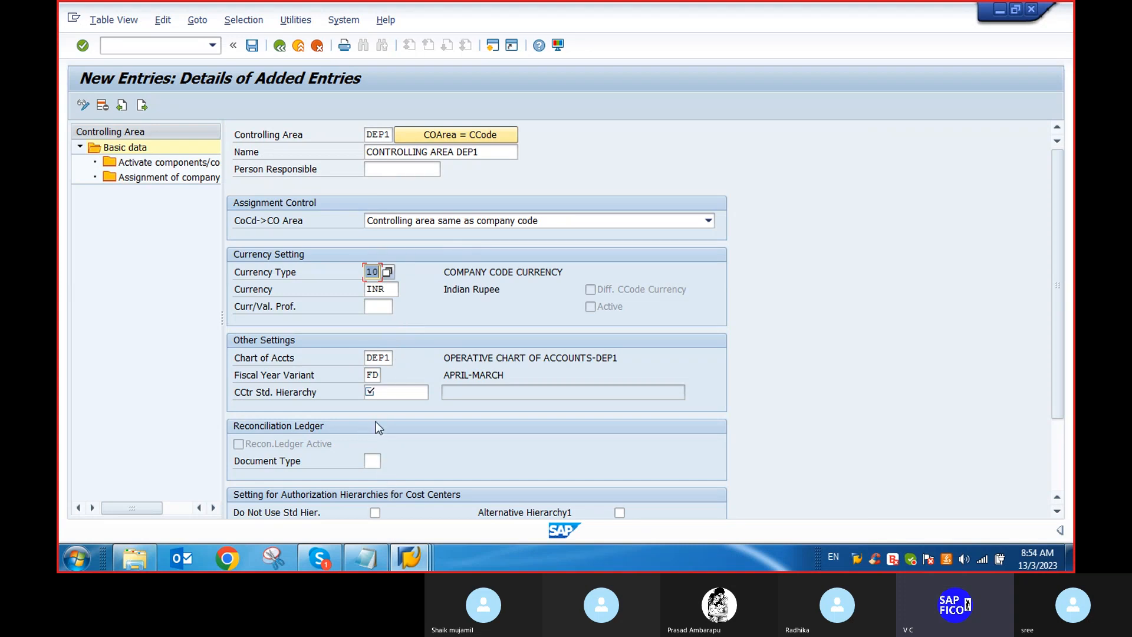
Step: Set the cost center standard hierarchy to DEP1_HIER, agree to its creation and save the controlling area
click(389, 393)
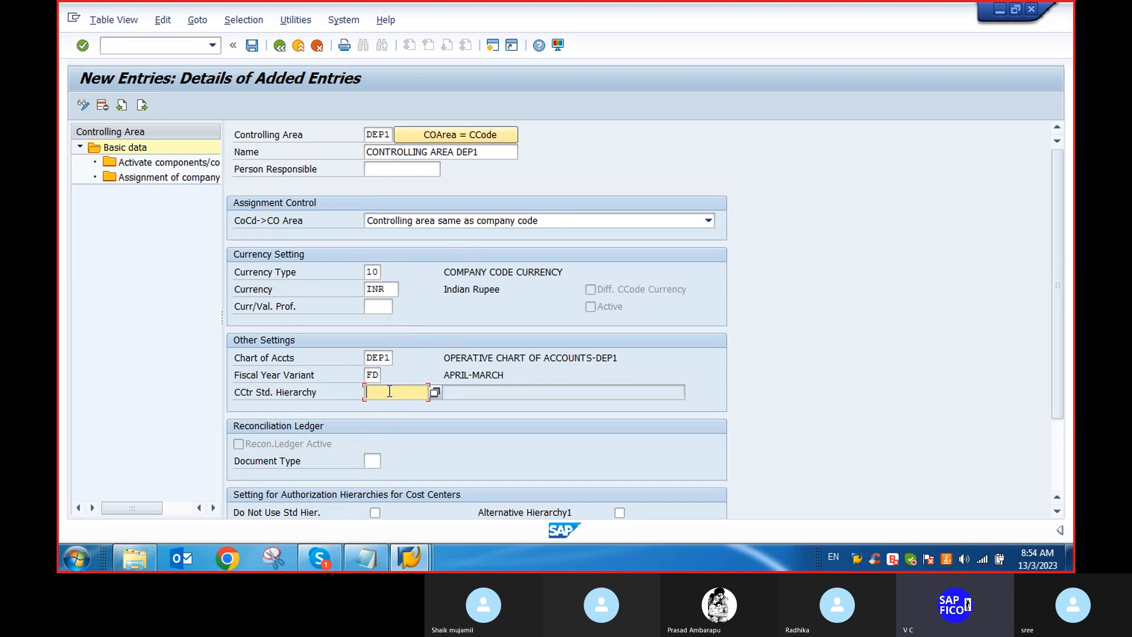
click(435, 393)
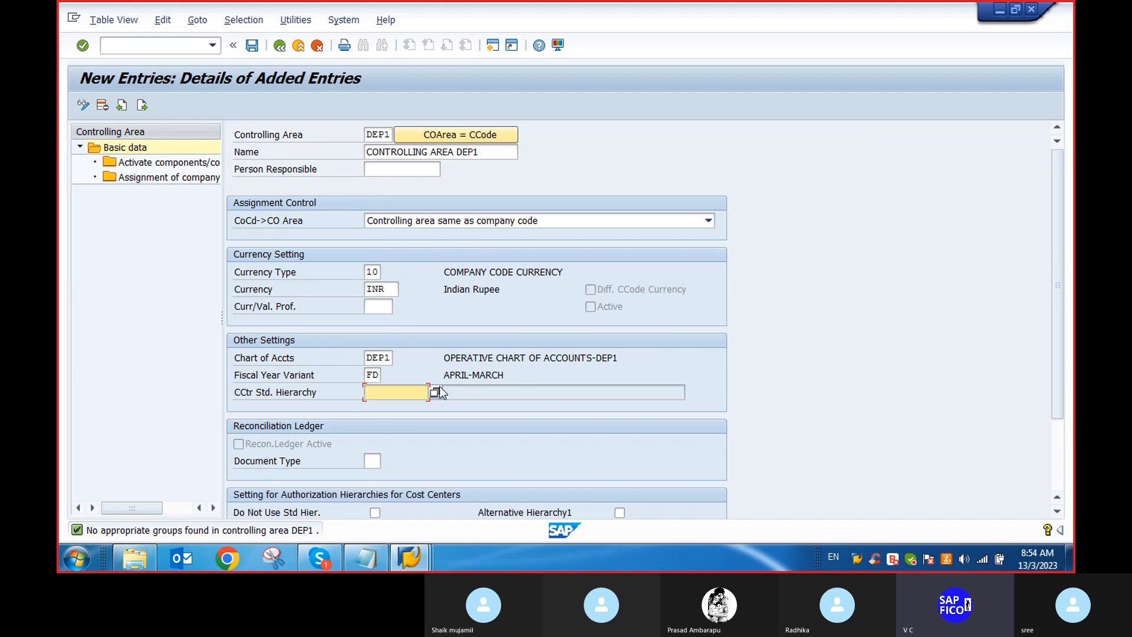
text(DEP1_HIER)
scroll(1059, 298, down, 1)
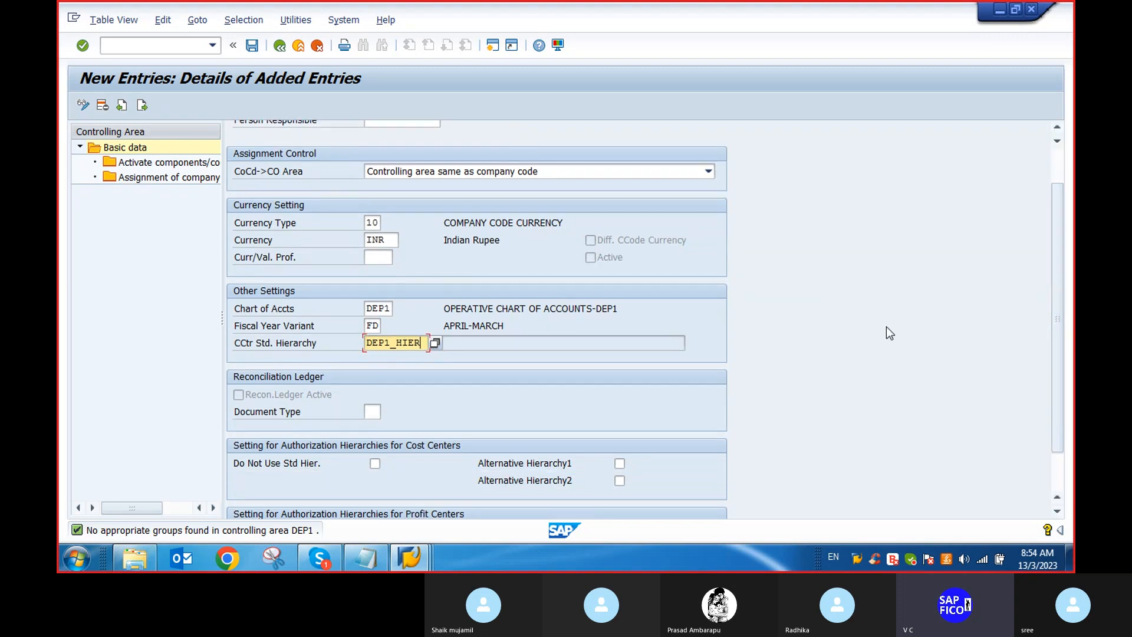
key(Return)
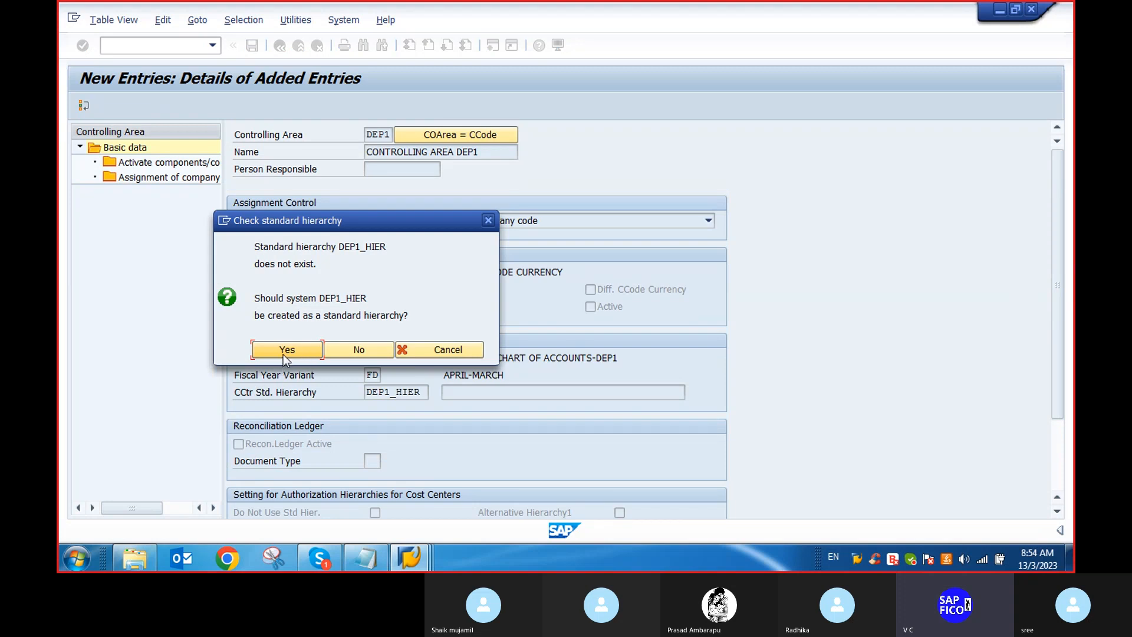
click(283, 351)
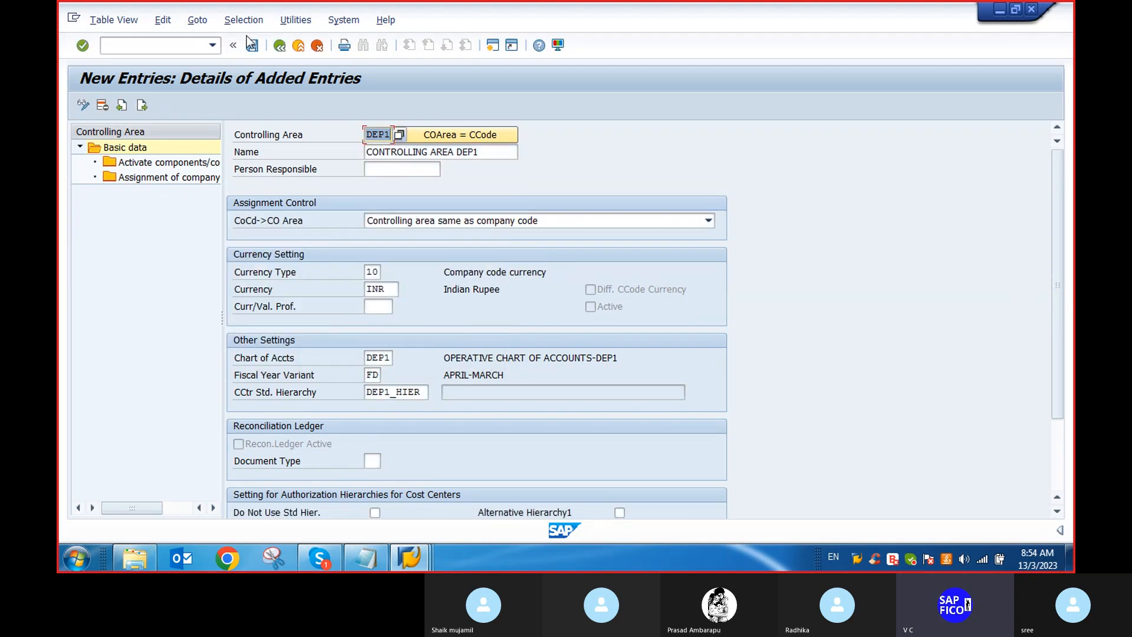
click(252, 46)
click(264, 348)
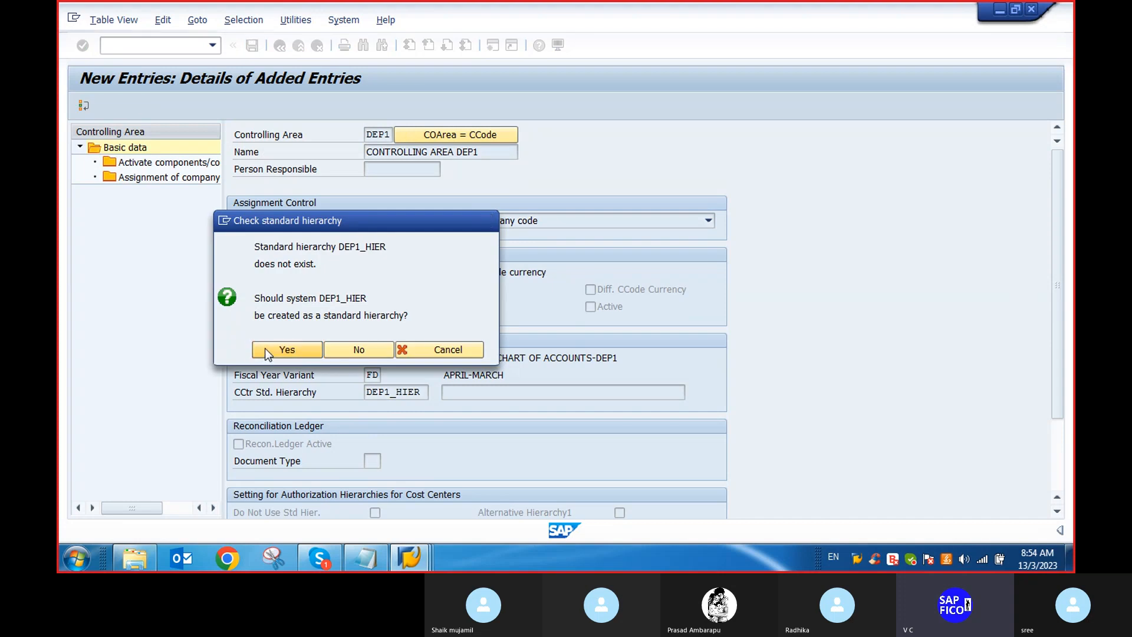
click(314, 278)
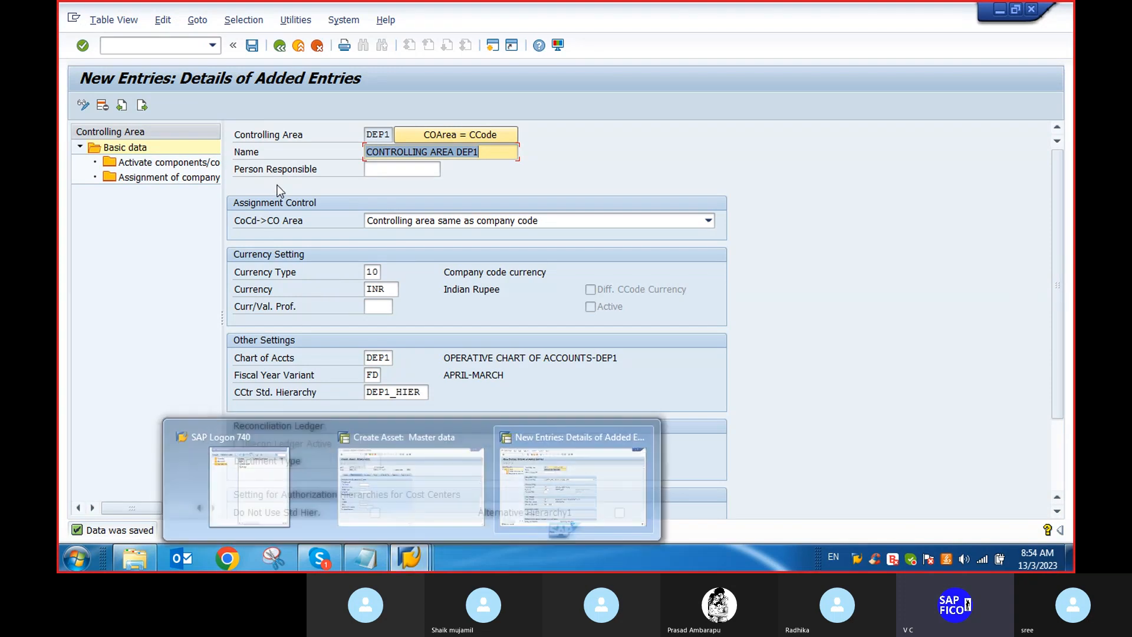
Step: Assign company code DEP1 to the controlling area as a new entry and save the assignment
double_click(155, 177)
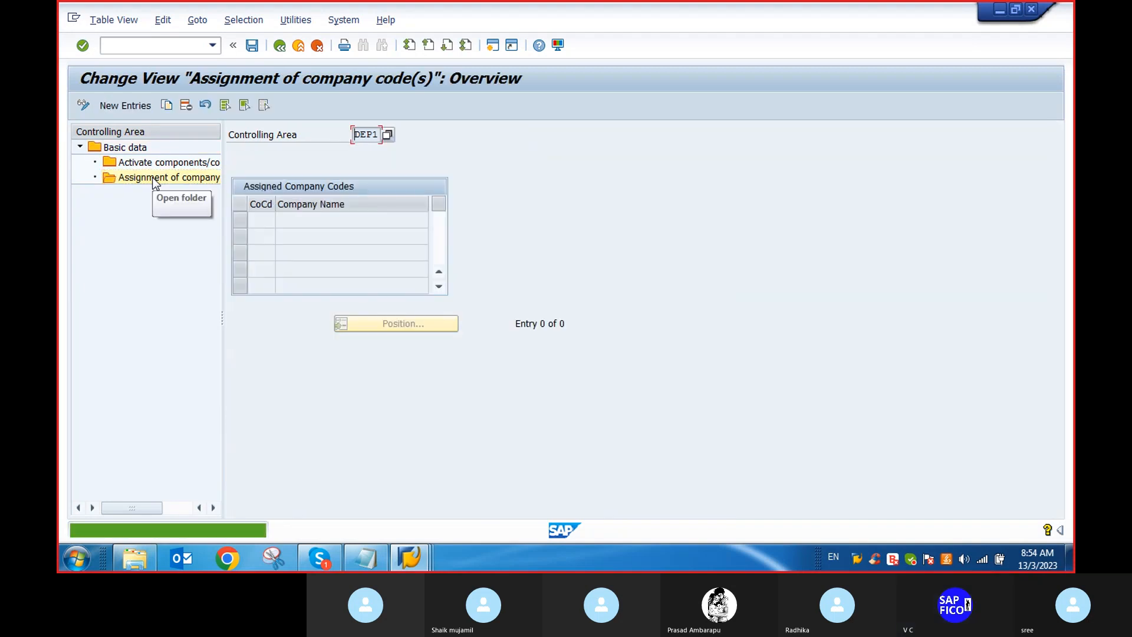
click(129, 105)
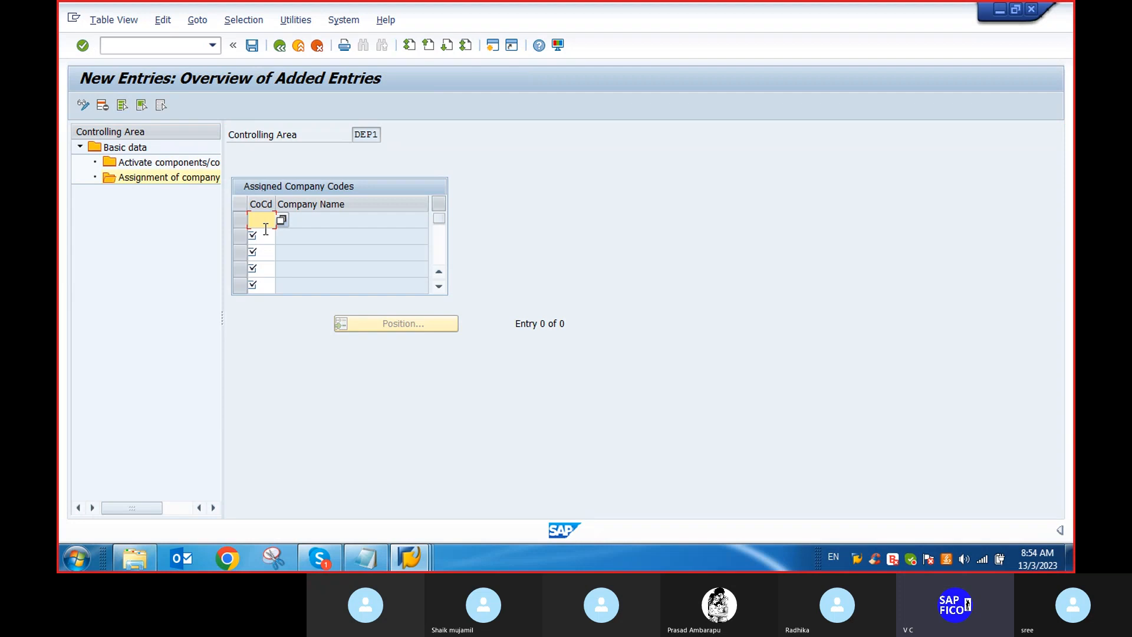
text(DEP1)
key(Return)
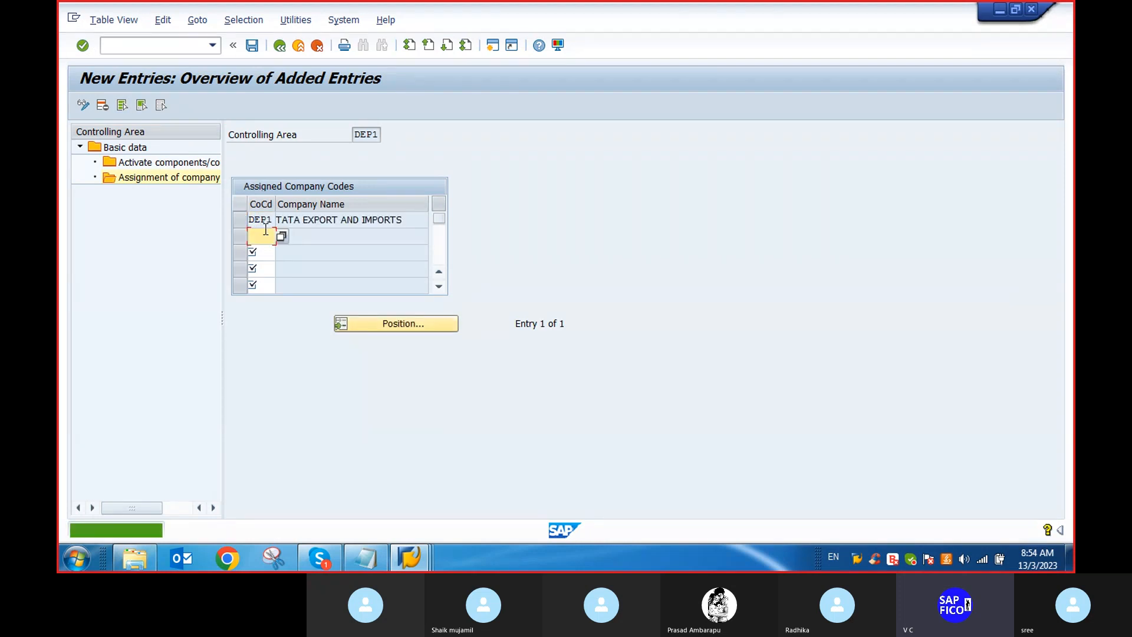
click(256, 48)
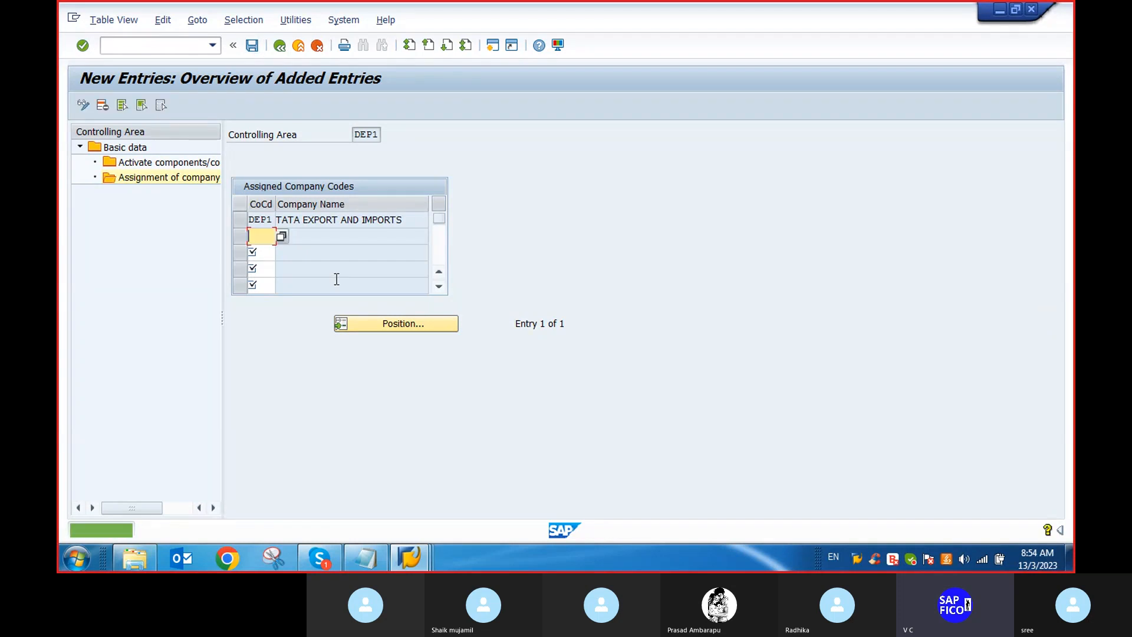
mouse_move(395, 551)
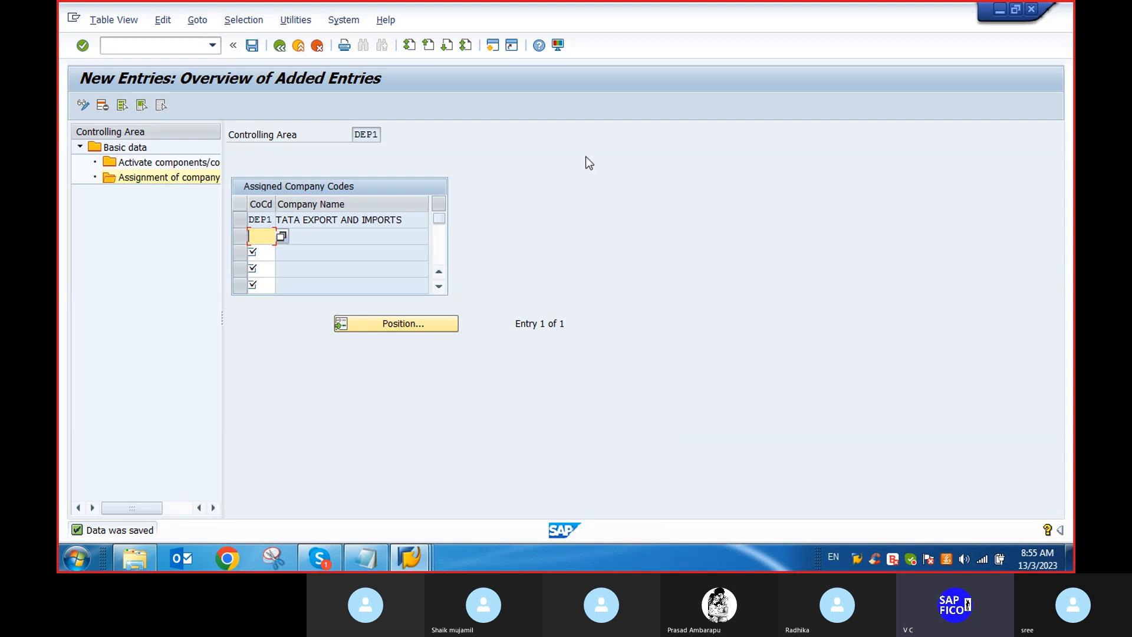
Step: Open the controlling area's components and control indicators and create a new entry starting in fiscal year 2022
click(170, 166)
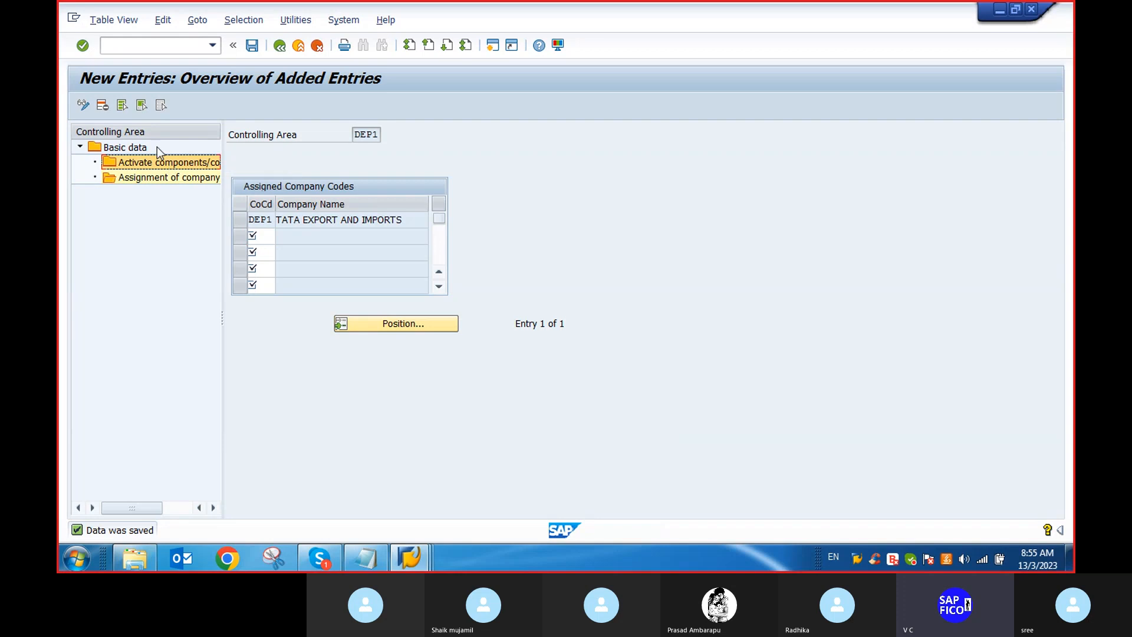
double_click(135, 167)
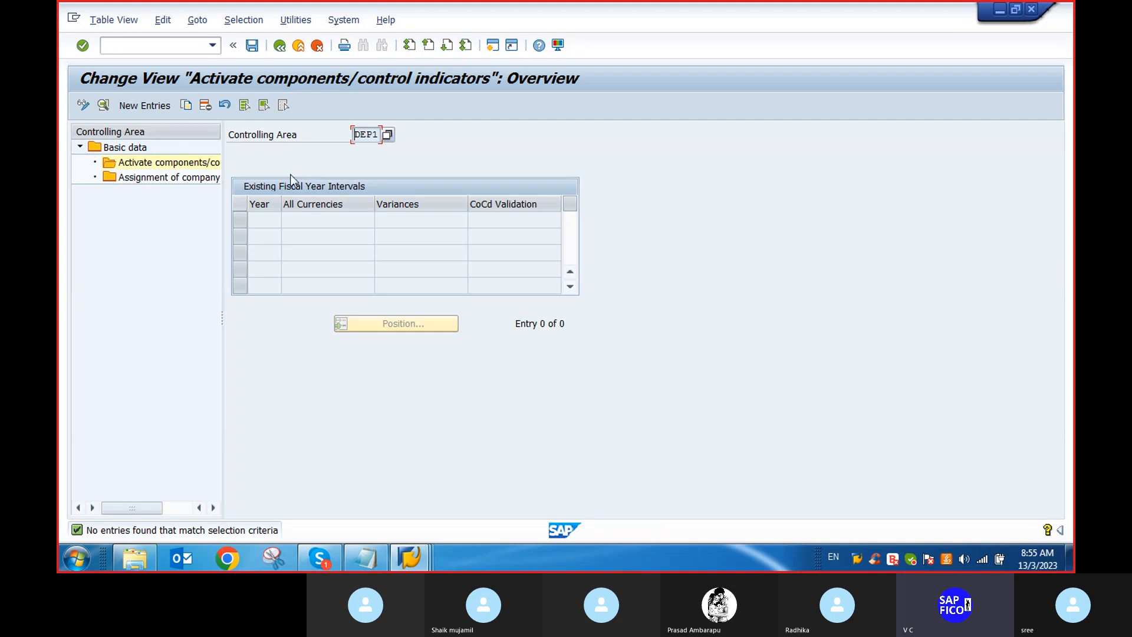
click(141, 105)
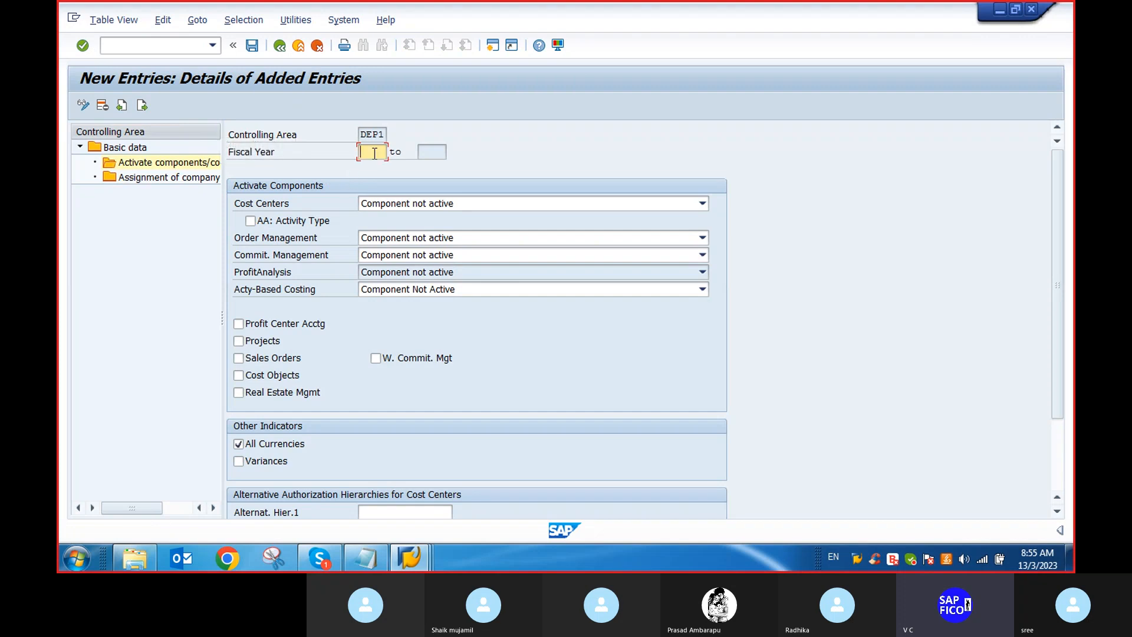
text(2022)
key(Return)
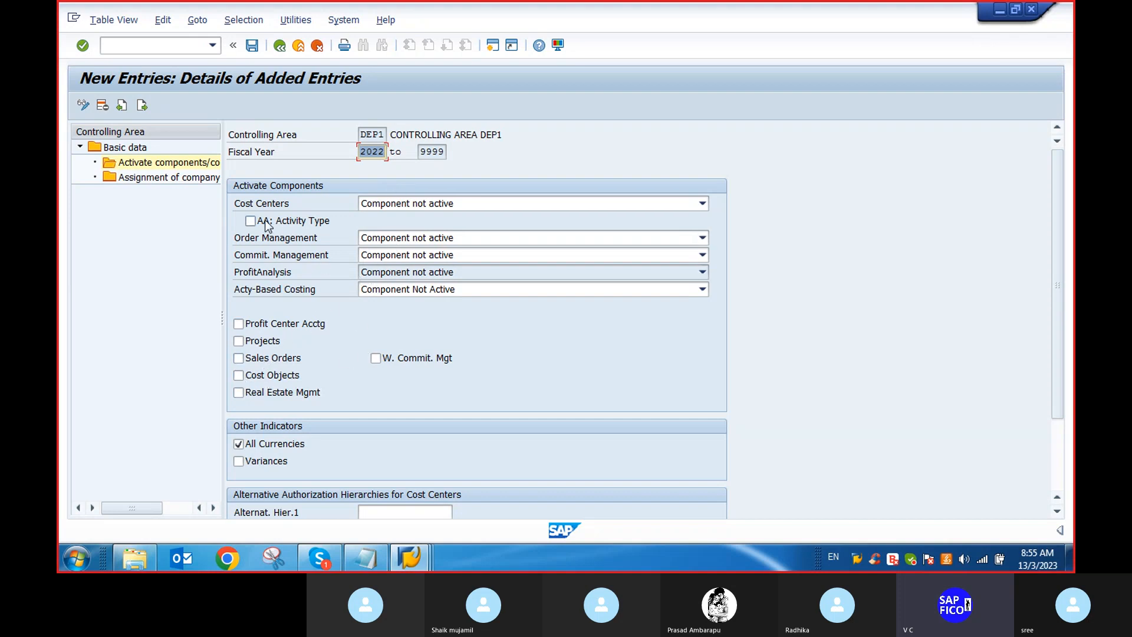
Step: Set both Cost Centers and Order Management to Component active
click(703, 204)
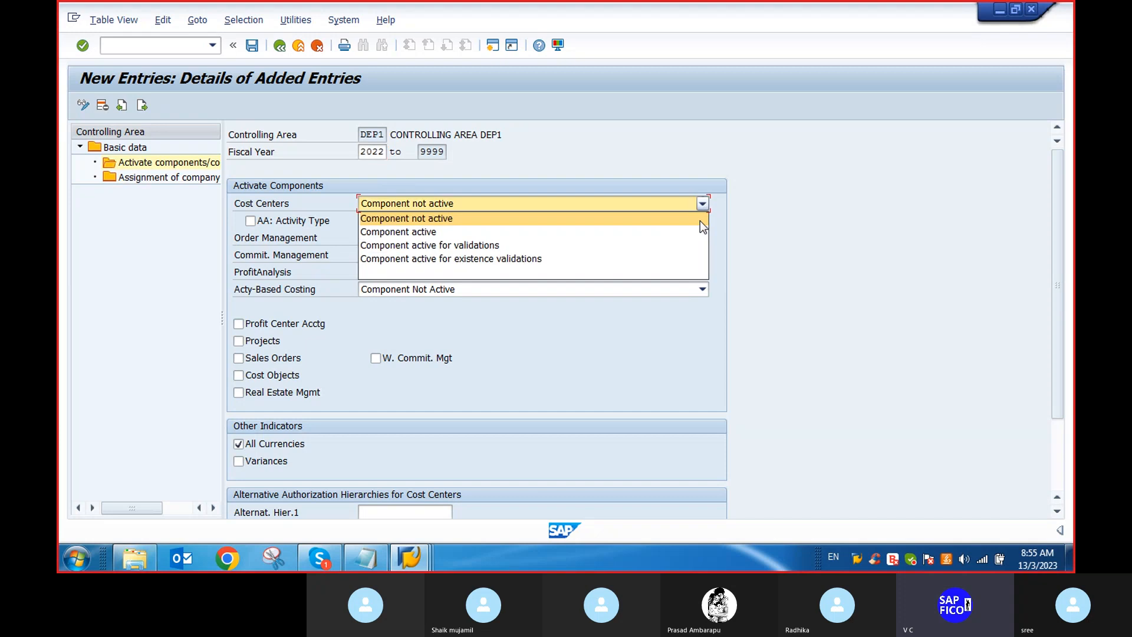
click(407, 233)
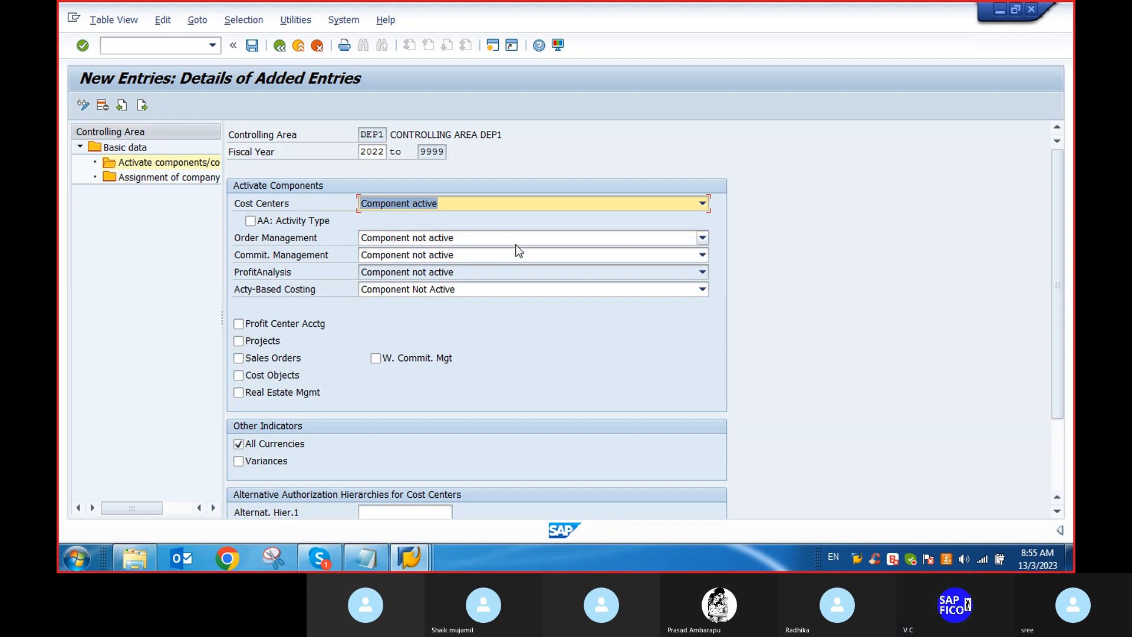
click(702, 238)
click(517, 263)
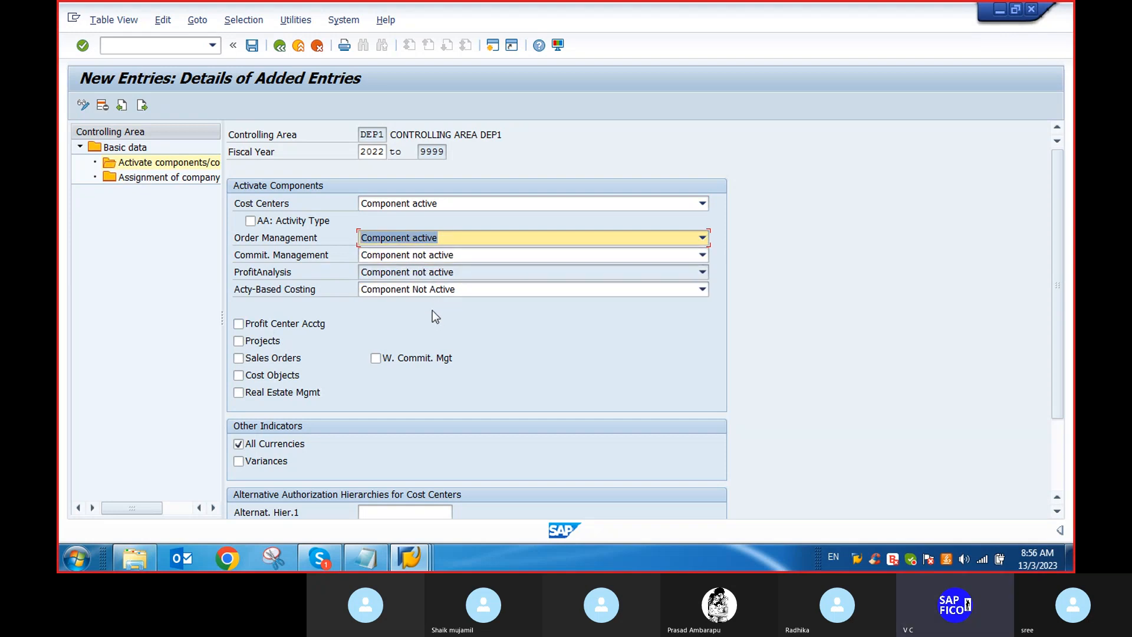
key(F4)
click(427, 266)
Step: Save the component settings, acknowledge the critical transport information and leave the new entry
drag(1052, 266, 1062, 324)
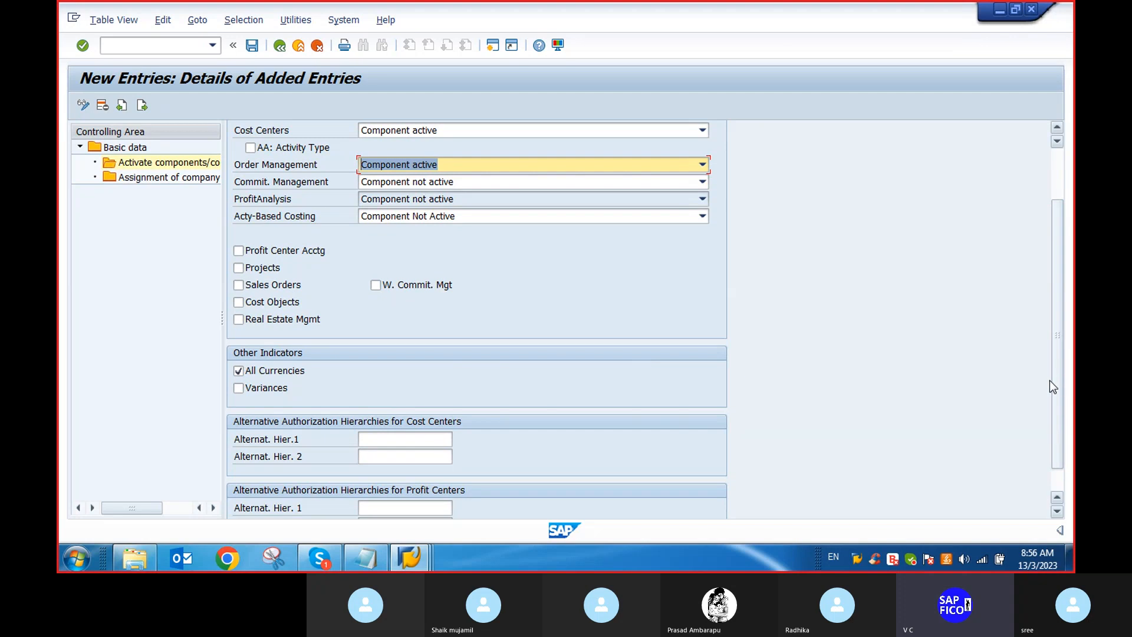
key(Return)
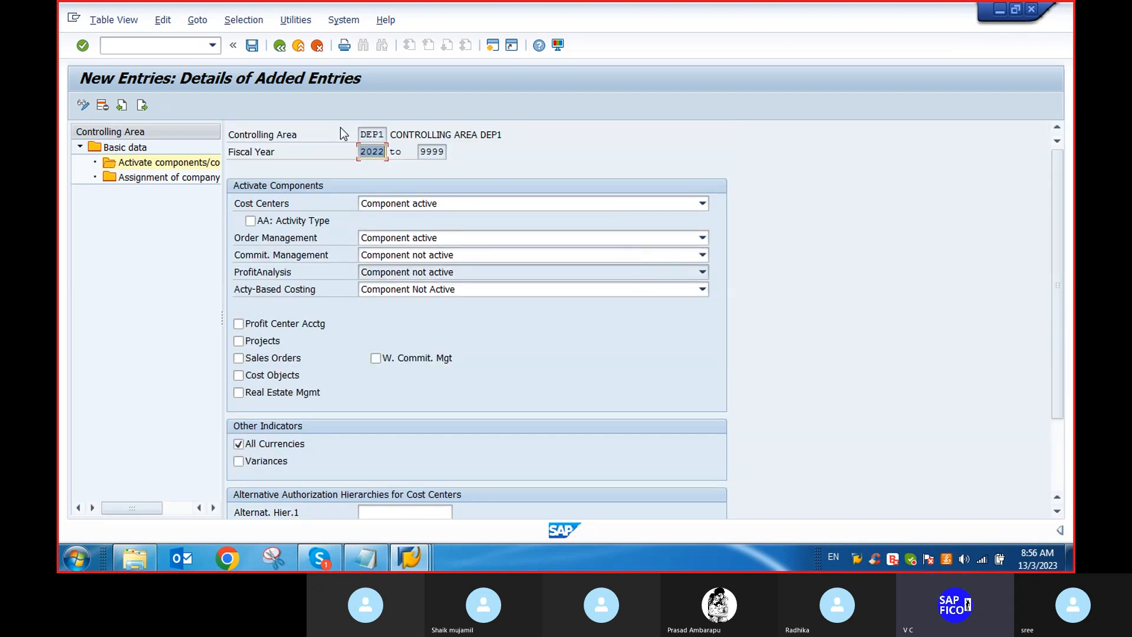
click(252, 48)
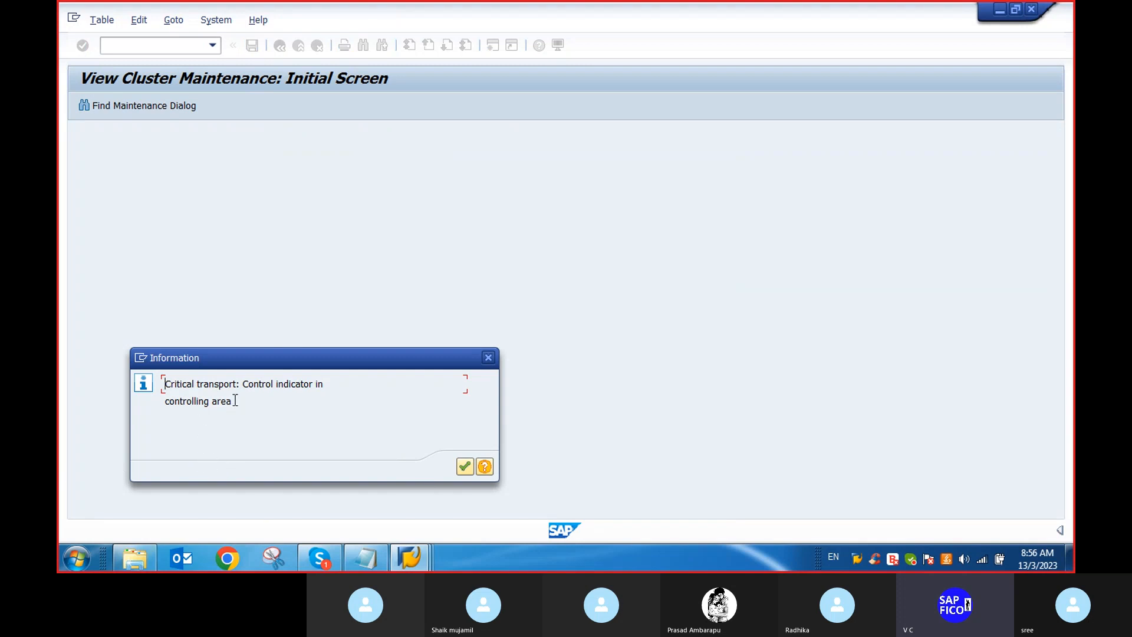
click(465, 473)
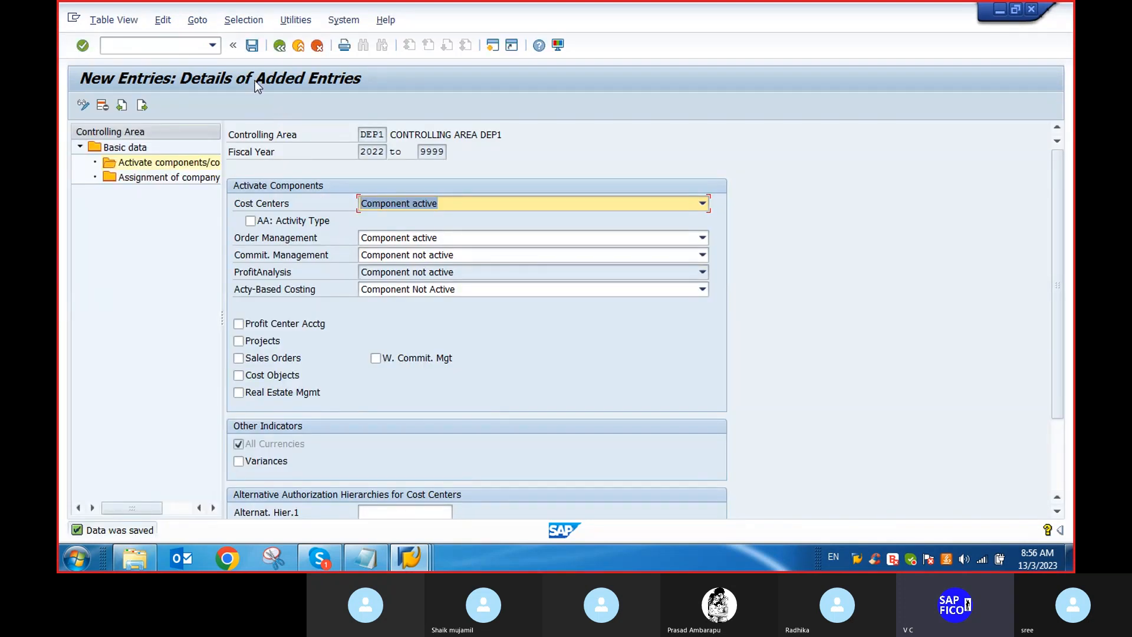
click(280, 46)
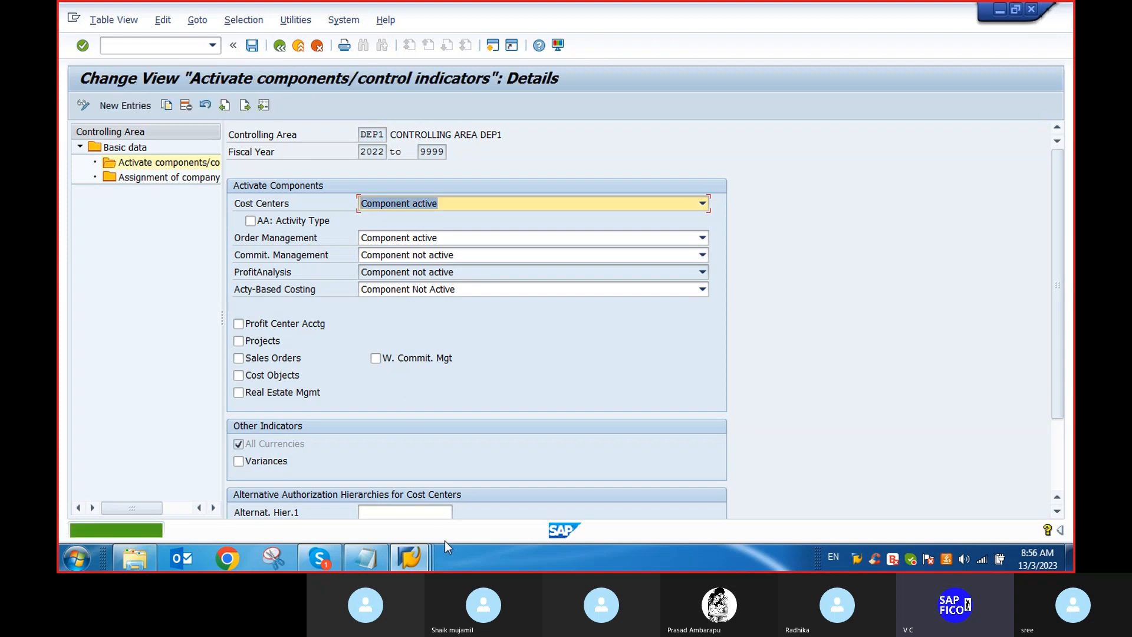
click(416, 554)
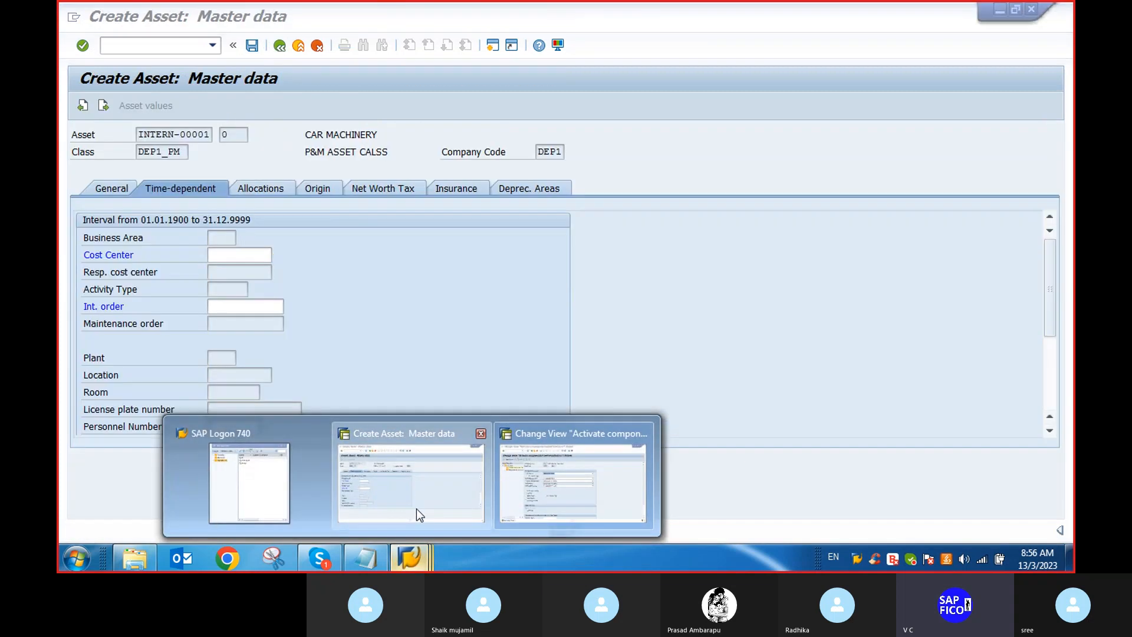
click(416, 509)
text(D)
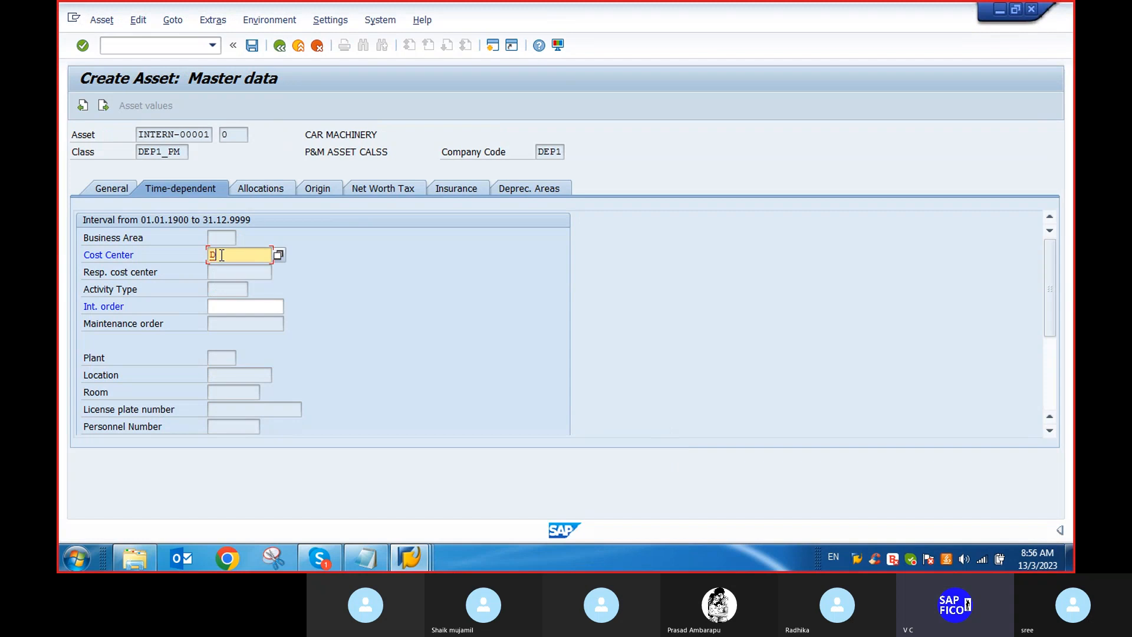
text(EP)
key(BackSpace)
key(BackSpace)
key(BackSpace)
Step: Return to the component settings of controlling area DEP1 and save them again
click(414, 568)
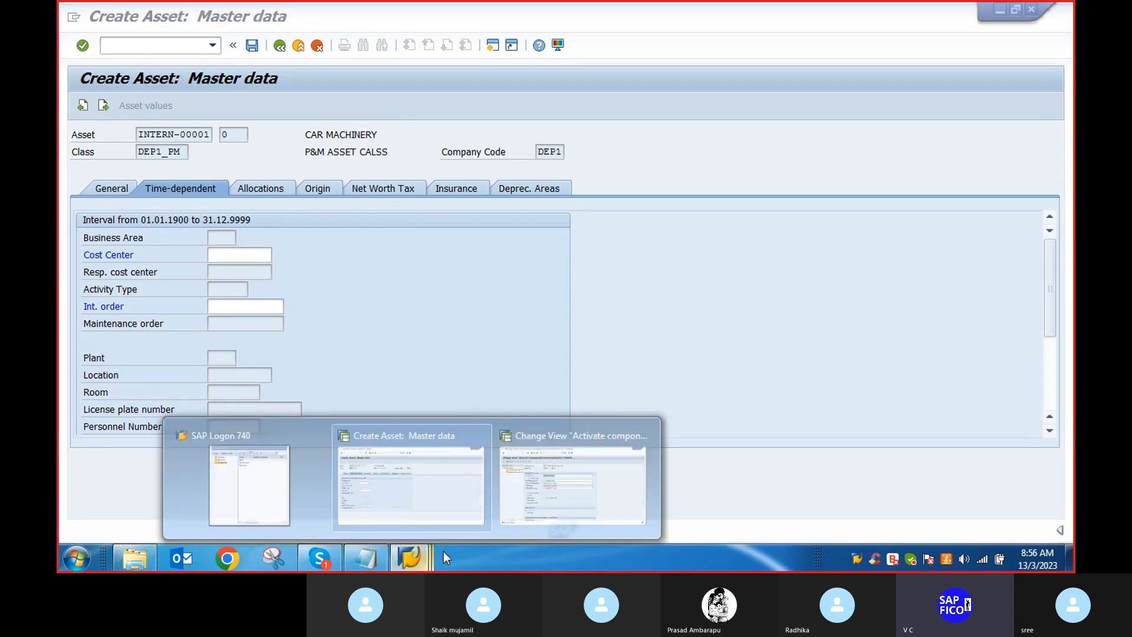
click(599, 470)
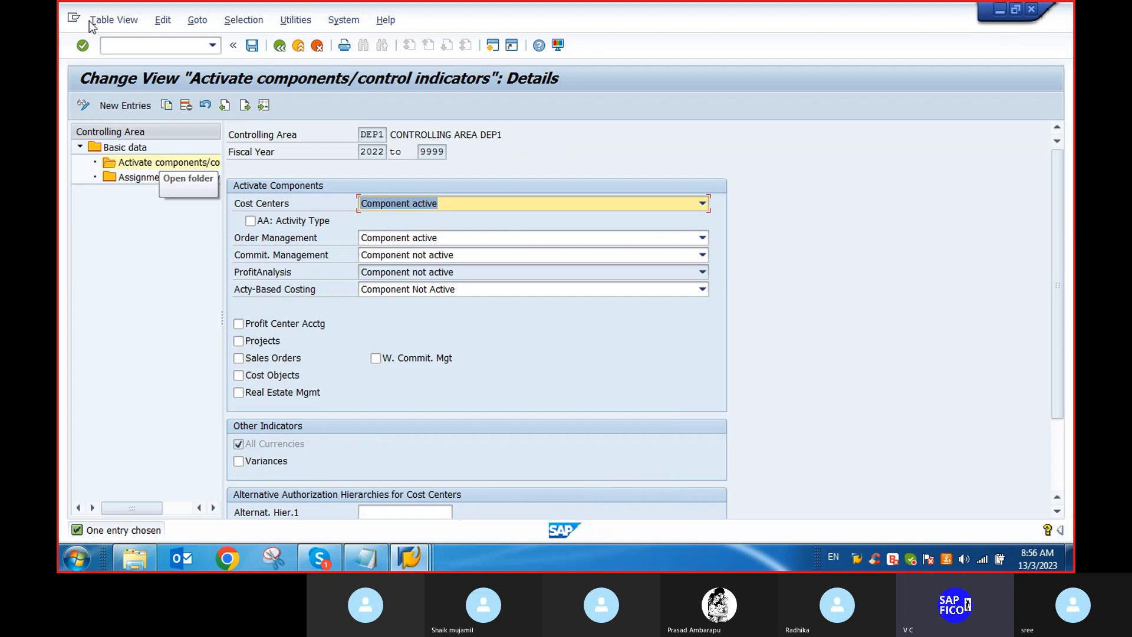
click(251, 45)
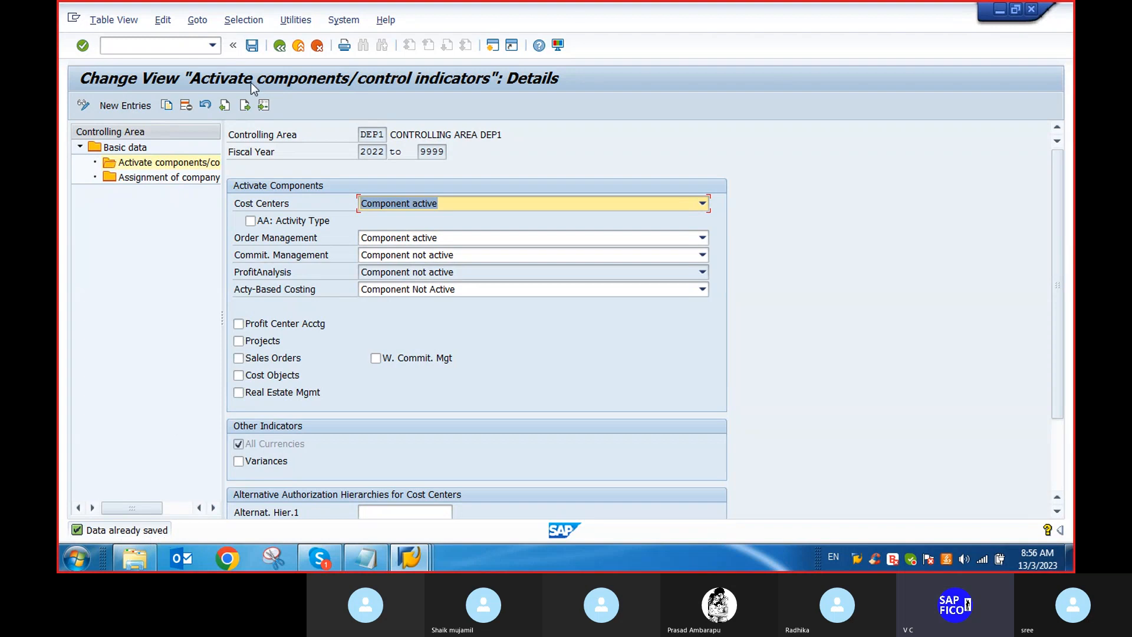
key(Return)
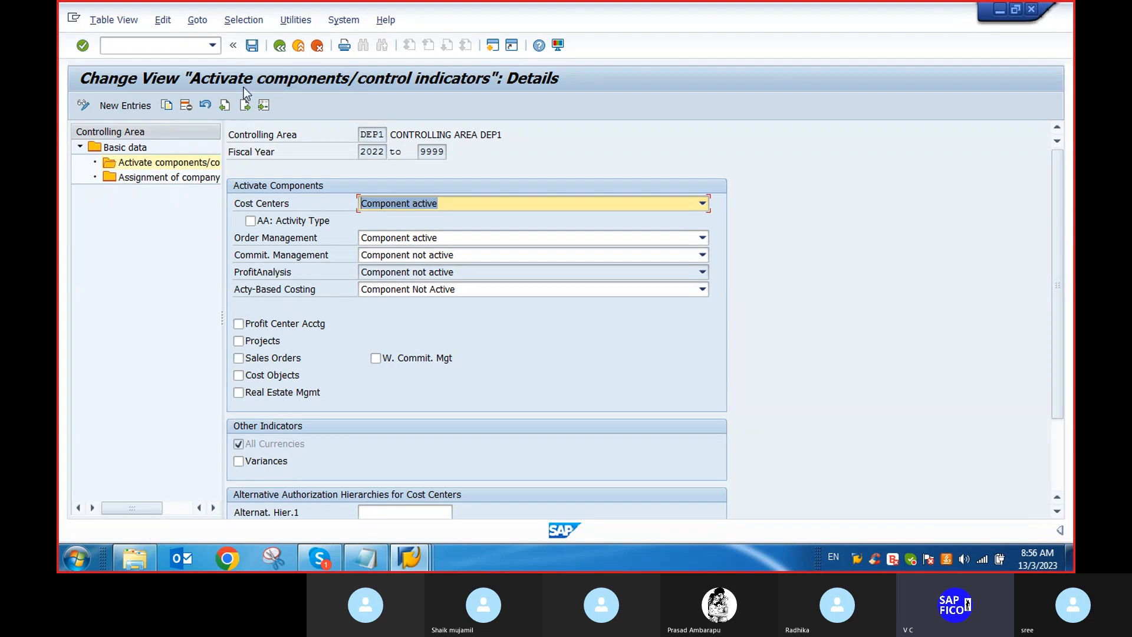
click(250, 47)
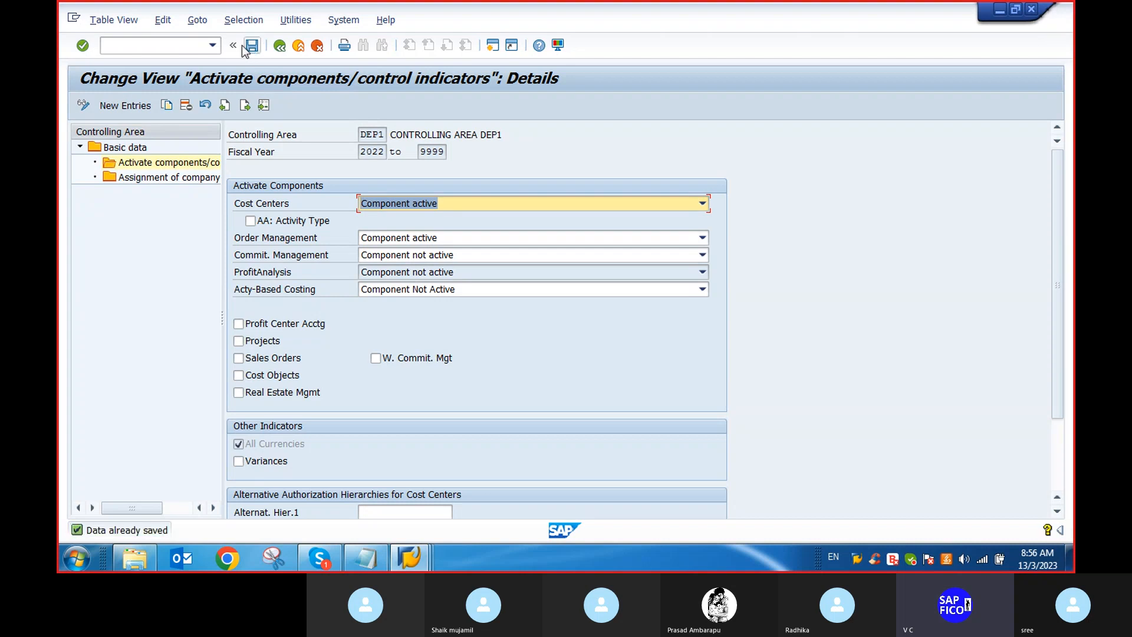
Step: Leave the controlling area configuration and return that session to the SAP Easy Access screen
click(282, 46)
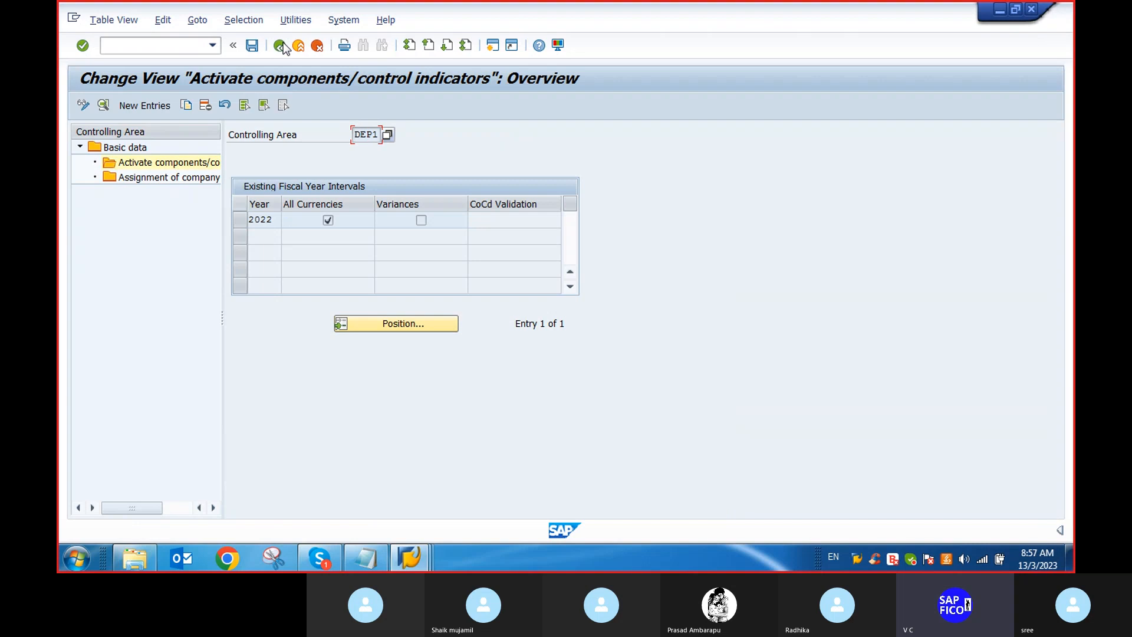
click(282, 46)
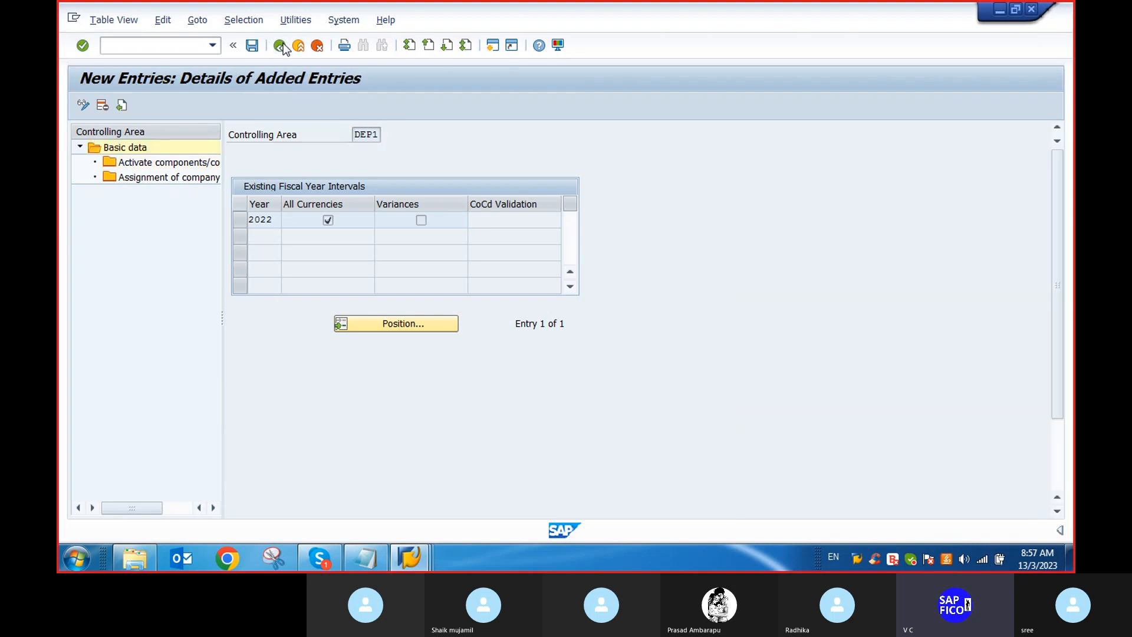
click(281, 46)
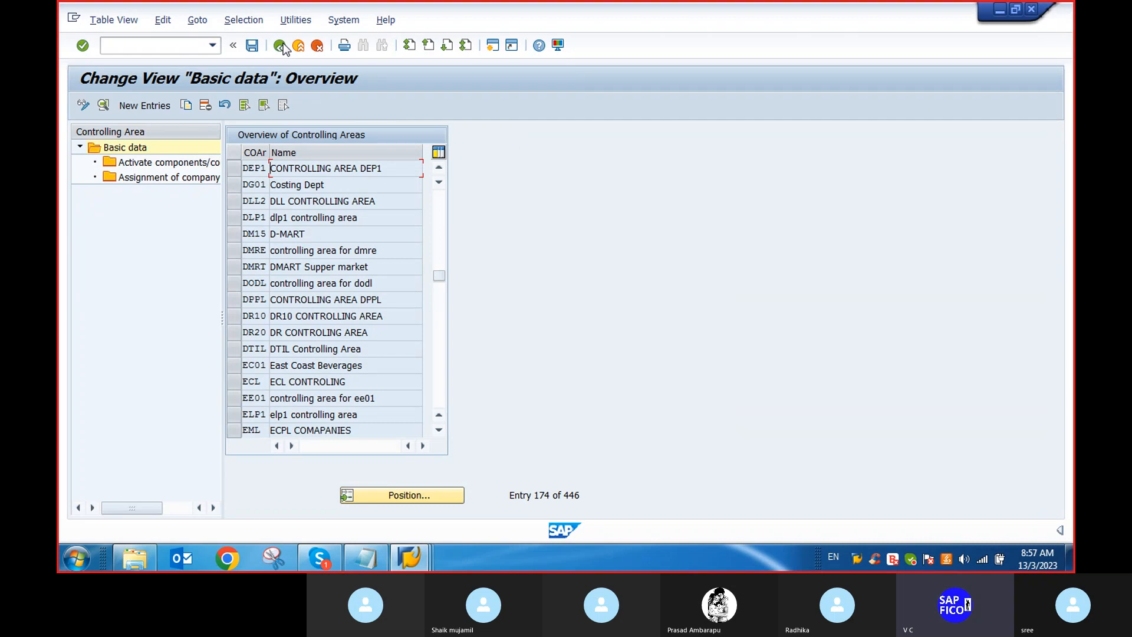
click(165, 40)
text(/n)
key(Return)
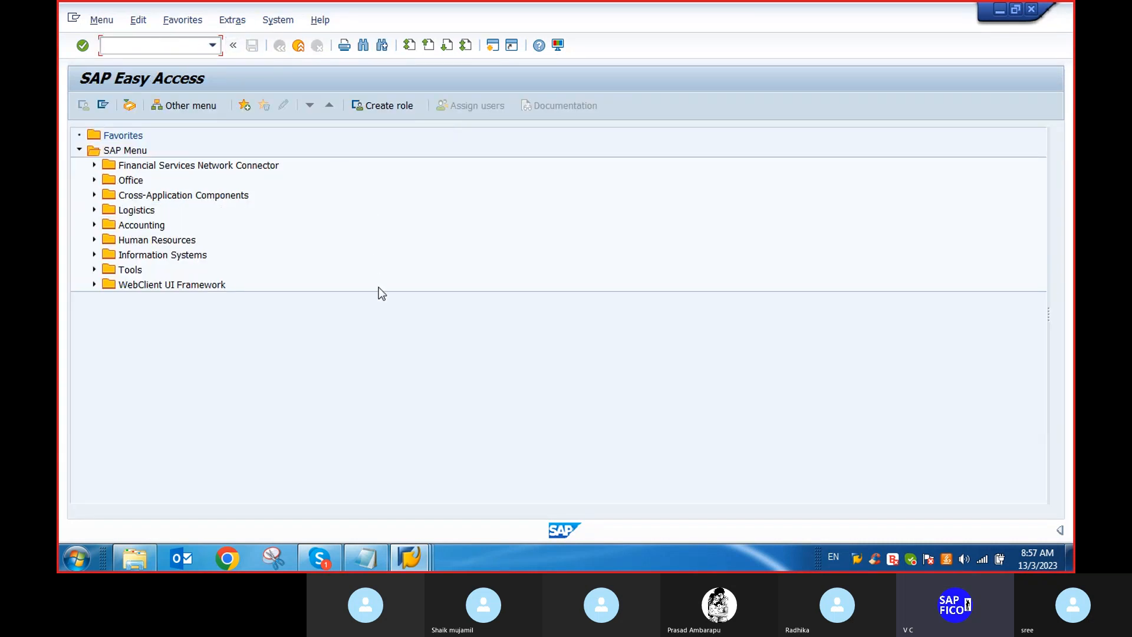
Step: Abandon the unfinished asset in the other session and restart AS01 for asset class DEP1_PM in company code DEP1
click(423, 557)
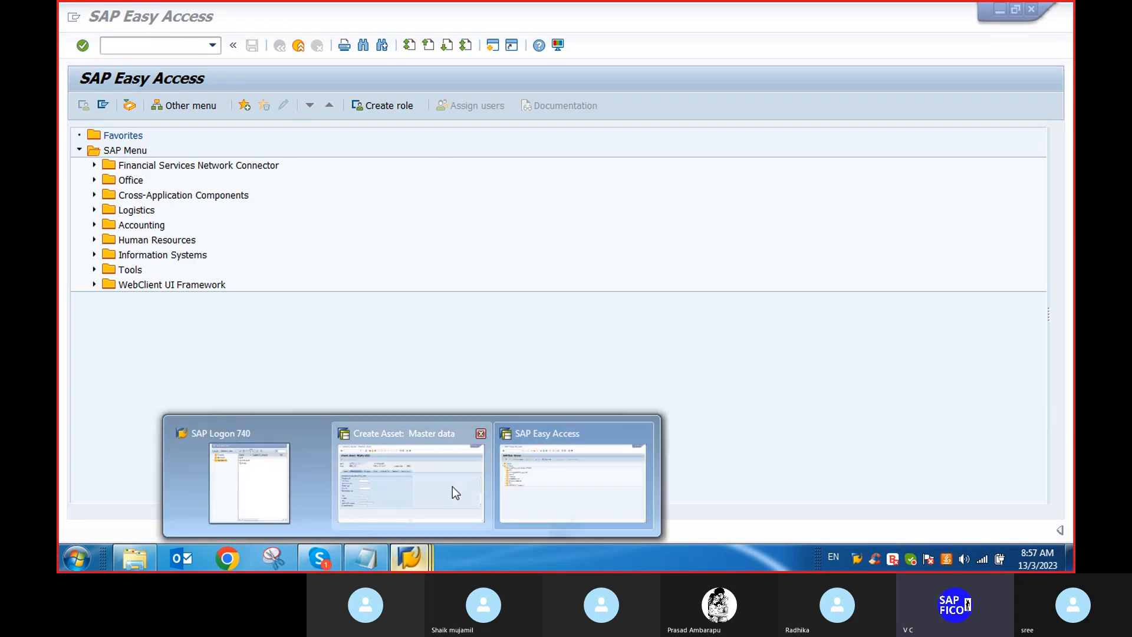
click(452, 486)
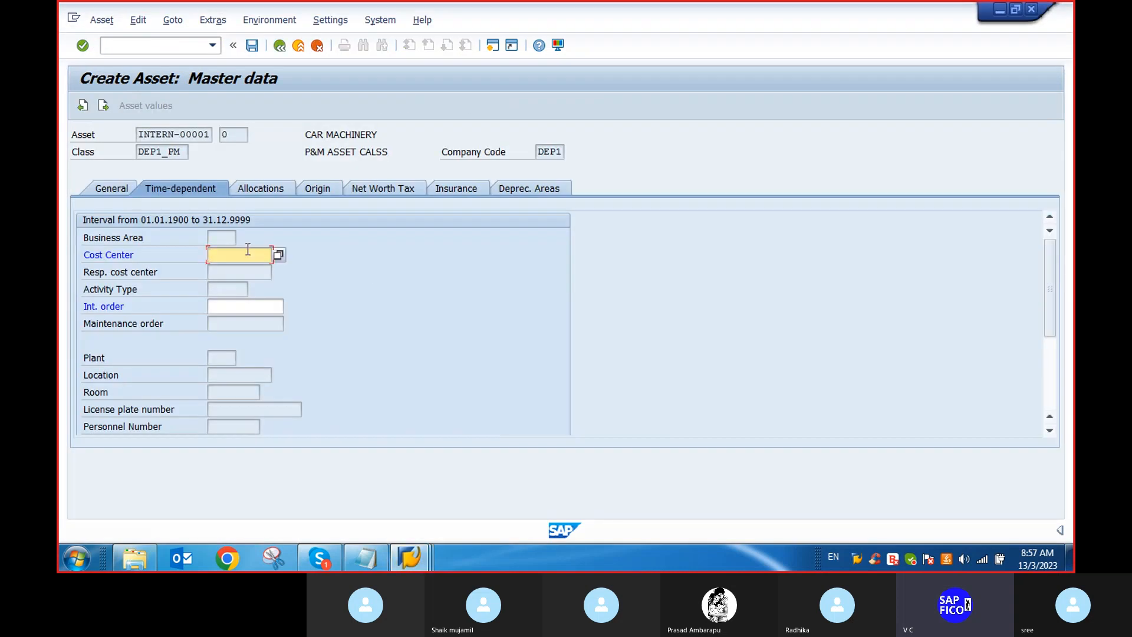
click(124, 47)
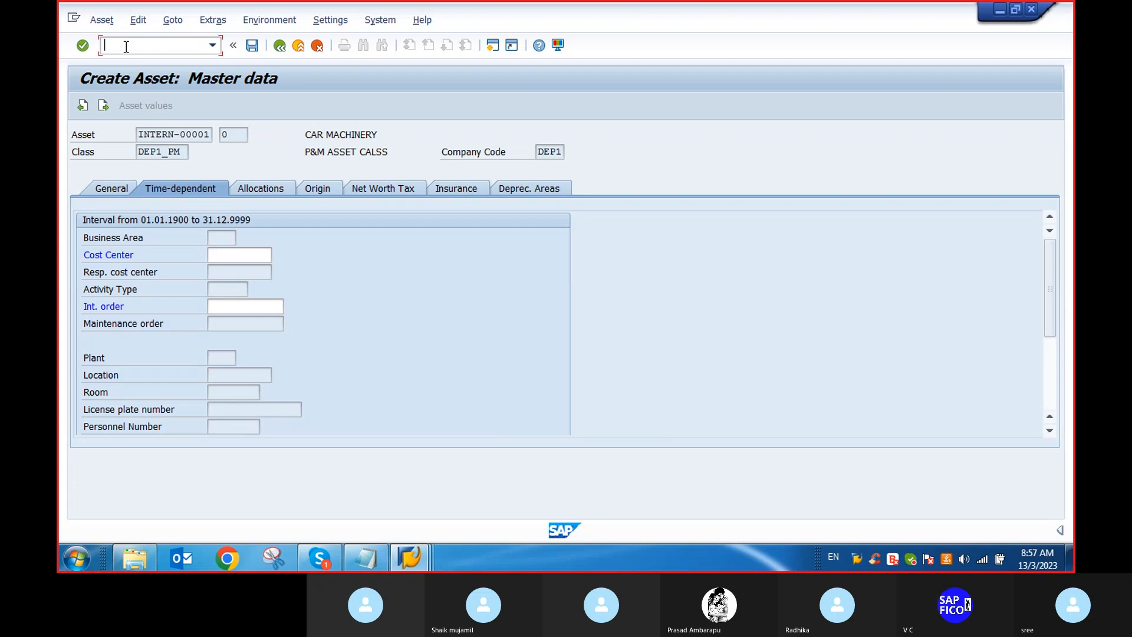
text(/n)
key(Return)
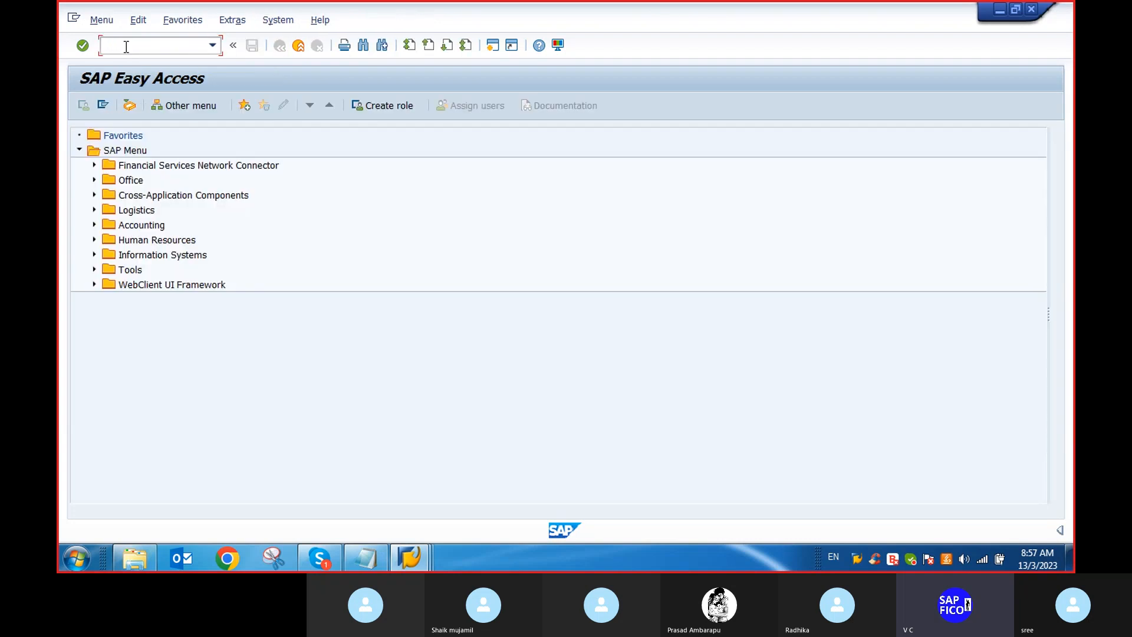
text(AS01)
key(Return)
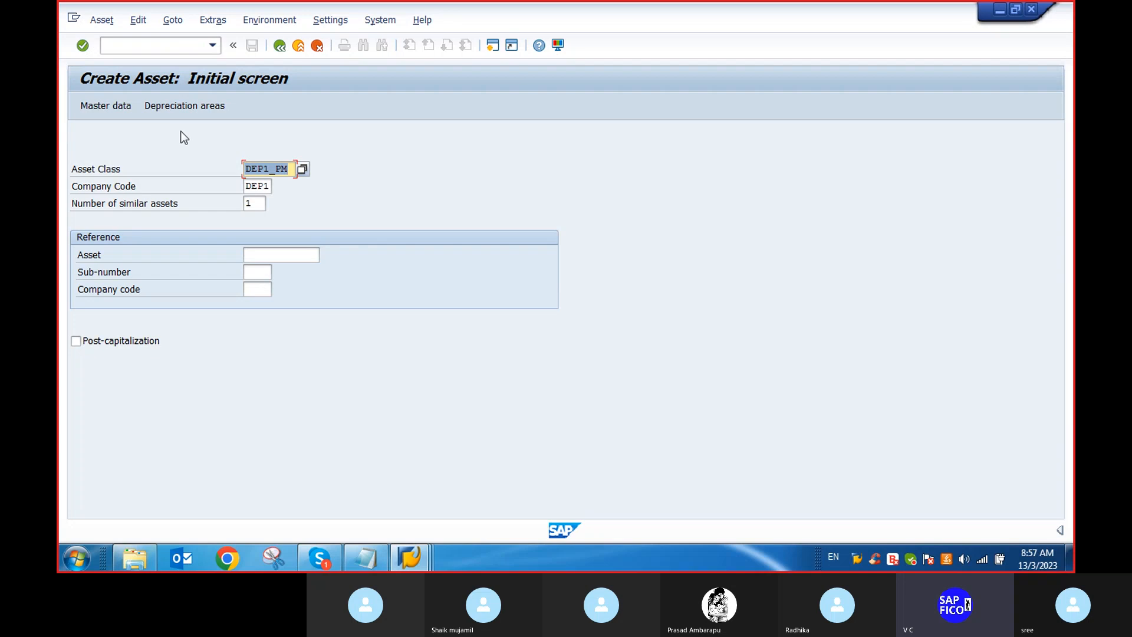
key(Return)
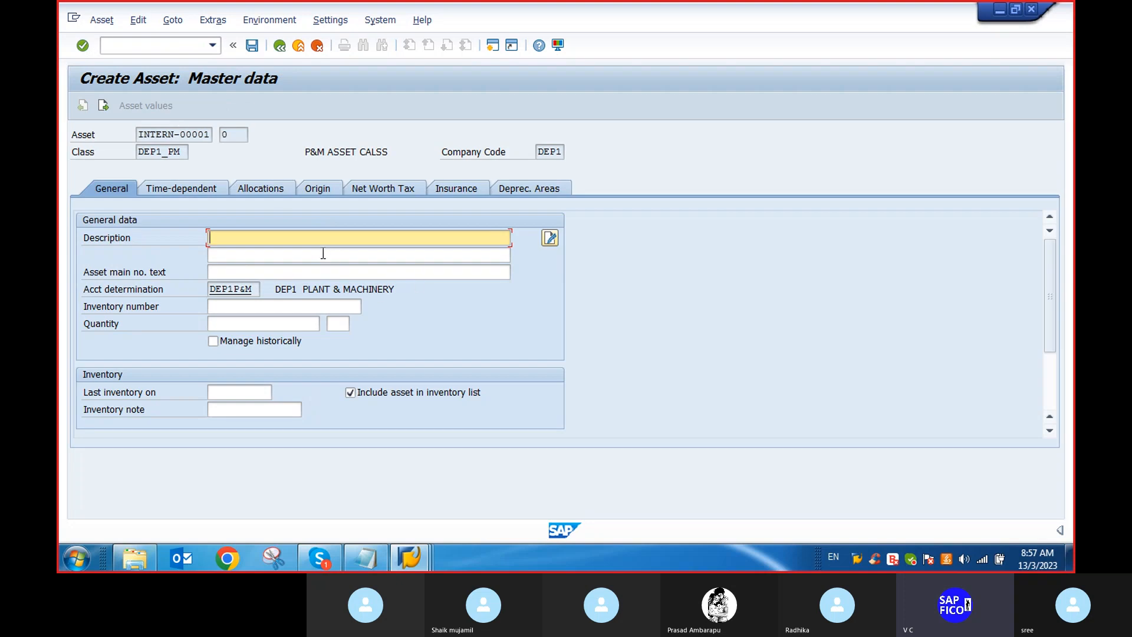
Step: Describe the asset as CAR MACHINERY with CAR PLANT AND MACHINERY as the second description line
text(C)
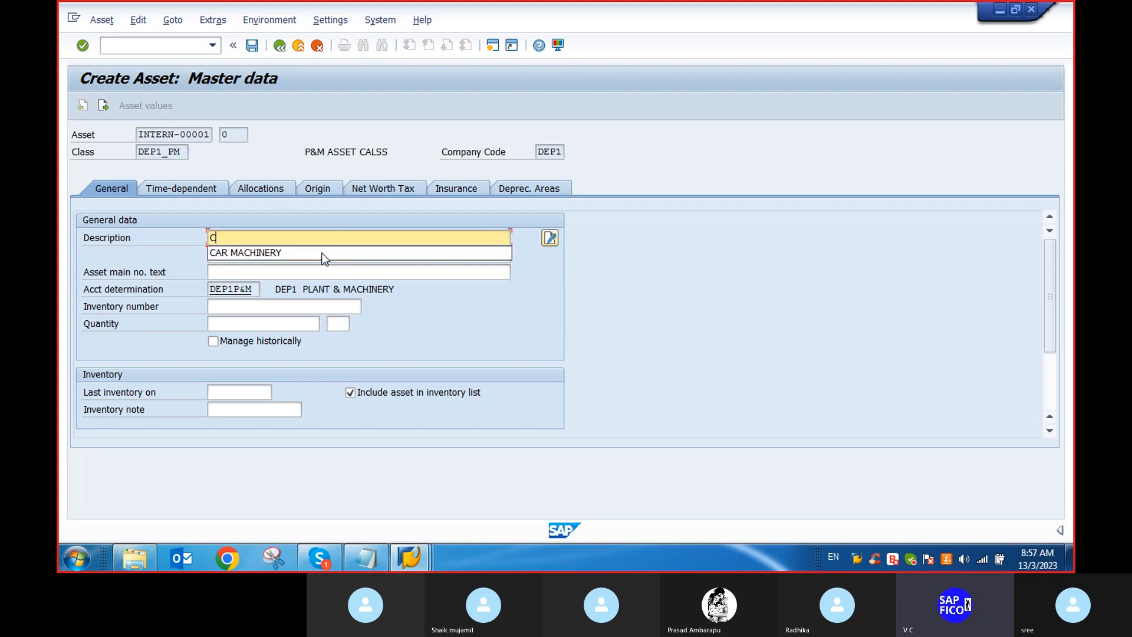
click(228, 254)
text(C)
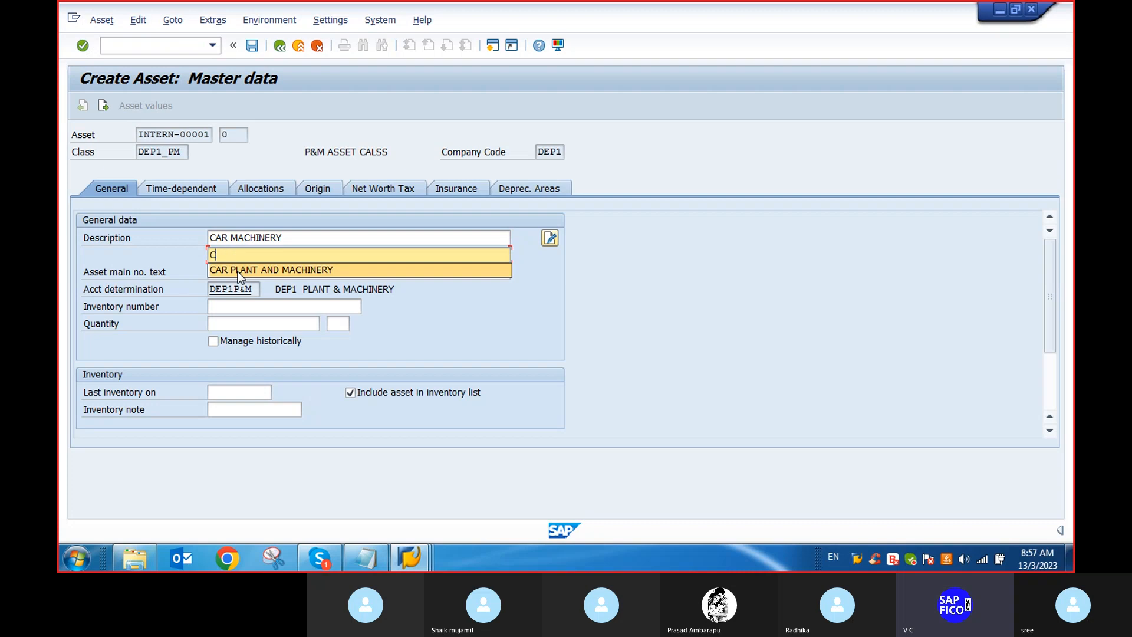
click(239, 267)
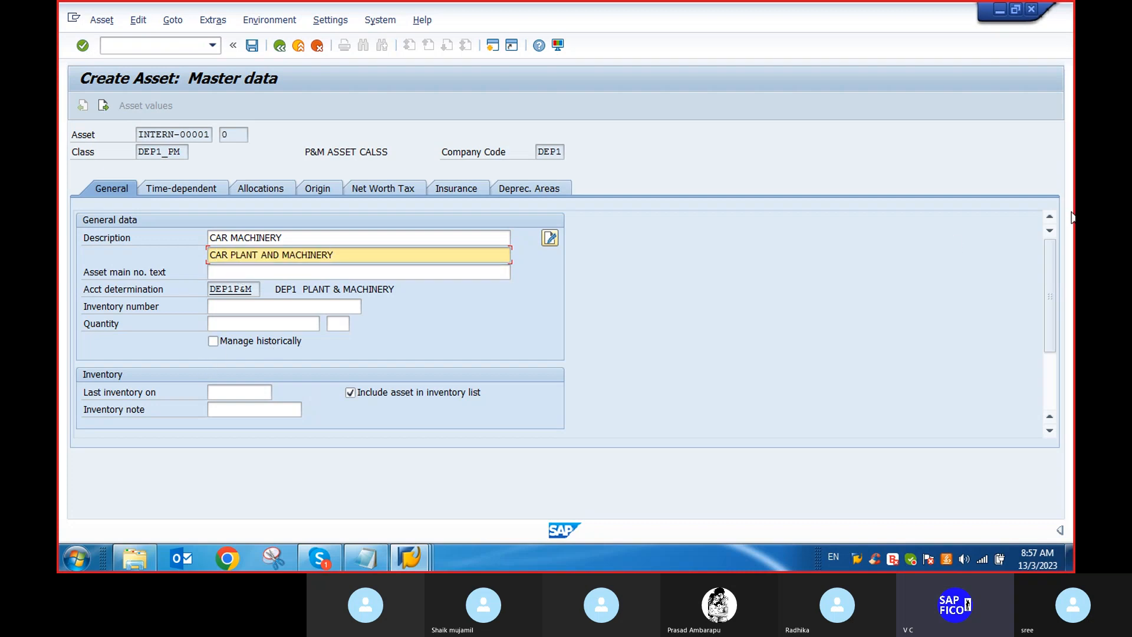
Step: Set the asset's capitalization date to 01.03.2023 in the posting information
drag(1050, 291, 1053, 346)
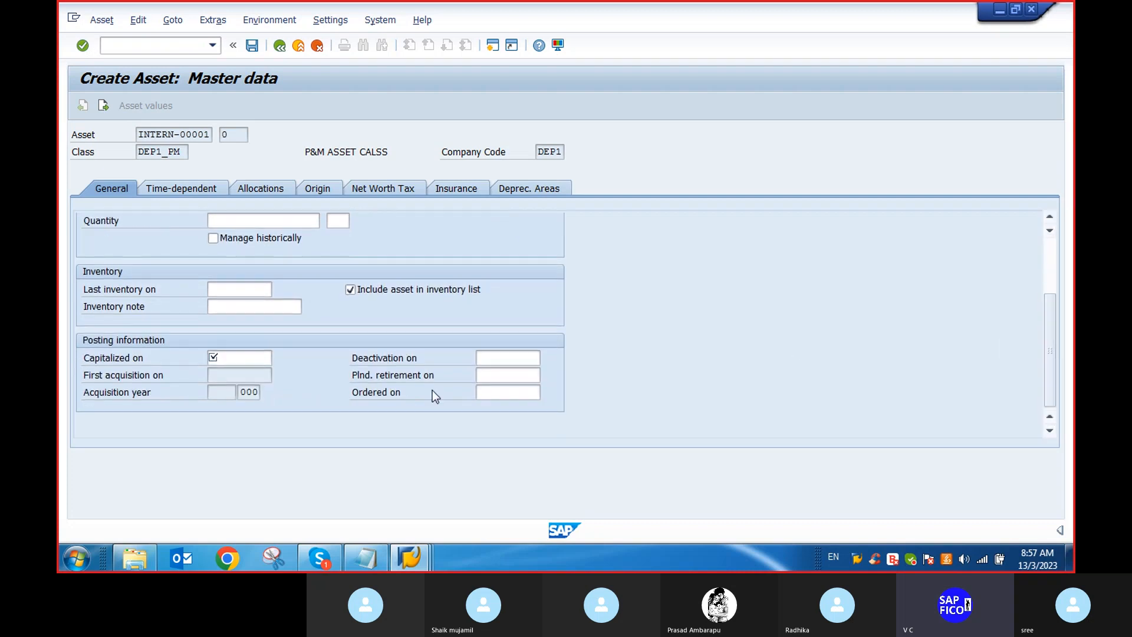
click(234, 359)
text(0)
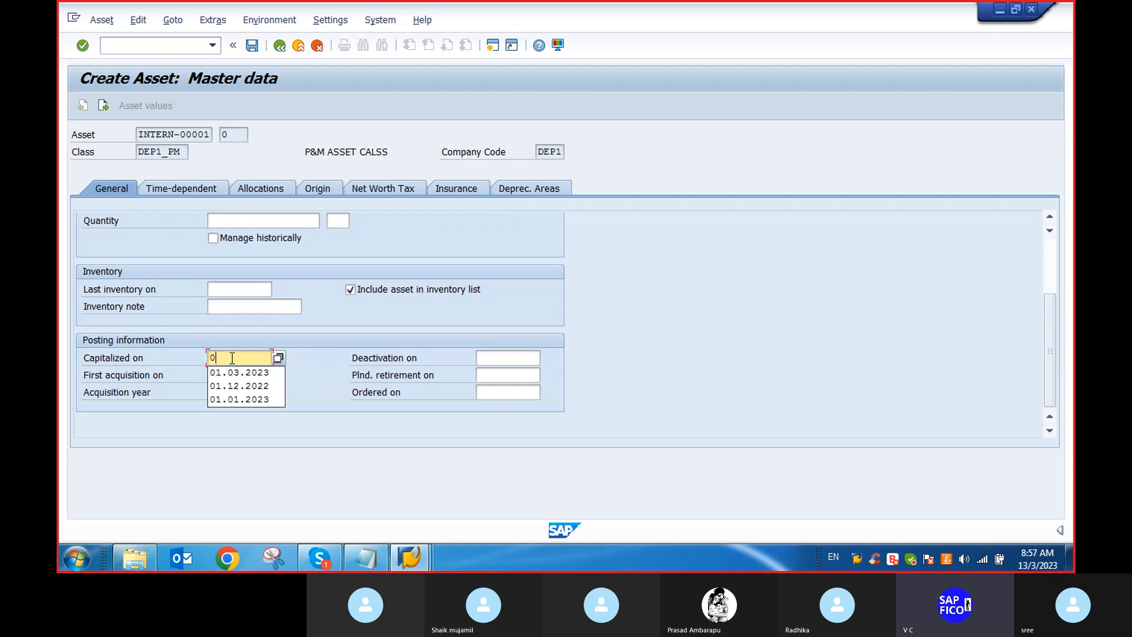
click(236, 373)
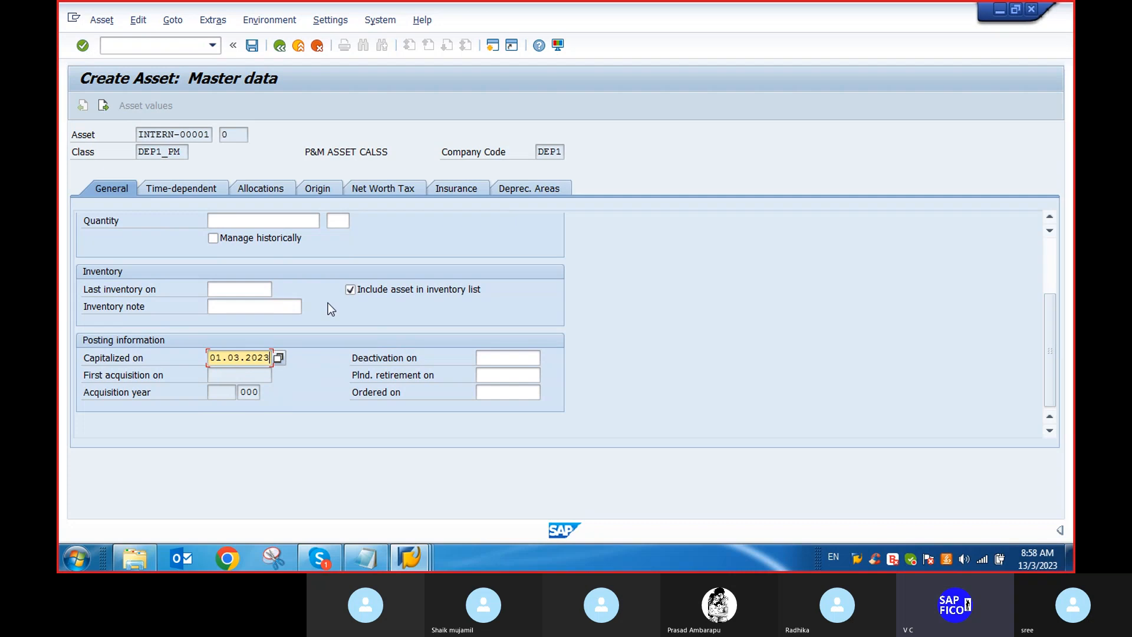
Step: Assign depreciation key D01 and a useful life of 2 to the book depreciation area, then save the asset
click(160, 192)
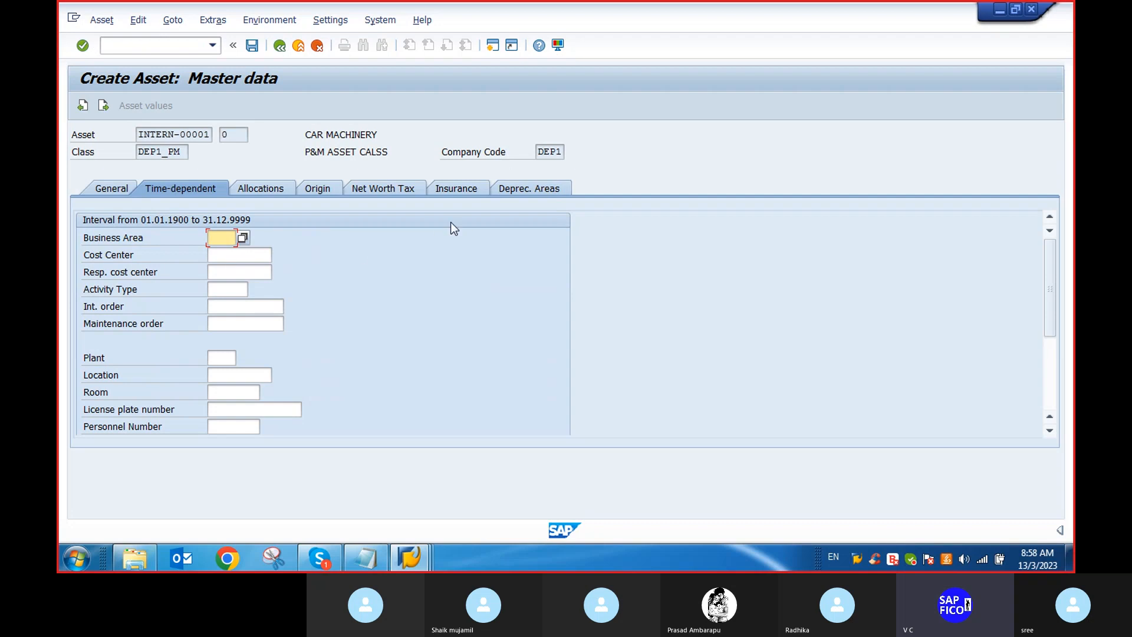
click(527, 187)
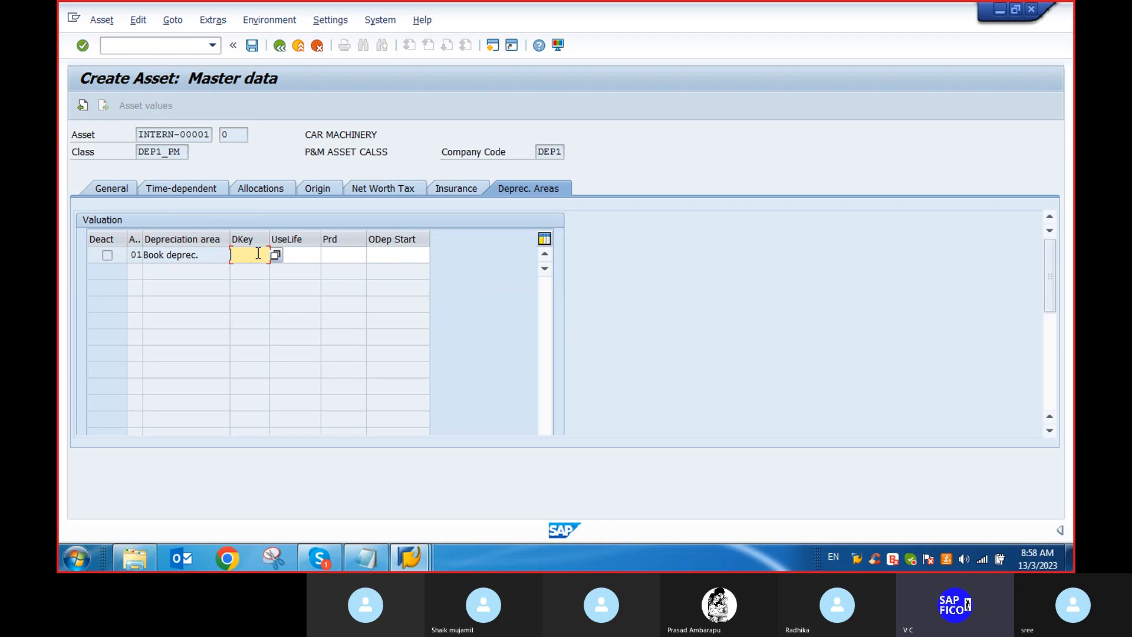
click(317, 187)
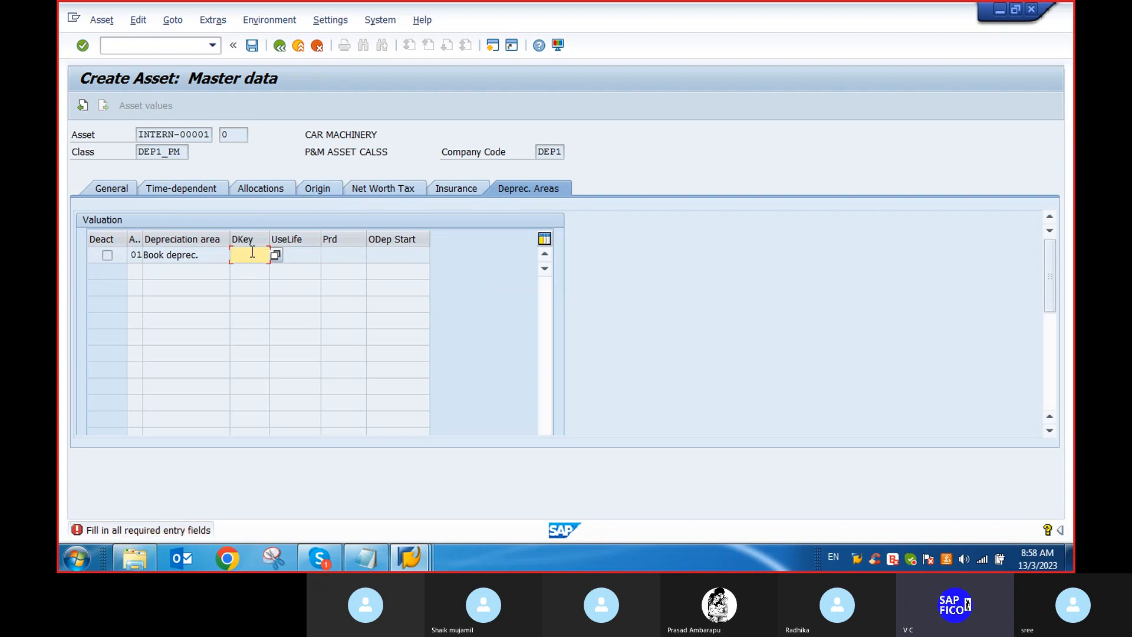
text(D01)
key(Return)
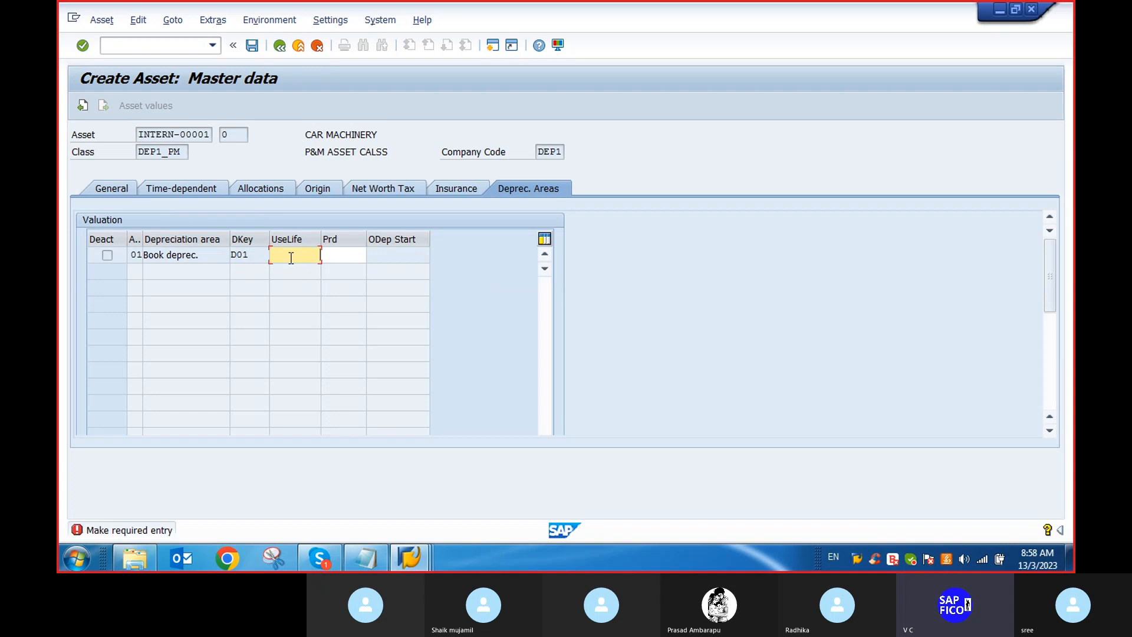
text(2)
click(342, 258)
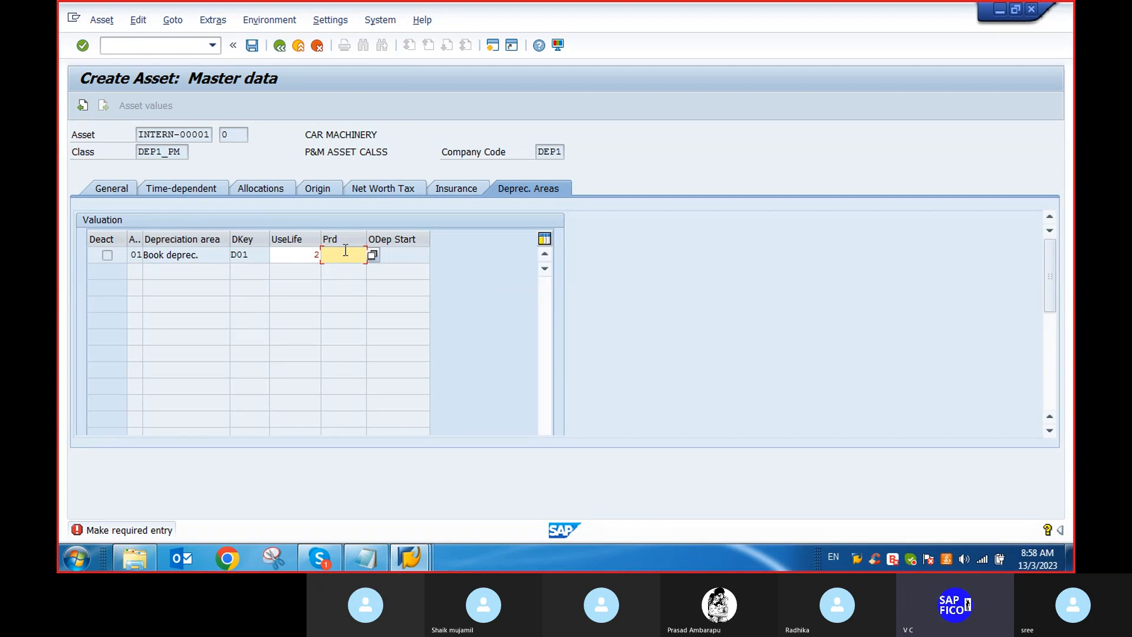
click(314, 189)
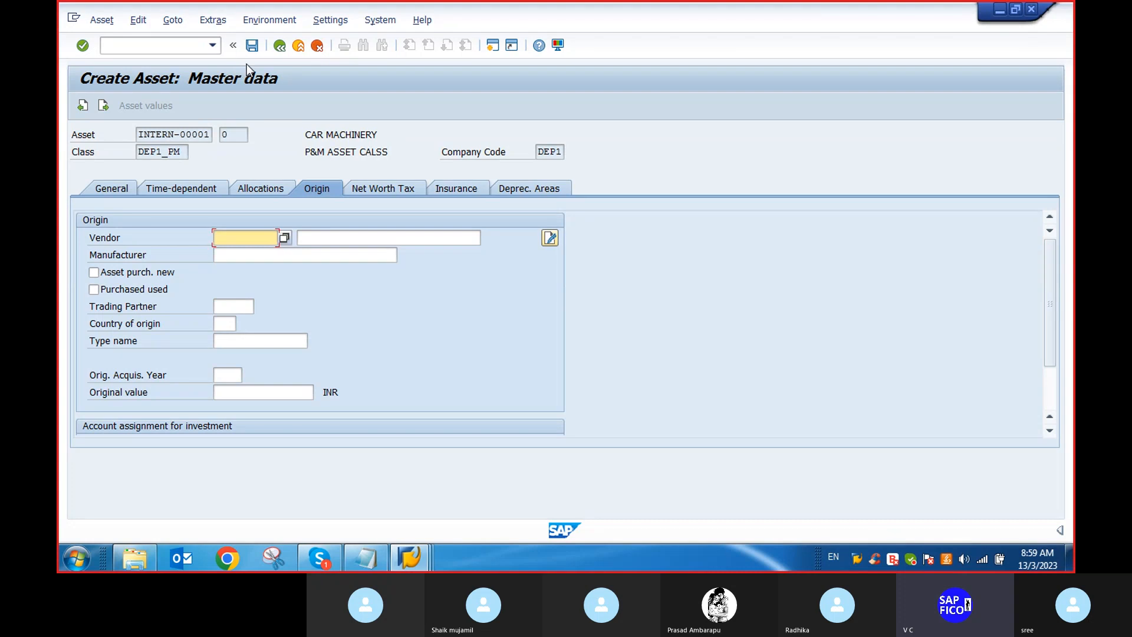
click(252, 45)
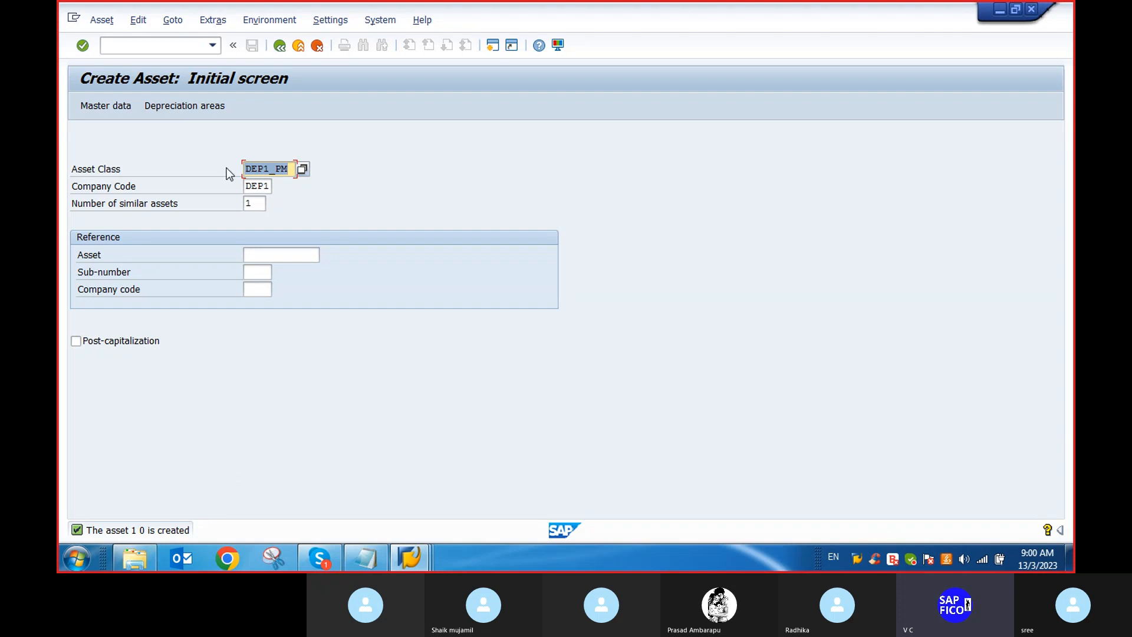
Step: Consult the asset accounting configuration notes in Notepad and return to the asset creation session in SAP
click(372, 560)
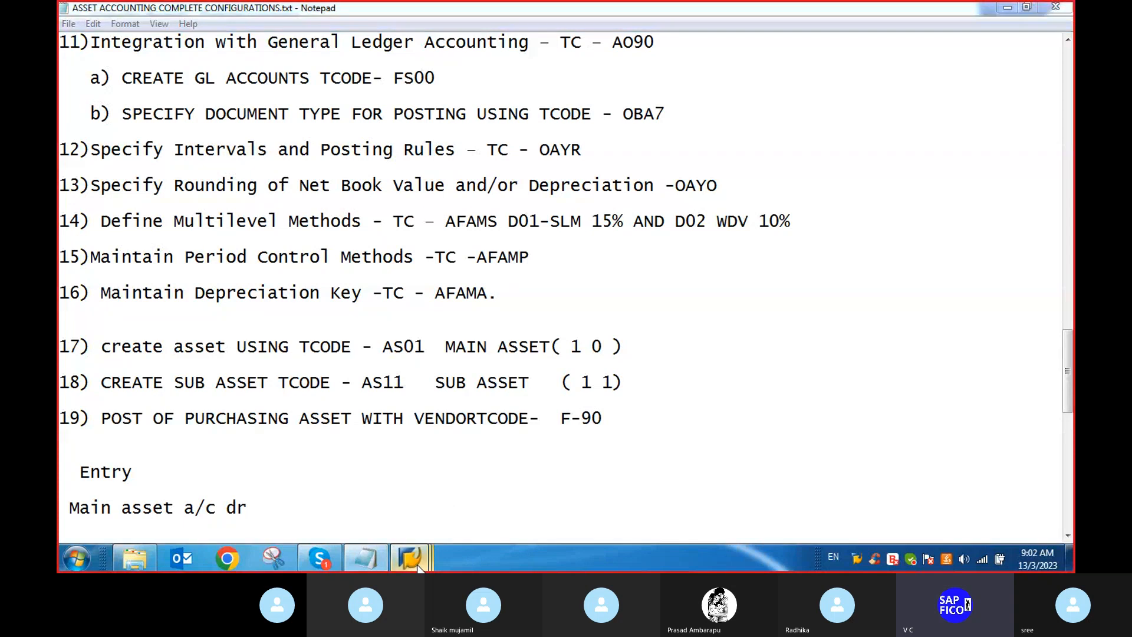
mouse_move(410, 558)
click(416, 480)
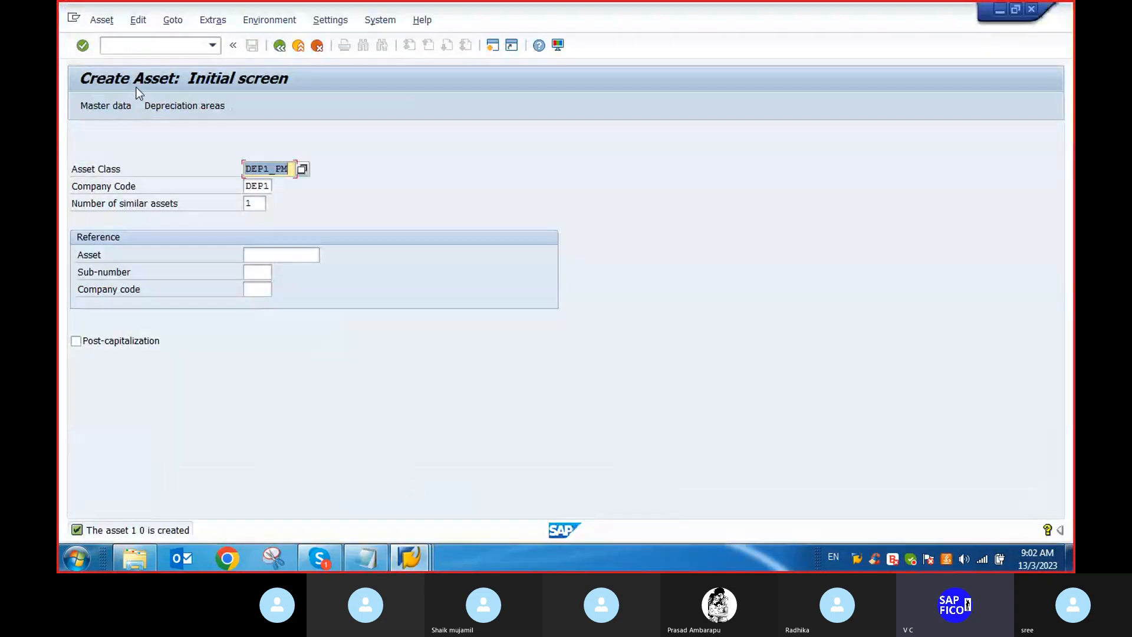
click(140, 43)
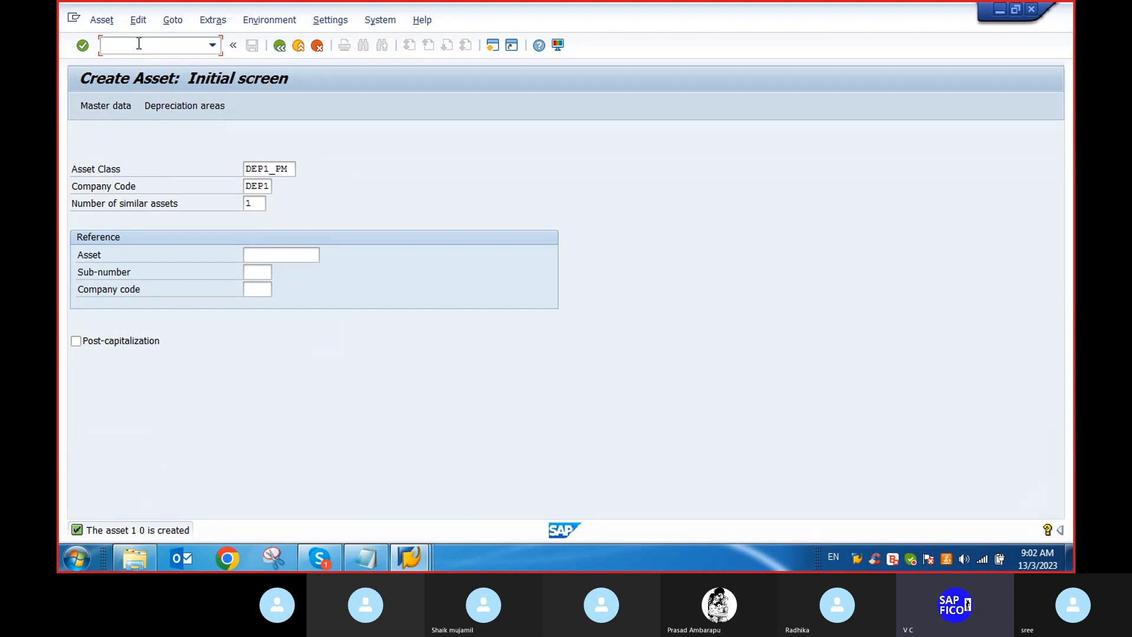
text(AS01)
key(Return)
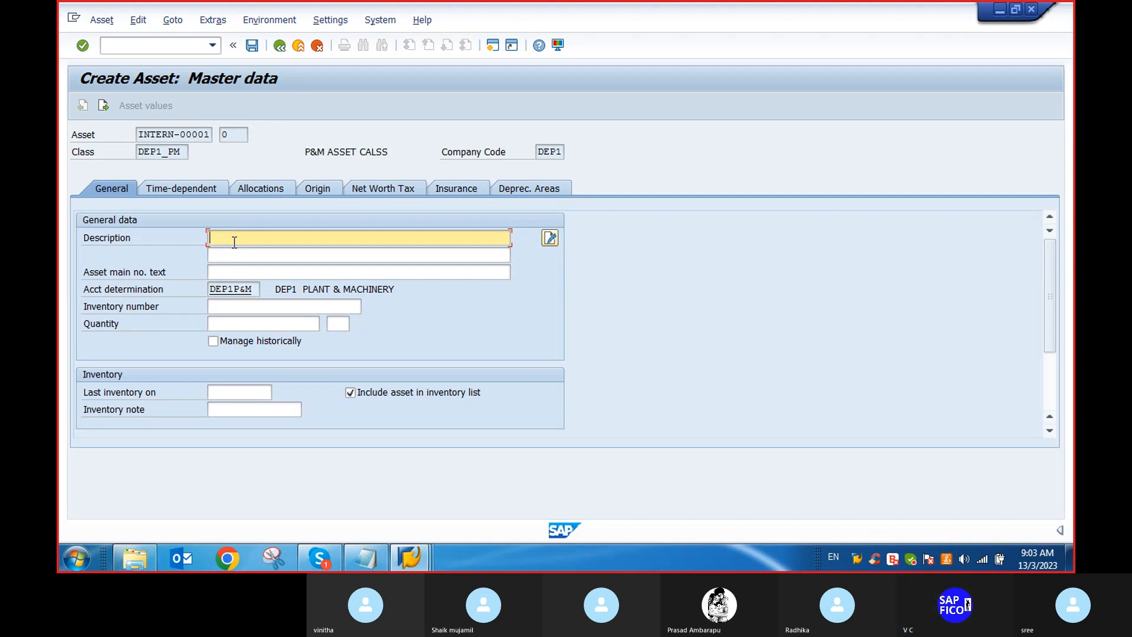
text(C)
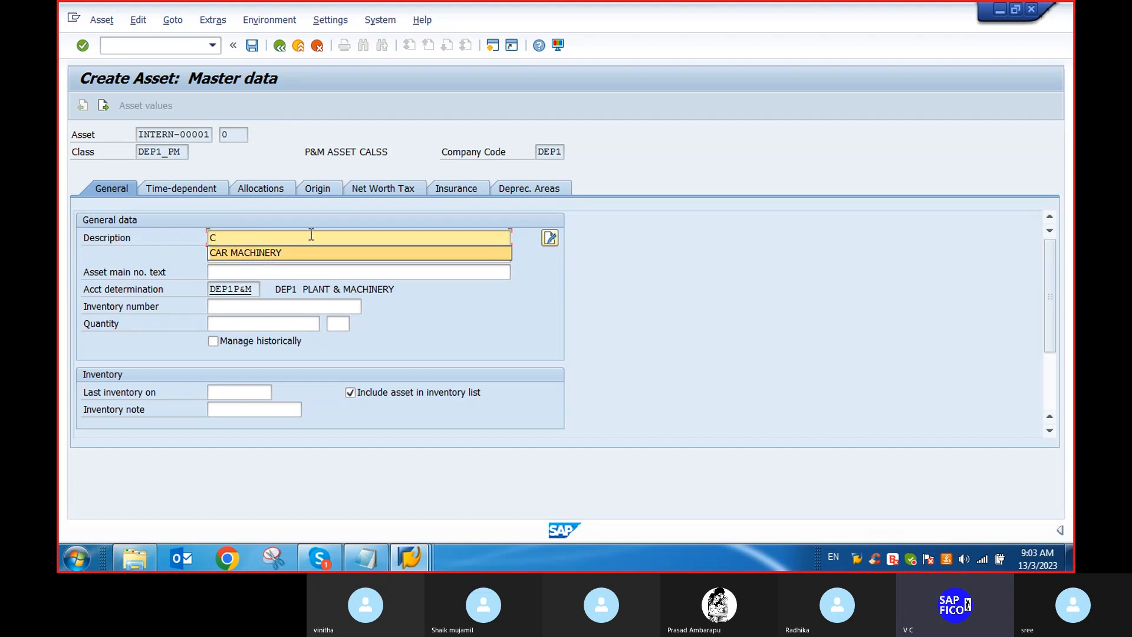
key(BackSpace)
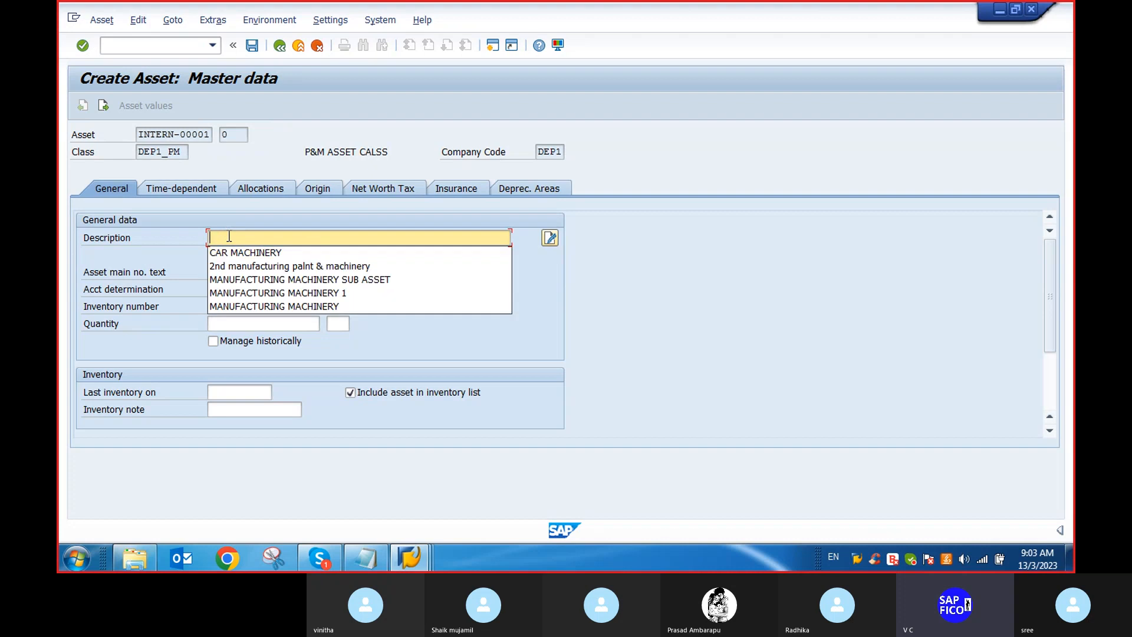
click(143, 45)
text(/n)
key(Return)
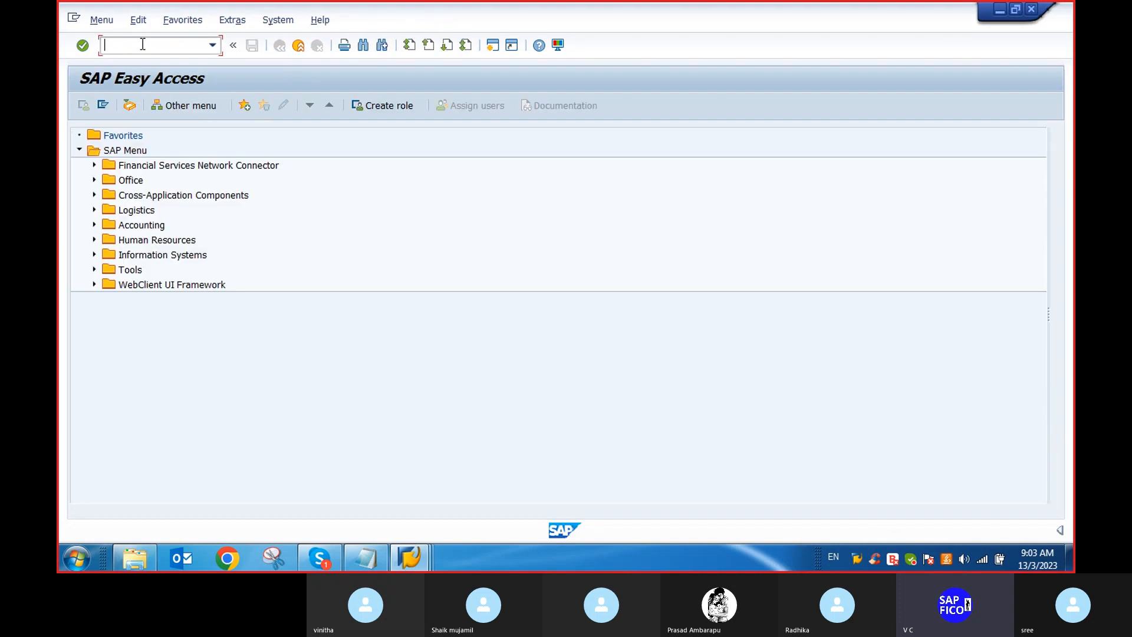
Step: Start creating one sub-number for asset 1 in company code DEP1 with transaction AS11
text(AS11)
key(Return)
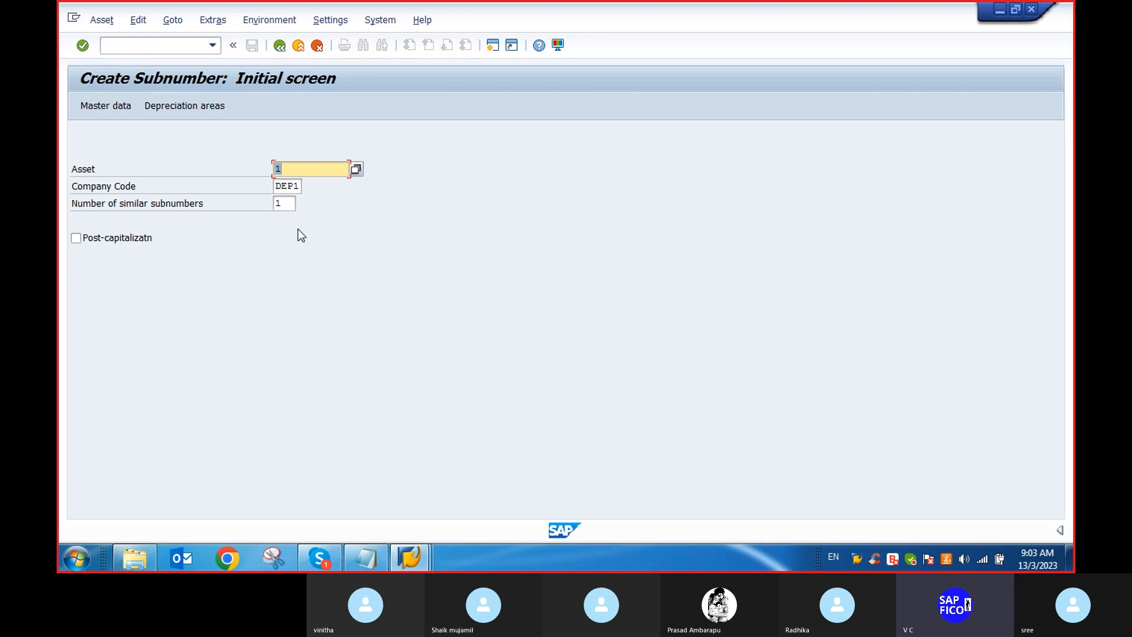
key(Return)
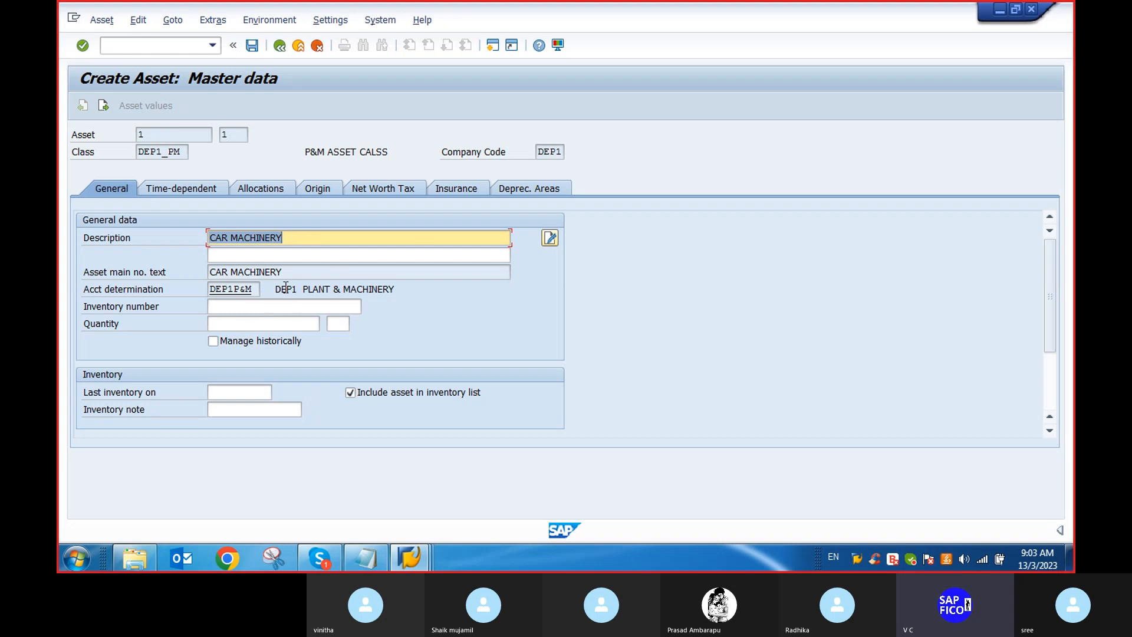
Step: Keep CAR MACHINERY as the sub-asset's description and enter CAR PLANT AND MACHINERY SUB ASSET as the second description line
click(294, 235)
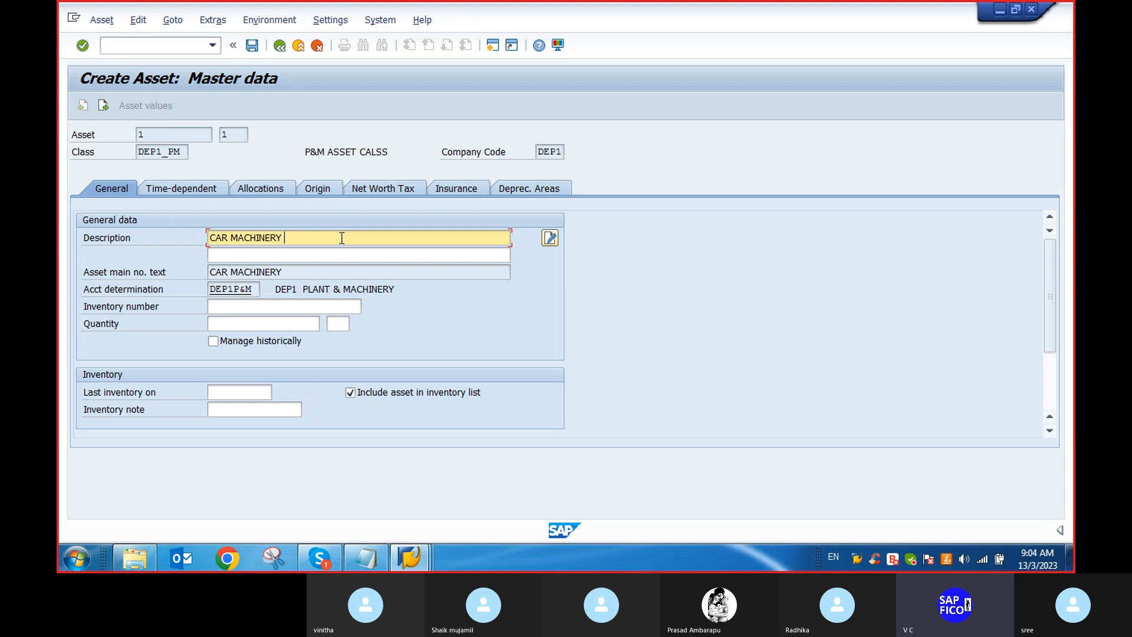
text(PL)
key(BackSpace)
key(BackSpace)
click(246, 256)
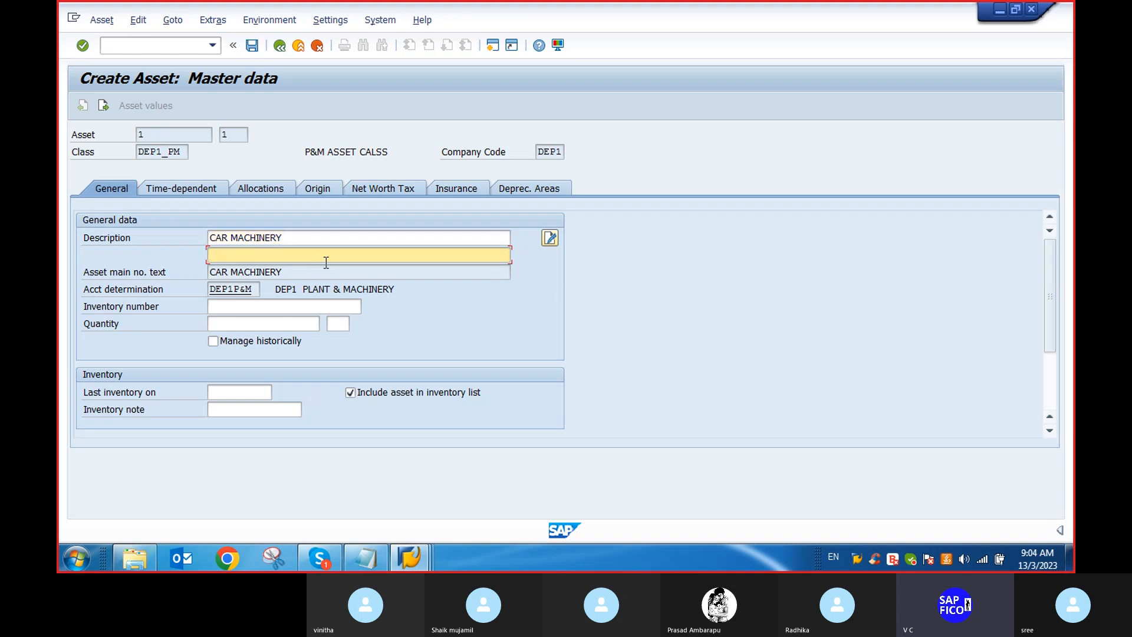
text(C)
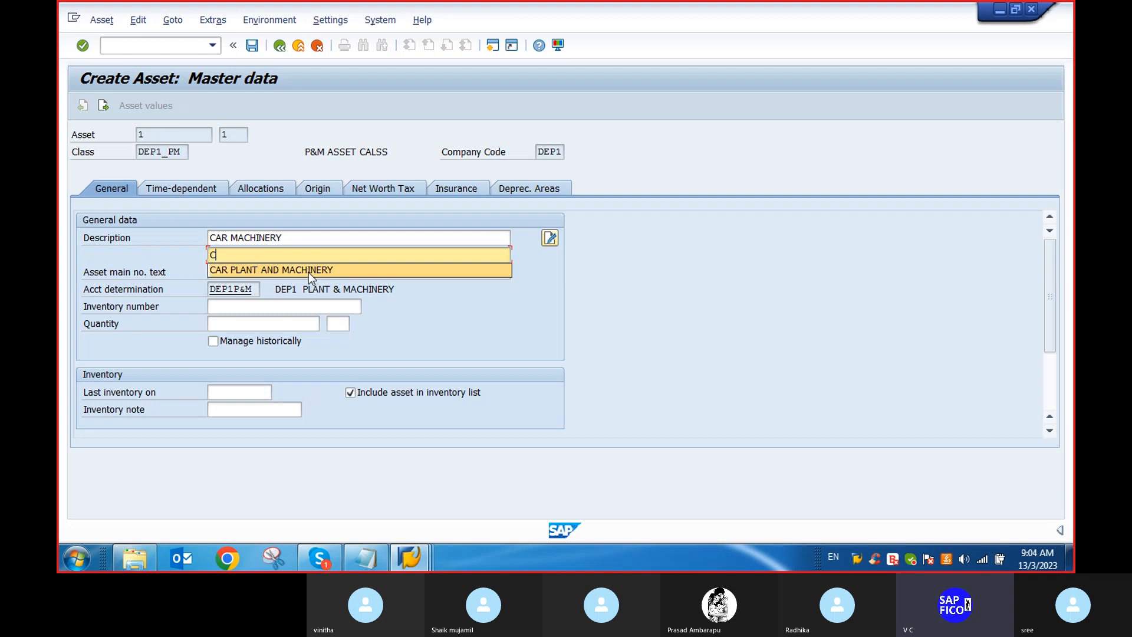
click(254, 274)
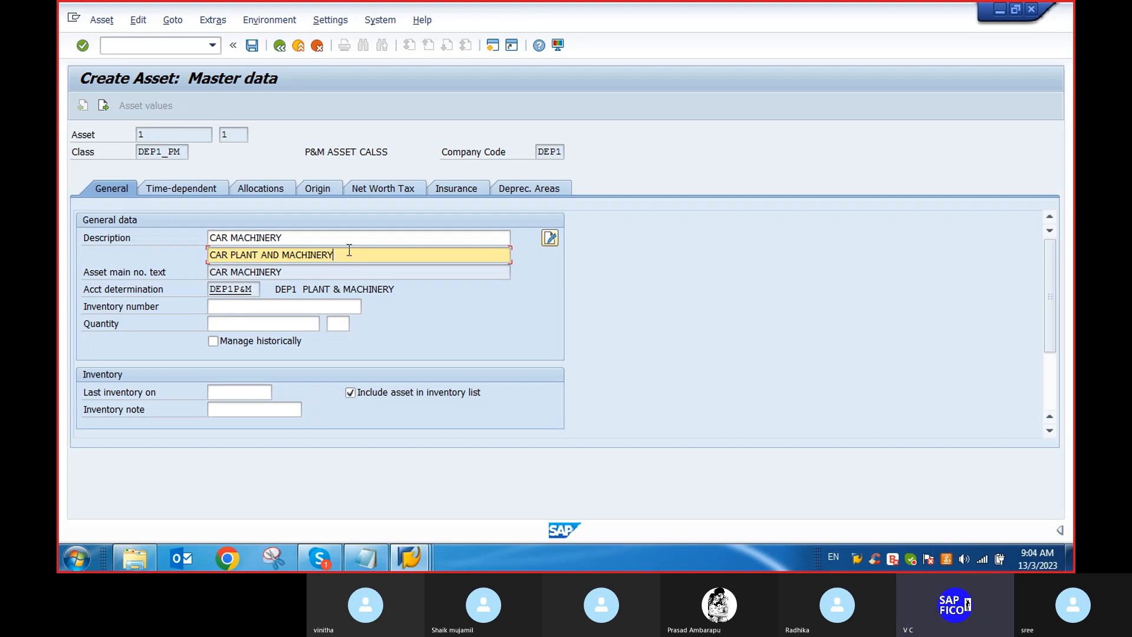
text(1)
key(BackSpace)
text(SUB ASSET)
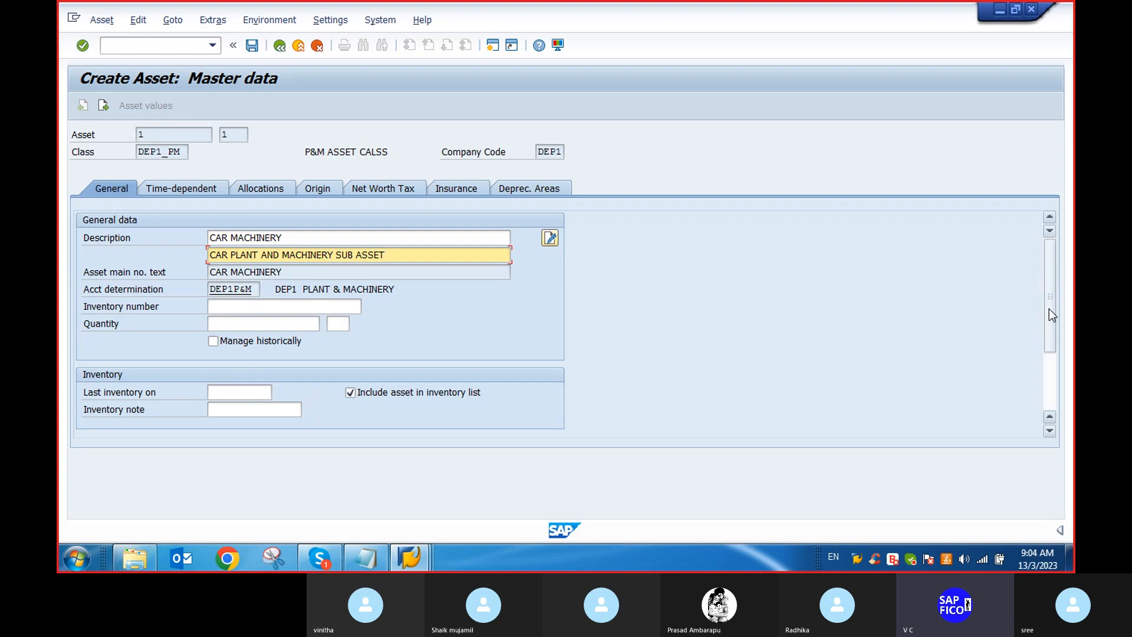
Step: Set the sub-asset's capitalization date to 13.03.2023 in the posting information
drag(1049, 309, 1056, 348)
click(250, 393)
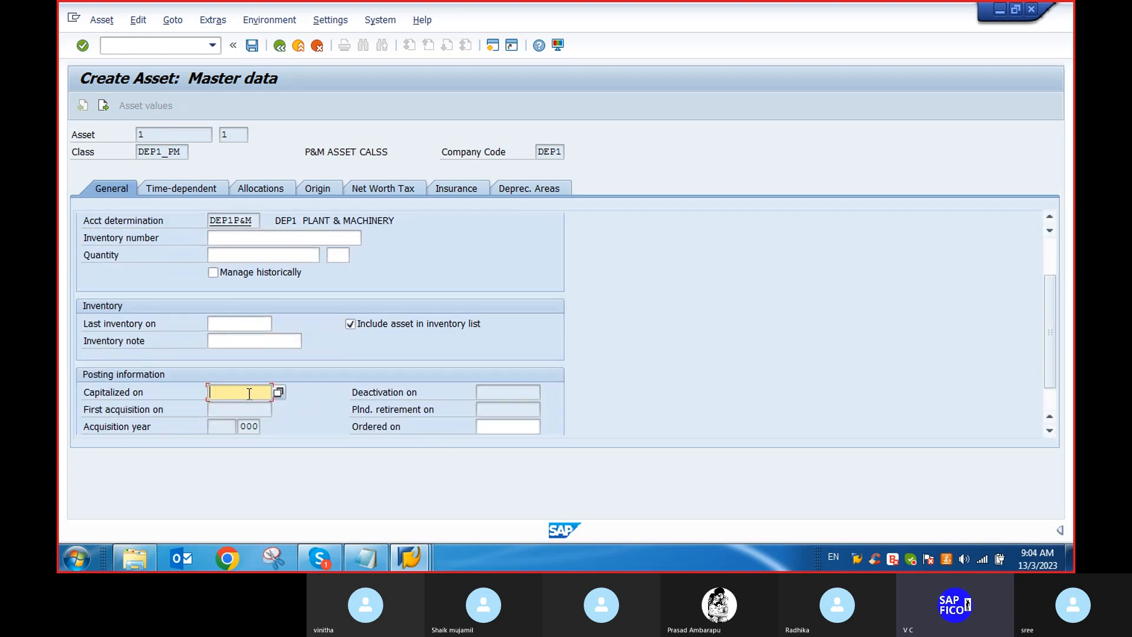
text(01)
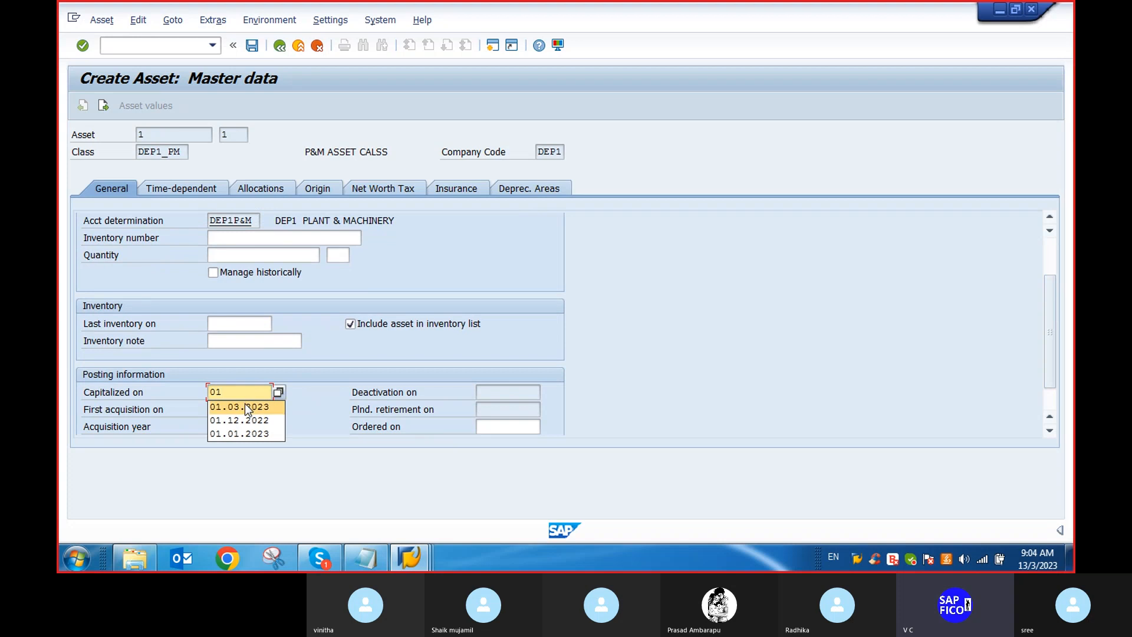
click(246, 404)
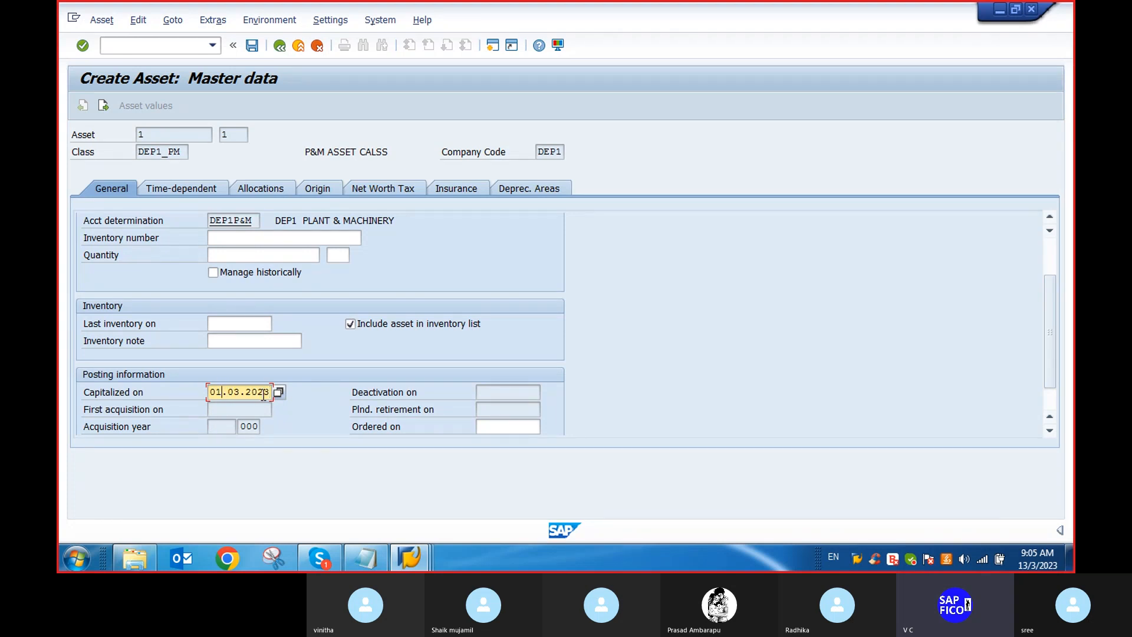
key(BackSpace)
key(BackSpace)
text(13)
Step: Accept the proposed depreciation key and useful life for the sub-asset's book depreciation area and save the sub-asset
click(524, 191)
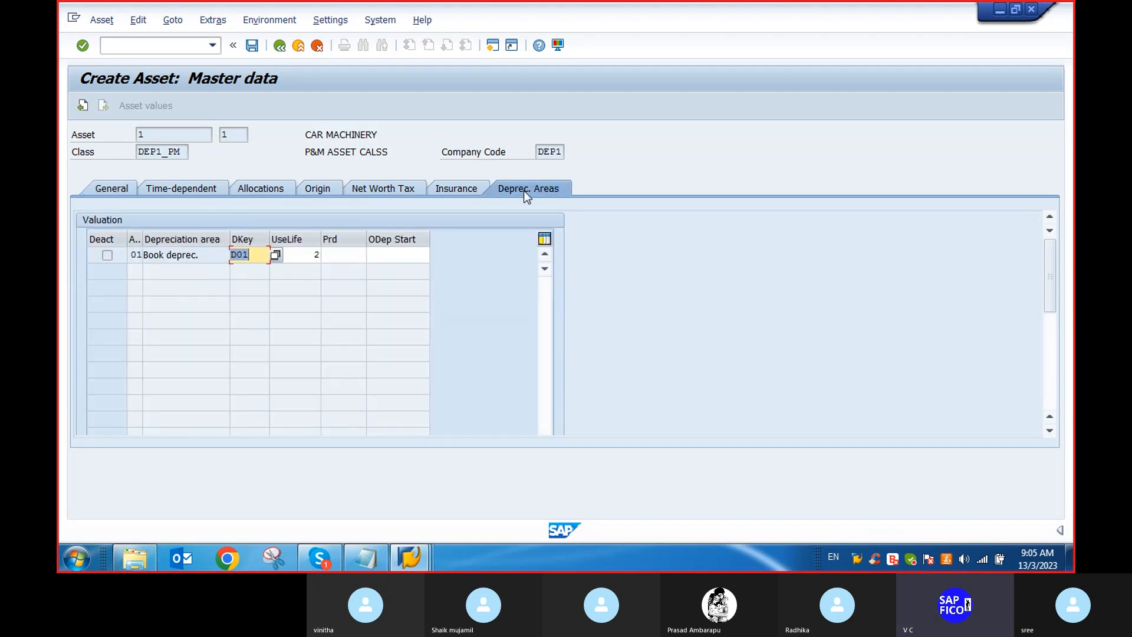
click(258, 258)
key(Return)
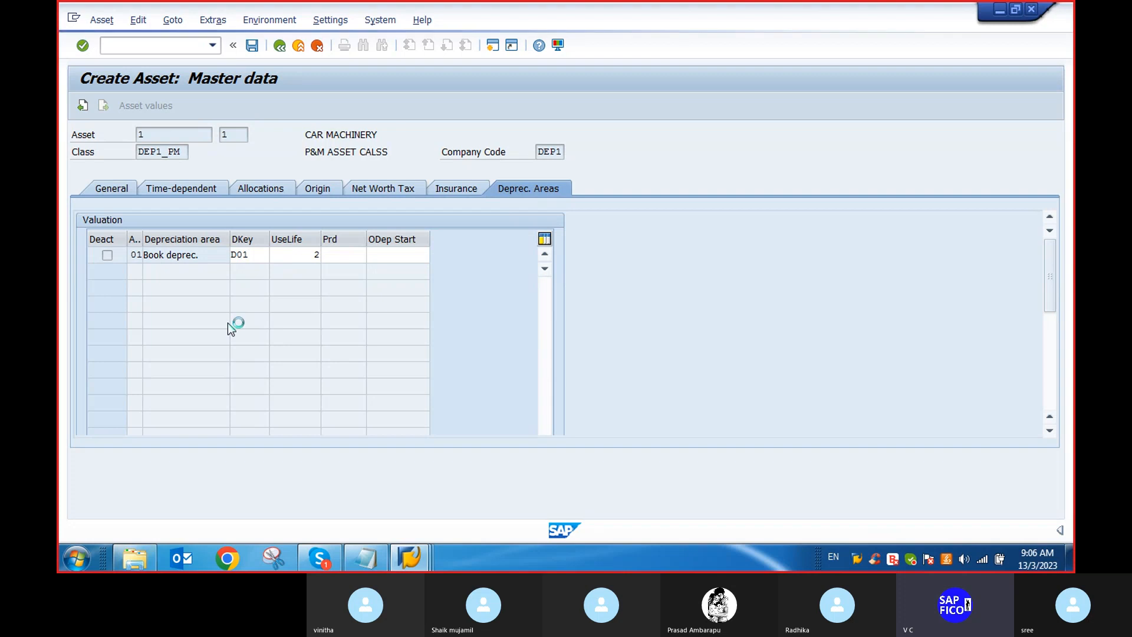
click(253, 46)
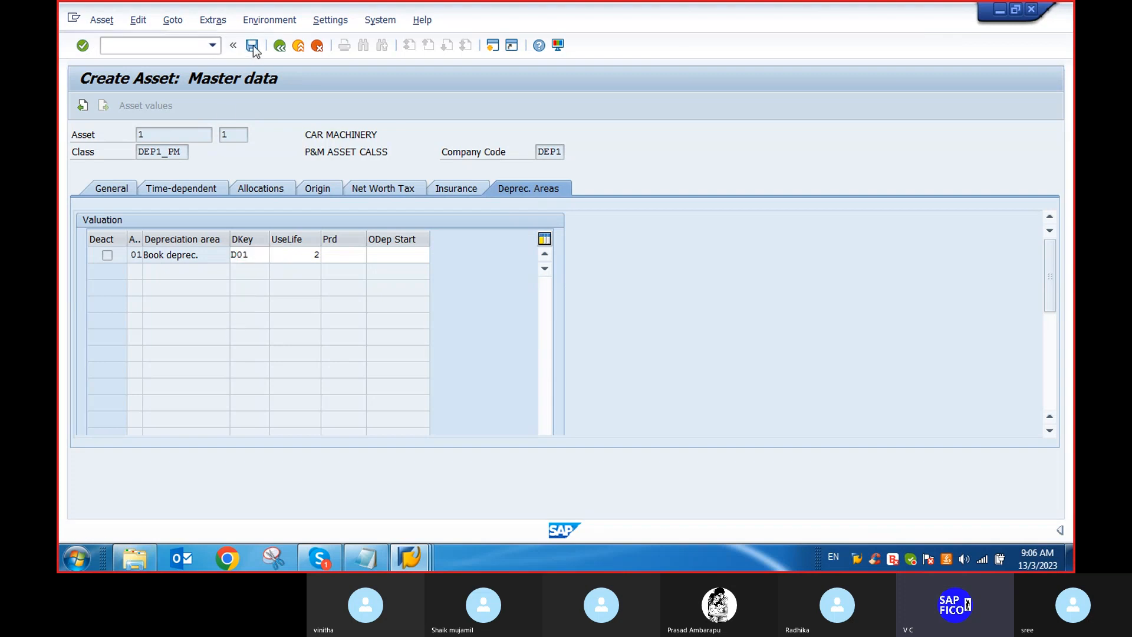
click(253, 46)
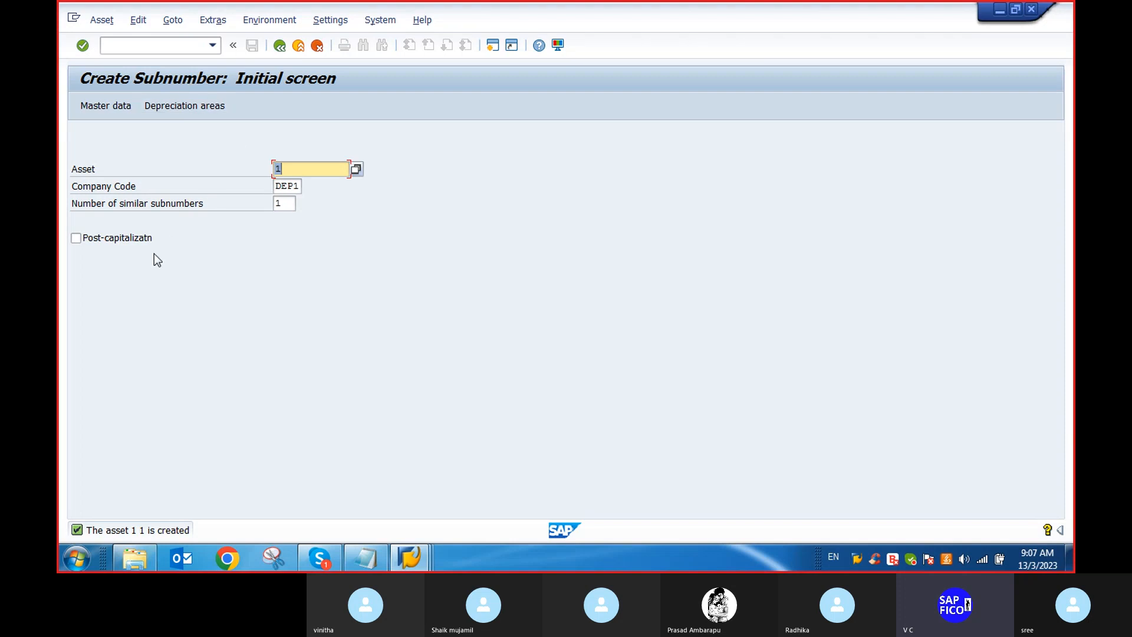
Step: Leave the sub-number transaction, consult the asset purchase posting entries in the Notepad configuration notes, and return to SAP
click(293, 204)
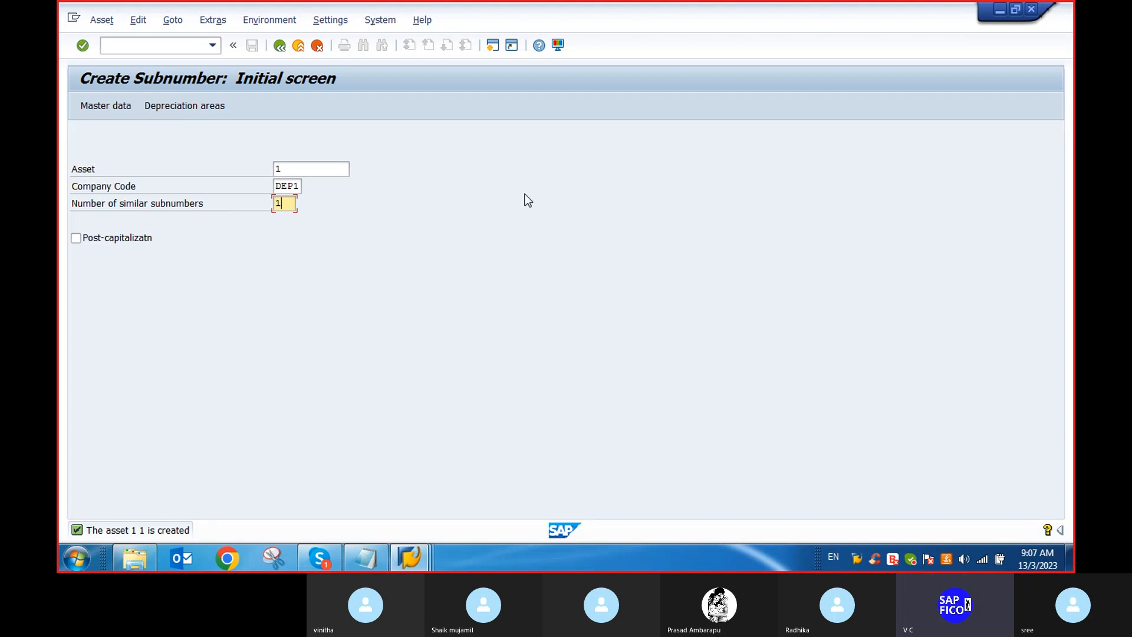
click(117, 46)
text(/)
click(366, 557)
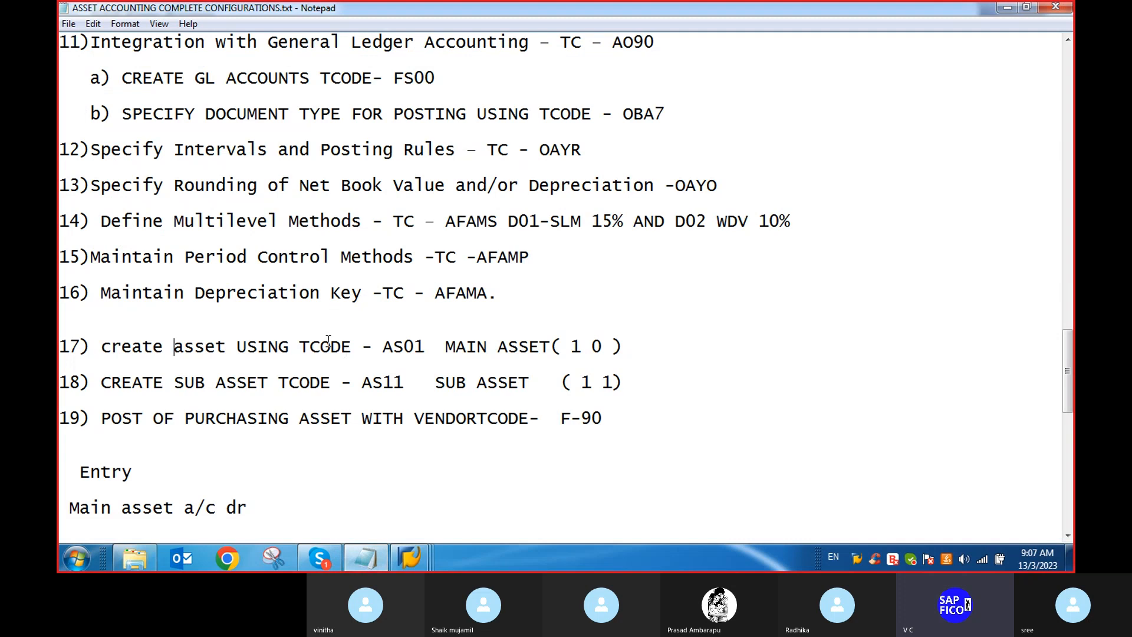
scroll(209, 413, down, 1)
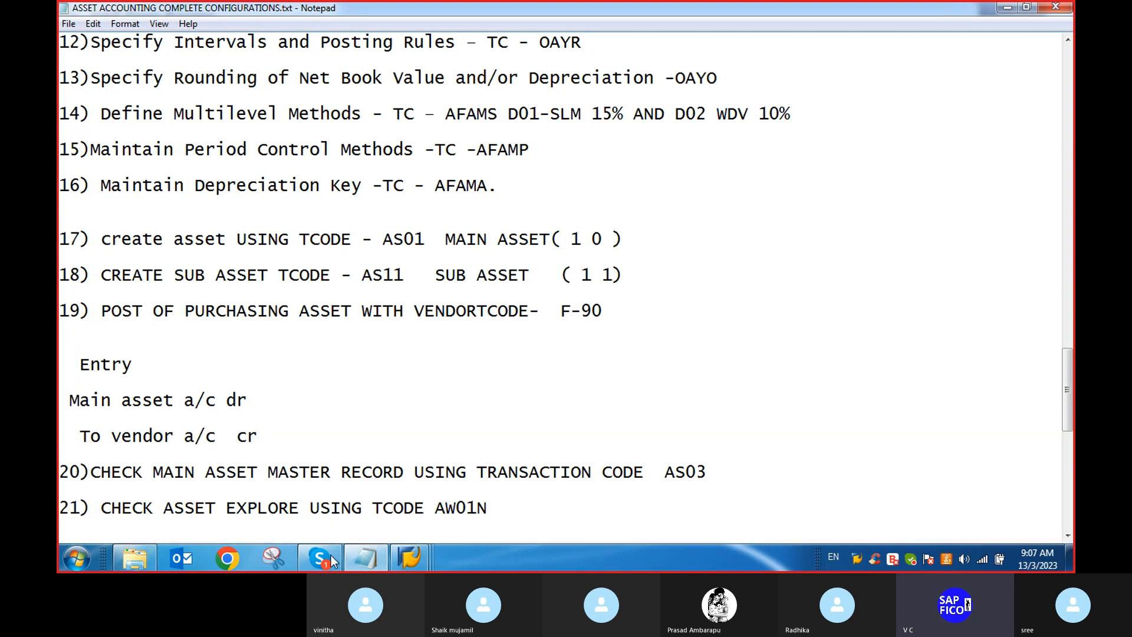
click(424, 558)
click(419, 503)
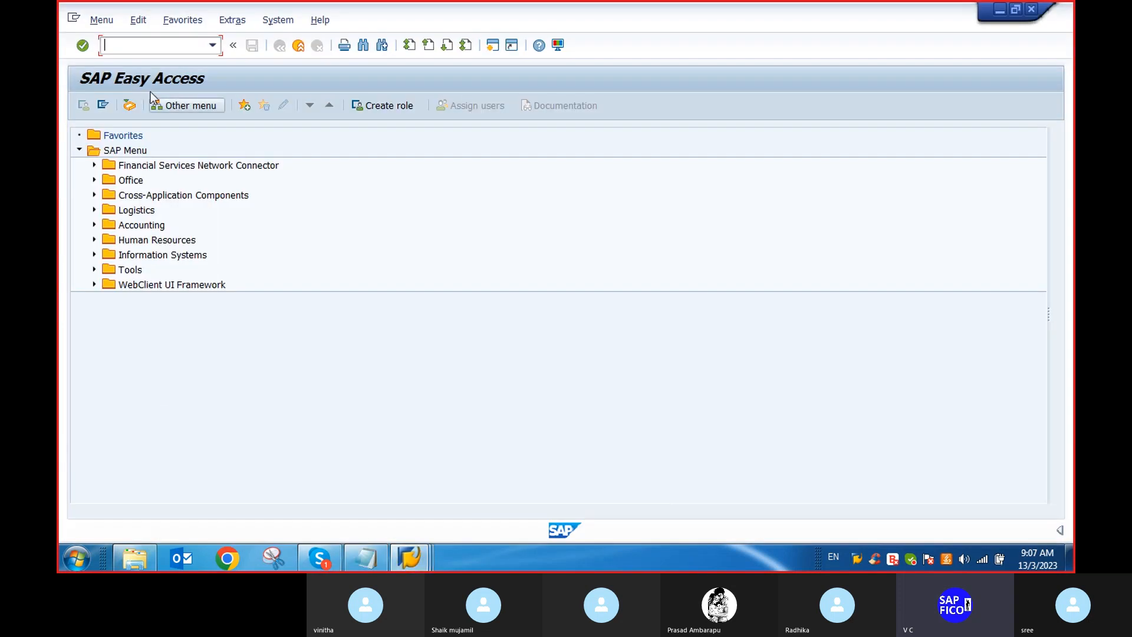
Step: Start an asset acquisition from a vendor with transaction F-90, setting both the document date and posting date to 01.03.2023
text(F-90)
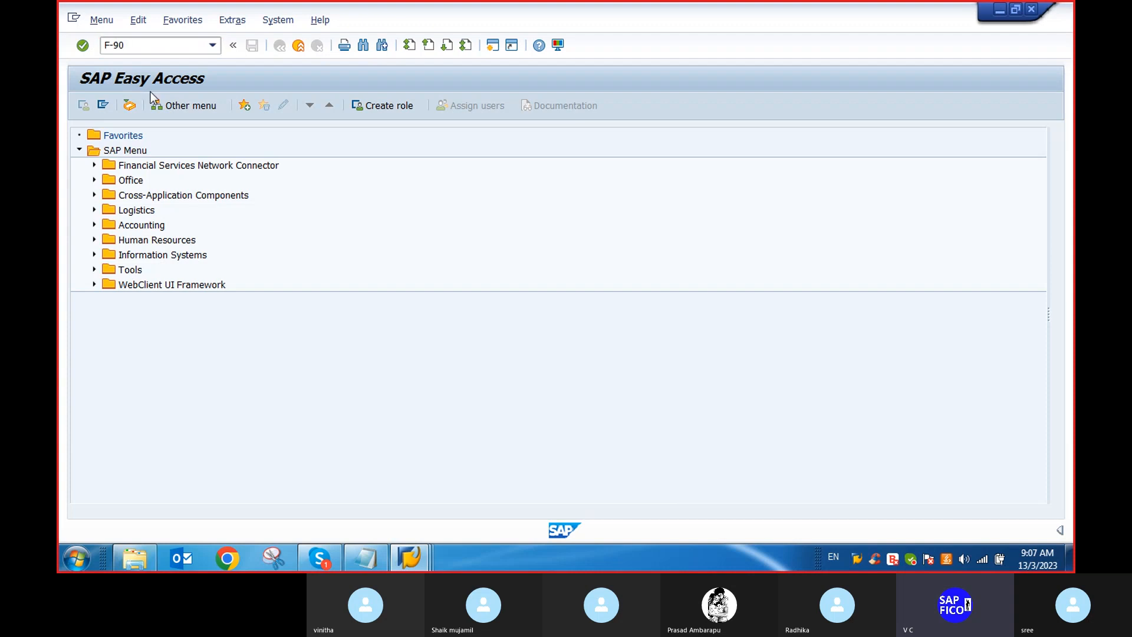
key(Return)
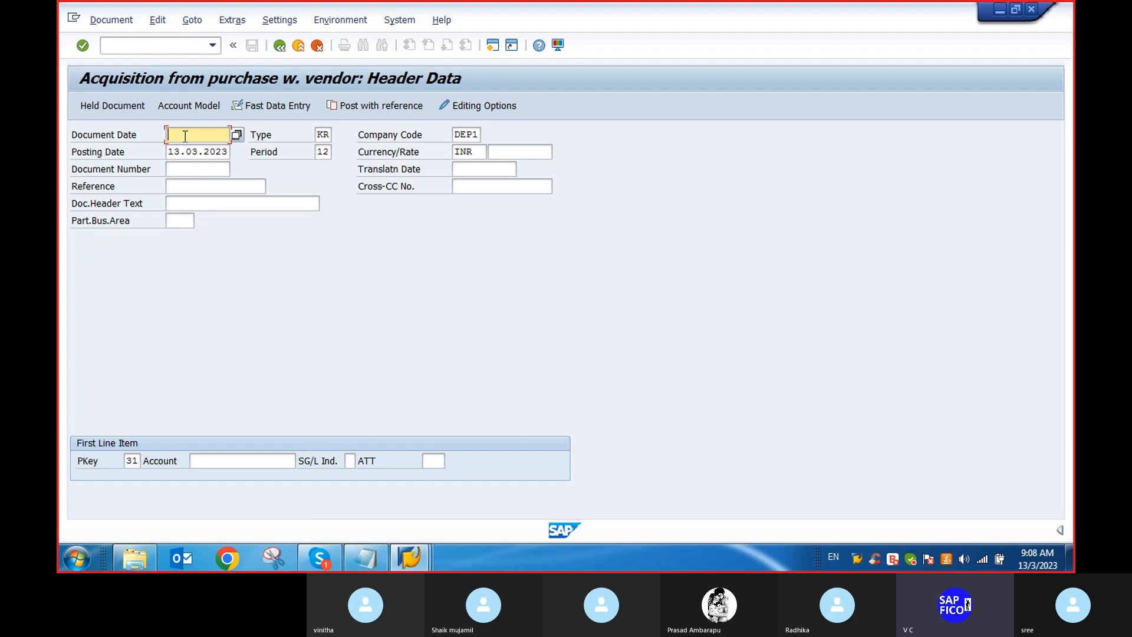
text(01)
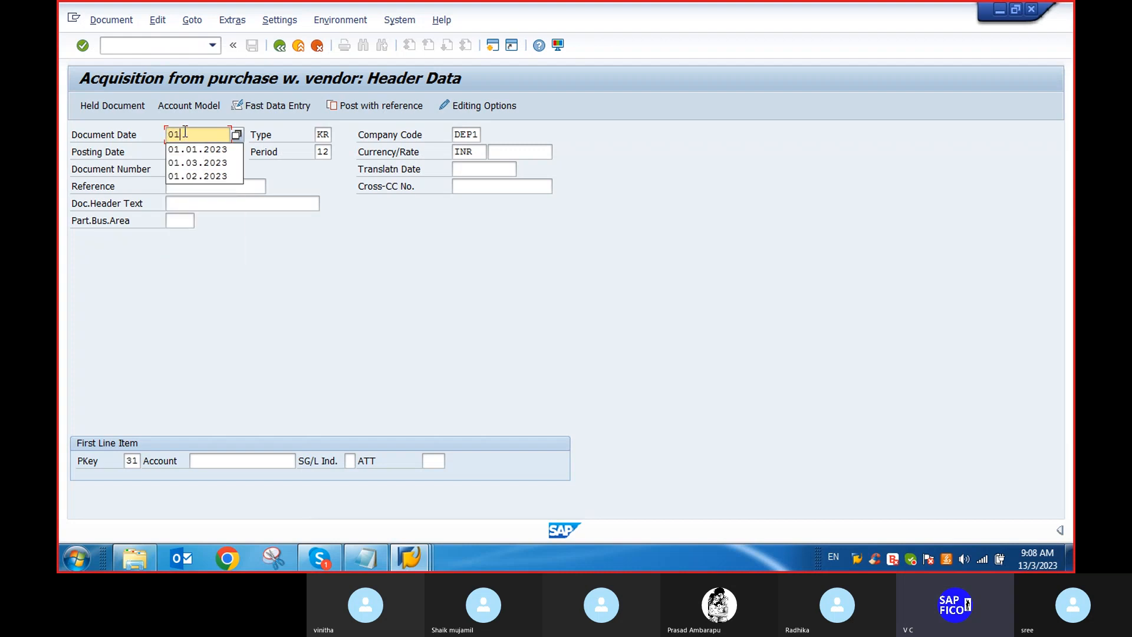
click(192, 164)
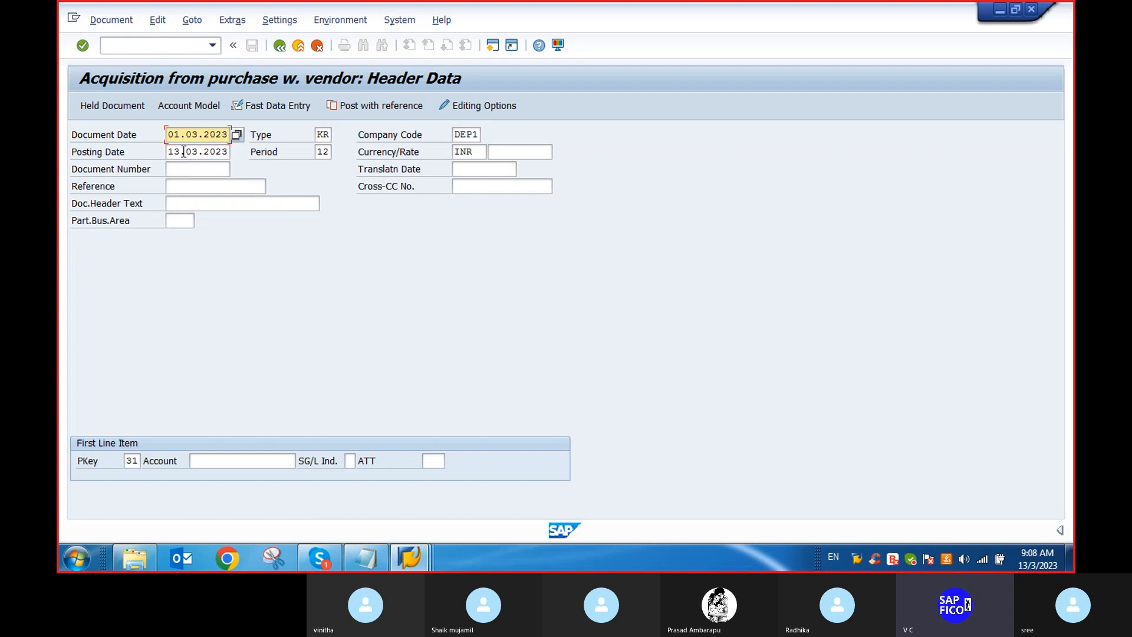
click(179, 152)
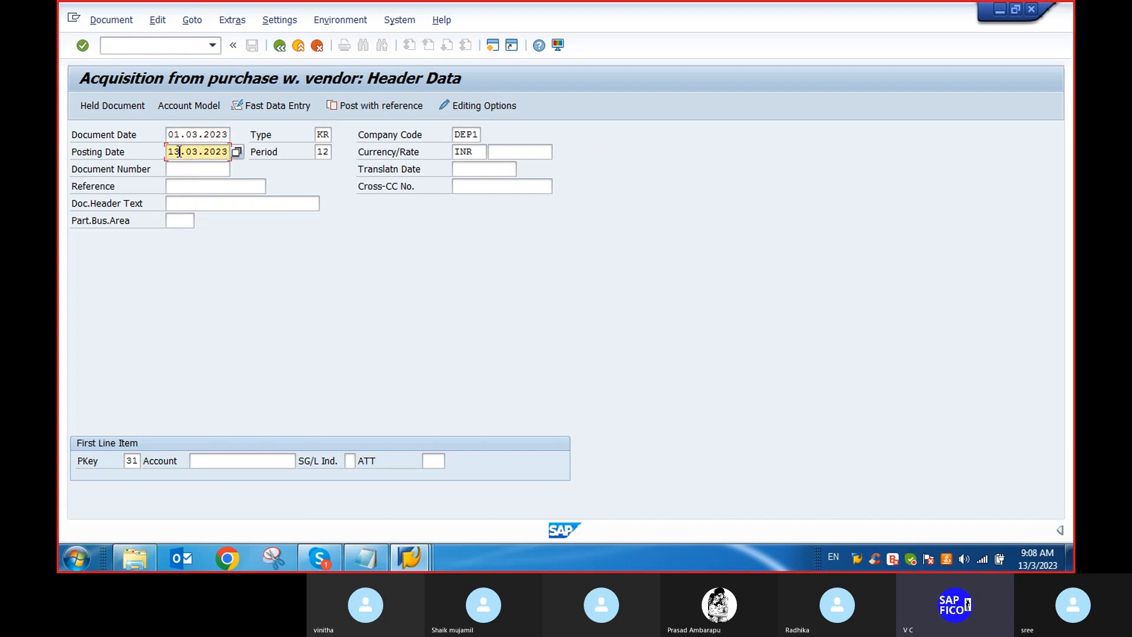
double_click(179, 152)
text(01.03.2023)
Step: Enter 1 as the document reference and PURCHASE ASSET as the document header text
click(193, 186)
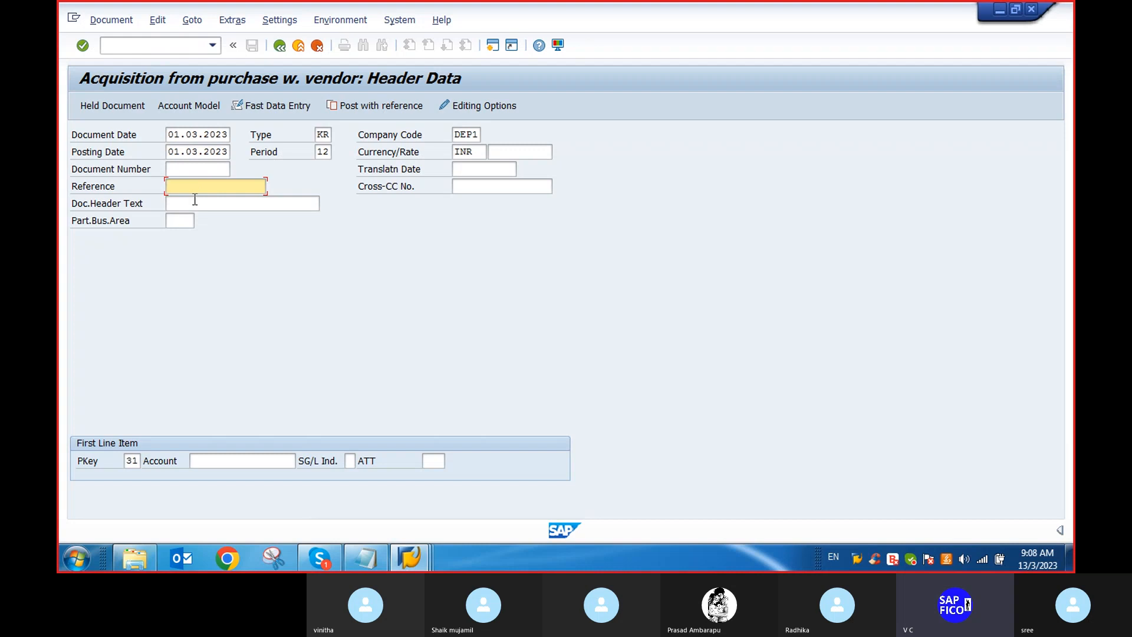
text(1)
click(187, 205)
text(PURCHAA)
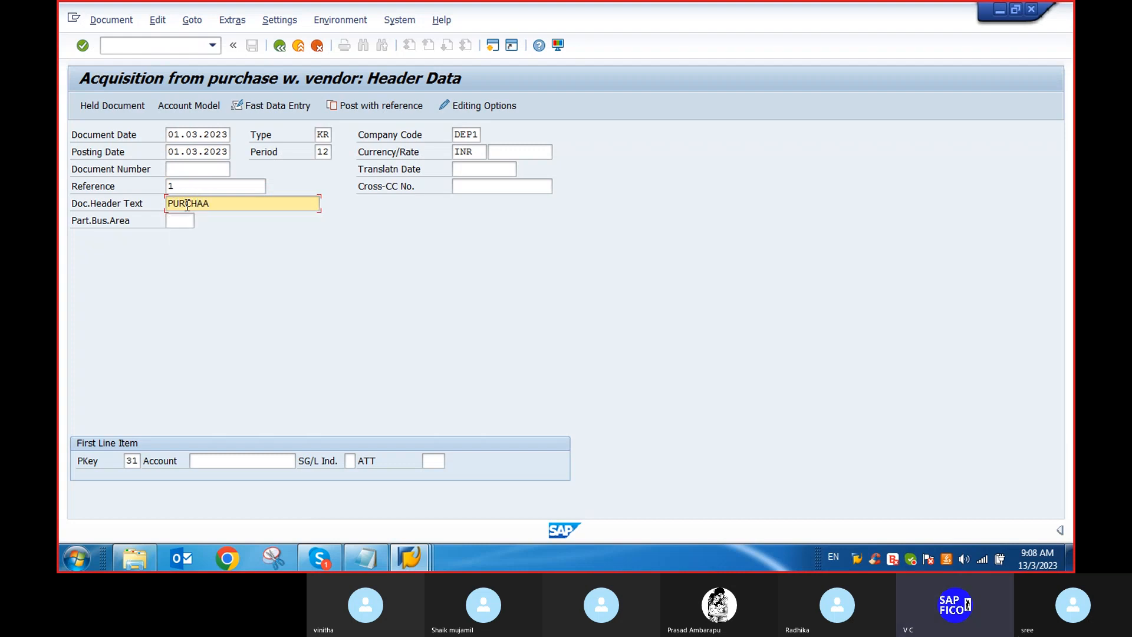
key(BackSpace)
click(189, 219)
Step: Look up the vendors of company code DEP1, choose WIPRO as the first line item's account, and submit the header data
click(222, 463)
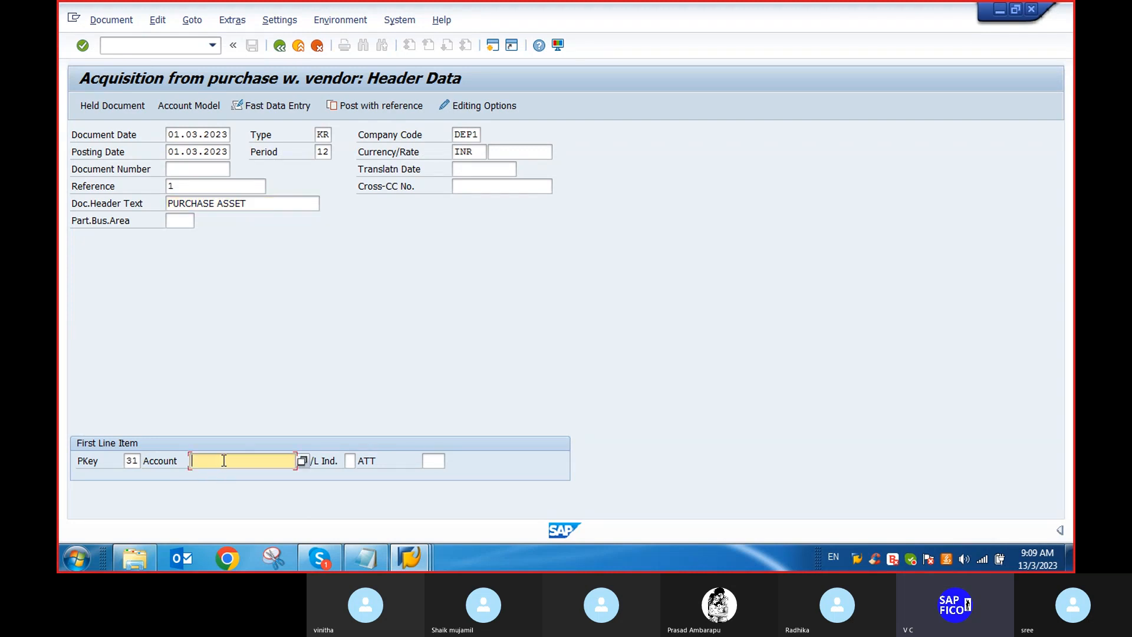
click(303, 461)
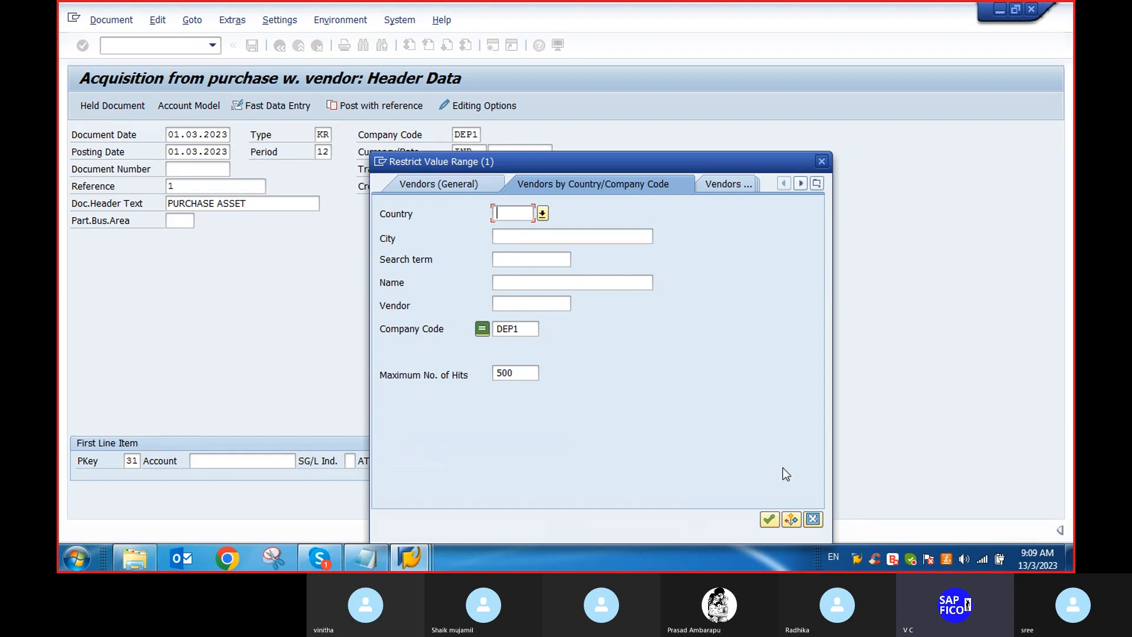
click(770, 518)
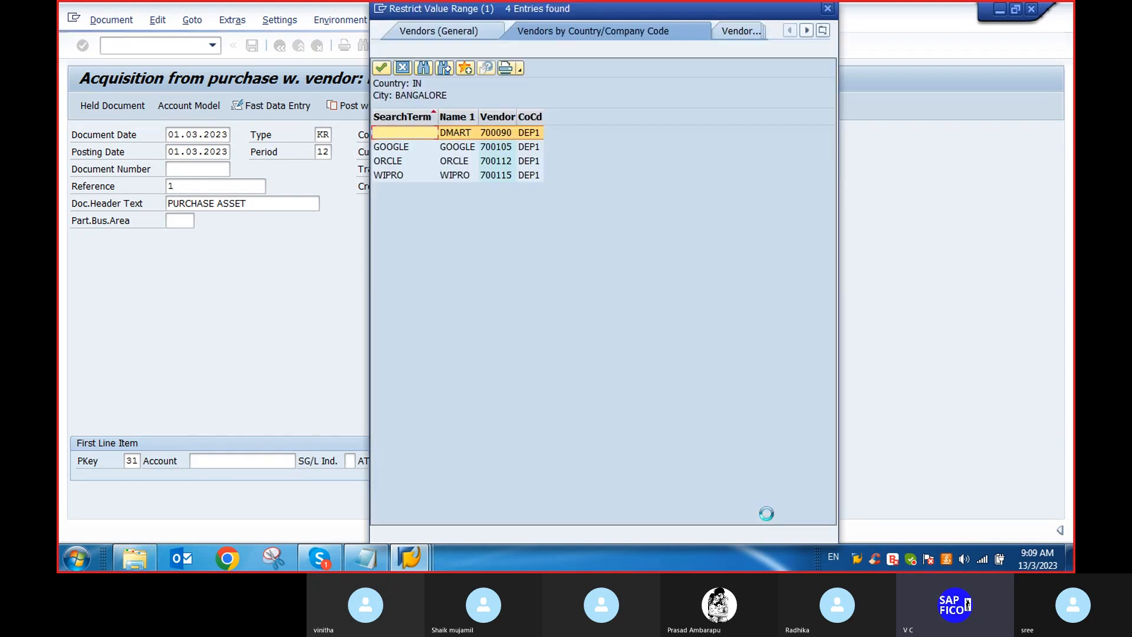
double_click(459, 176)
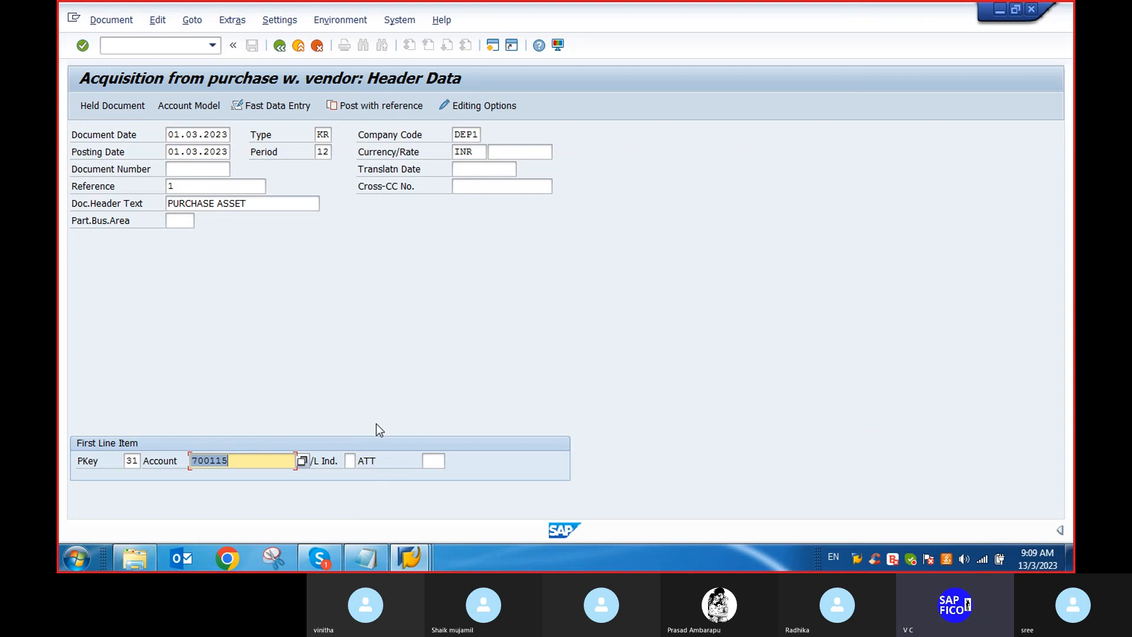
key(Return)
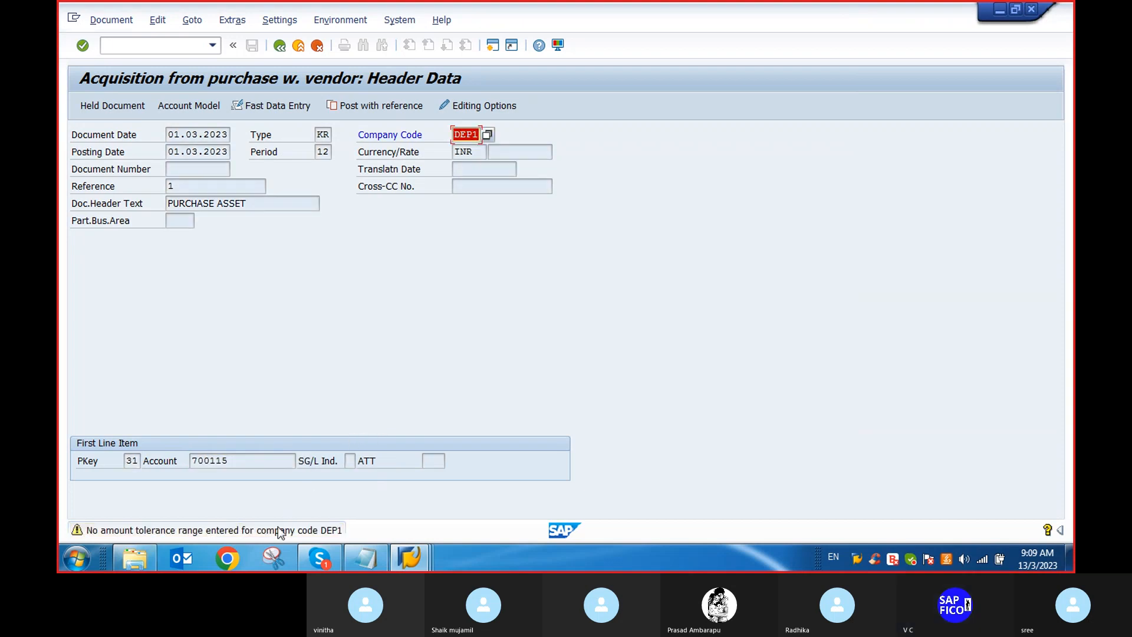
Step: Continue past the amount tolerance warning to the vendor item screen
click(146, 46)
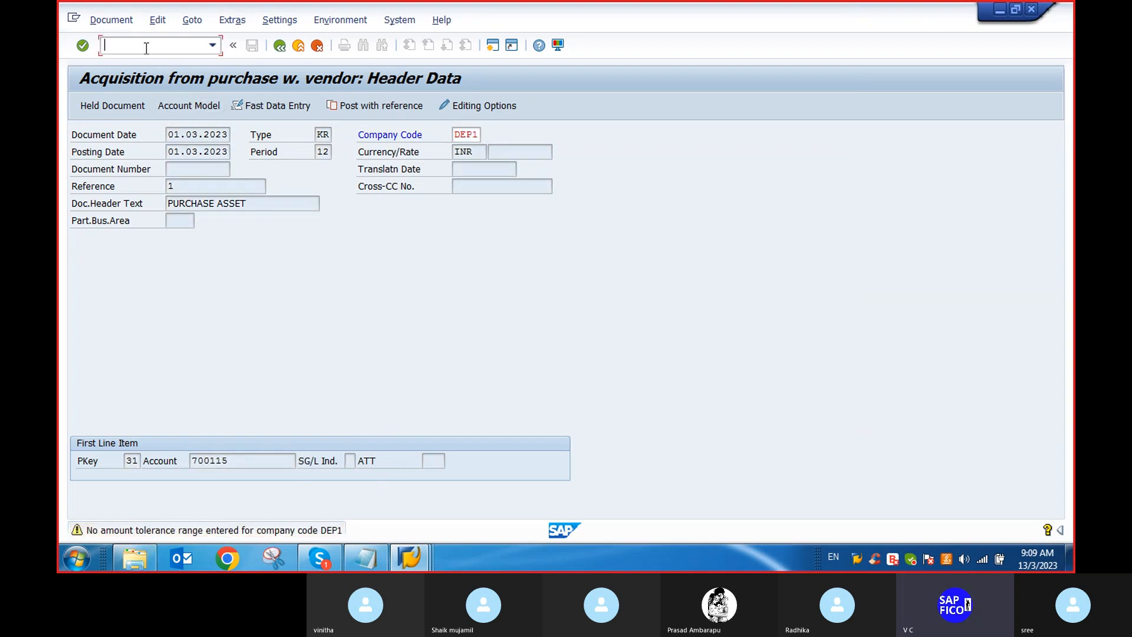
text(/NOB)
key(BackSpace)
key(BackSpace)
key(BackSpace)
key(BackSpace)
key(Return)
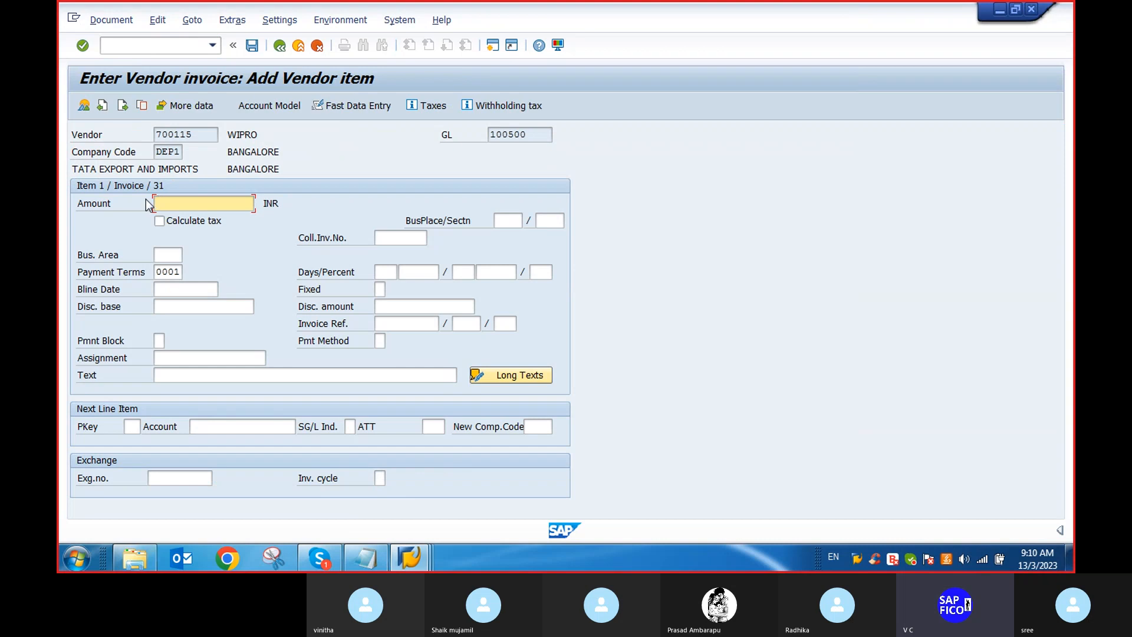
Step: Leave the vendor invoice entry and open the user tolerance group assignments with transaction OB57
click(130, 48)
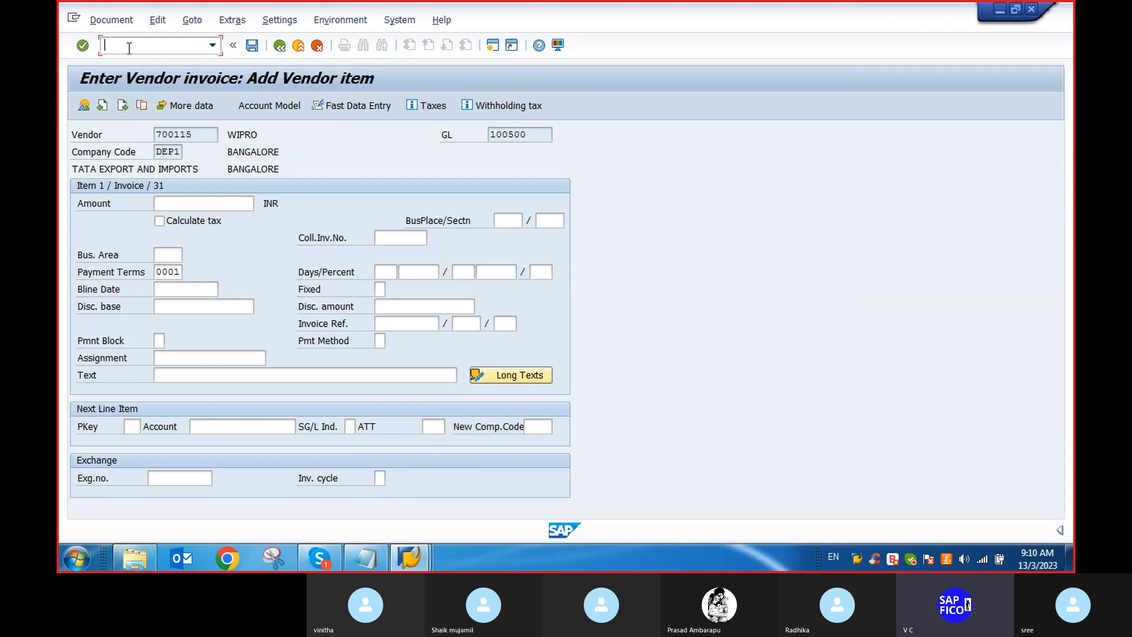
text(/NOB57)
key(Return)
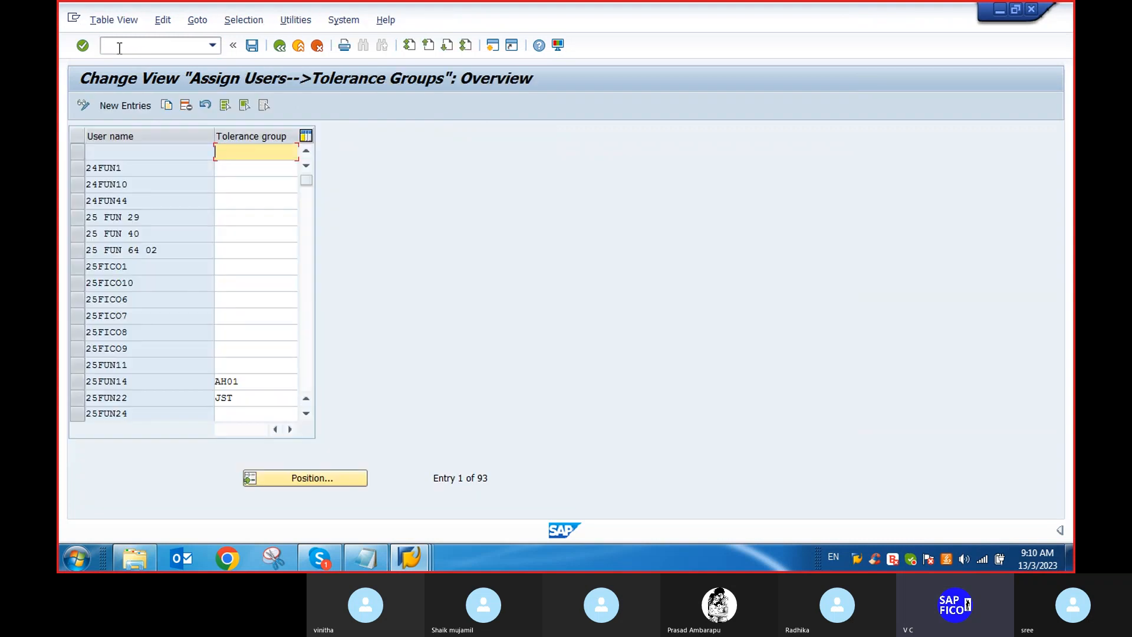
Step: Assign tolerance group DEP1 to user 25USER22 and save the table entries
scroll(192, 253, down, 6)
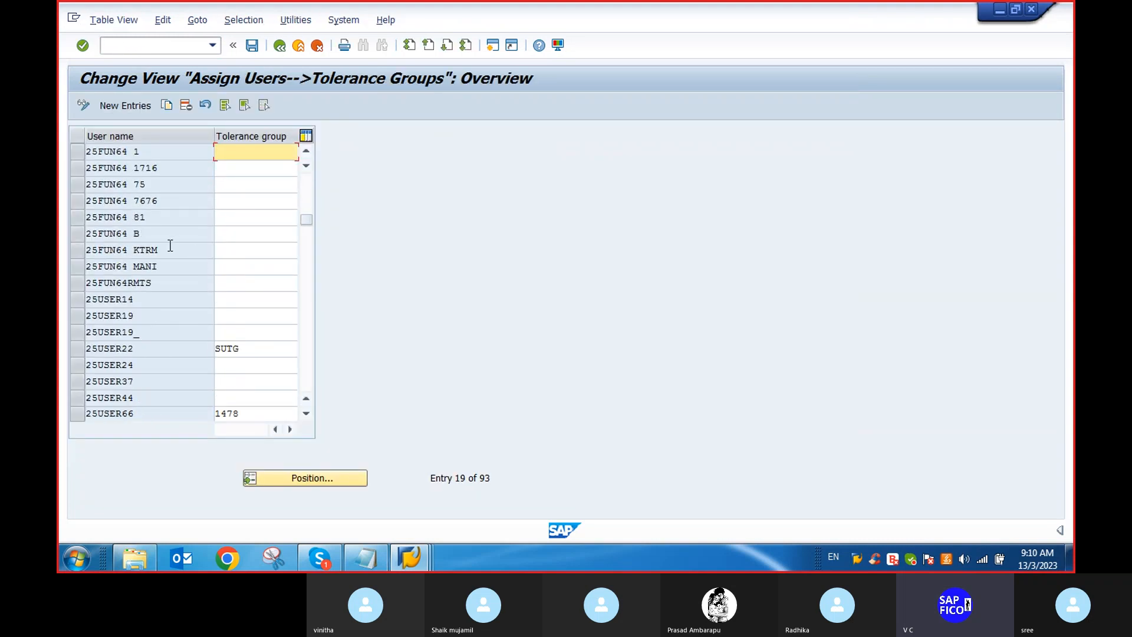
click(252, 348)
key(BackSpace)
key(BackSpace)
key(BackSpace)
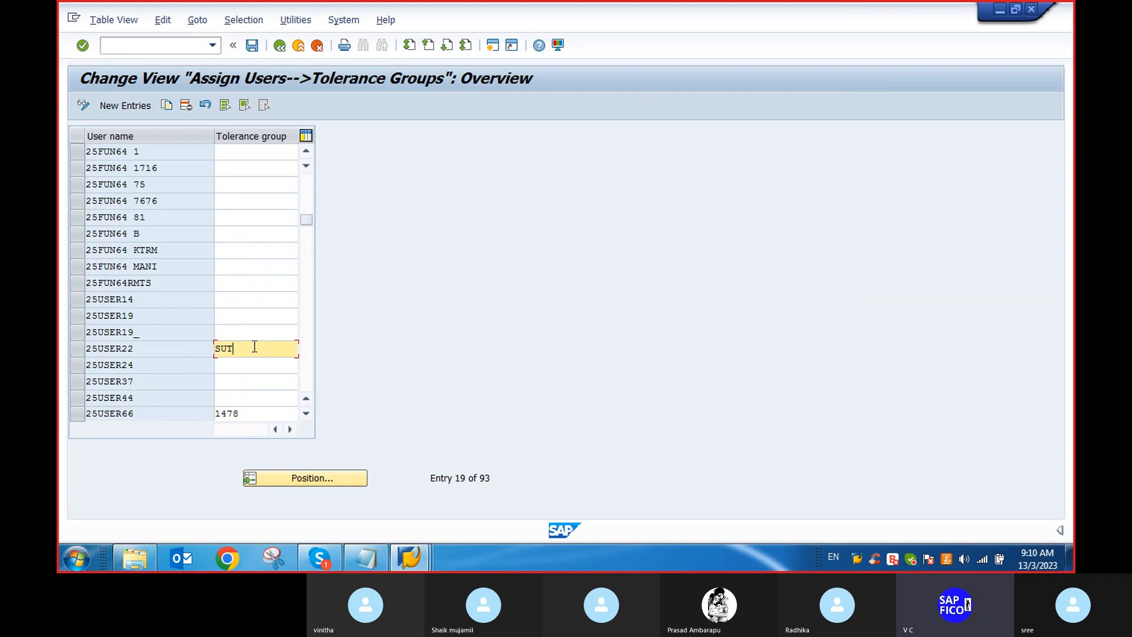
key(BackSpace)
text(DEO)
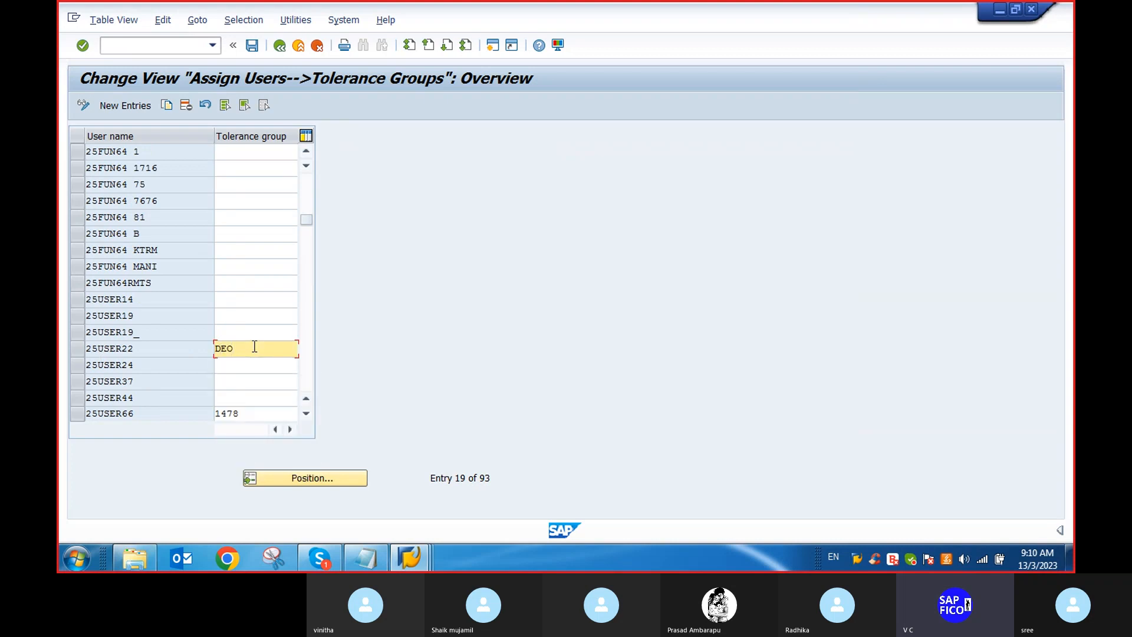
key(BackSpace)
key(Down)
key(Return)
click(250, 45)
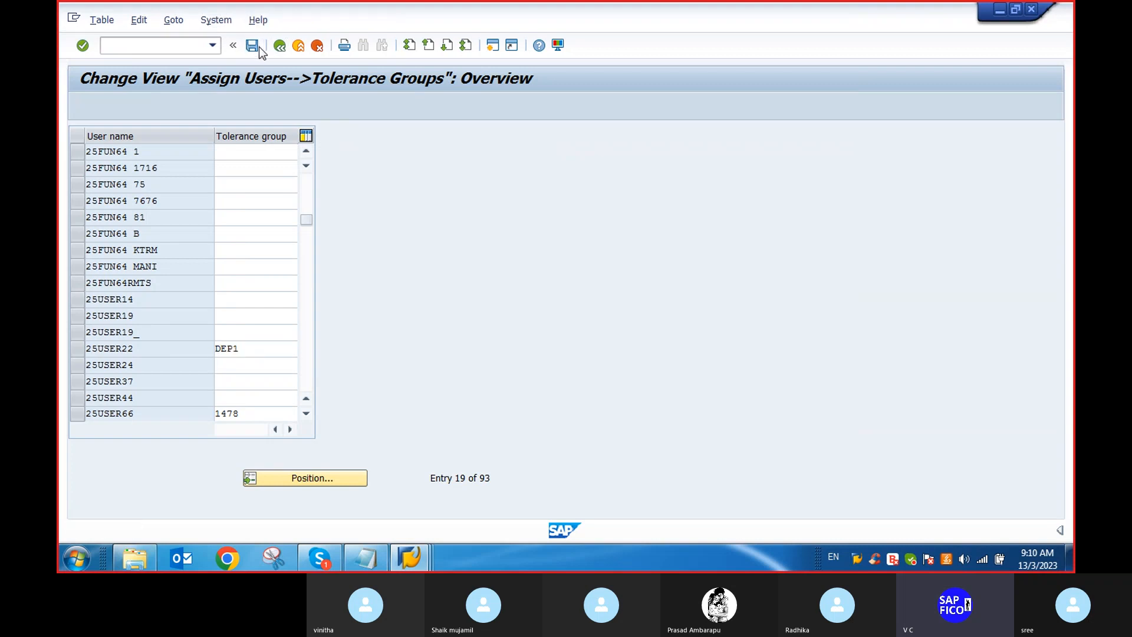
click(313, 278)
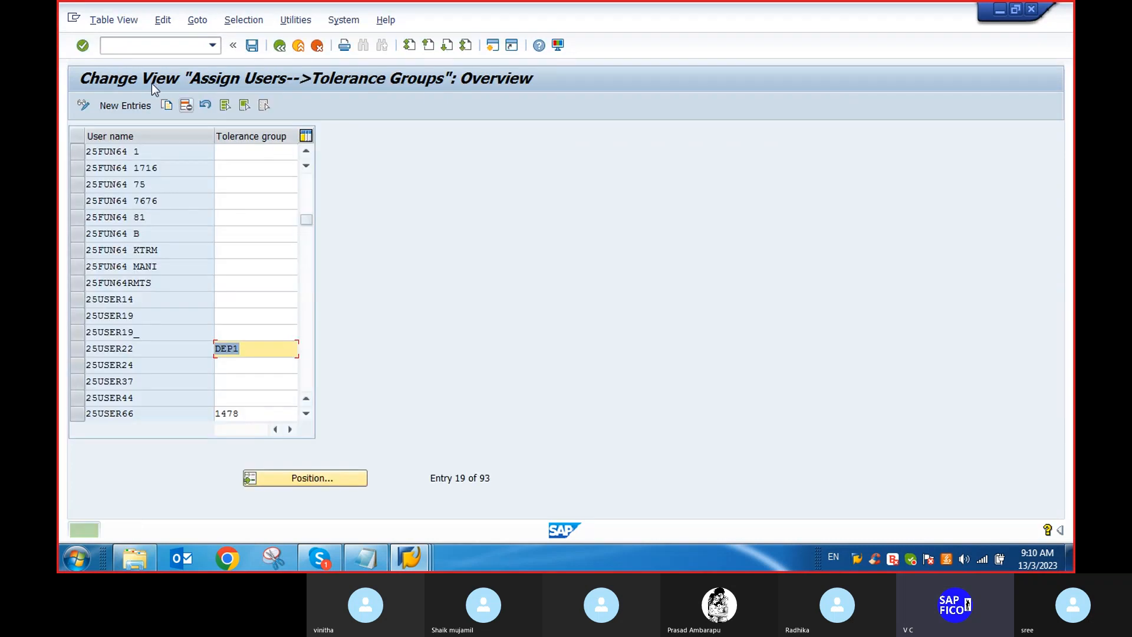
Step: Restart the asset acquisition with transaction F-90 and set both the document date and posting date to 01.03.2023
click(213, 45)
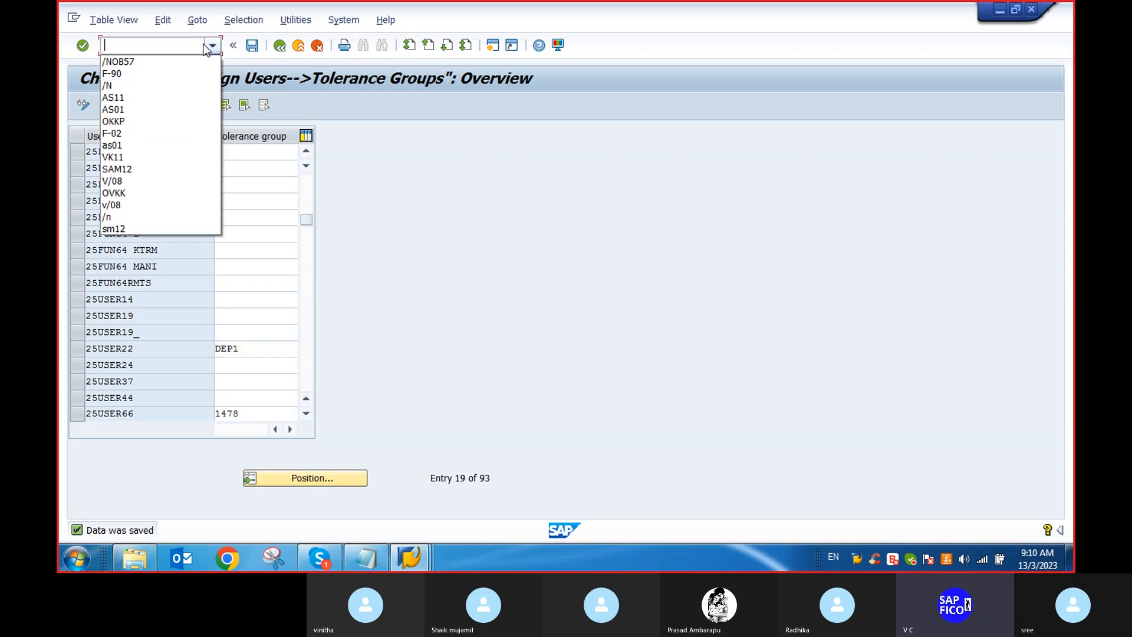
click(137, 72)
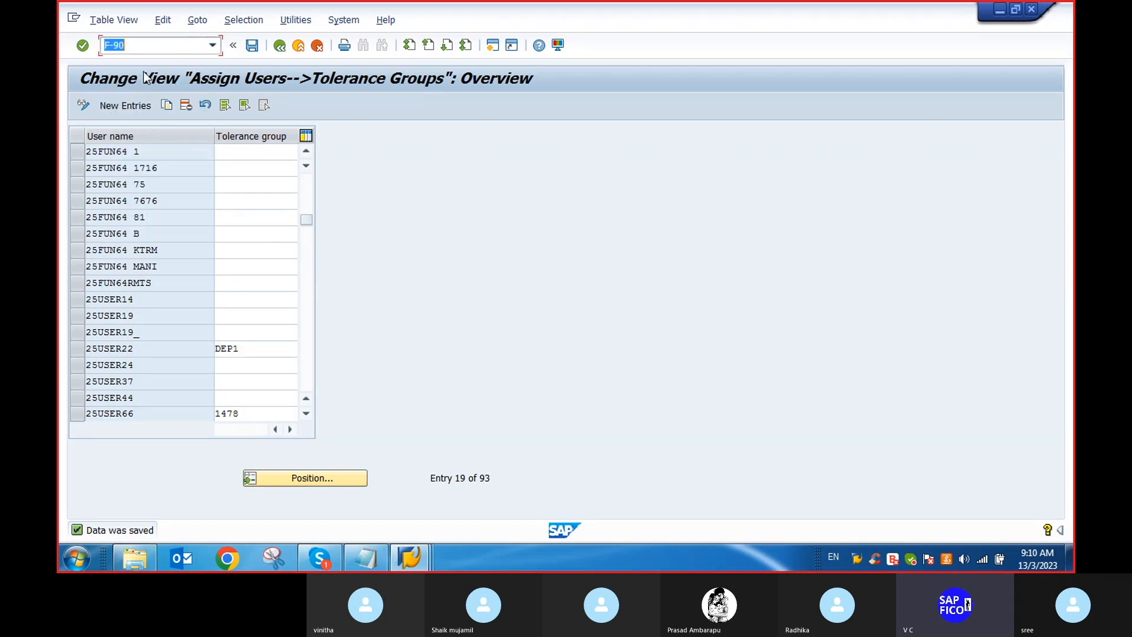
click(105, 44)
text(/N)
key(Return)
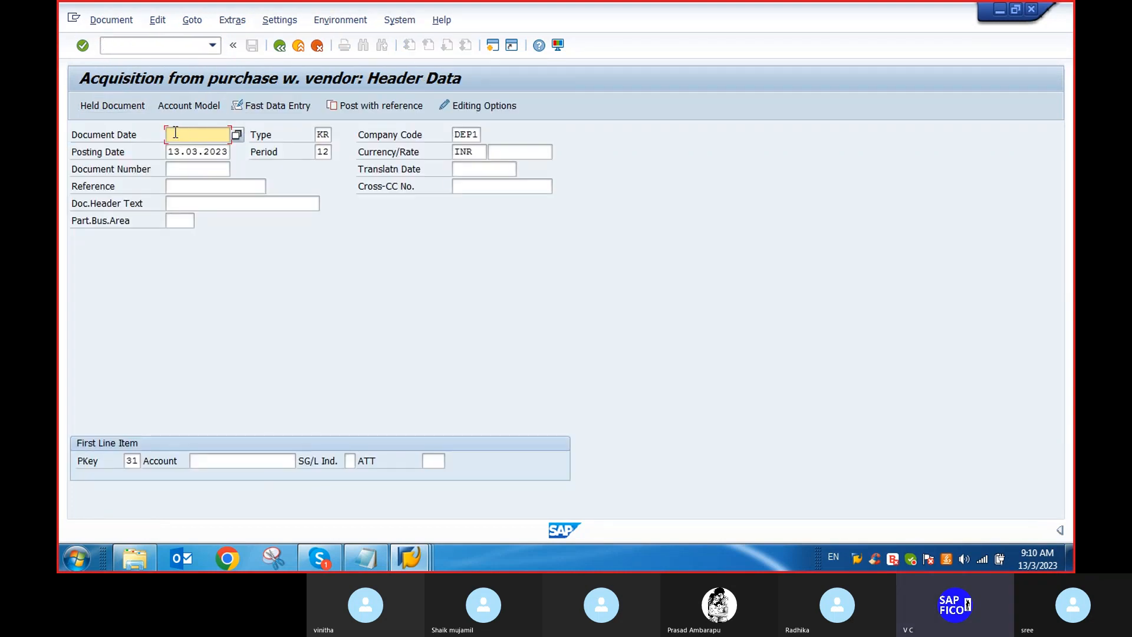
text(0)
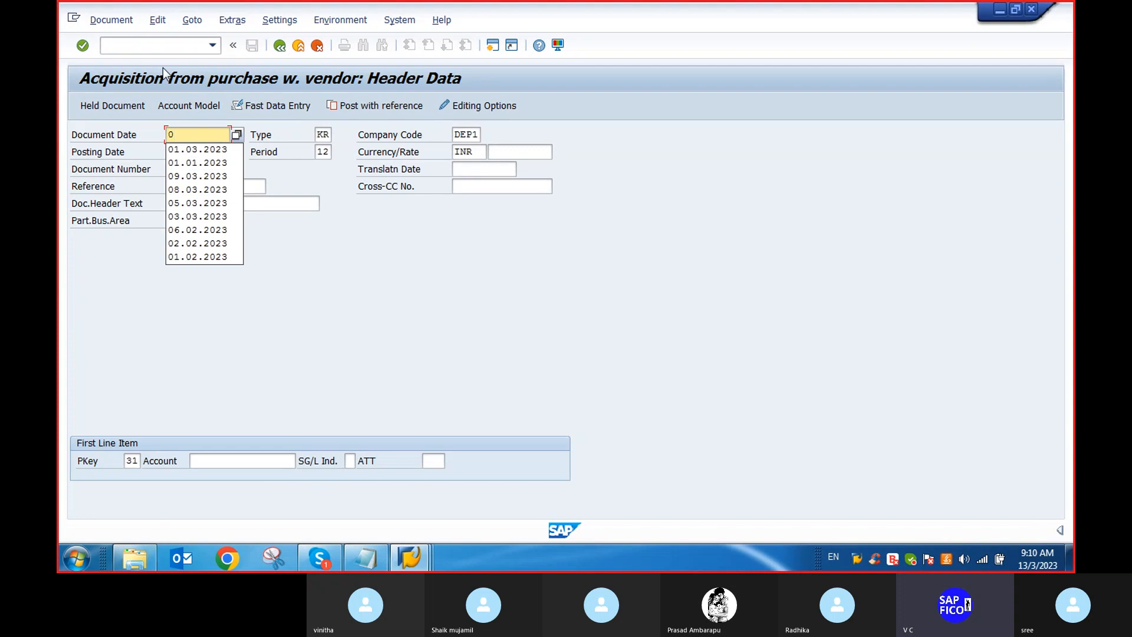
click(181, 151)
click(179, 153)
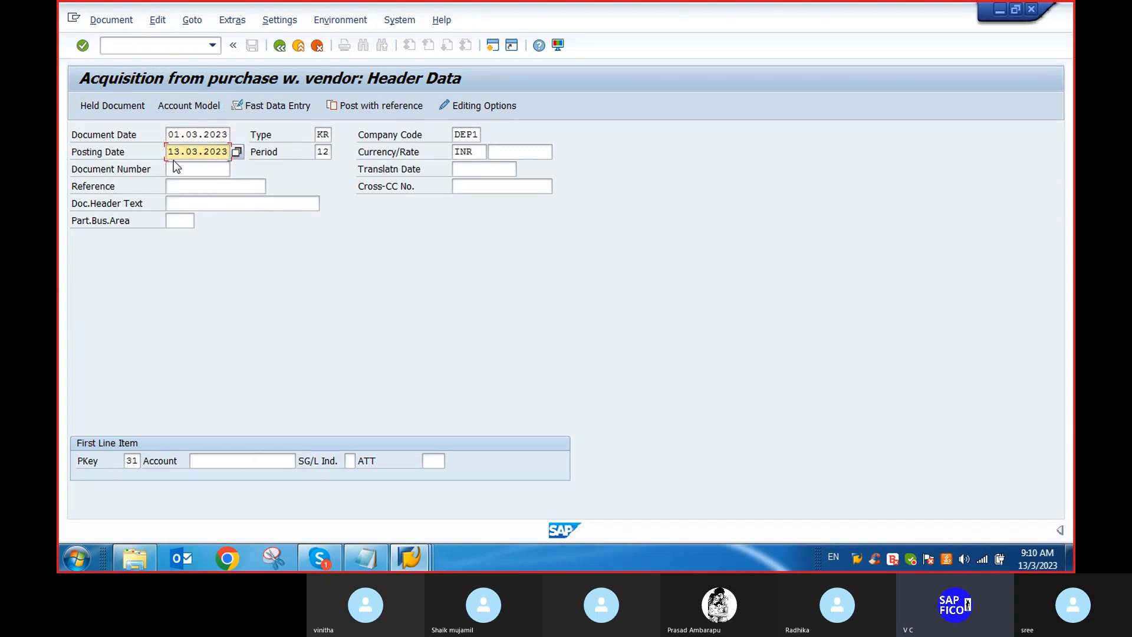
key(BackSpace)
key(BackSpace)
text(01)
Step: Fill in the document header with reference 1 and header text PURCHASE ASSET
click(173, 186)
text(1)
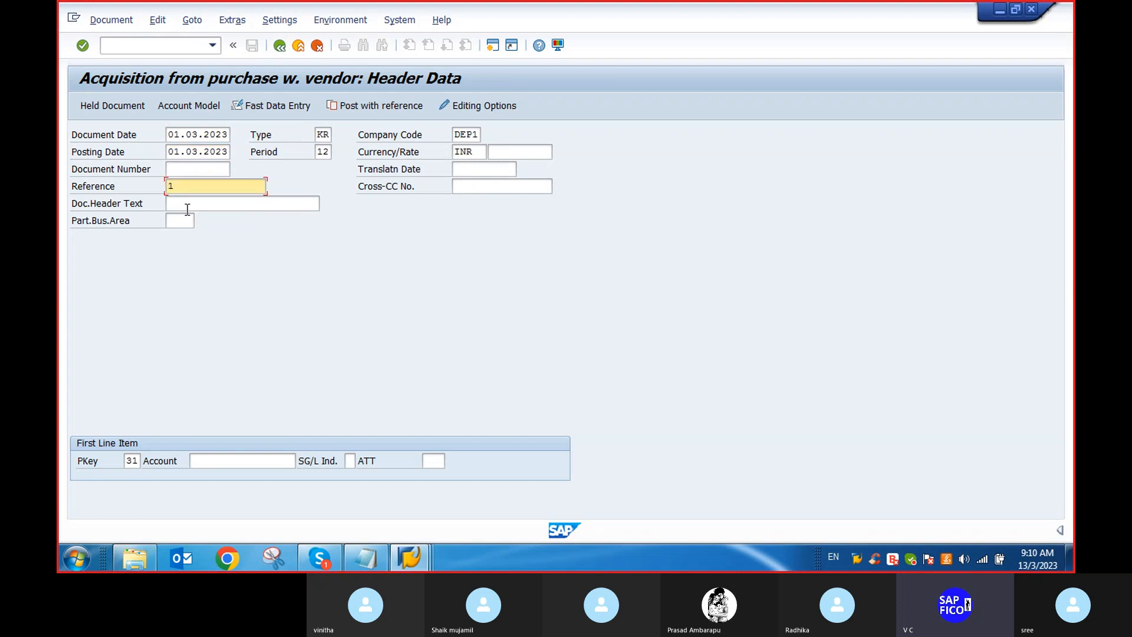
click(188, 204)
text(P)
click(189, 219)
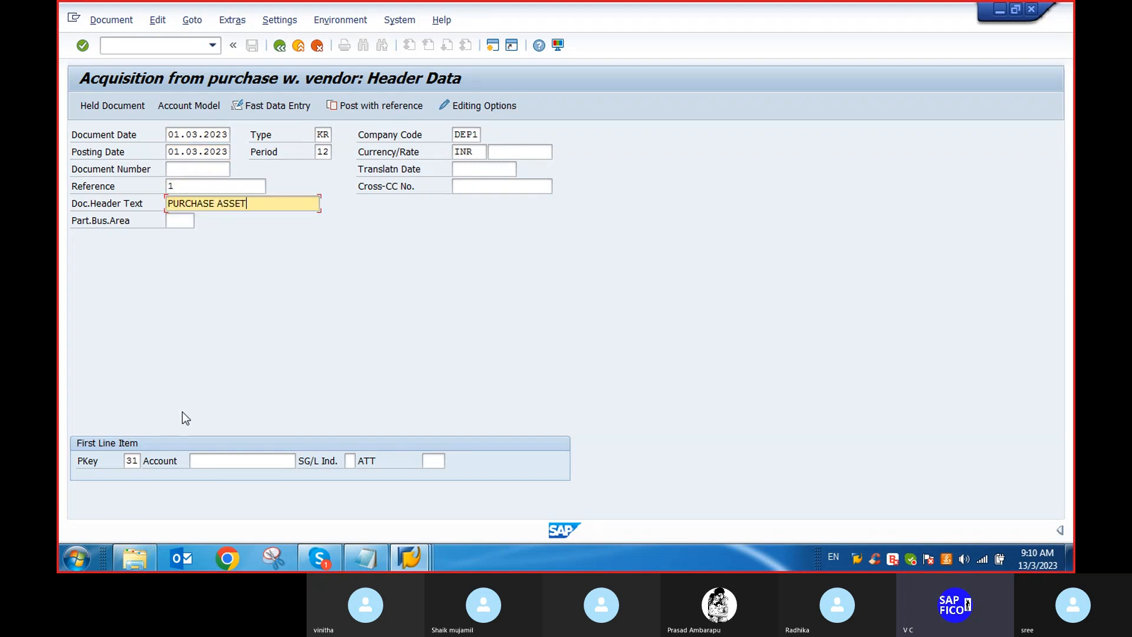
Step: Choose the vendor WIPRO from the vendors of company code DEP1 as the first line item's account and submit the header
click(289, 461)
click(299, 461)
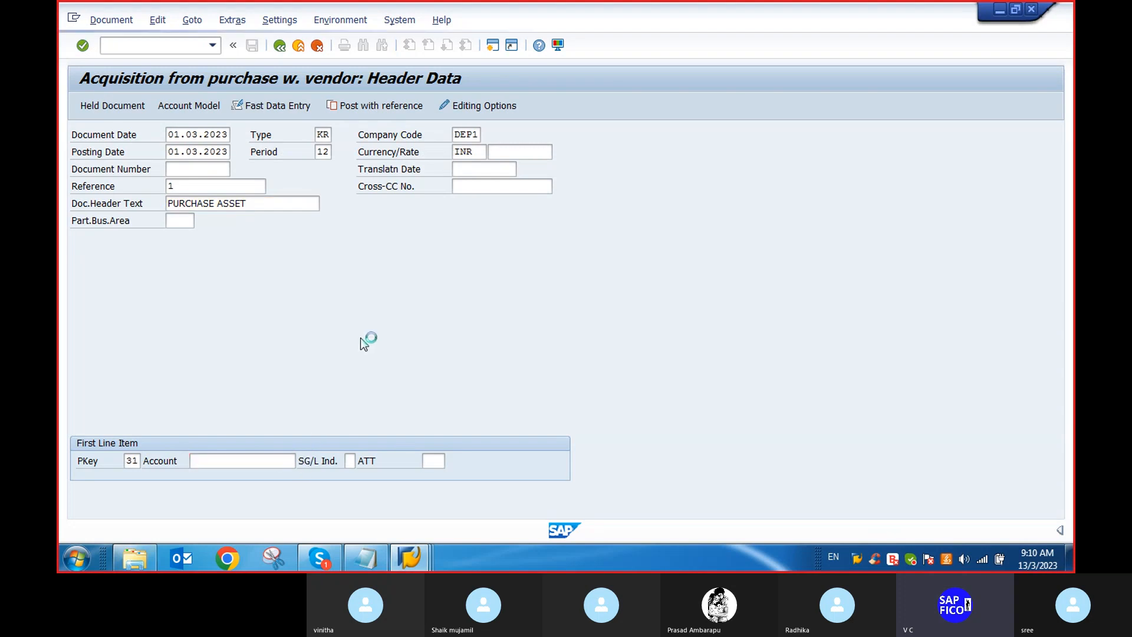
click(767, 522)
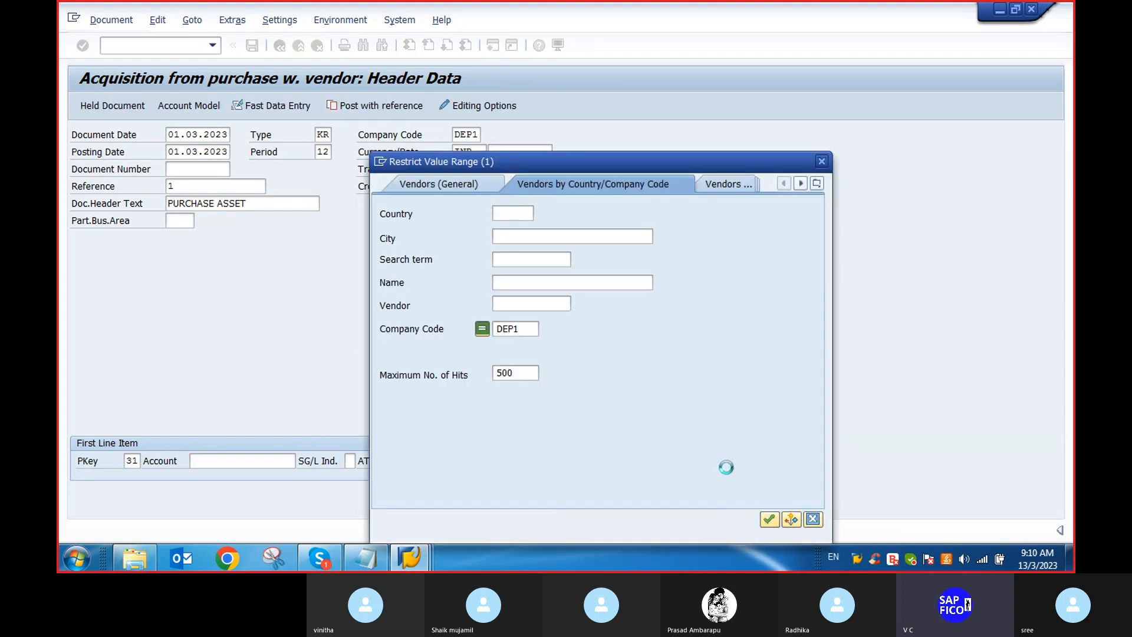
double_click(468, 176)
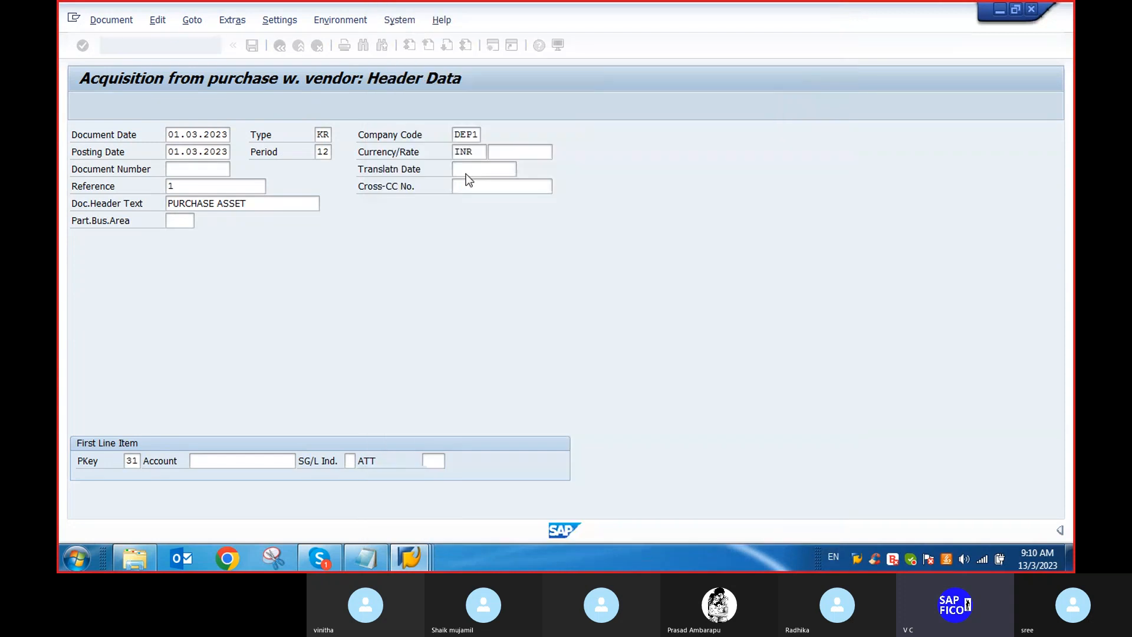
key(Return)
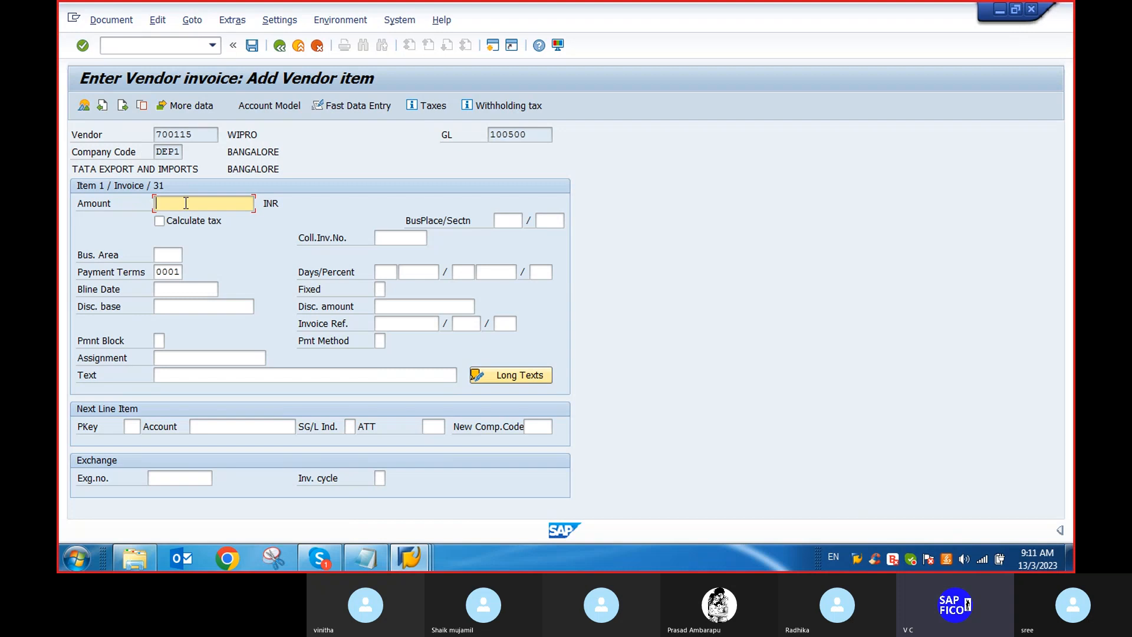
Step: Set the vendor item's amount to 200000 INR and its baseline date to 01.03.2023
text(2)
click(171, 220)
click(168, 289)
click(225, 289)
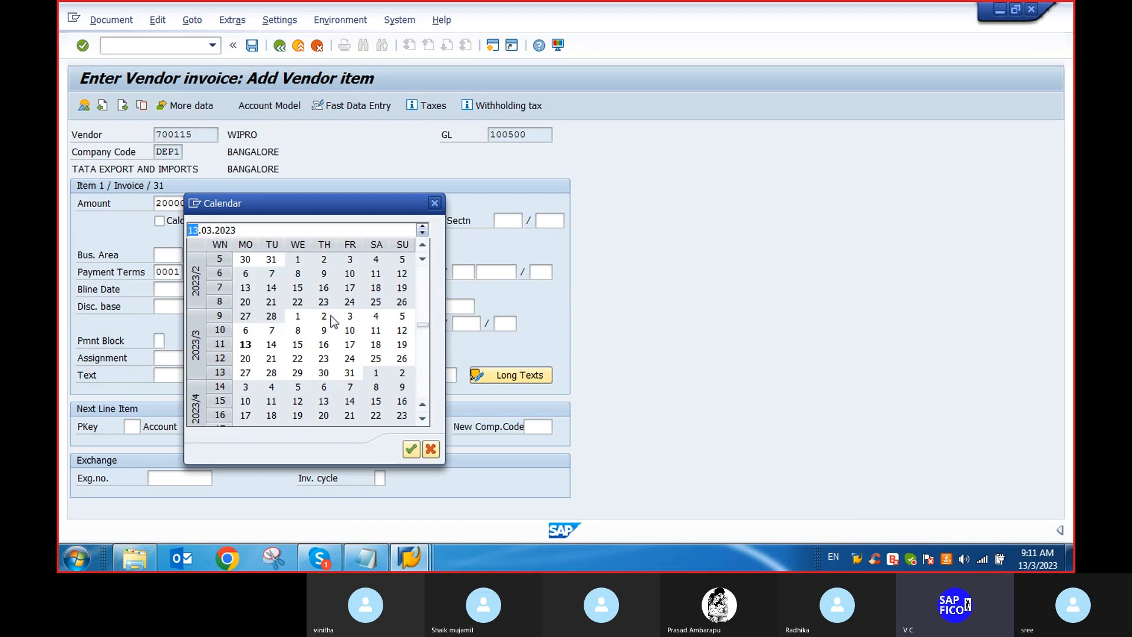
double_click(298, 316)
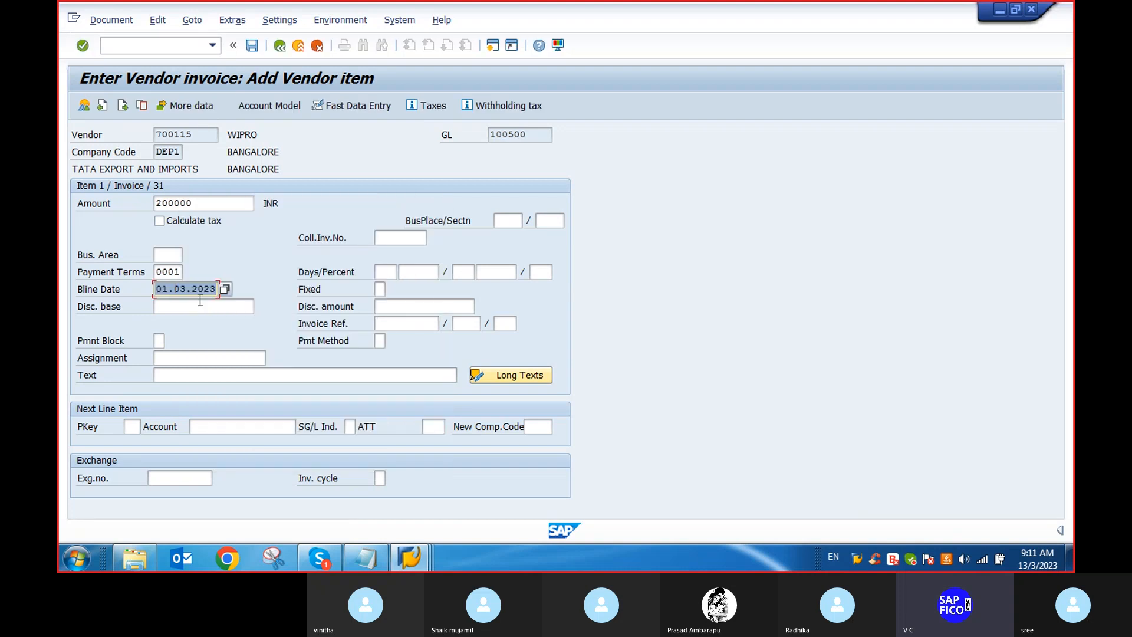
Step: Enter BUYING MAIN ASSET FROM THE VENDOR as the vendor item's text
click(167, 377)
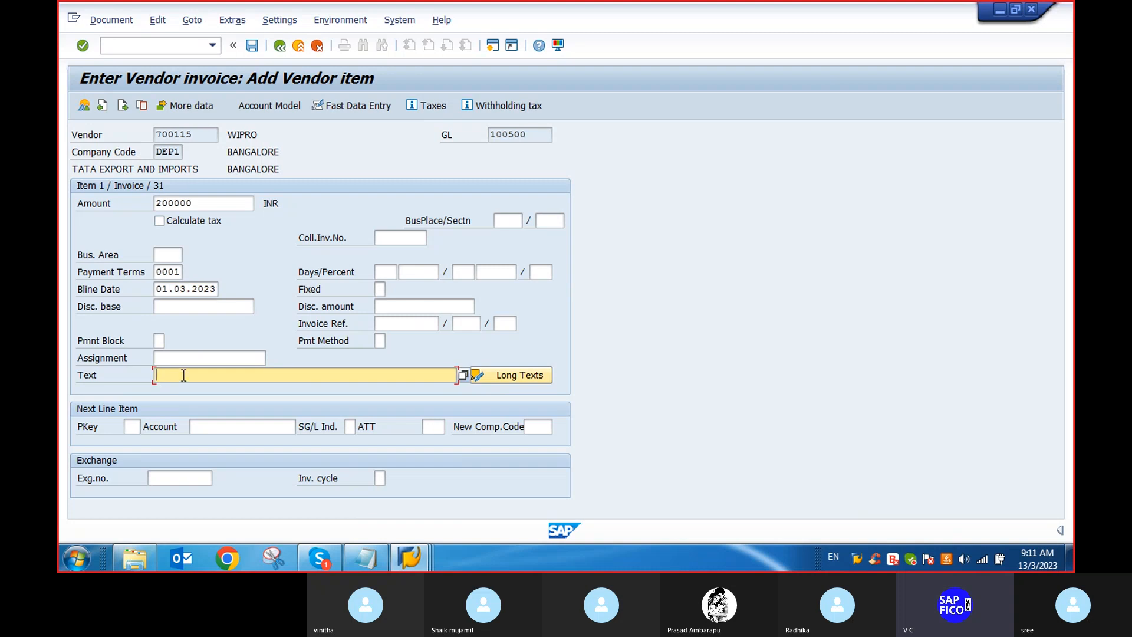
text(B)
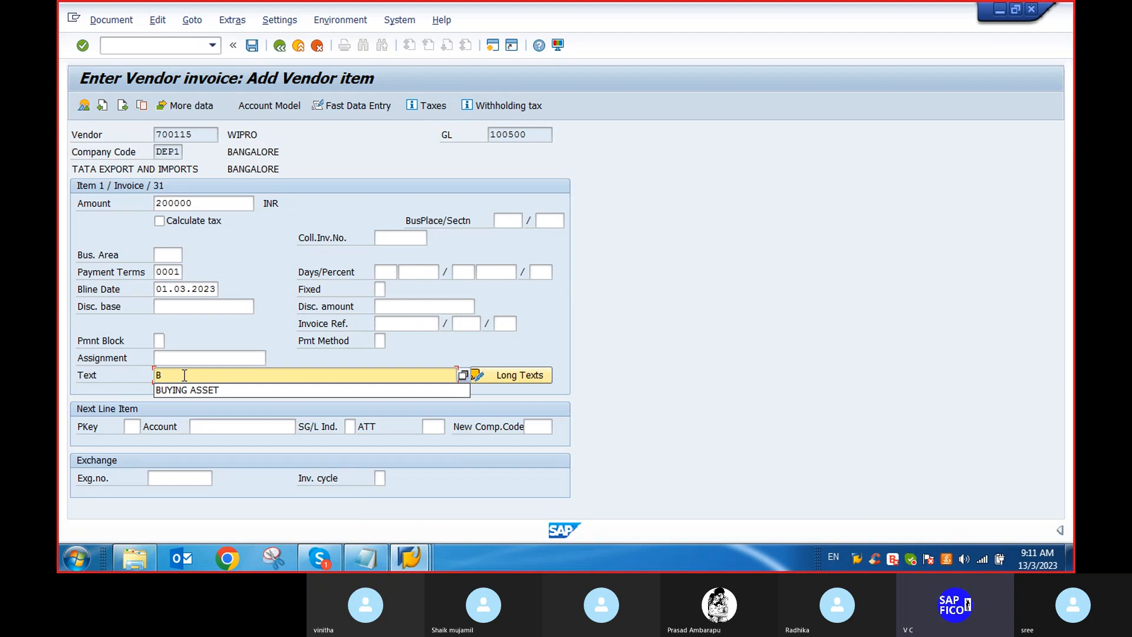
click(181, 391)
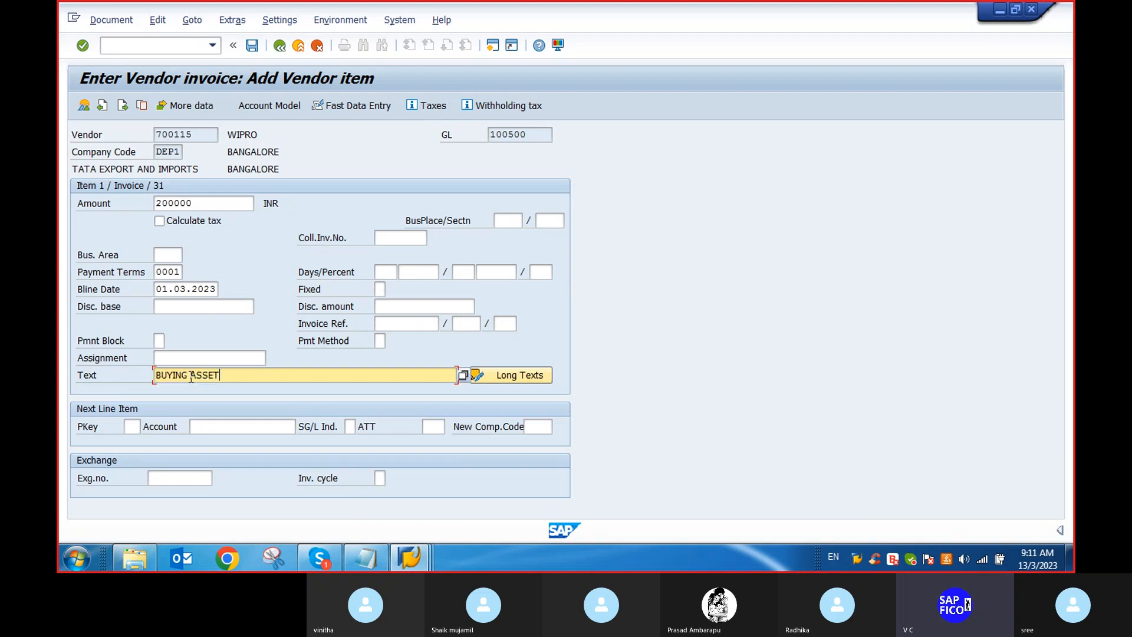
click(190, 376)
text(MAIN)
click(263, 380)
text(FROM THE VENDOR)
Step: Set the next line item's posting key to 70 and choose company code DEP1's main asset CAR MACHINERY, 1-0, as its account
click(134, 427)
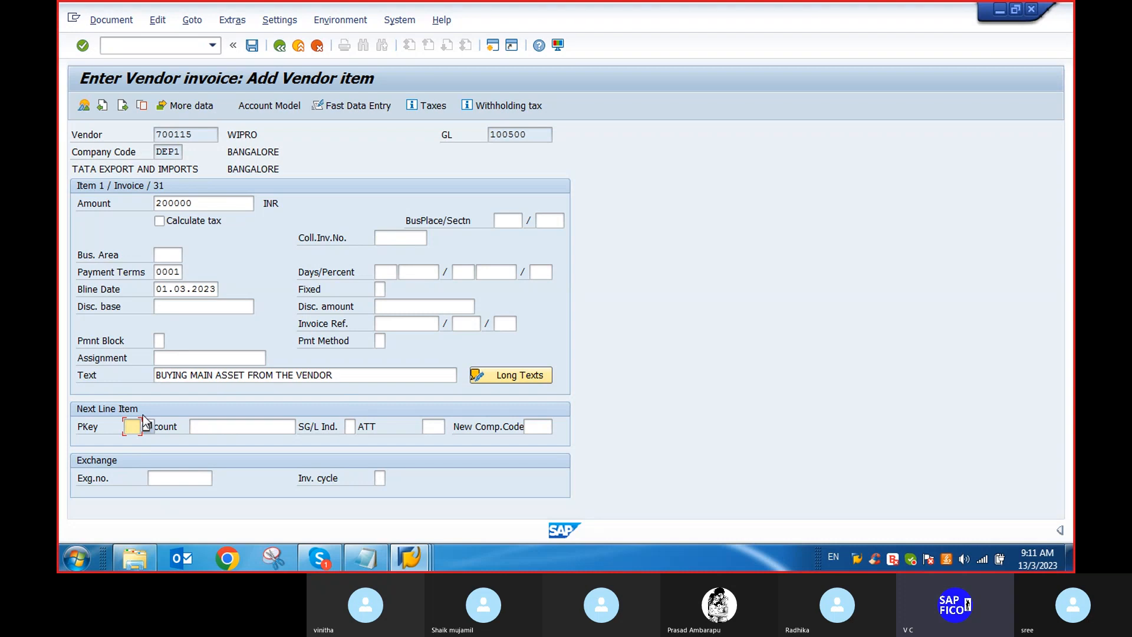
text(70)
click(237, 425)
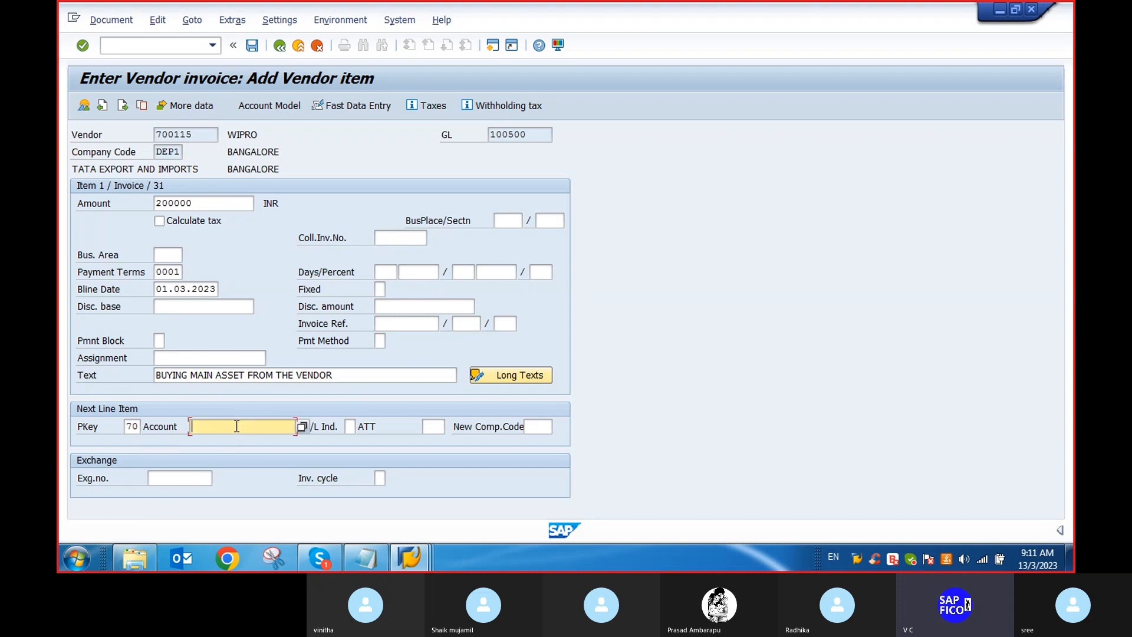
click(302, 426)
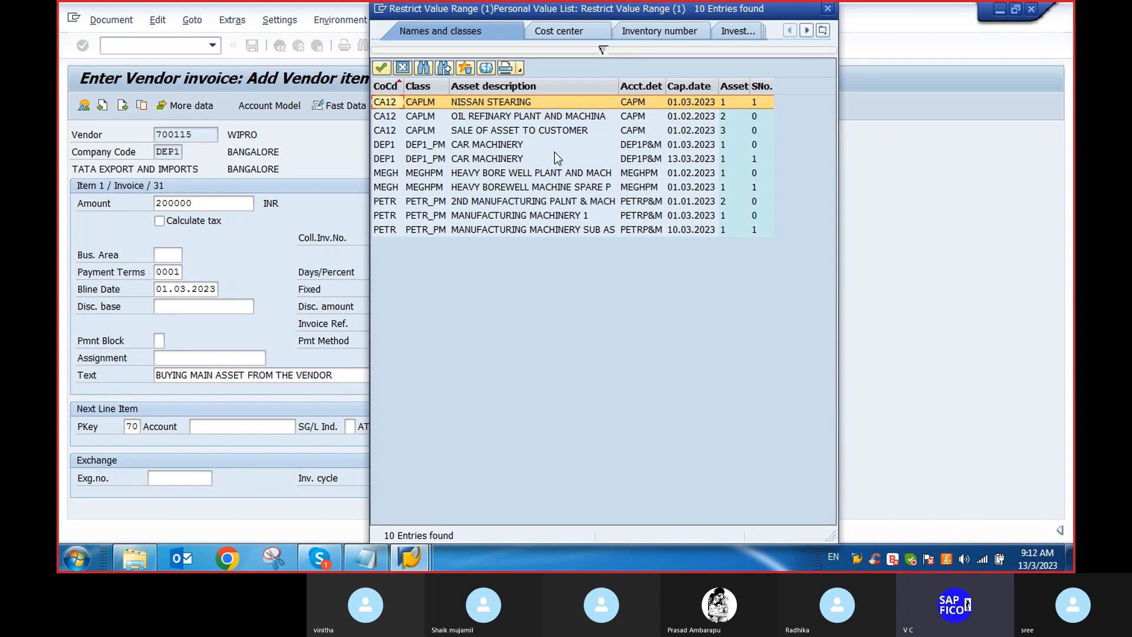
double_click(401, 145)
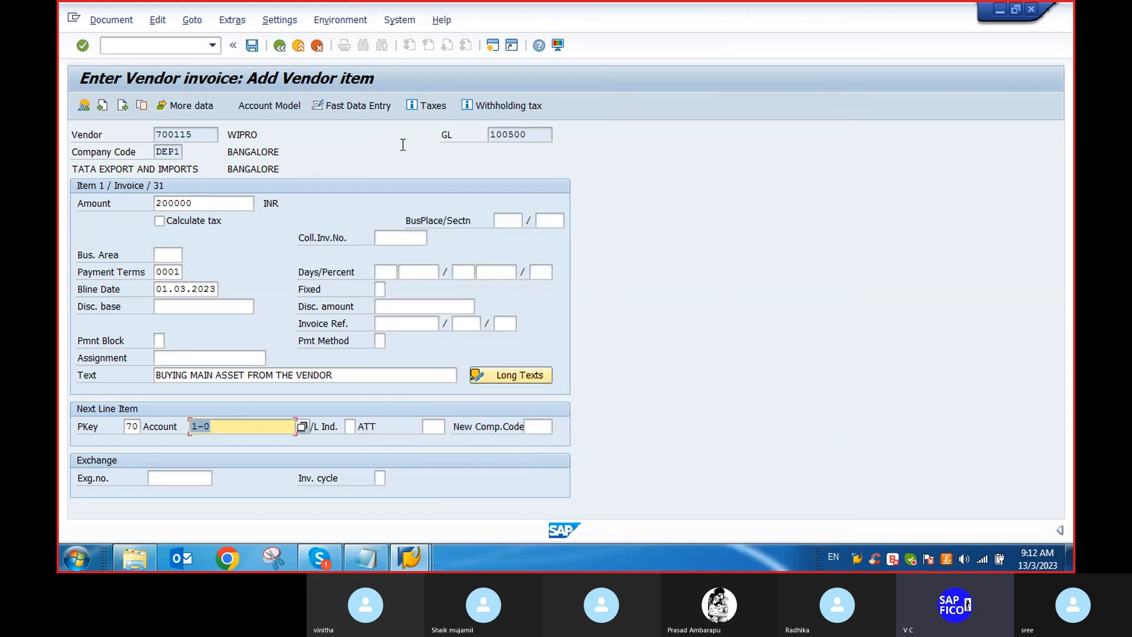
Step: Choose asset transaction type 100, External asset acquisition, for the next line item
click(437, 427)
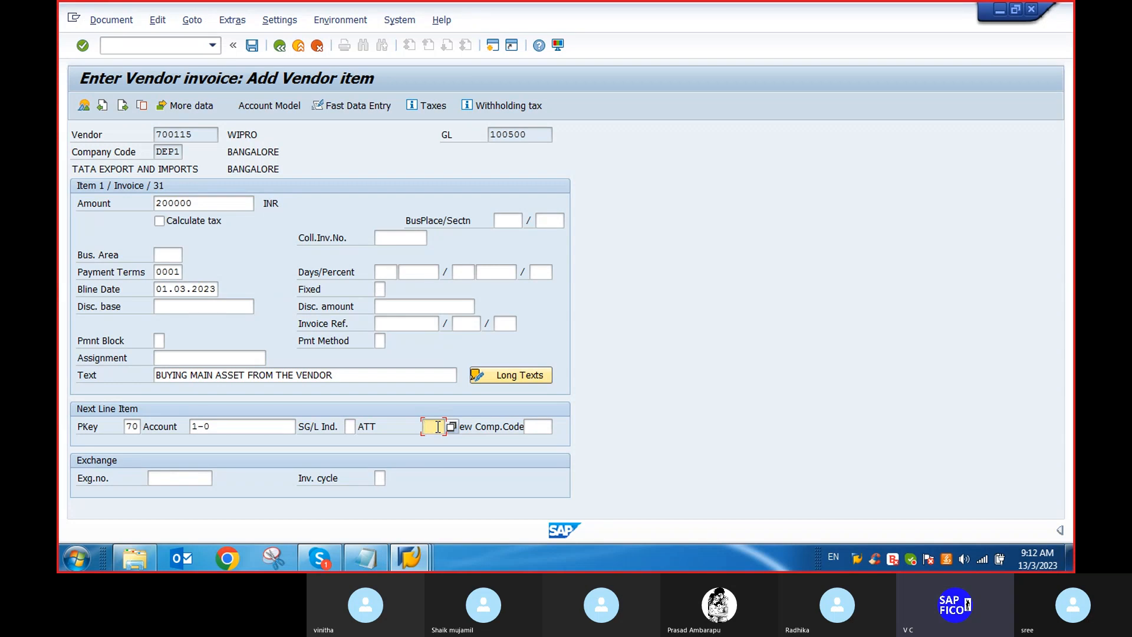
click(452, 427)
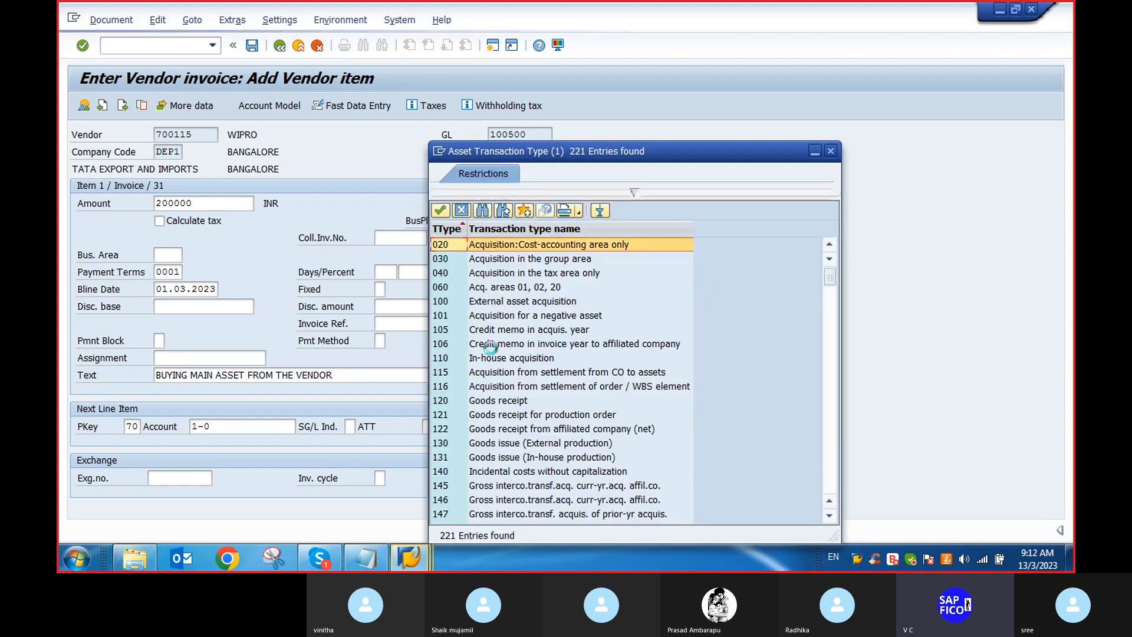
double_click(500, 302)
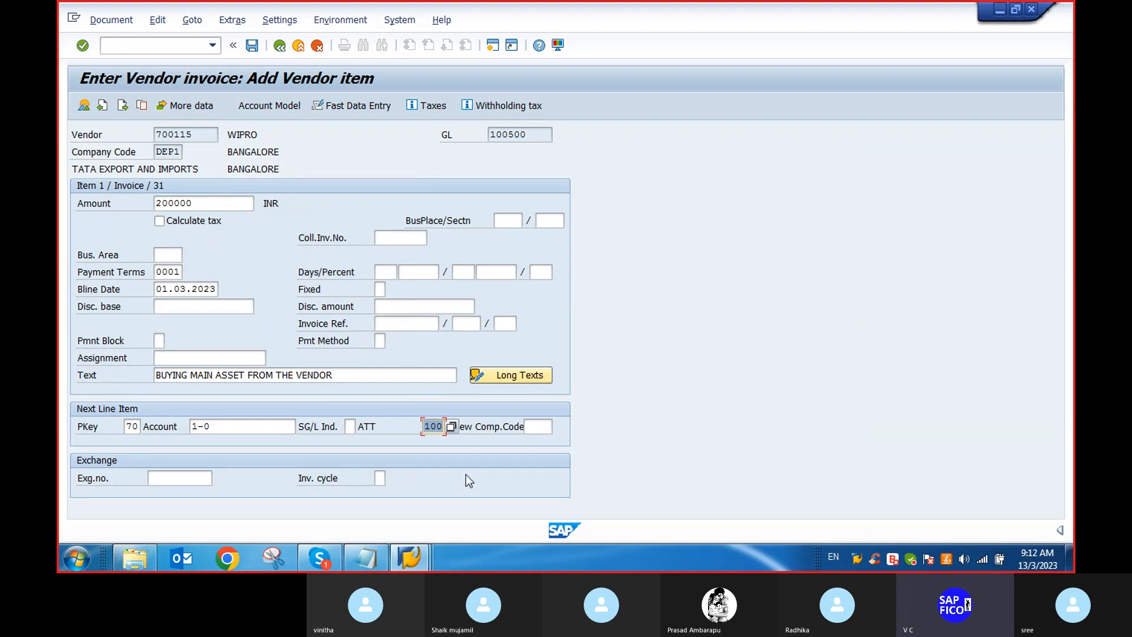
Step: Switch to the Skype call, unmute the microphone and mute it again
click(452, 427)
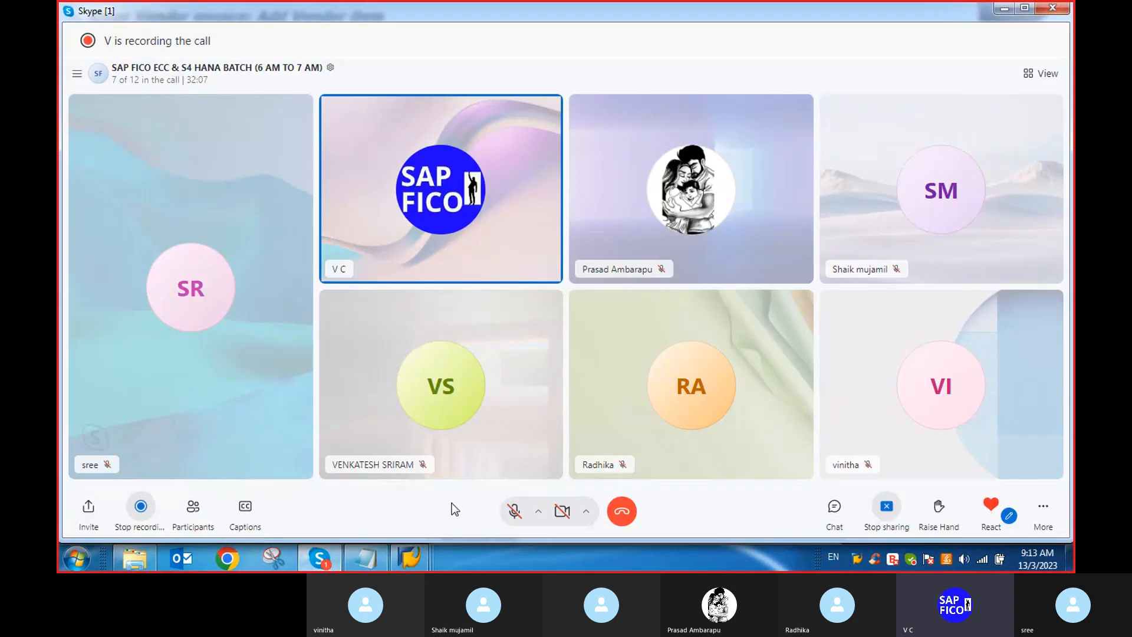
click(514, 506)
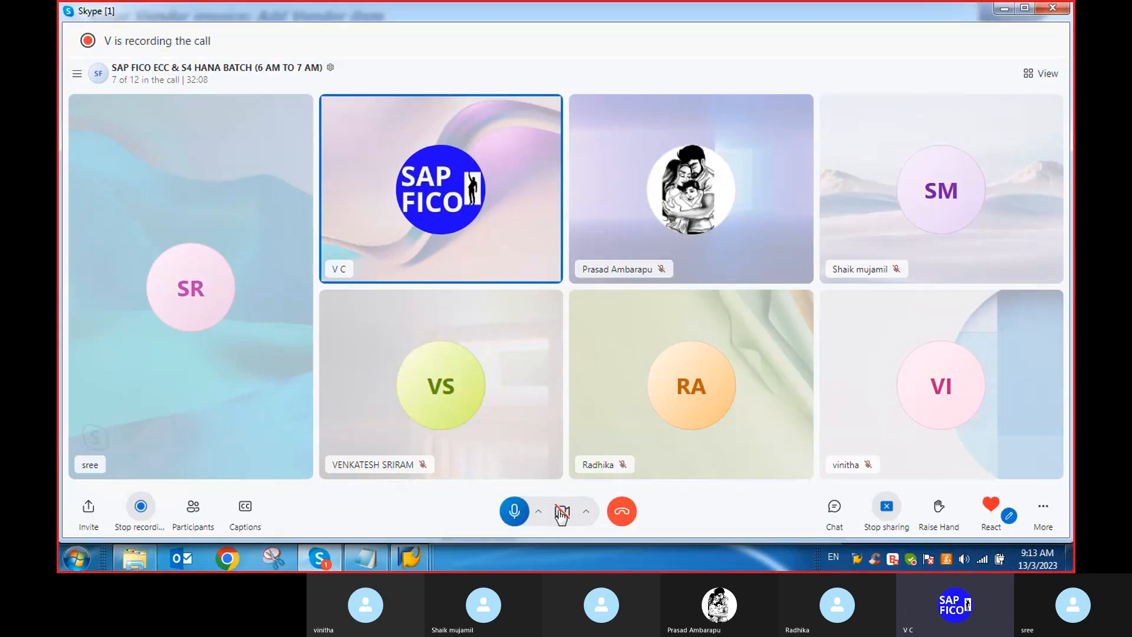
click(515, 511)
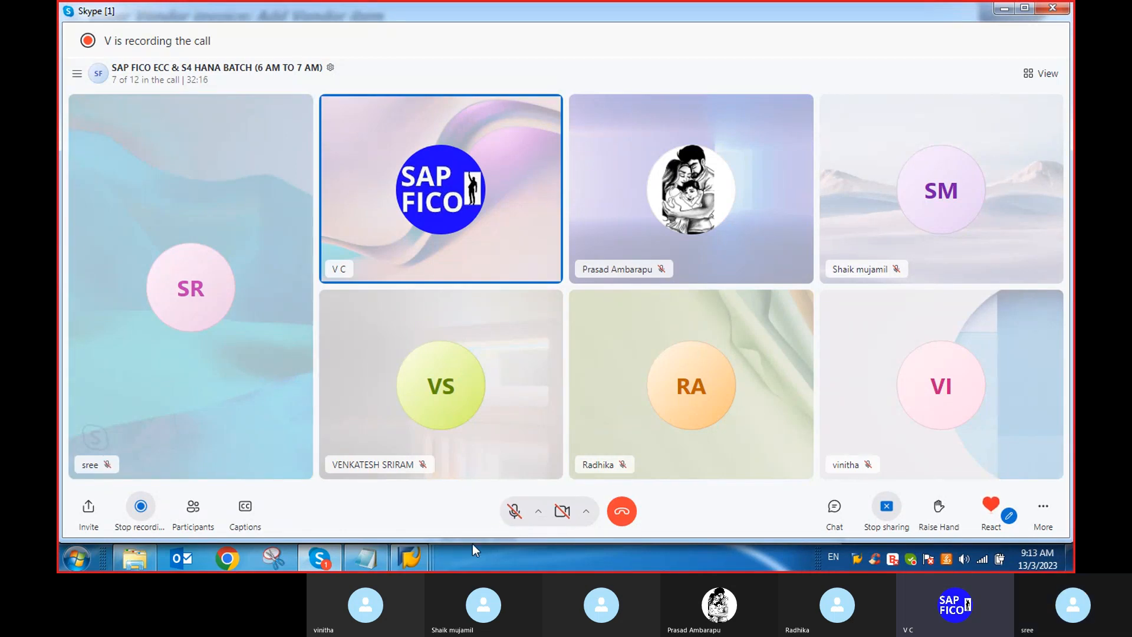
Step: Return to the SAP vendor invoice, choose asset transaction type 100, External asset acquisition, and continue to the asset item
click(423, 560)
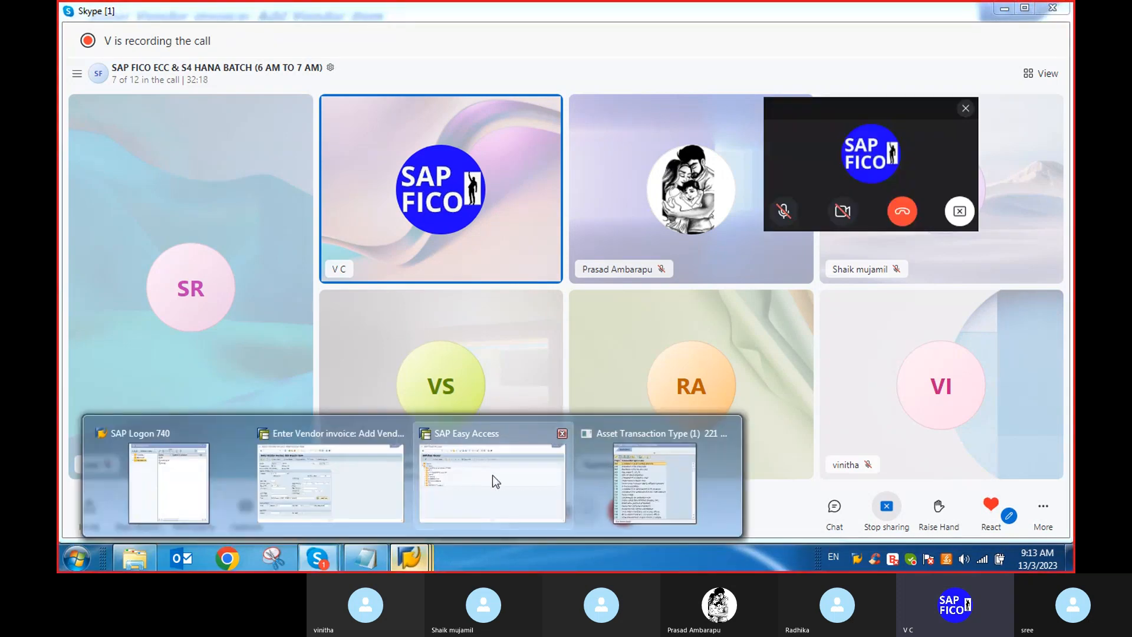
click(339, 488)
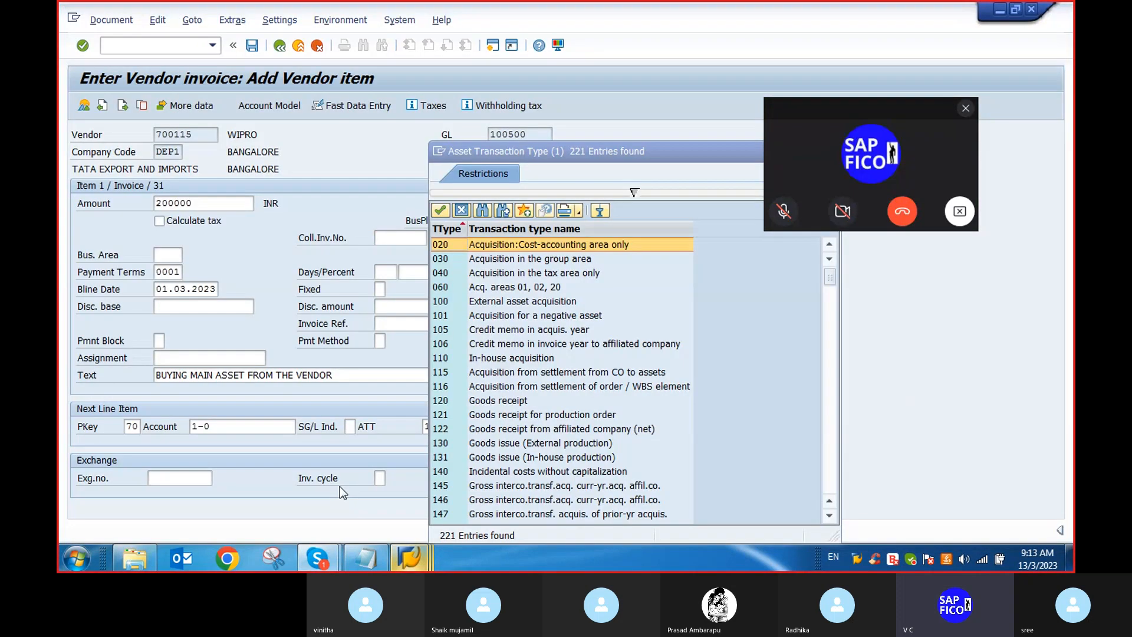
click(965, 108)
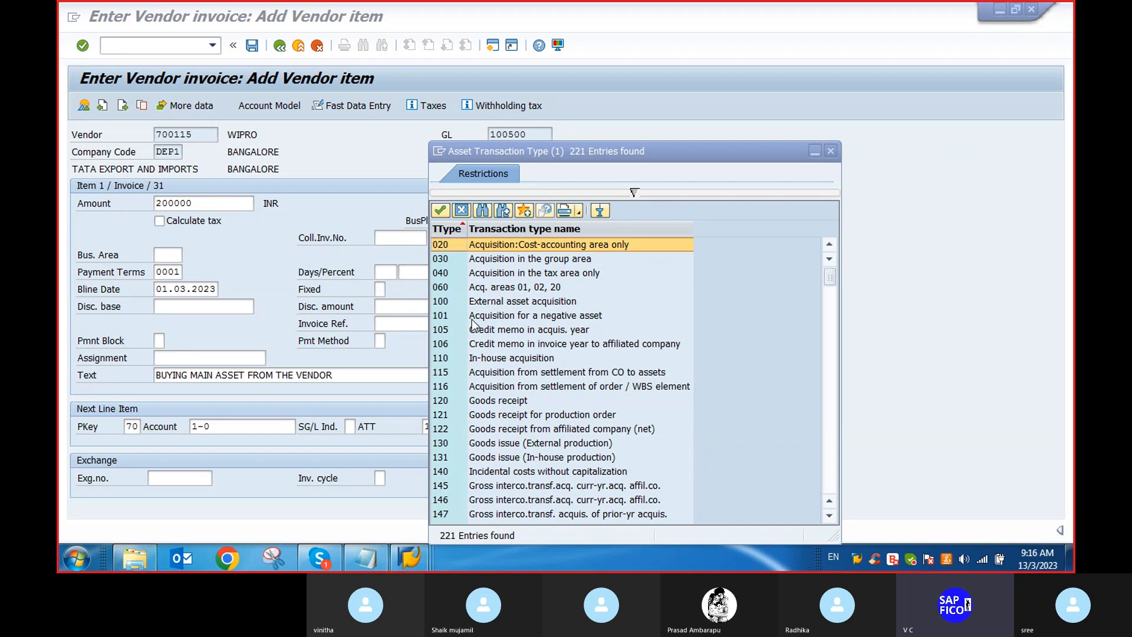
double_click(487, 301)
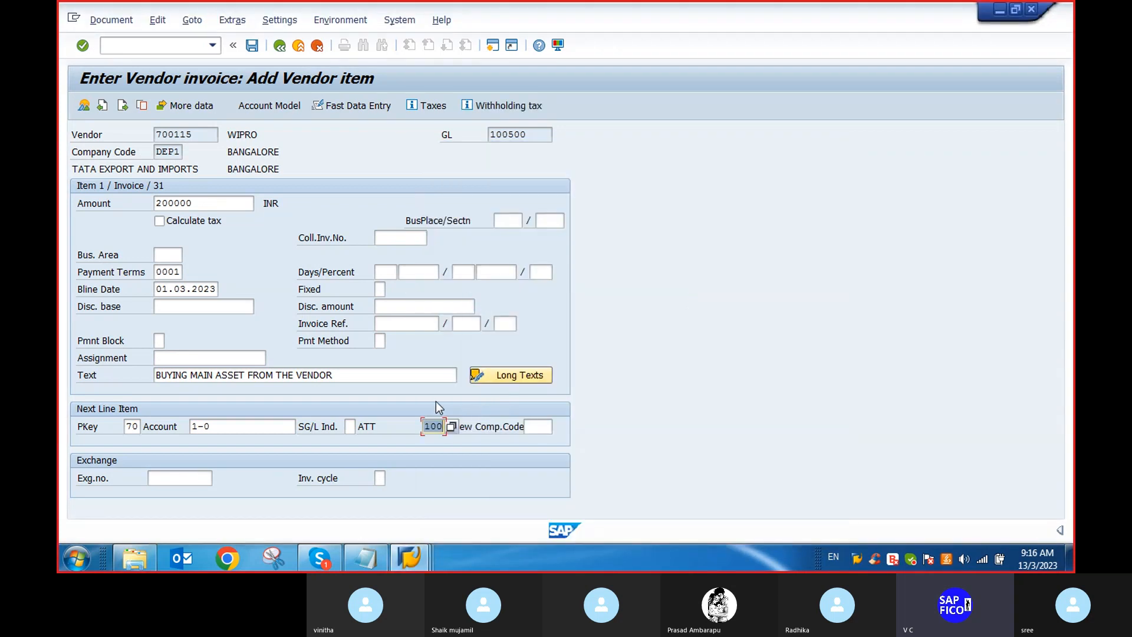
key(Return)
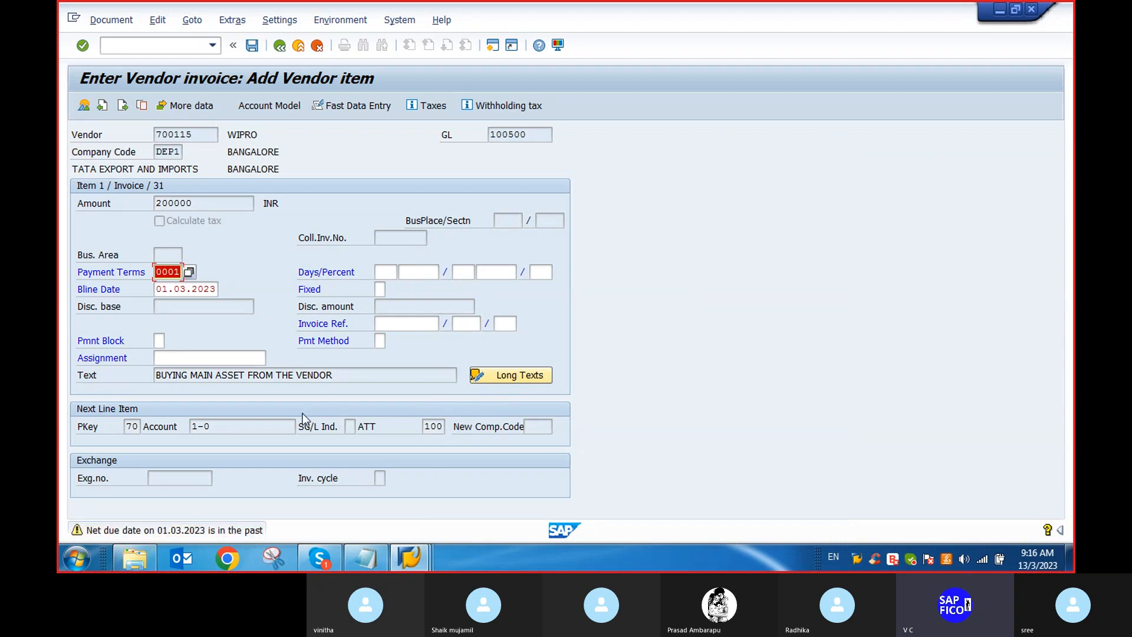
key(Return)
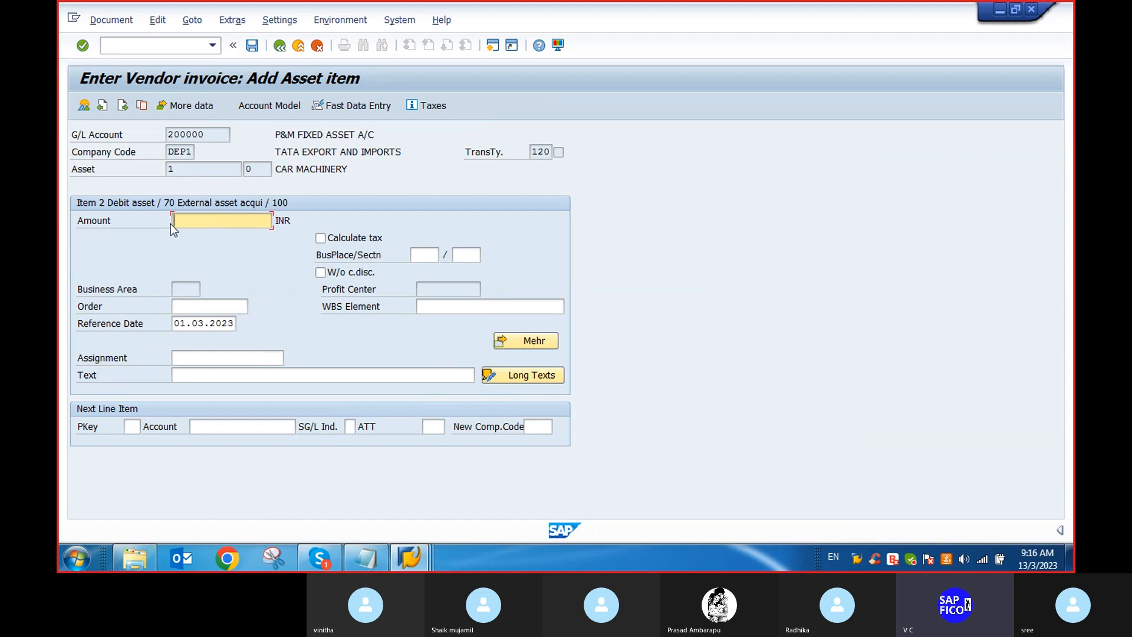
Step: Fill the asset item with * as the amount and + as the text to copy the vendor item's amount and text
click(183, 375)
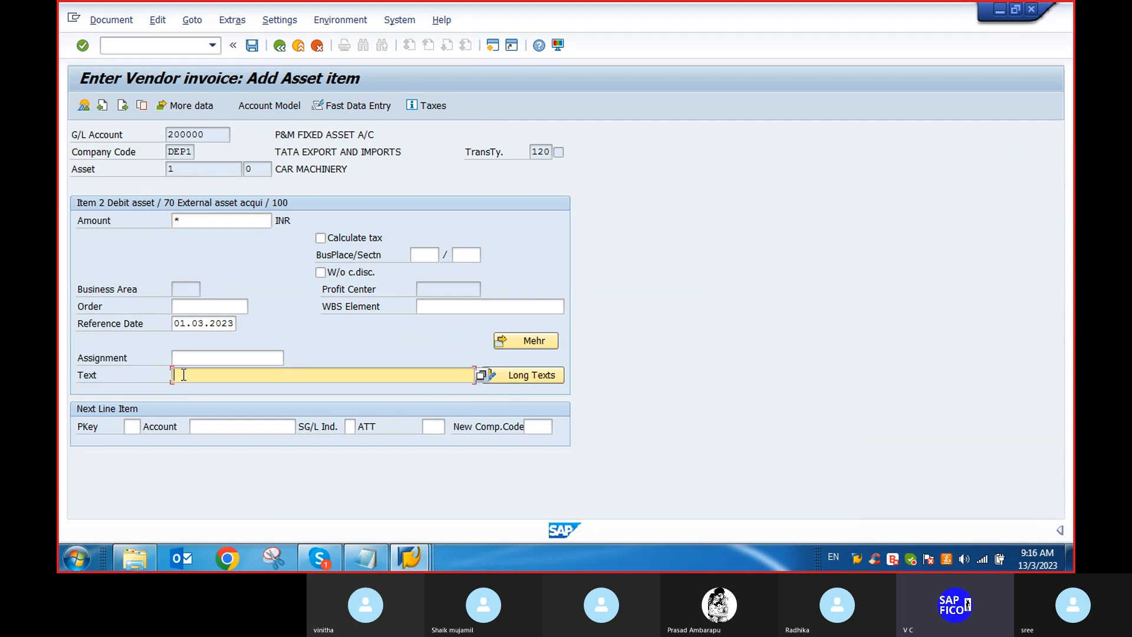
text(+)
key(Return)
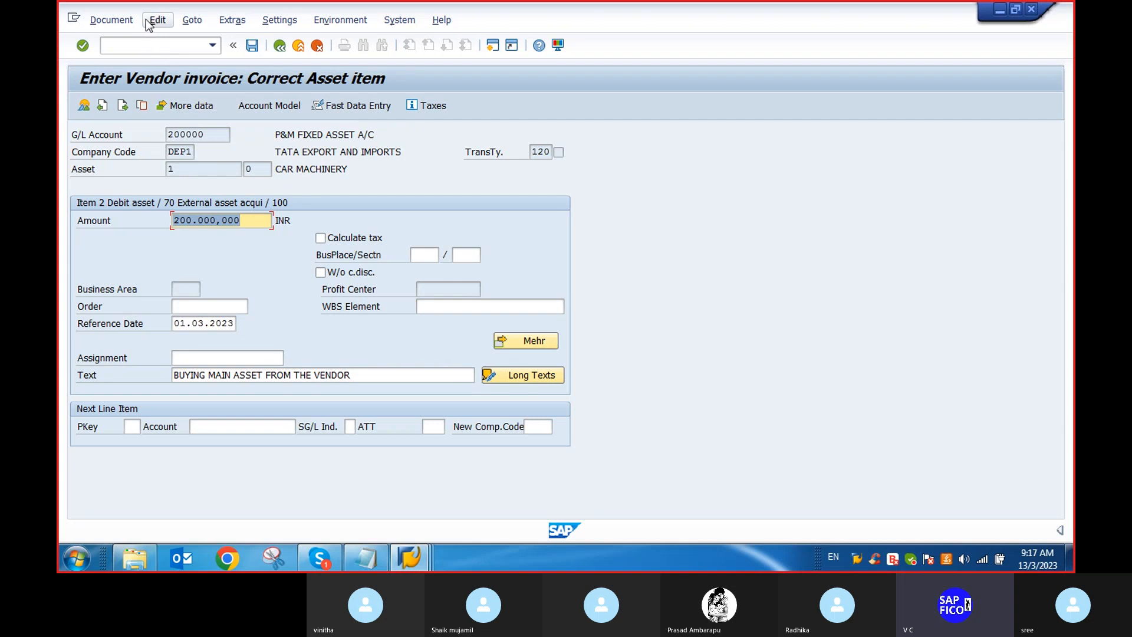
Step: Simulate the vendor invoice to review its line items and post the asset purchase document
click(110, 22)
click(112, 94)
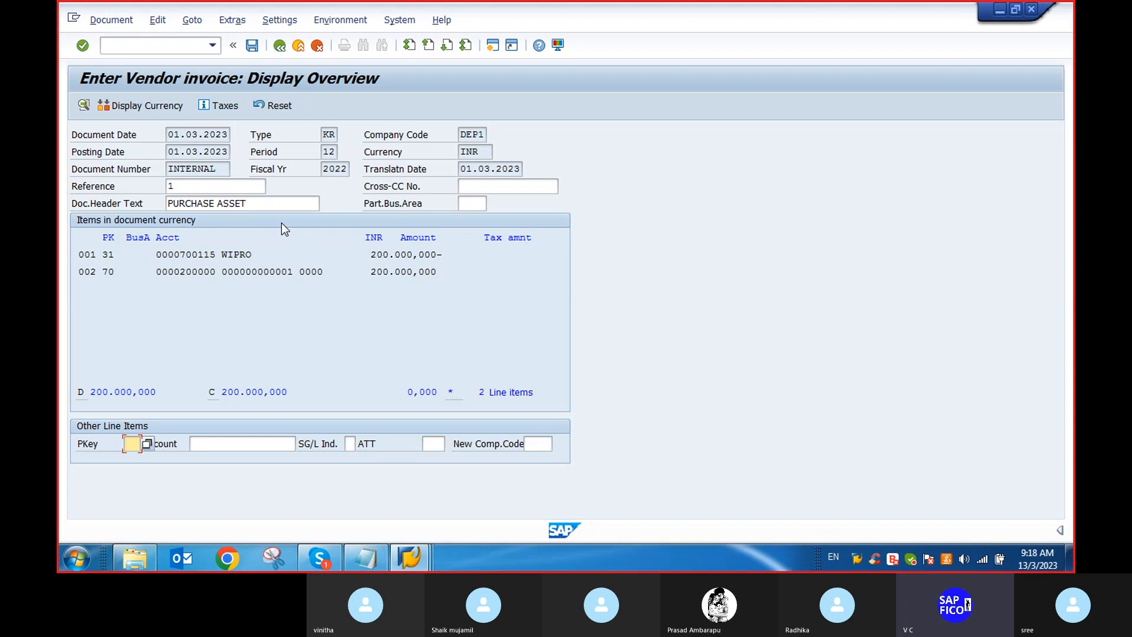
key(ctrl+s)
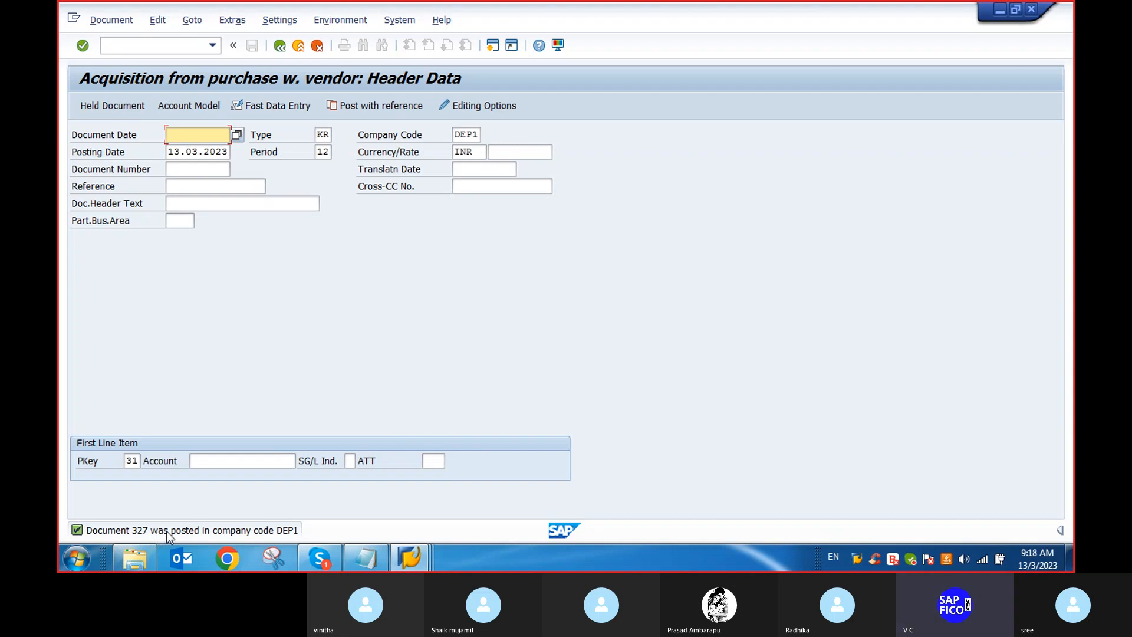
Step: Display the asset purchase document just posted and return to SAP Easy Access with /n
click(114, 23)
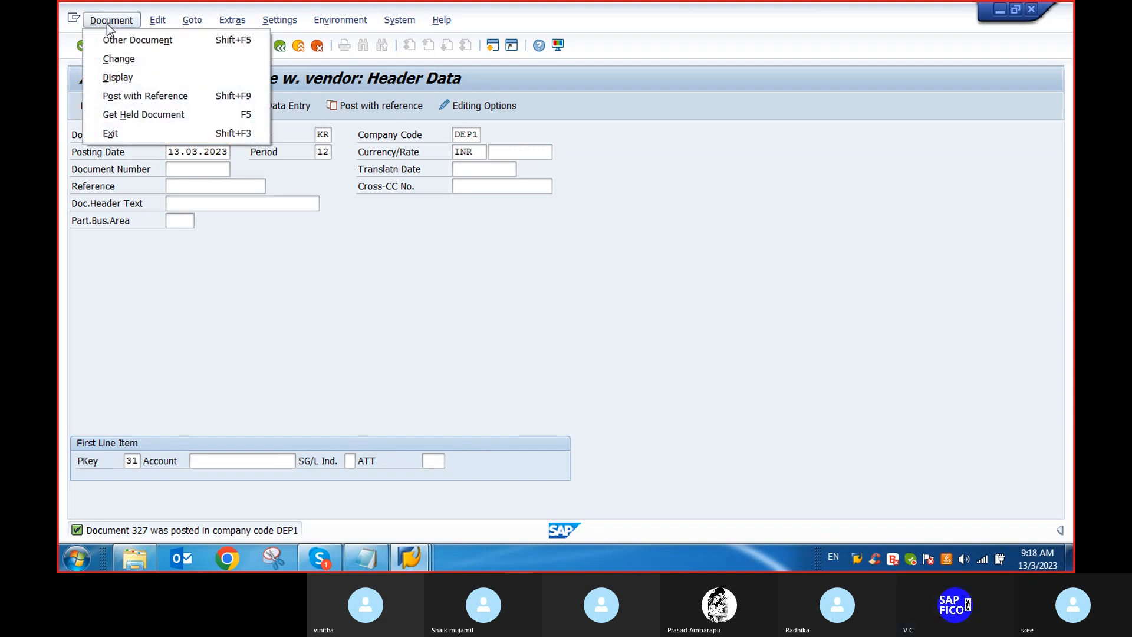
click(112, 76)
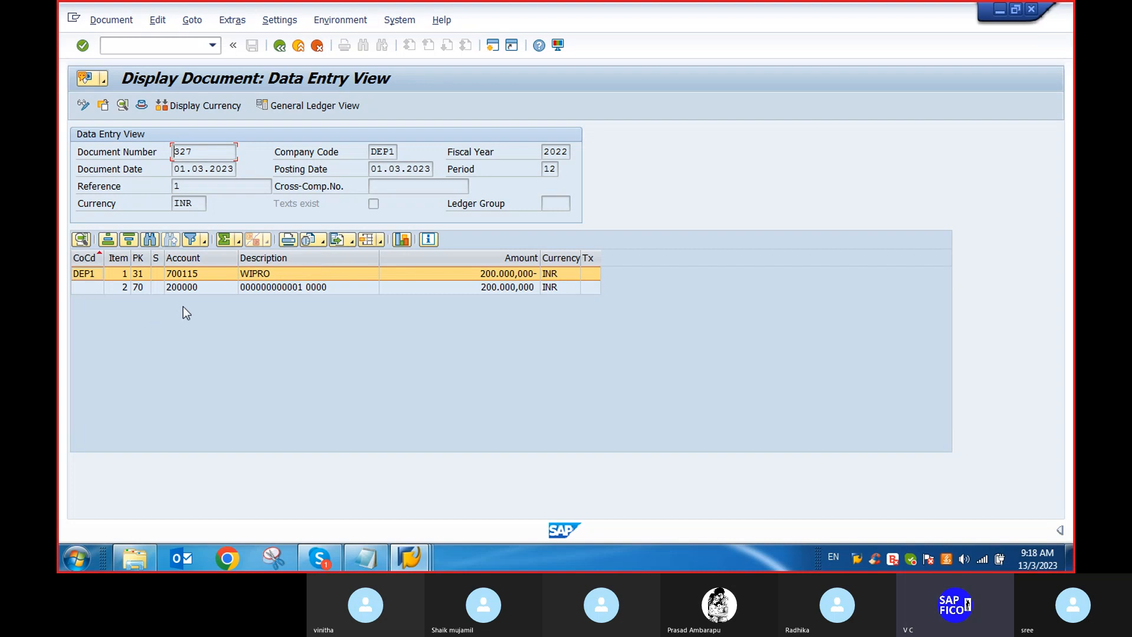
click(112, 44)
text(/n)
key(Return)
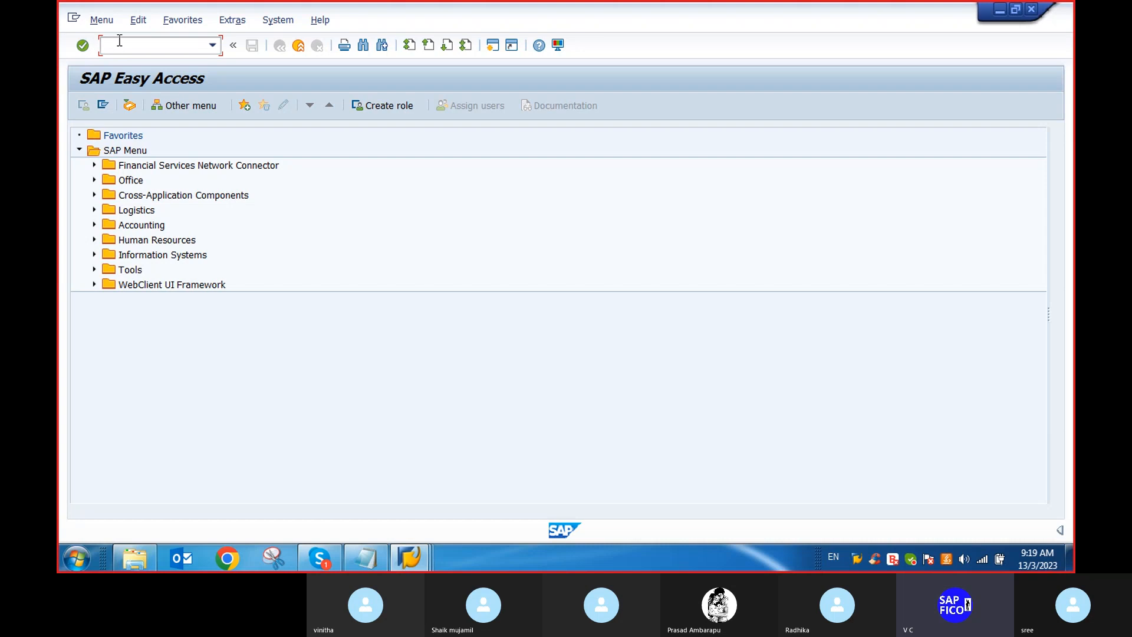
Step: Open company code DEP1's asset 1-0 with AS02, check its depreciation areas and return to SAP Easy Access
text(AS02)
key(Return)
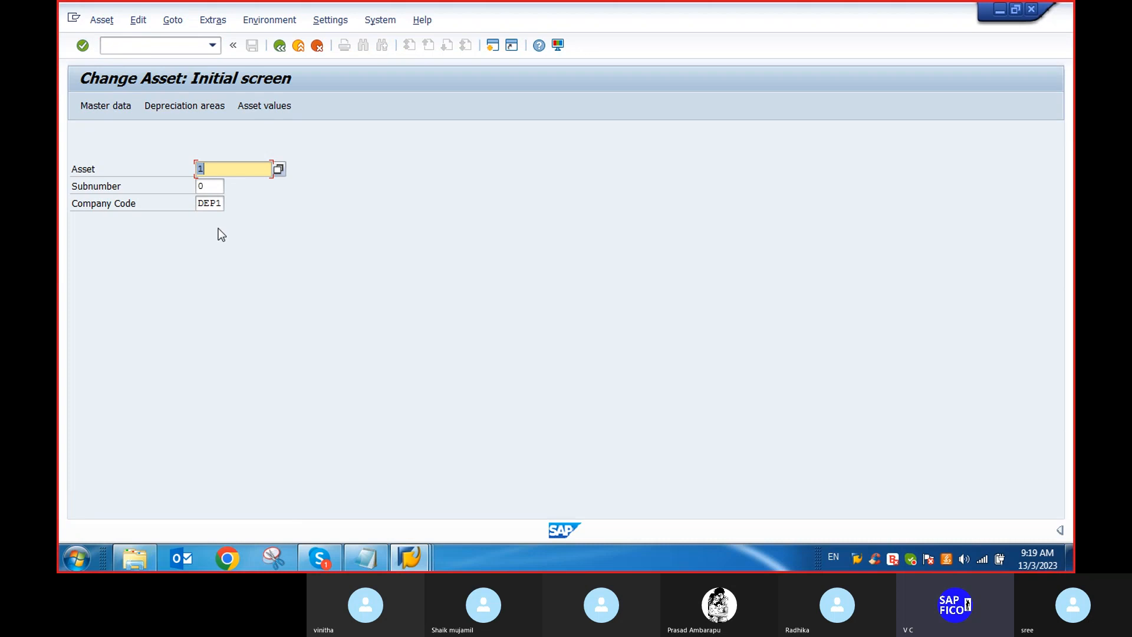
key(Return)
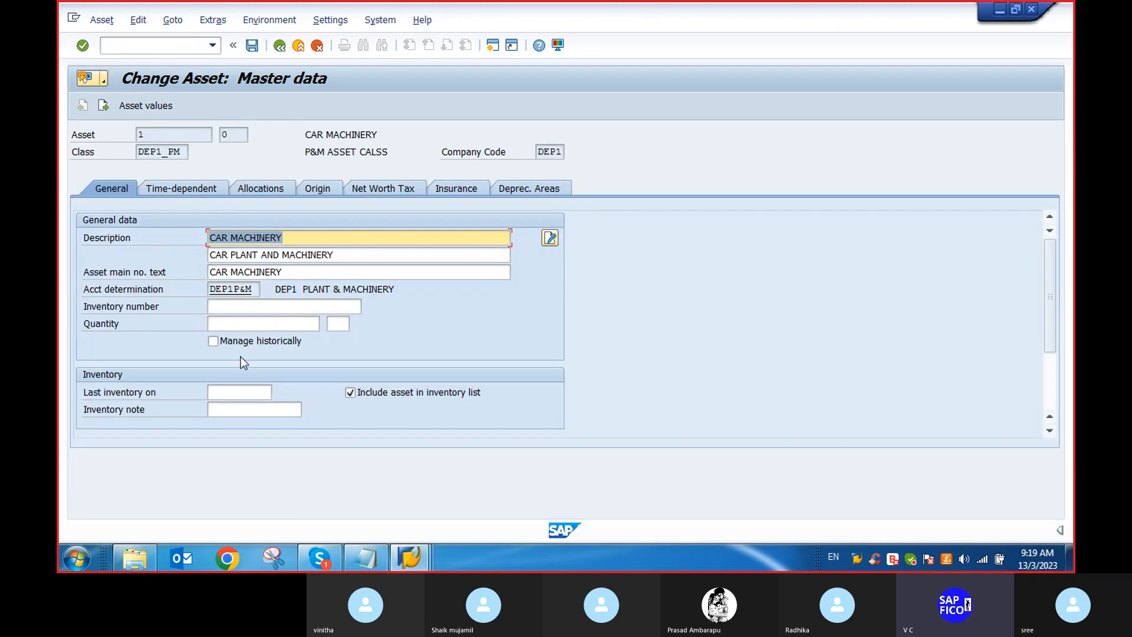
mouse_move(1056, 299)
mouse_down()
mouse_move(1055, 345)
mouse_move(1052, 299)
mouse_up()
click(518, 190)
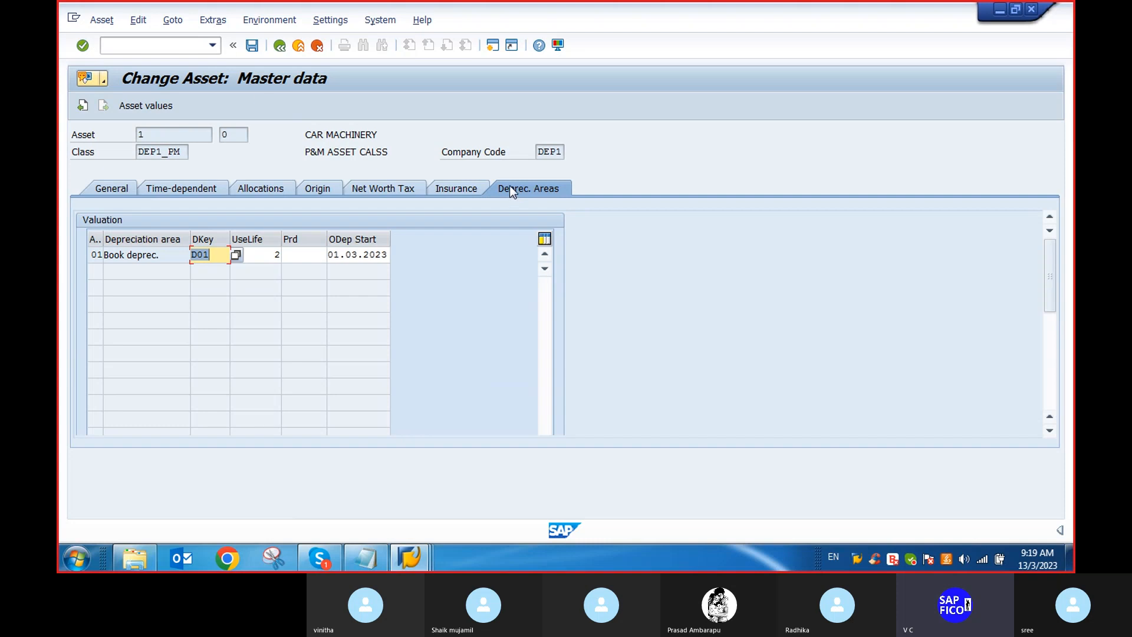
click(116, 44)
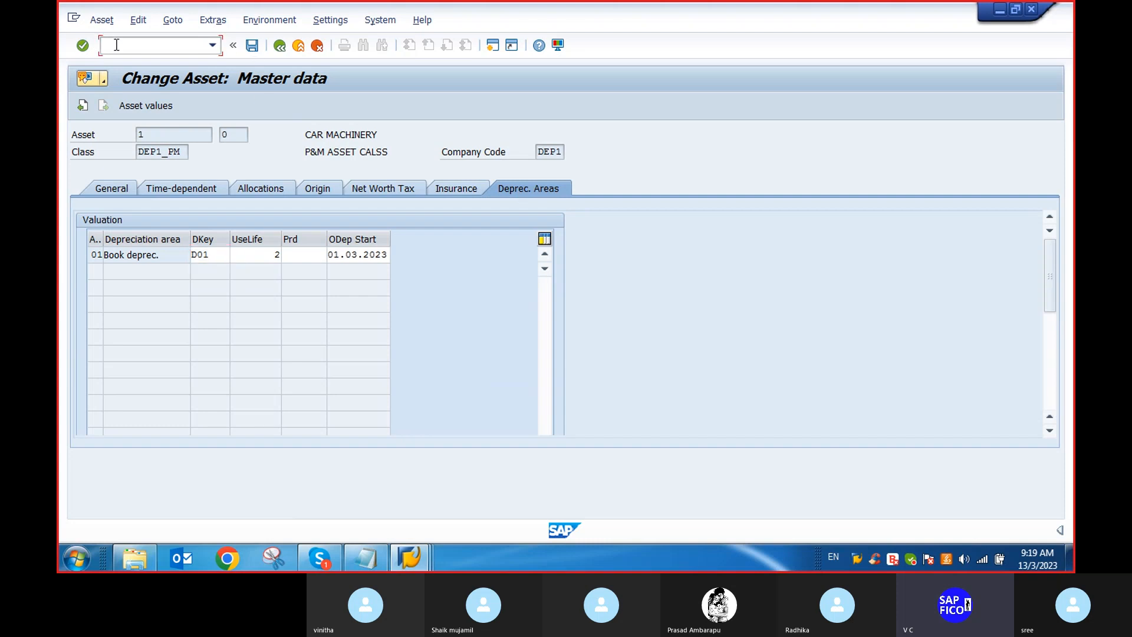
text(/n)
key(Return)
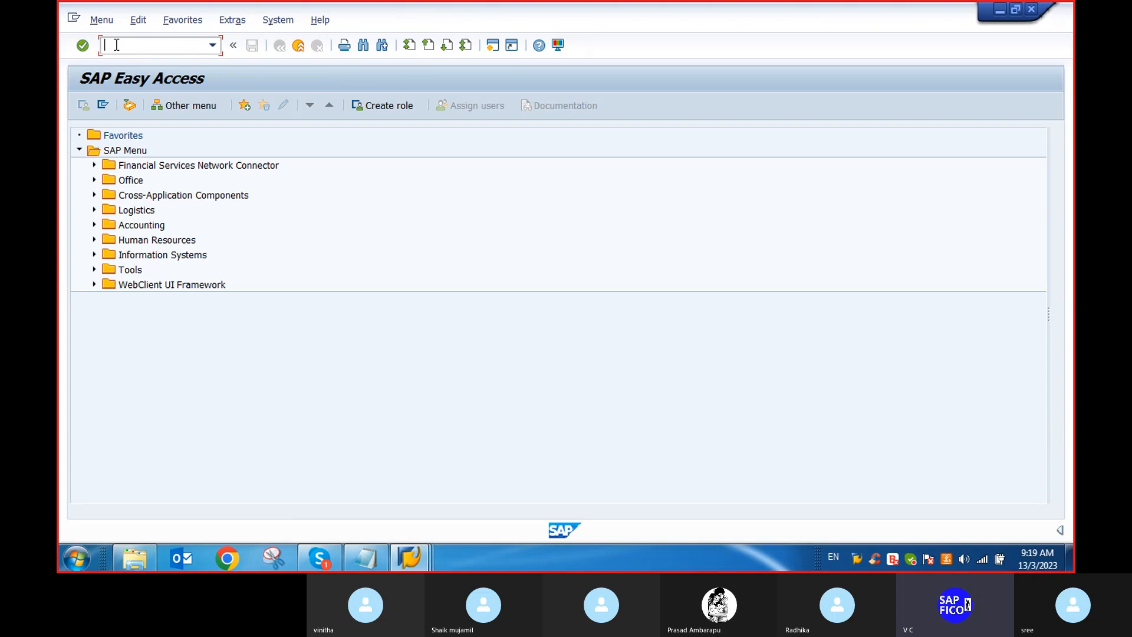
Step: Display the master data of company code DEP1's asset 1-0 with AS03 and return to SAP Easy Access
text(AS03)
key(Return)
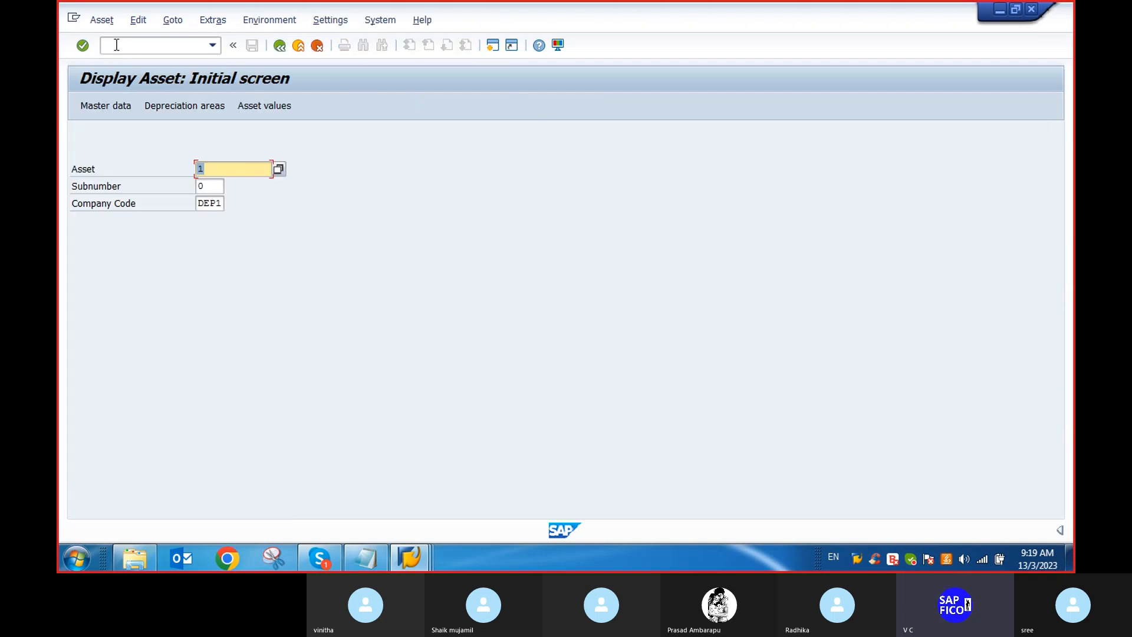
key(Return)
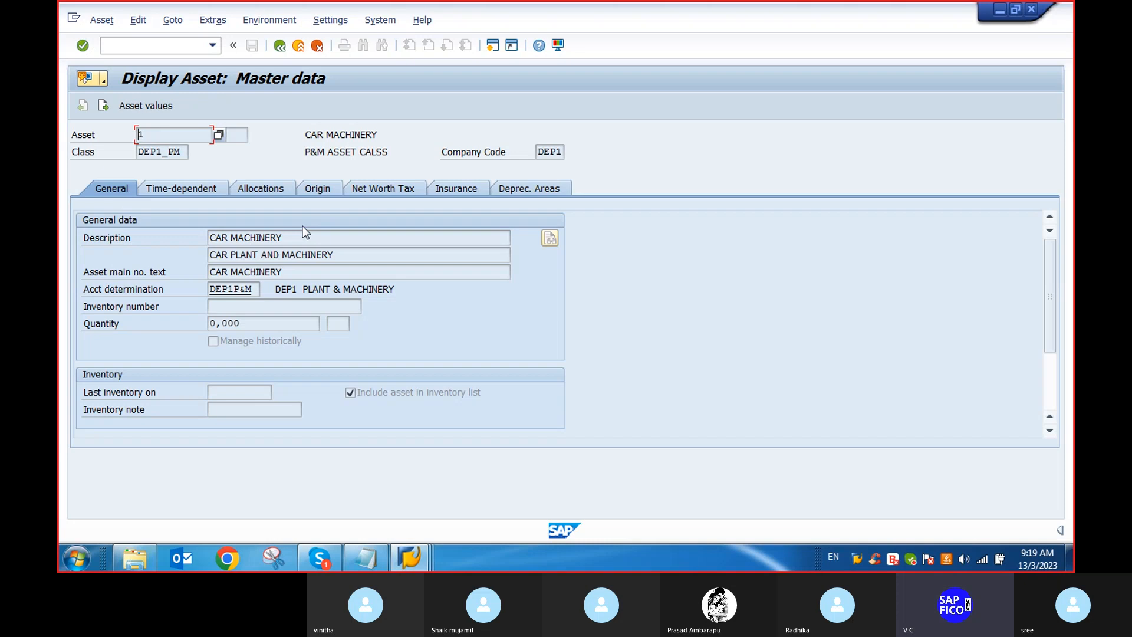
click(117, 44)
text(/N)
key(Return)
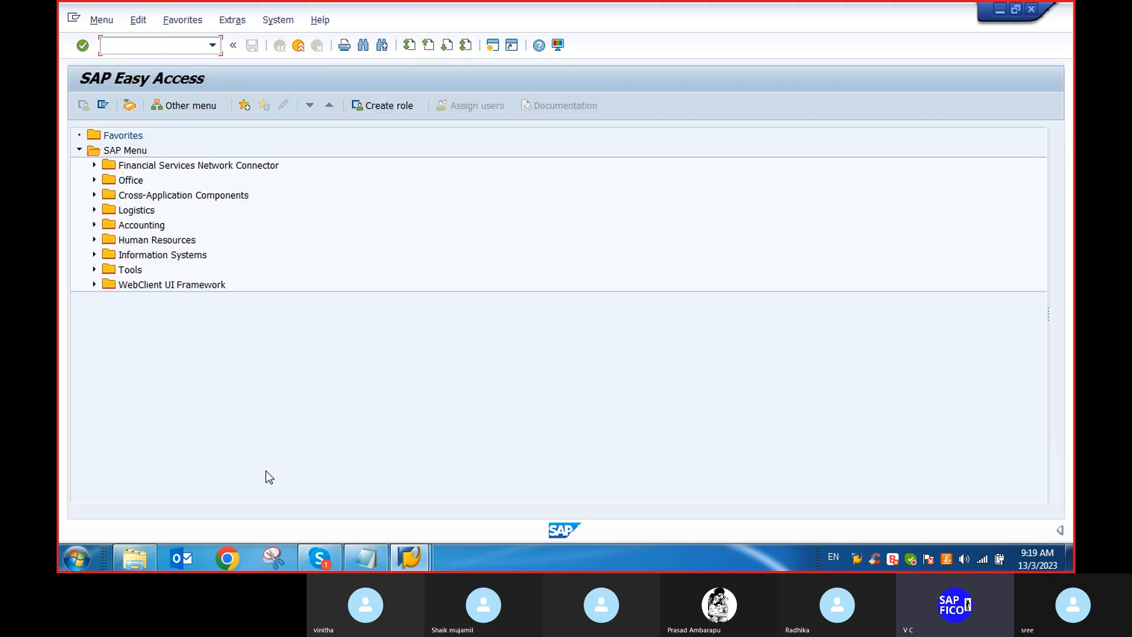
Step: Switch to the Notepad asset accounting notes, check the transaction codes following the F-90 purchase, and return to SAP
click(372, 553)
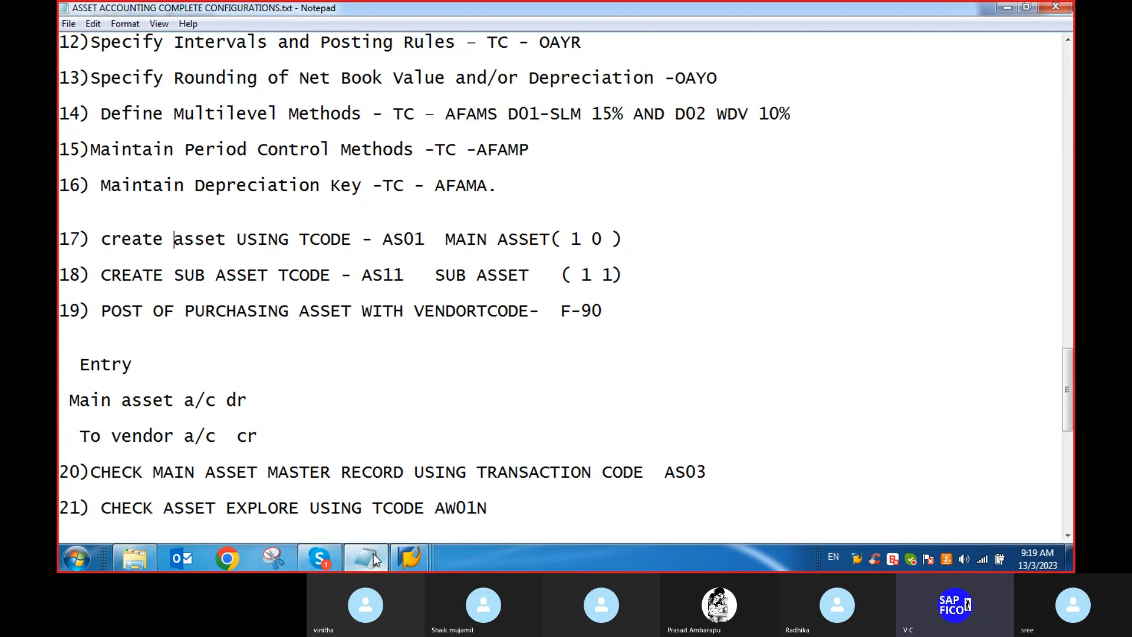
scroll(187, 341, down, 3)
scroll(187, 341, down, 1)
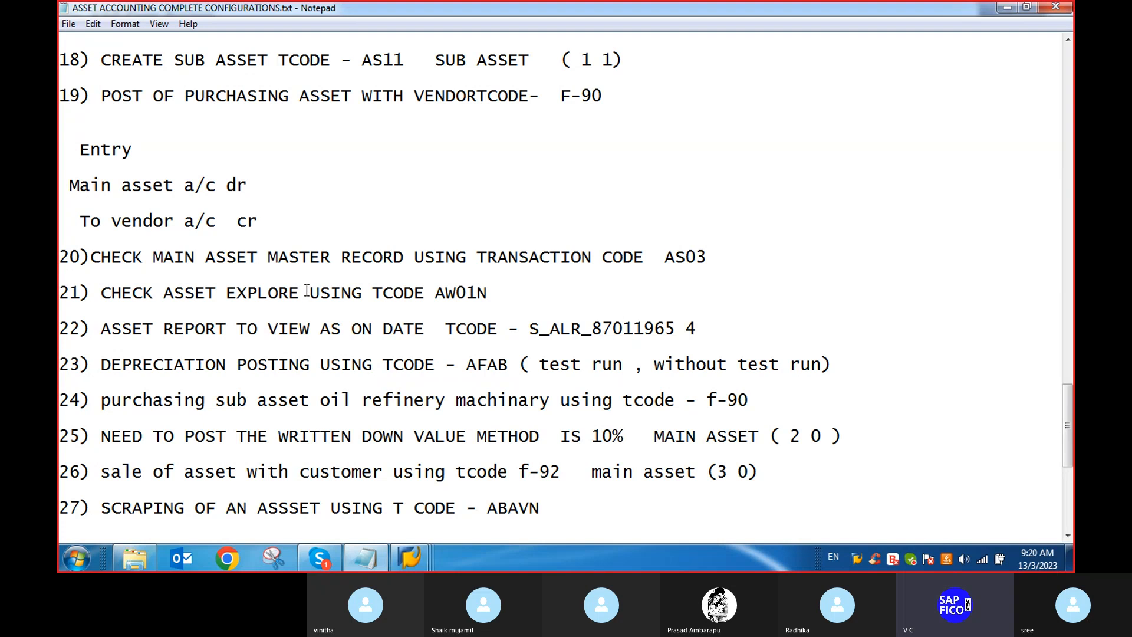
click(410, 558)
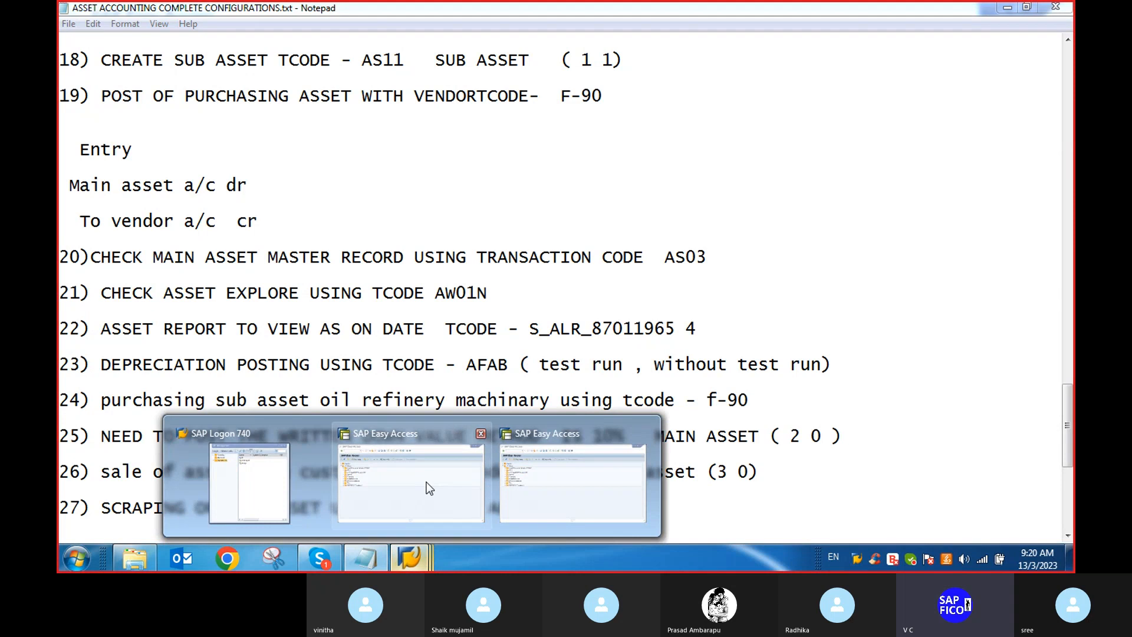
click(427, 483)
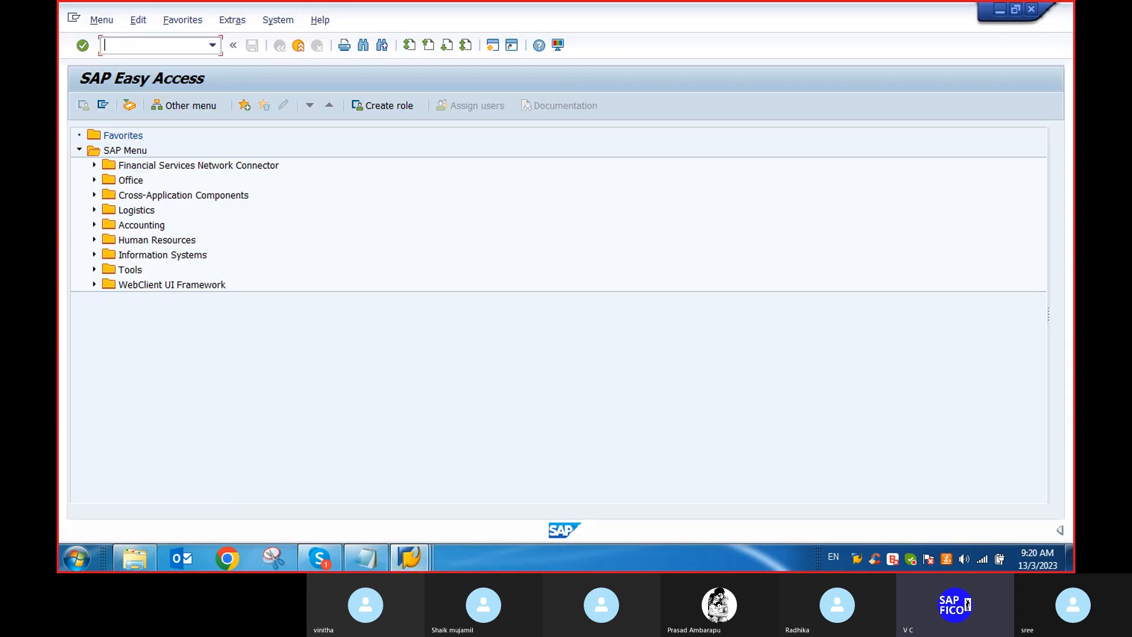
Step: Open Asset Explorer with AW01N and examine the CAR MACHINERY asset's posted values and its posted and planned depreciation by period
text(AW01N)
key(Return)
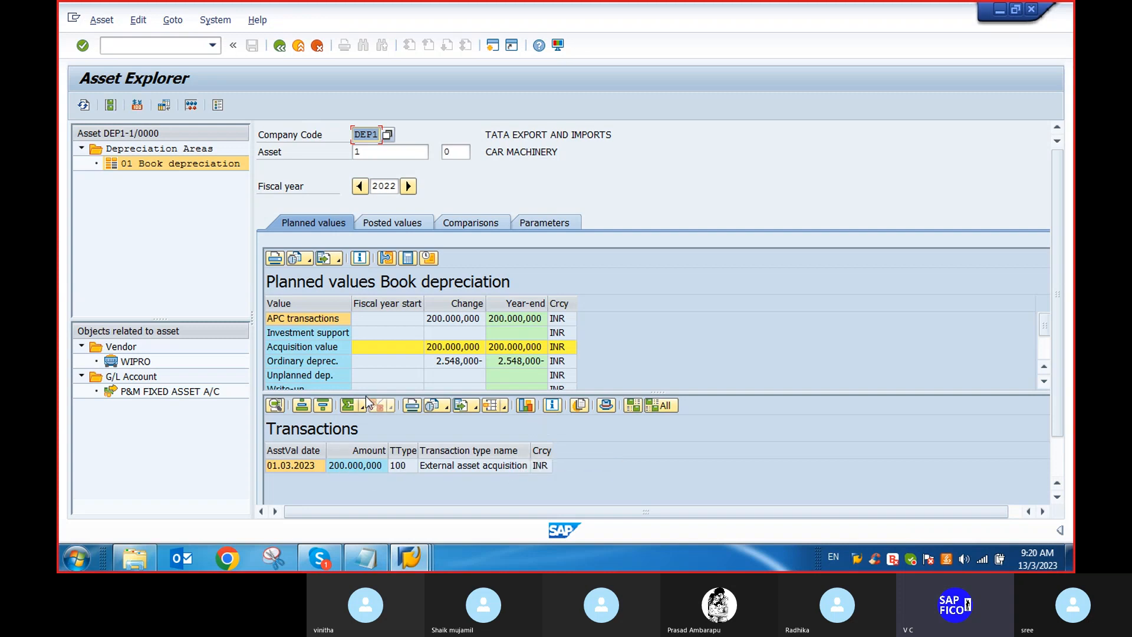
click(388, 224)
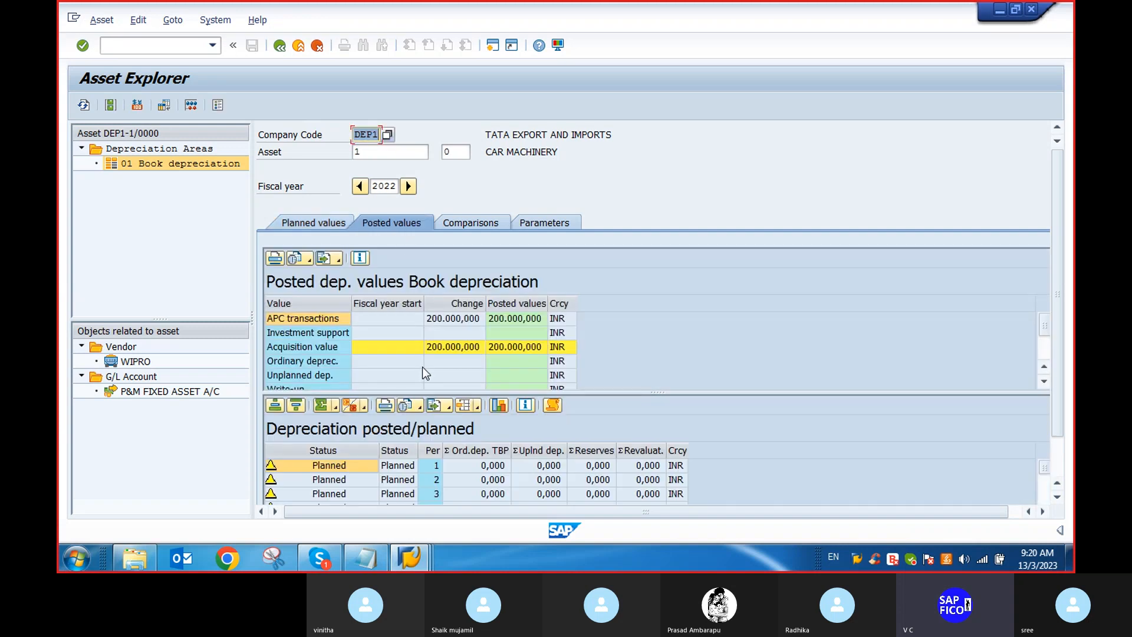
scroll(405, 440, down, 1)
scroll(405, 440, down, 3)
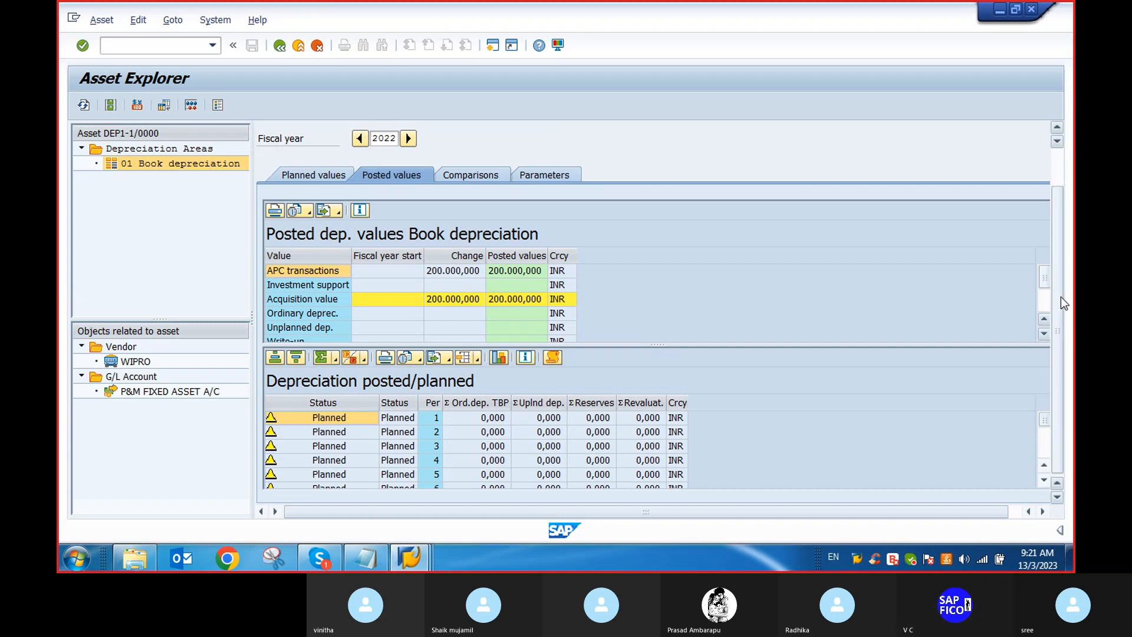
drag(1045, 297, 1048, 300)
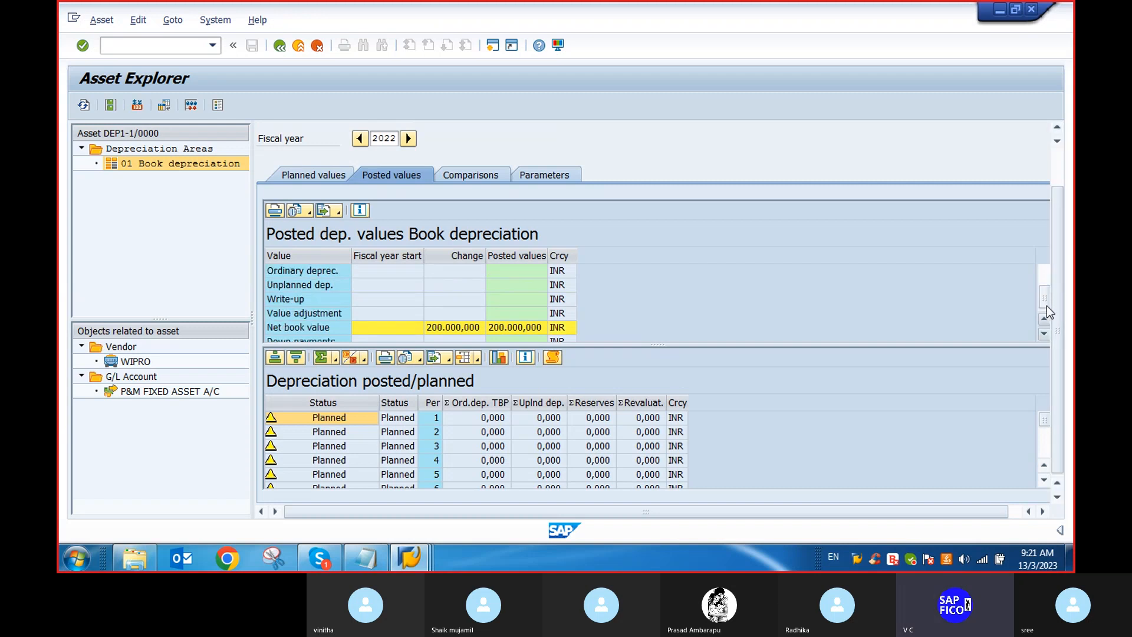
drag(1046, 306, 1047, 310)
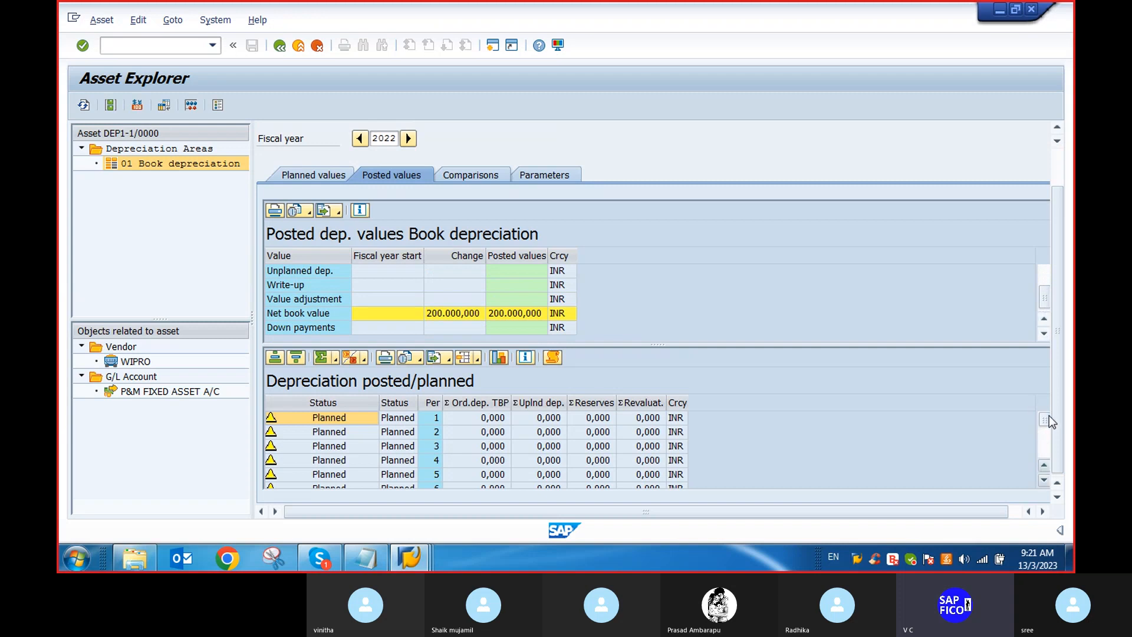
drag(1046, 430, 1045, 458)
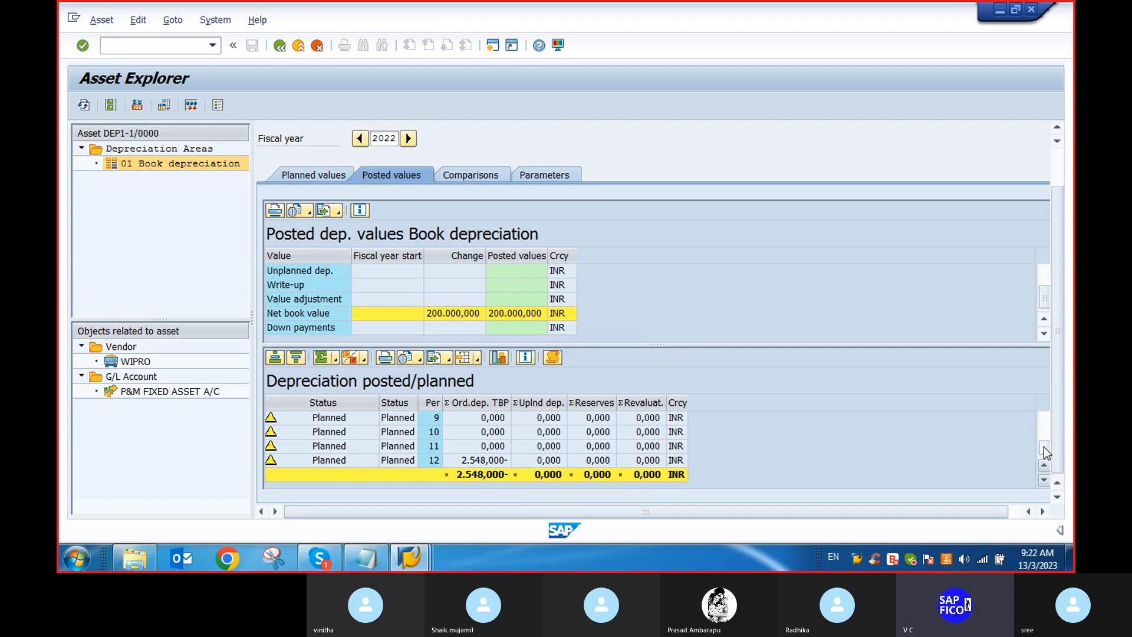
drag(1047, 435, 1053, 458)
Step: Examine the asset's book depreciation comparison for 2022 to 2024 and leave Asset Explorer with /n
click(455, 175)
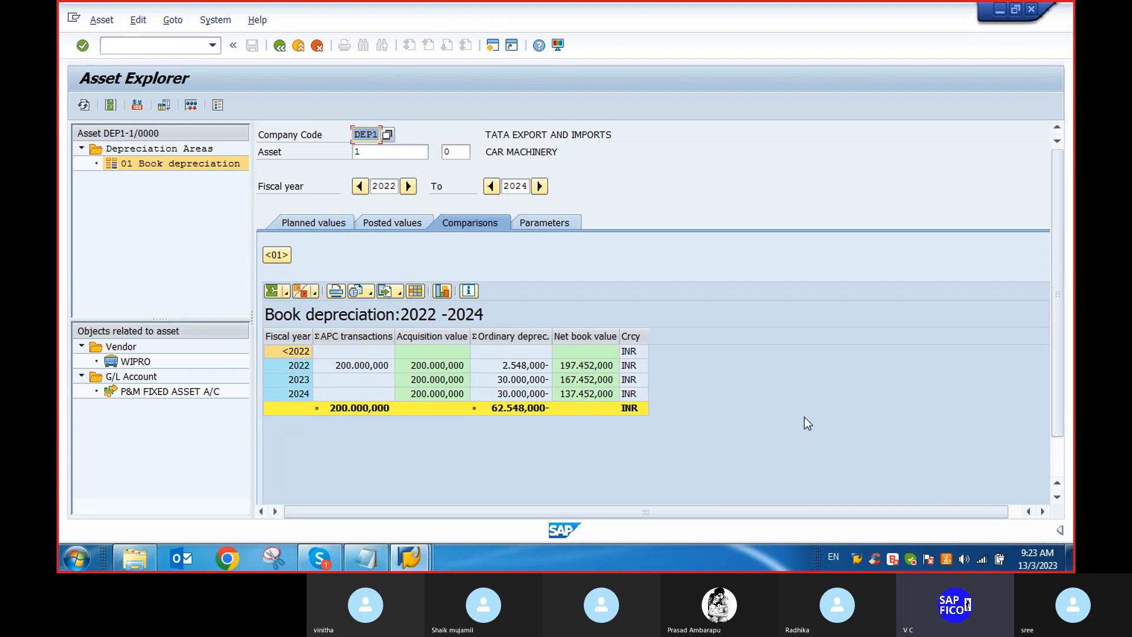
scroll(531, 383, down, 1)
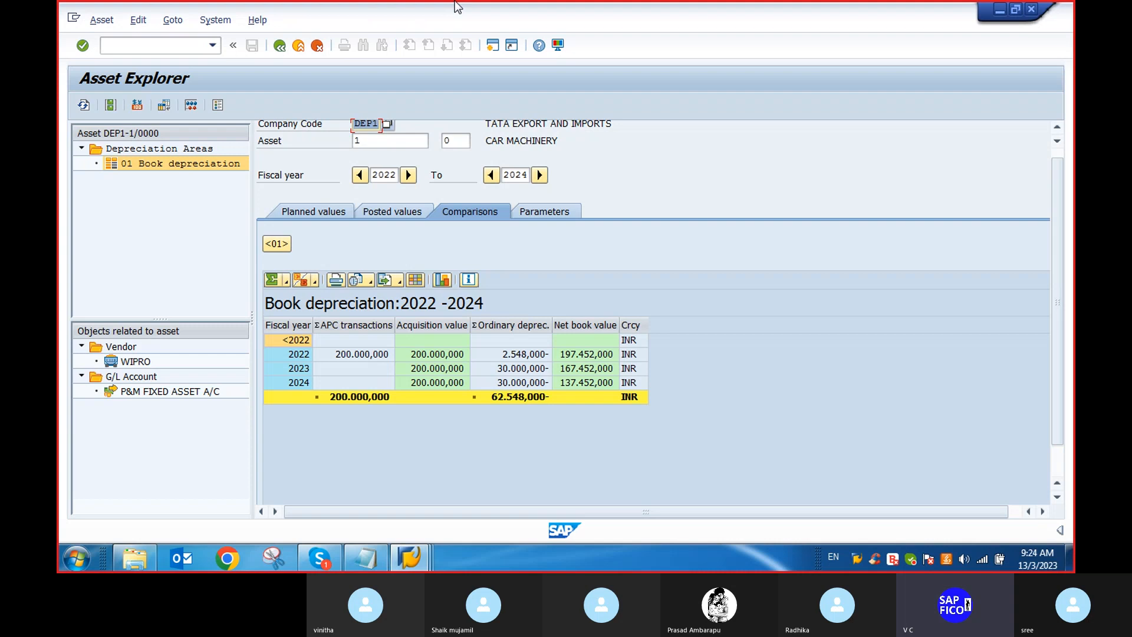
click(138, 45)
text(/n)
key(Return)
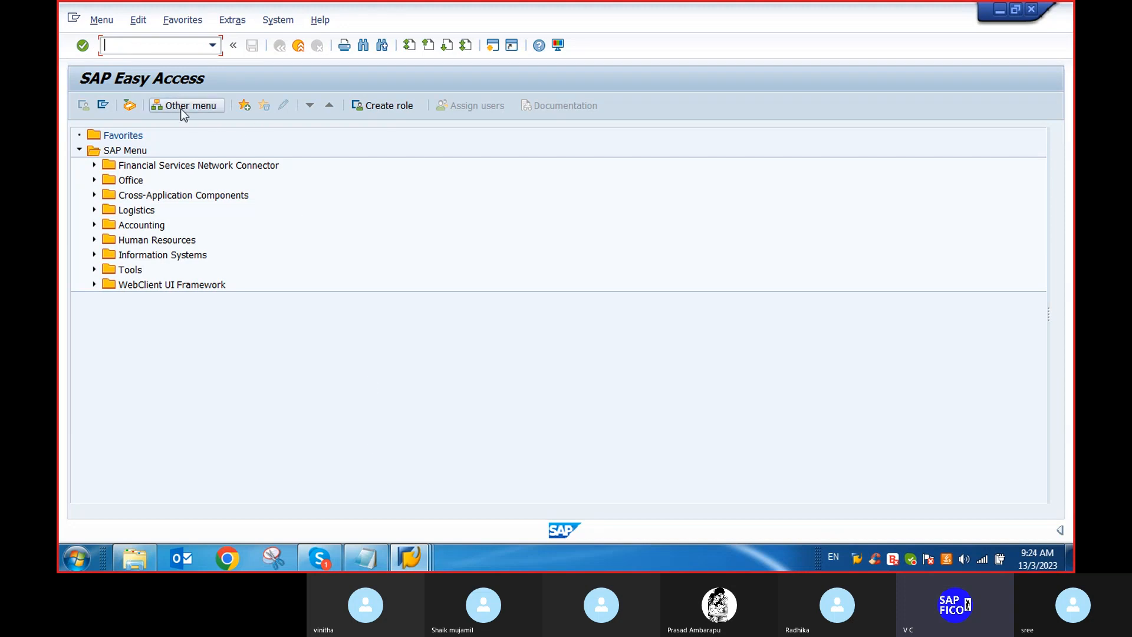
Step: Open the Asset Balances report with transaction S_ALR_87011963
text(S)
text(_)
text(ALR_)
text(8)
text(7011)
text(963)
key(Return)
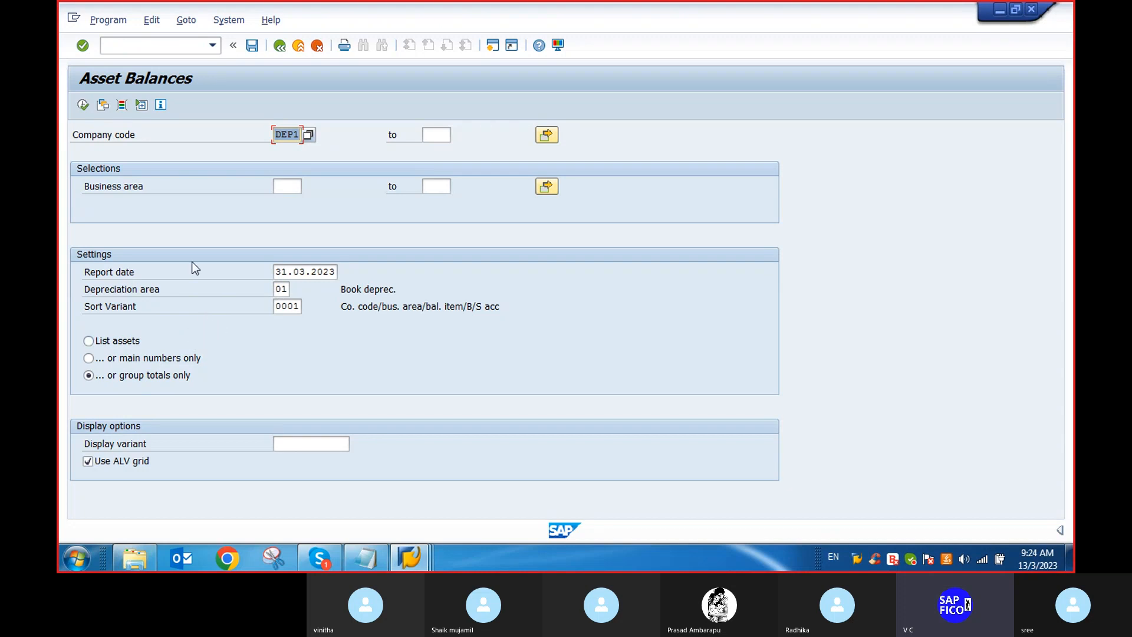
Step: Run the Asset Balances report for DEP1 by group totals at 31.03.2023, examine the values, and leave with /n
click(84, 105)
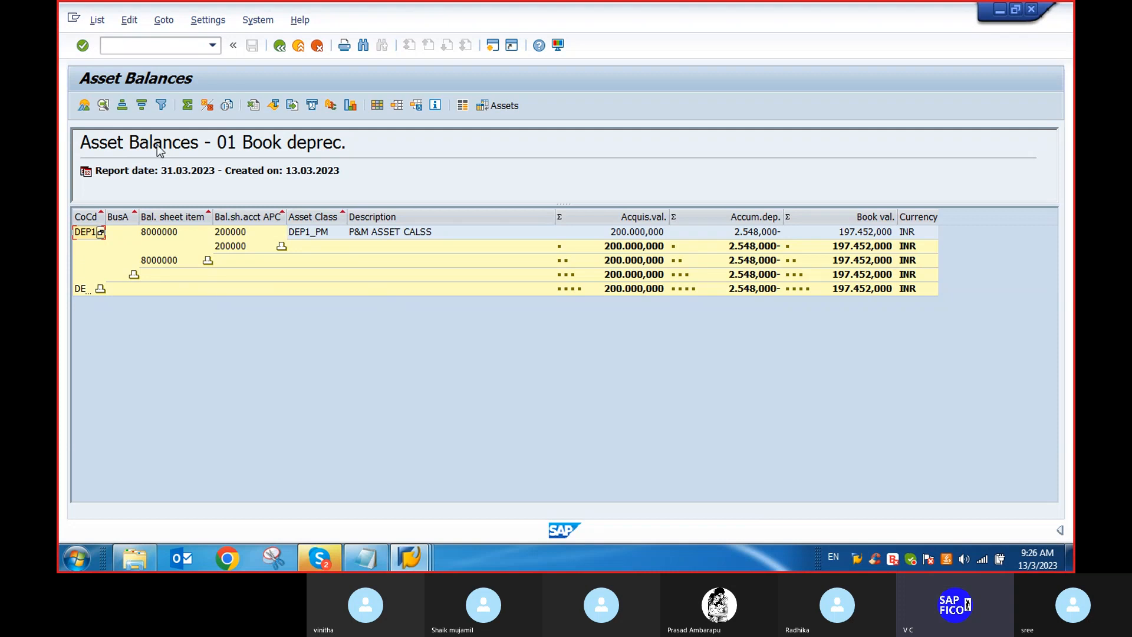
click(145, 43)
text(/n)
key(Return)
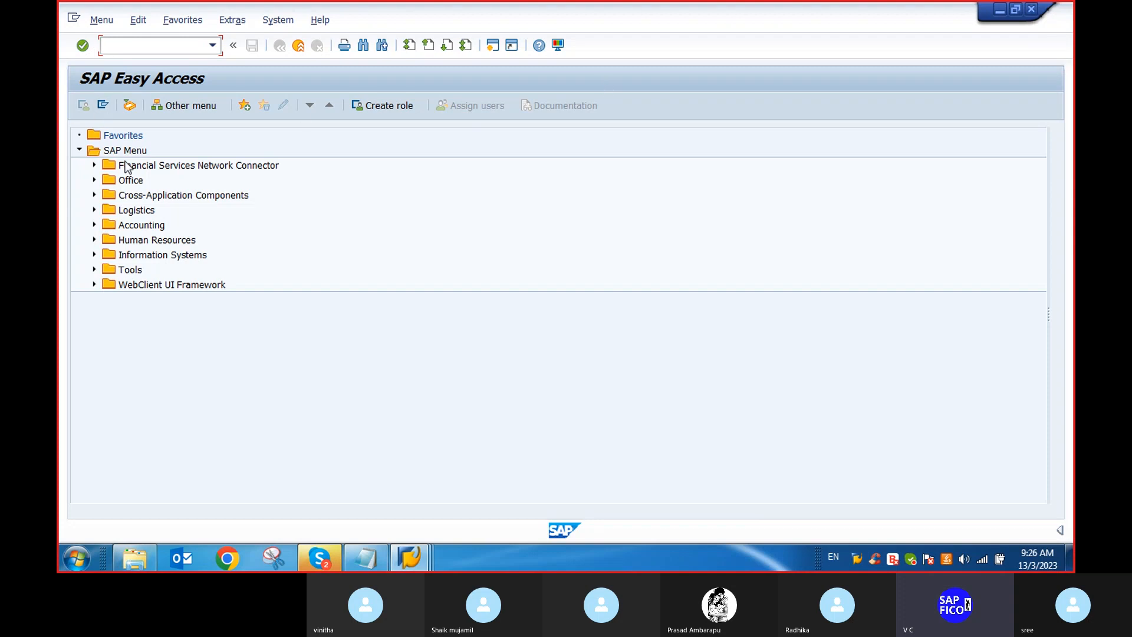
Step: Expand Accounting, Financial Accounting and Fixed Assets in the SAP Menu tree down to the contents of the Asset folder
click(95, 225)
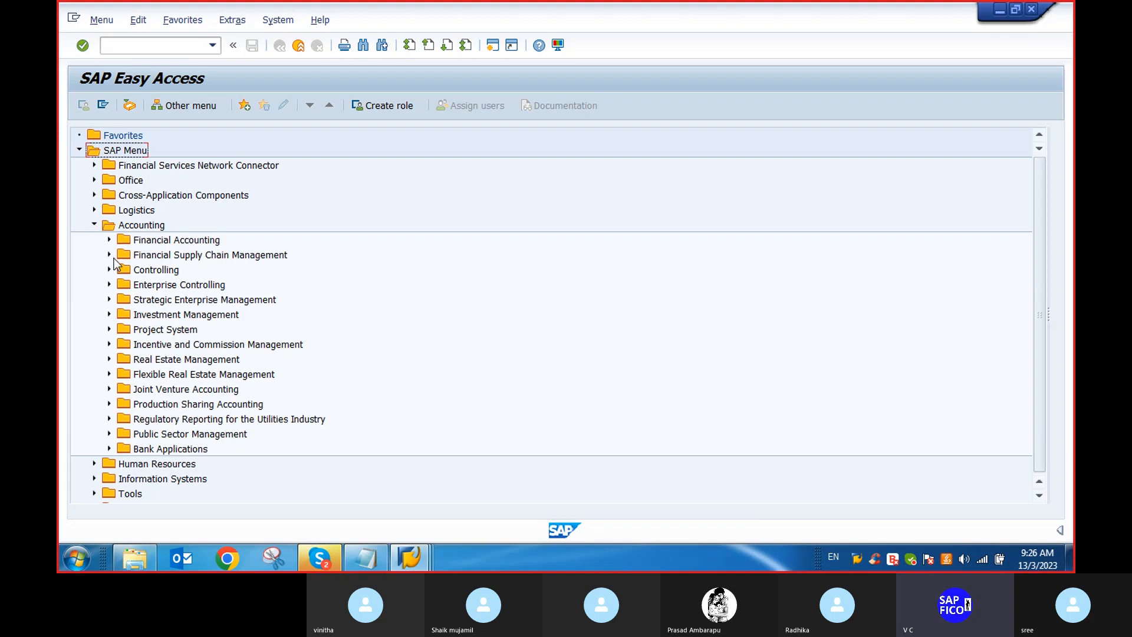
click(109, 240)
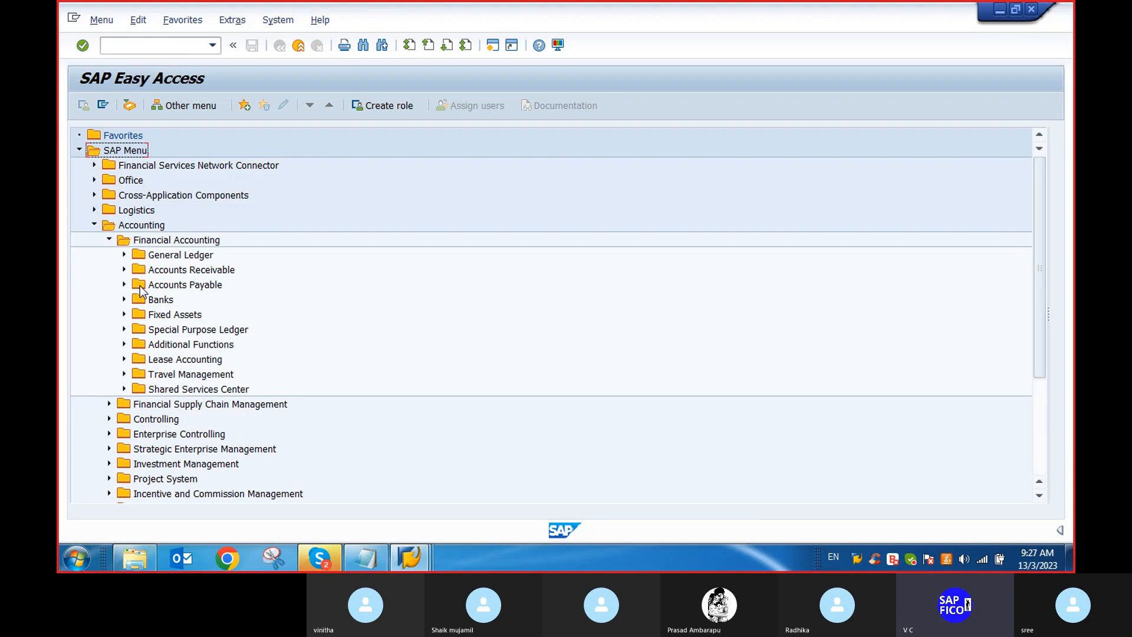
click(124, 315)
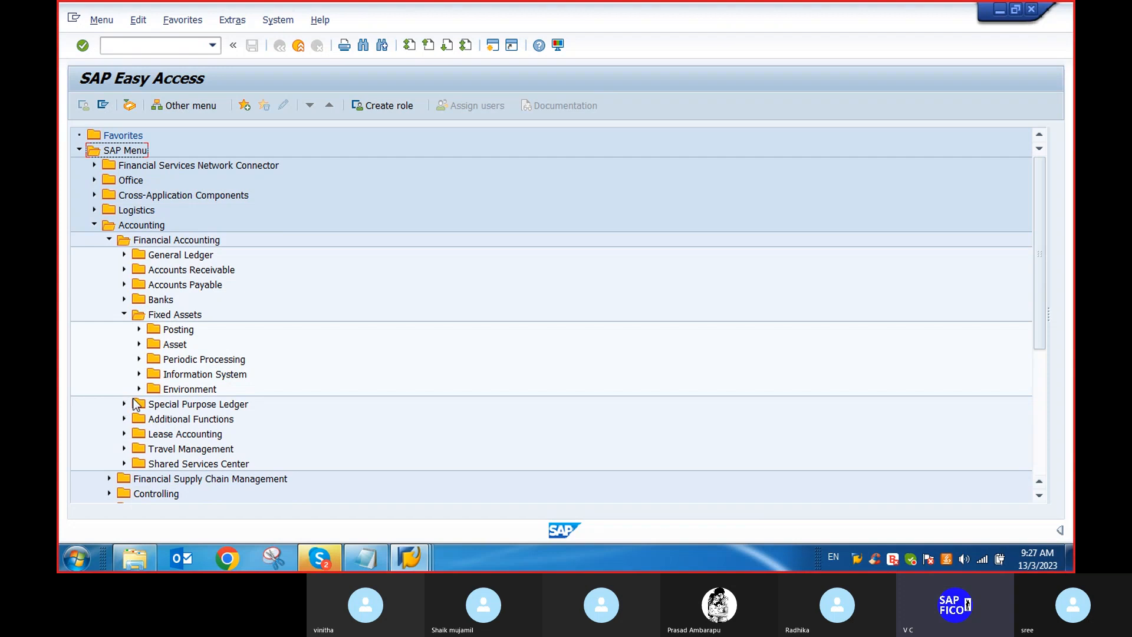
click(140, 345)
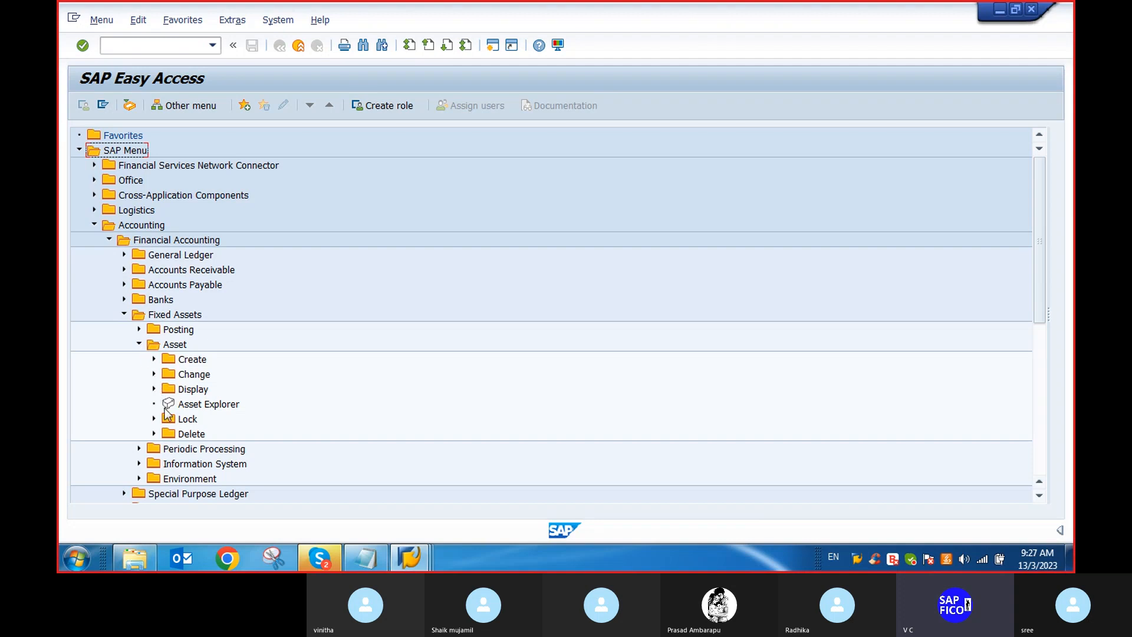
Step: Expand the Fixed Assets Information System and display the report categories under Reports on Asset Accounting
click(139, 464)
scroll(295, 381, down, 1)
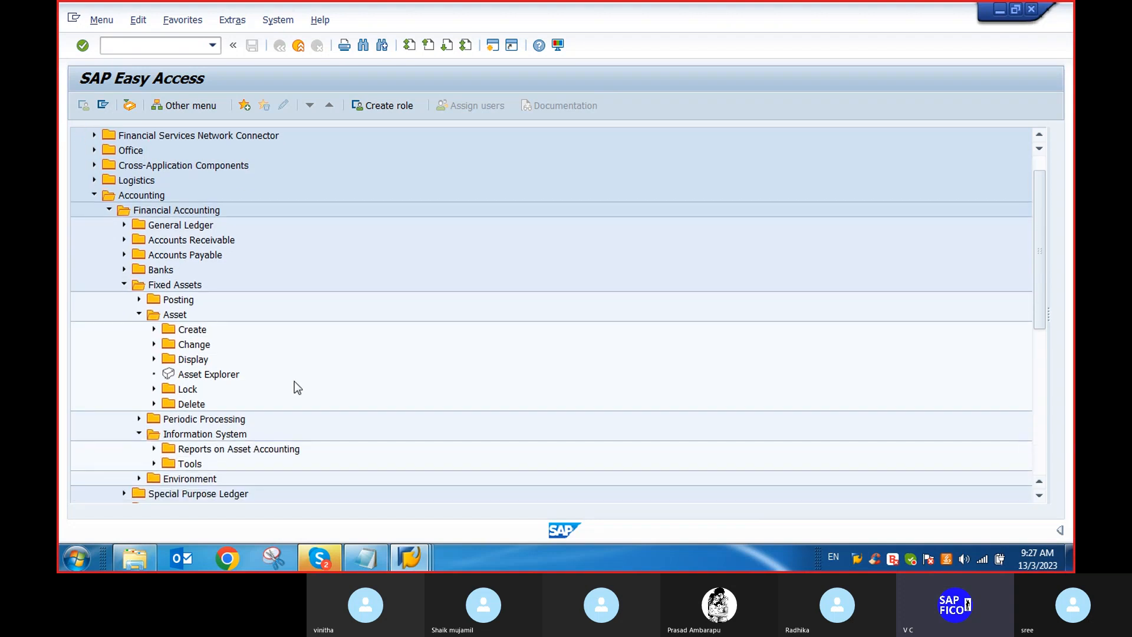
scroll(295, 382, down, 1)
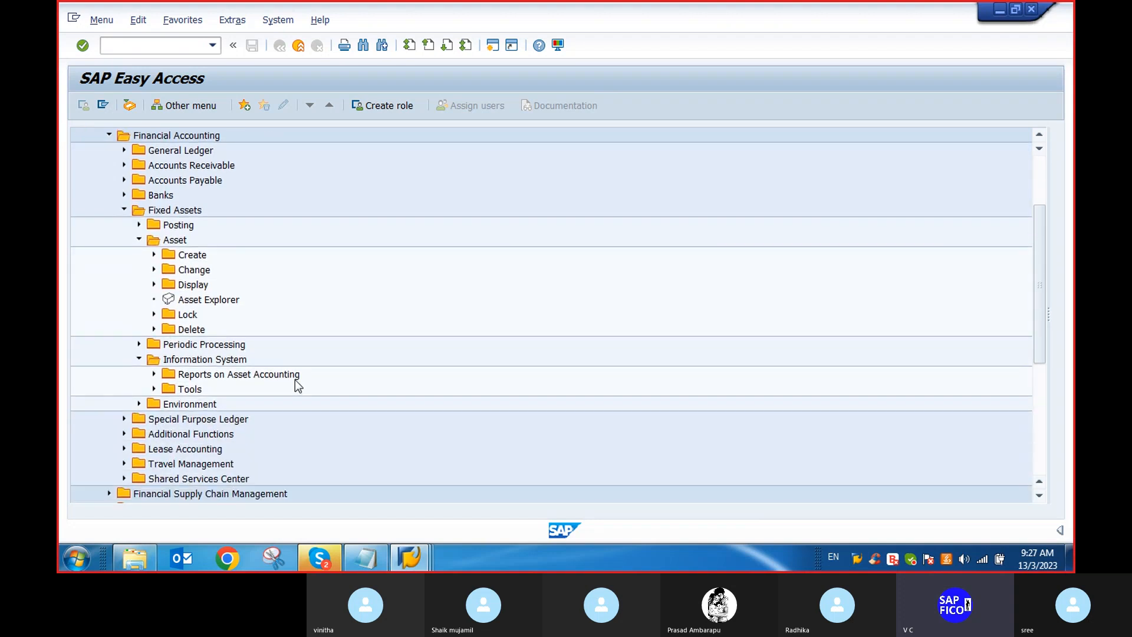
click(155, 374)
scroll(277, 398, down, 2)
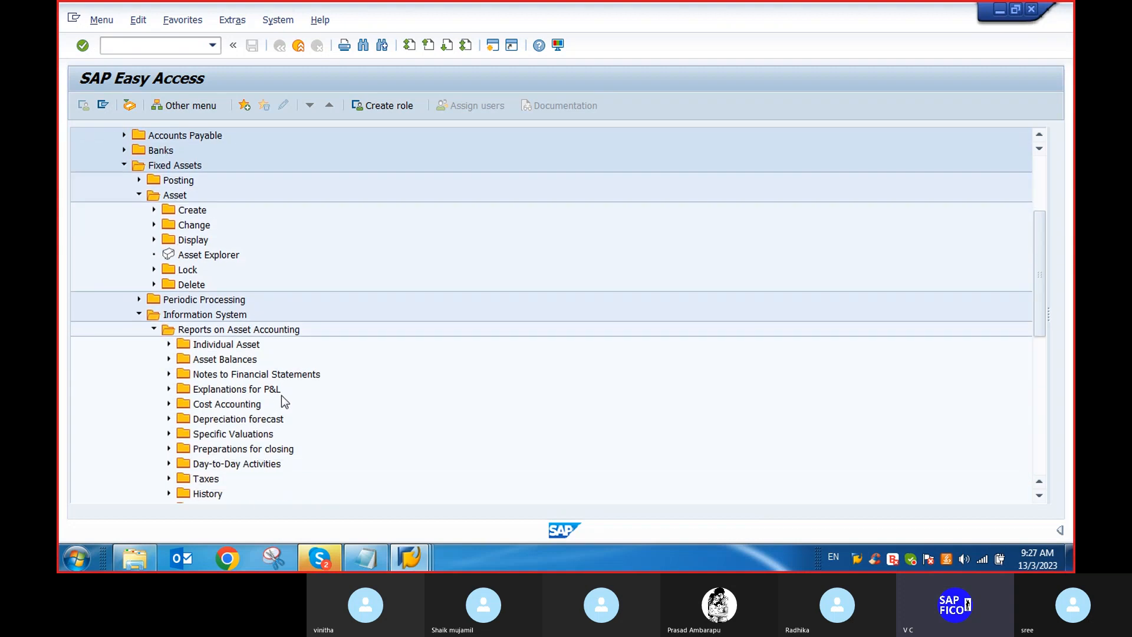
scroll(277, 387, down, 2)
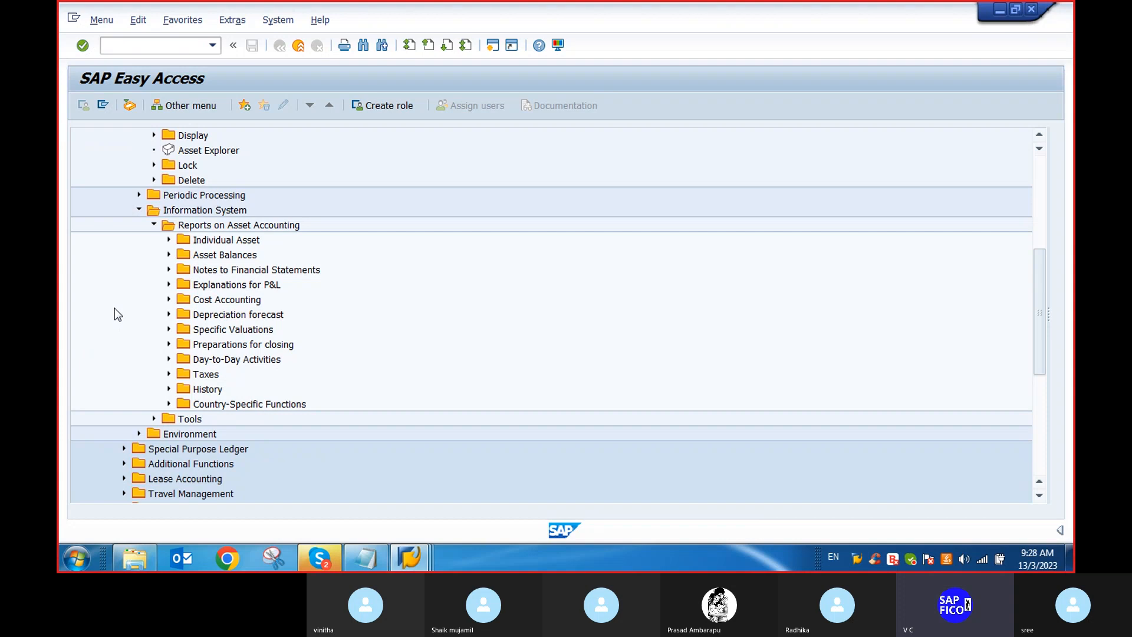
Step: Expand the Individual Asset and Asset Balances reports down to Balance Lists, and open Asset Explorer from the Individual Asset folder
click(168, 240)
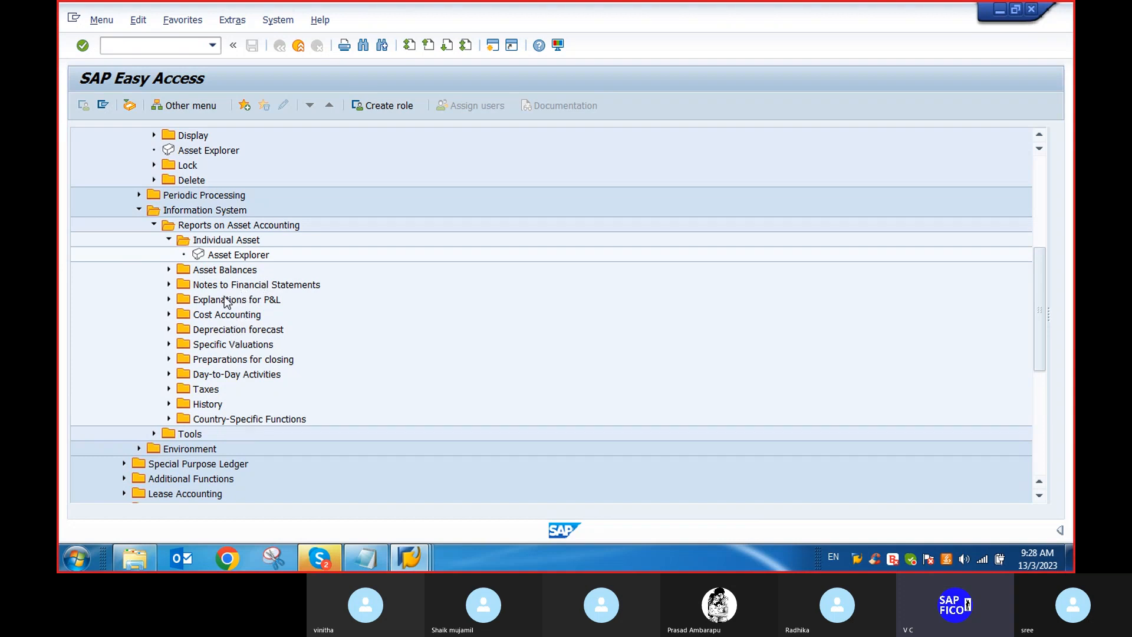
click(168, 270)
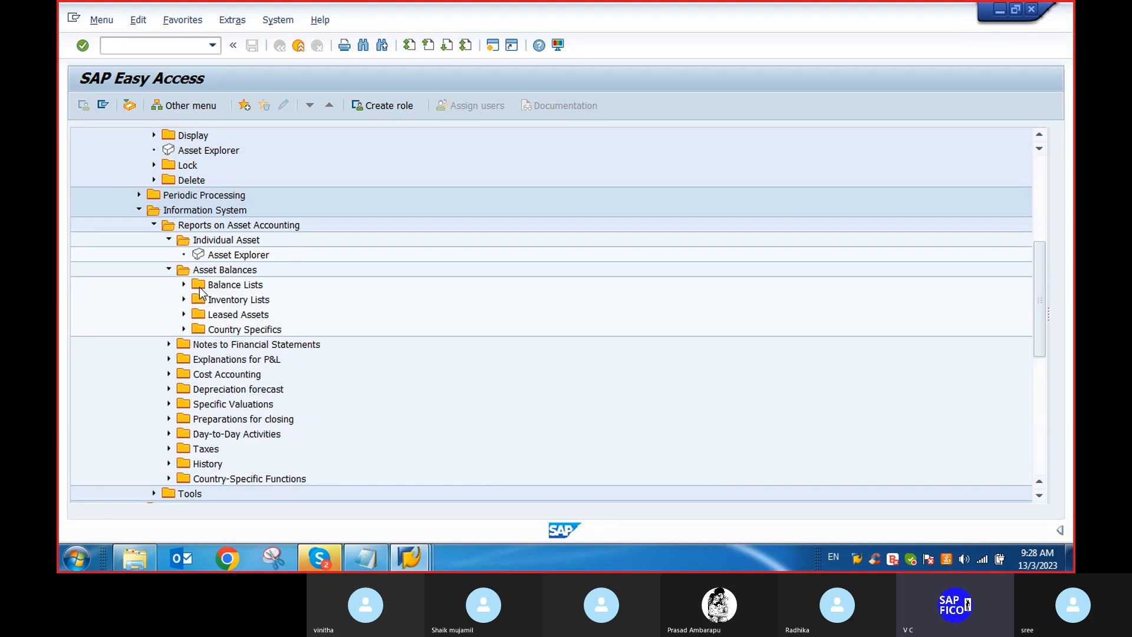
click(183, 284)
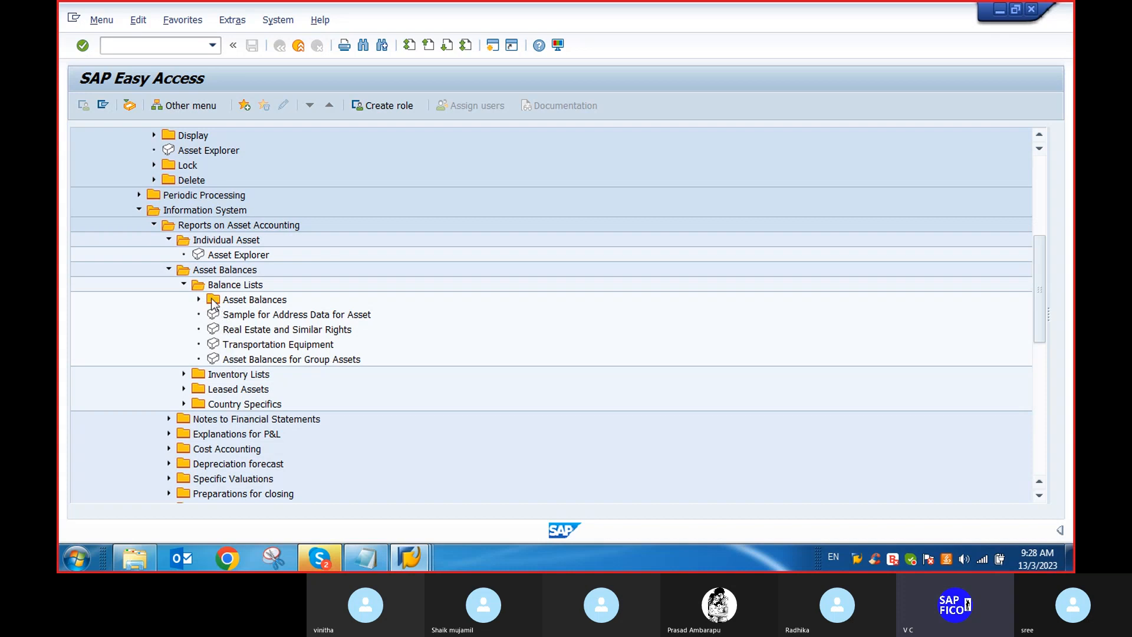
click(217, 257)
double_click(218, 253)
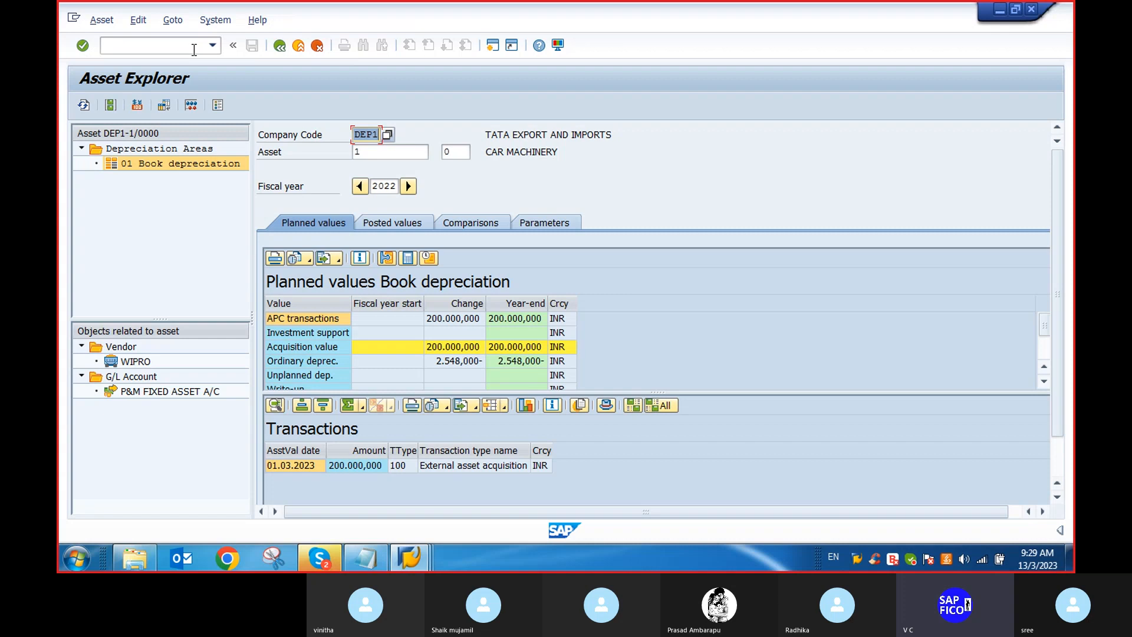
Step: Switch to the Notepad asset accounting notes, check the tasks following the asset report, and return to SAP
click(373, 554)
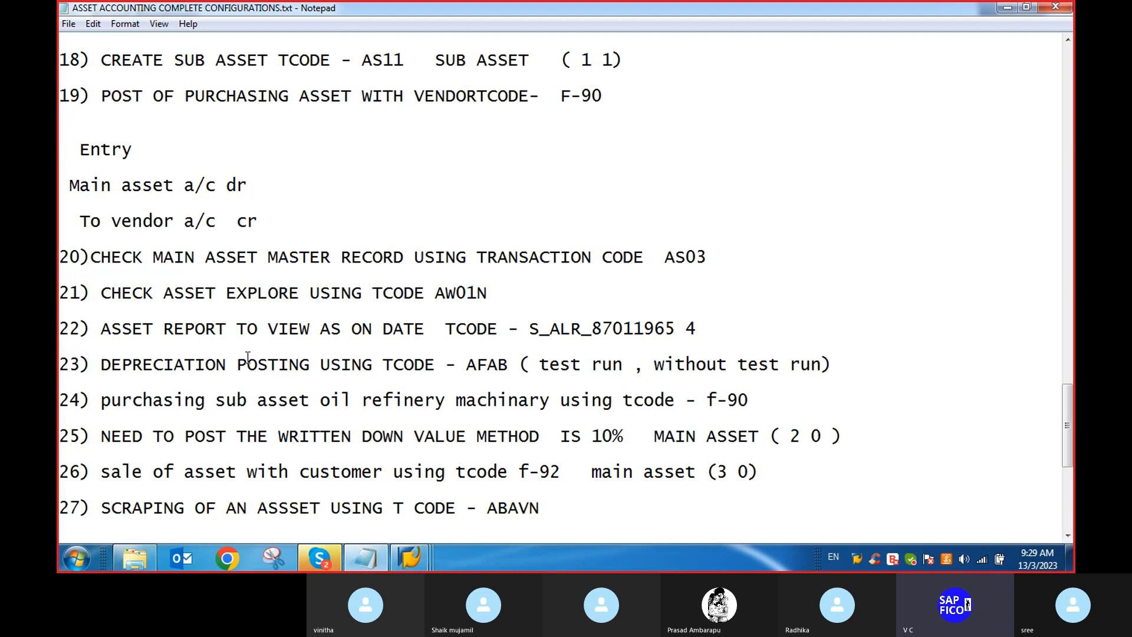
scroll(250, 361, down, 1)
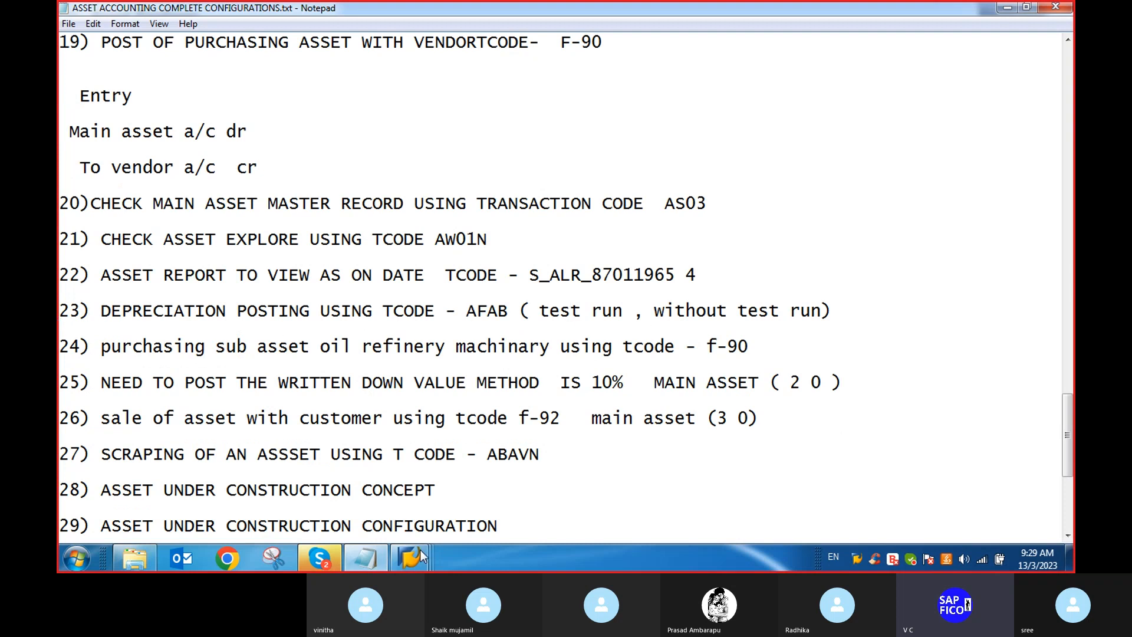
mouse_move(422, 554)
click(328, 454)
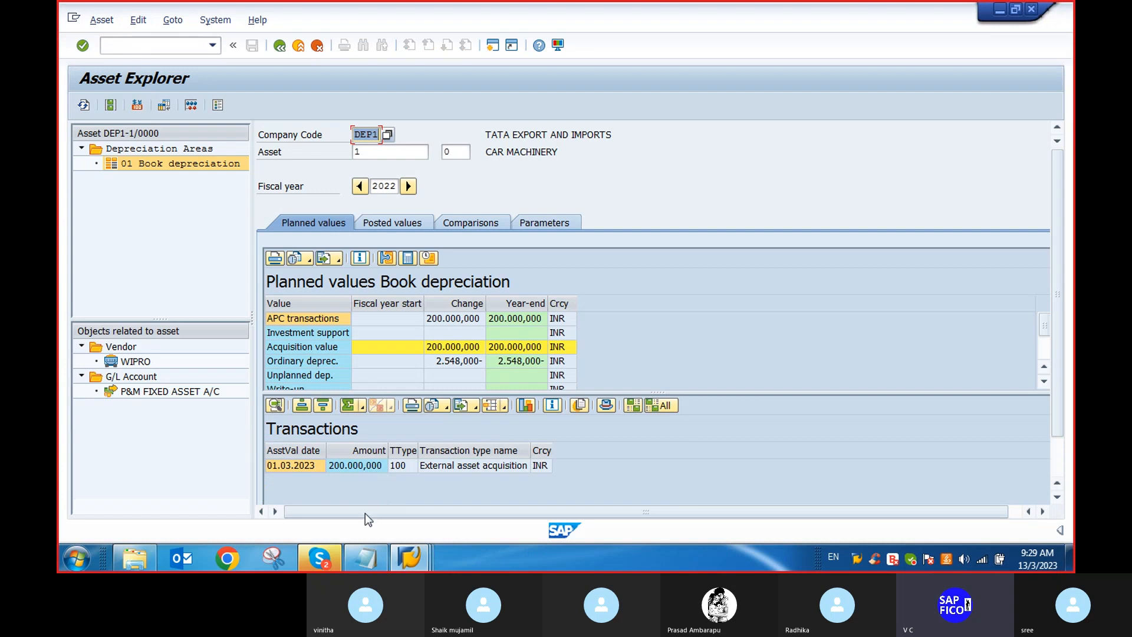
Step: Switch back to the Notepad notes and read the remaining asset accounting topics through item 31, asset procurement through purchase orders
click(373, 561)
scroll(382, 394, down, 2)
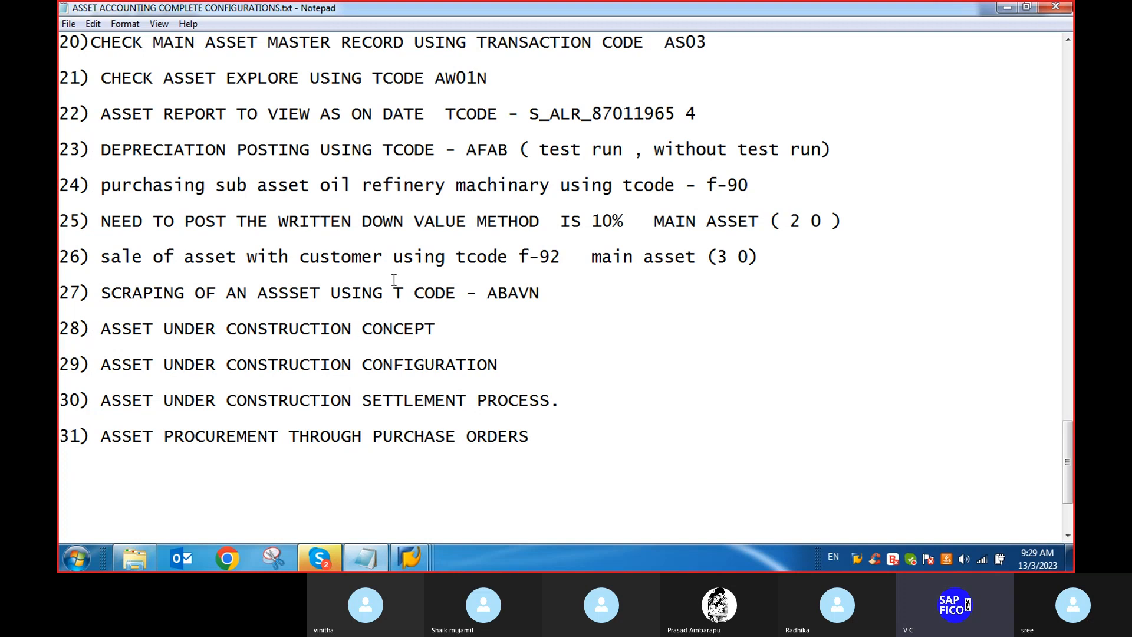
scroll(260, 344, down, 2)
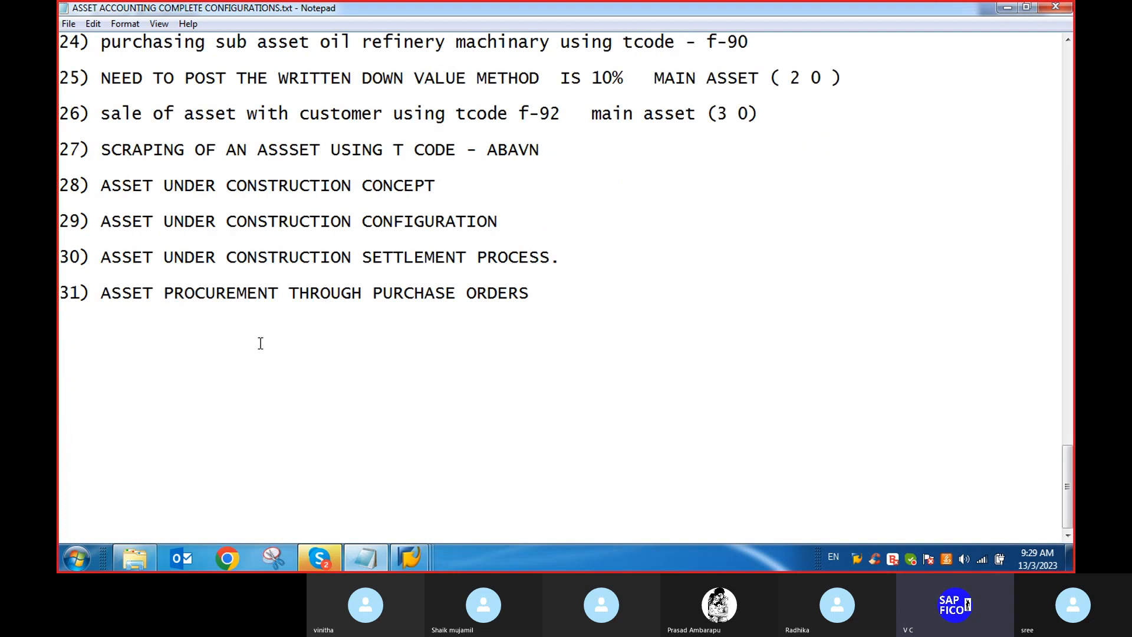
scroll(261, 342, up, 4)
scroll(262, 340, down, 4)
scroll(262, 339, up, 2)
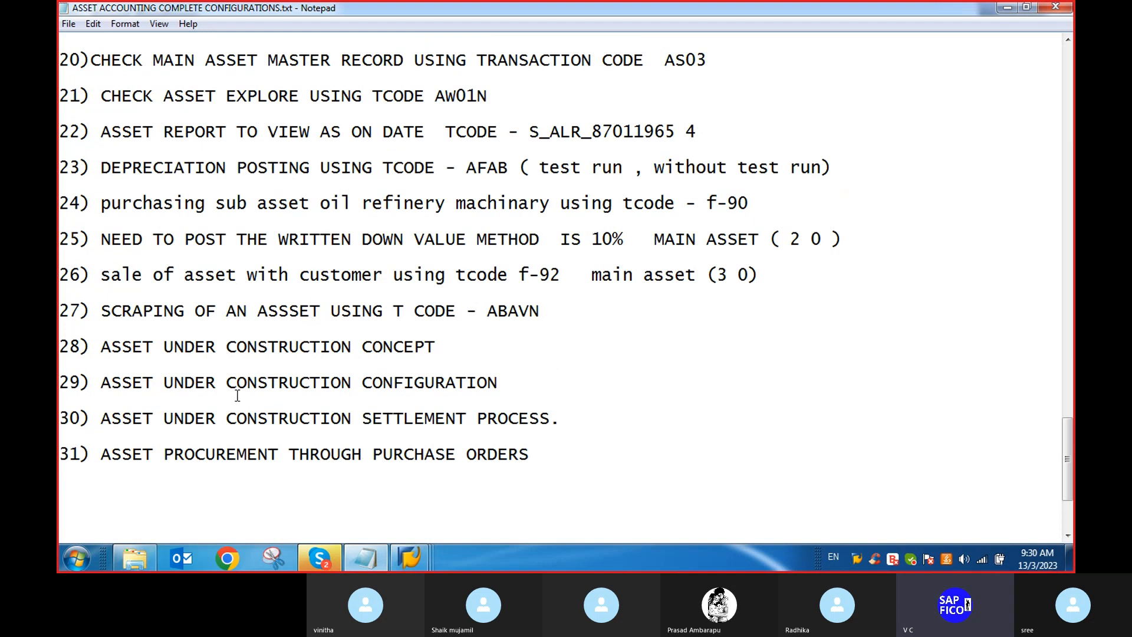
Step: Open ASSET UNDER CONSTRUCTION COMPLETE CONFIGURATION NOTEPAD.txt from the Downloads folder, maximize it, and skim its configuration steps
click(135, 557)
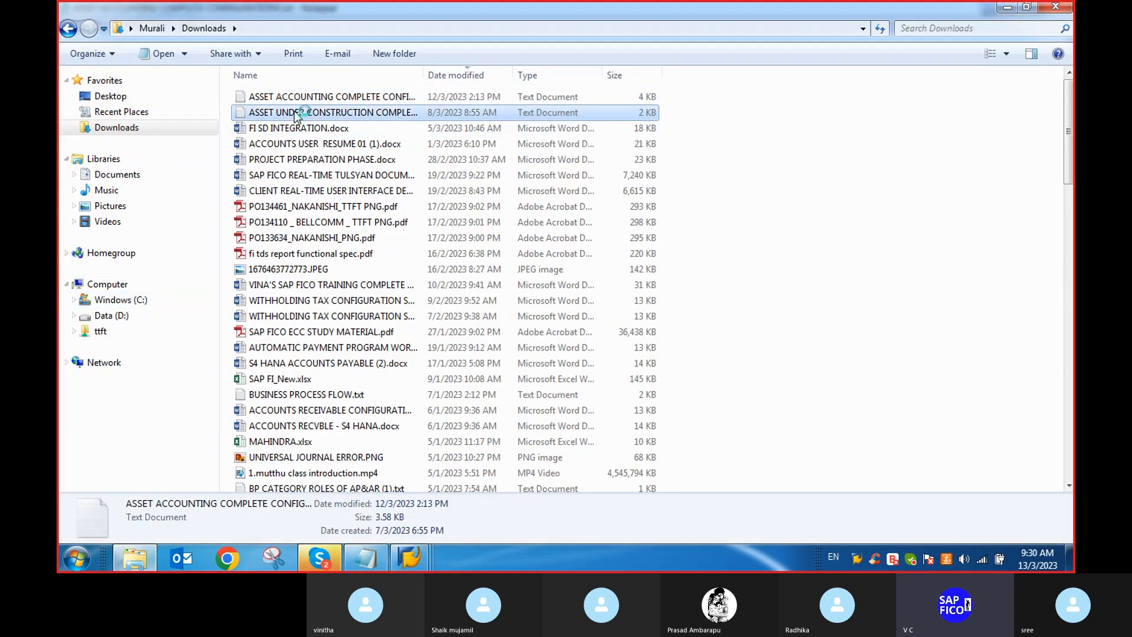
double_click(295, 112)
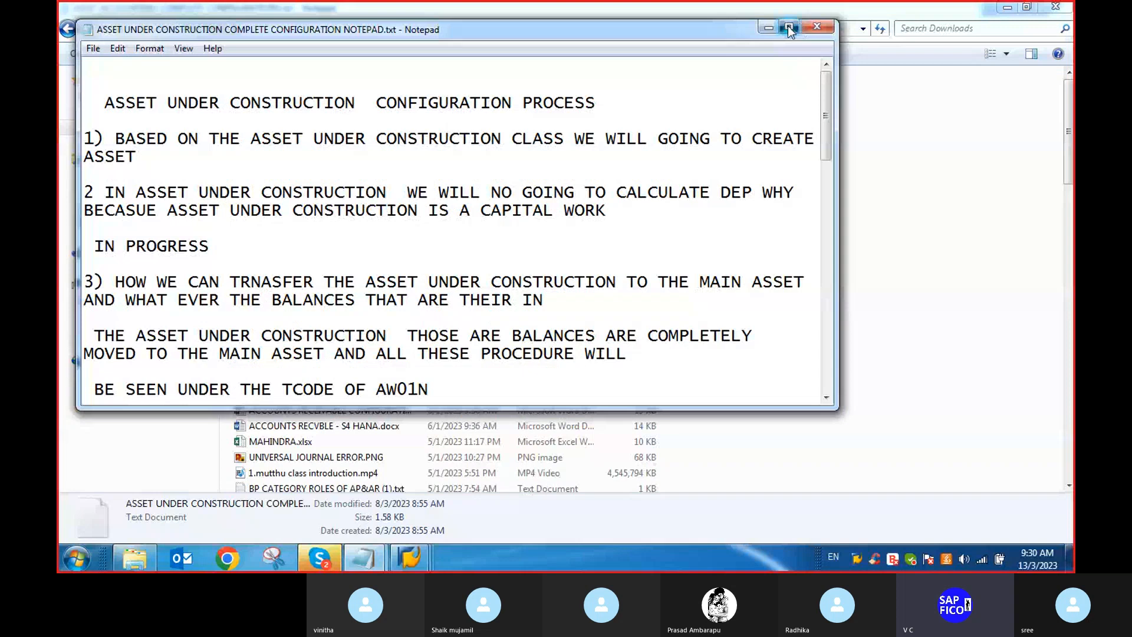
click(788, 26)
scroll(574, 166, down, 8)
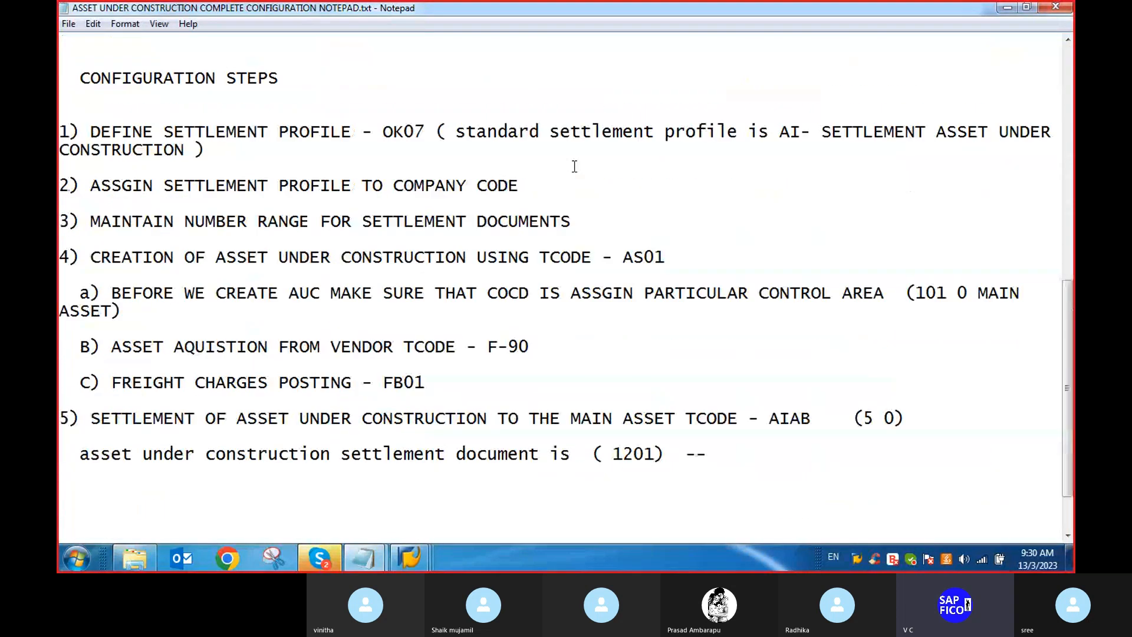
scroll(574, 166, up, 10)
Step: Switch to Skype to unmute the microphone, and return to the asset under construction notes with the floating call window closed
click(321, 558)
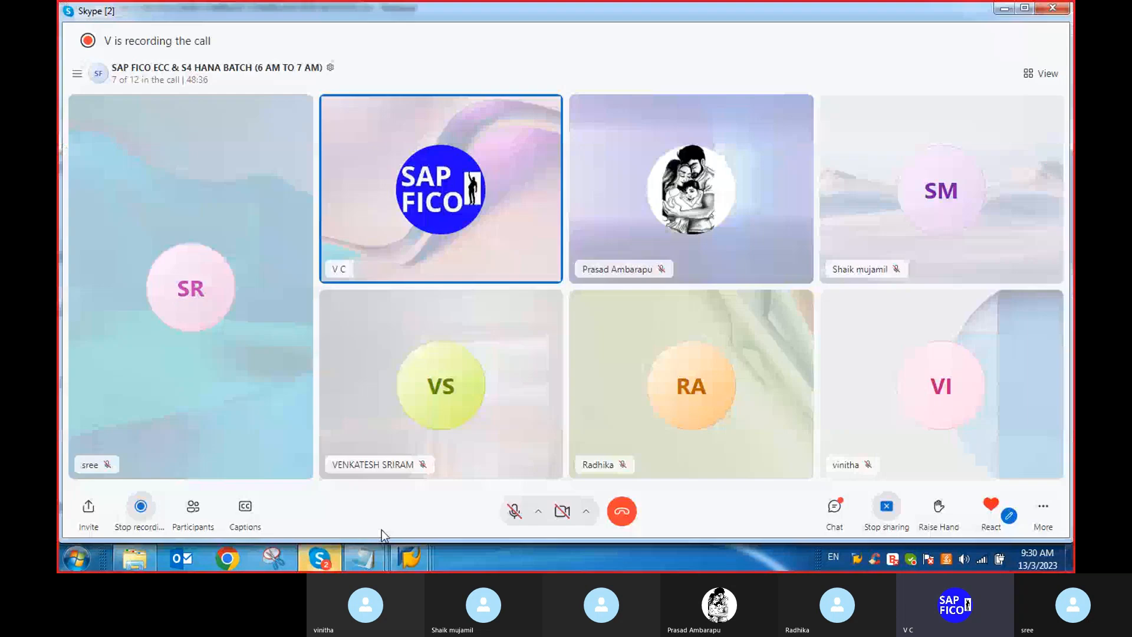
click(509, 512)
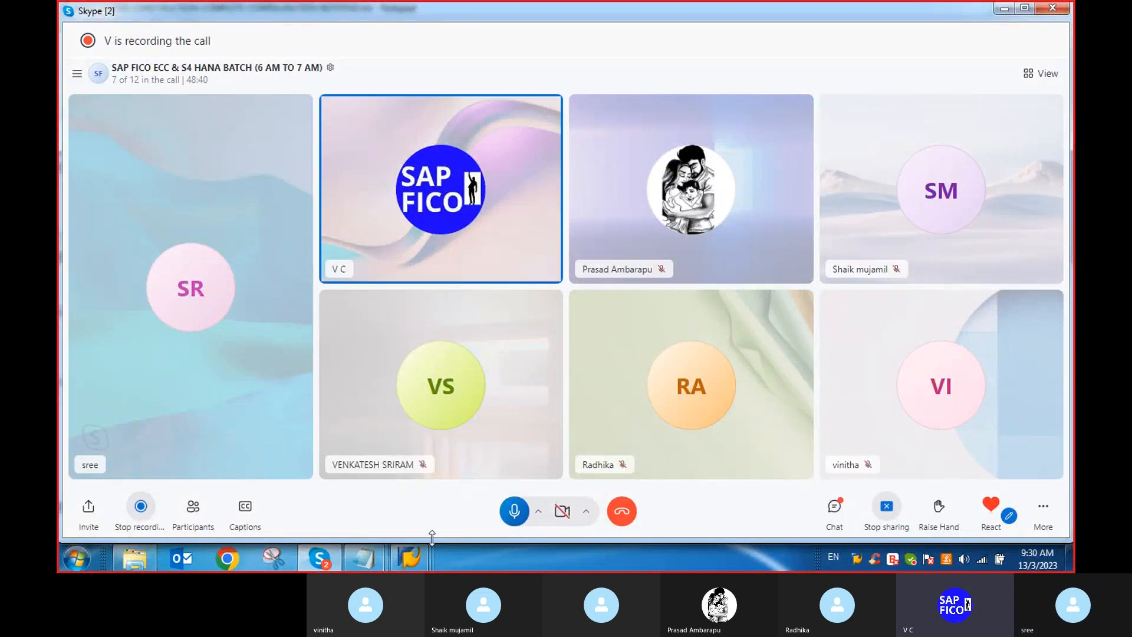
mouse_move(370, 560)
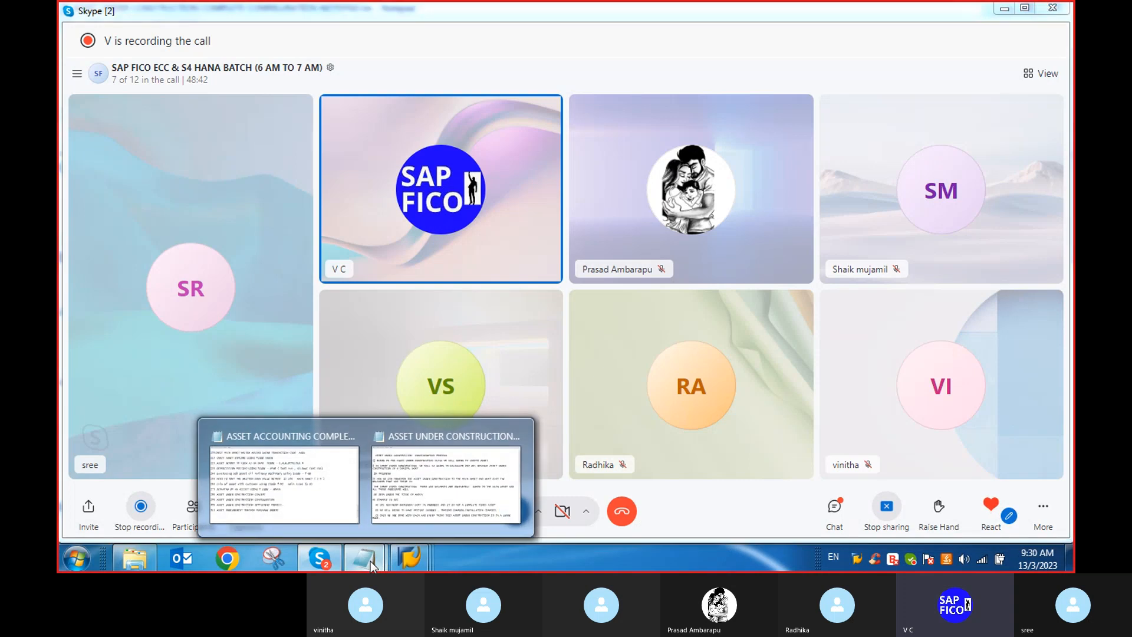
click(433, 486)
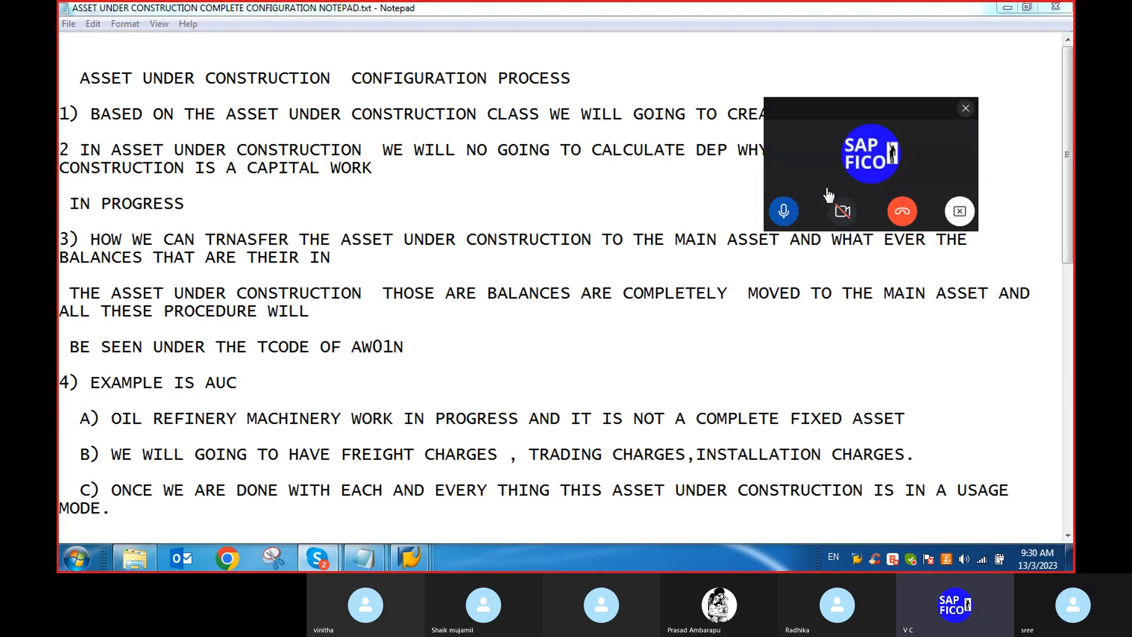
click(965, 109)
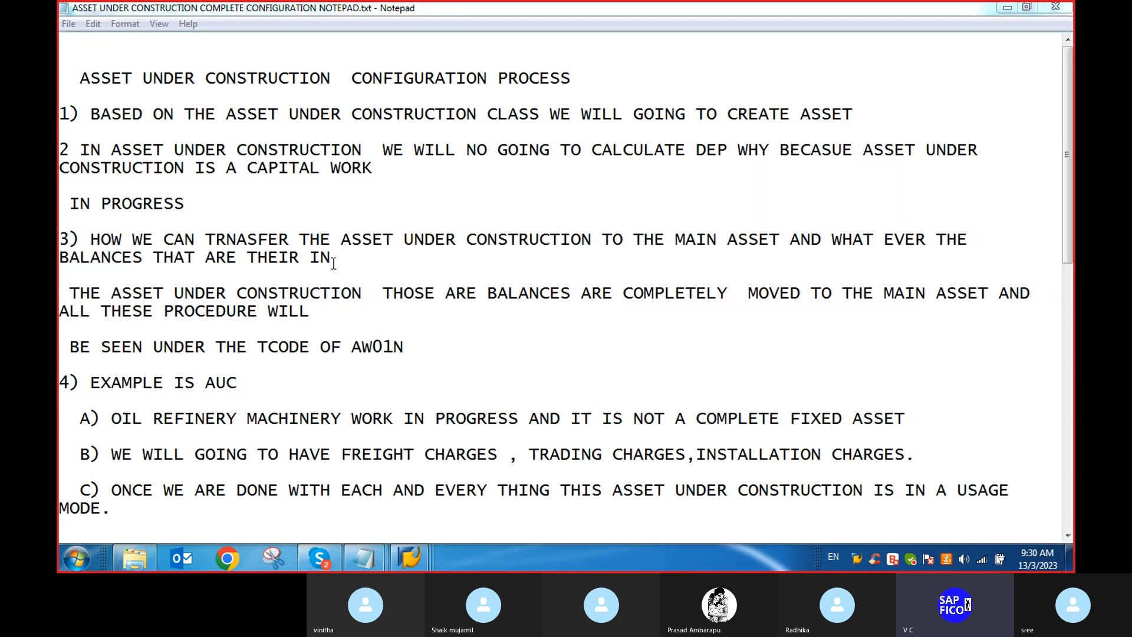
Step: Switch to the asset accounting notes, review the task list from items 20 to 31, and return to SAP's Asset Explorer
mouse_move(377, 560)
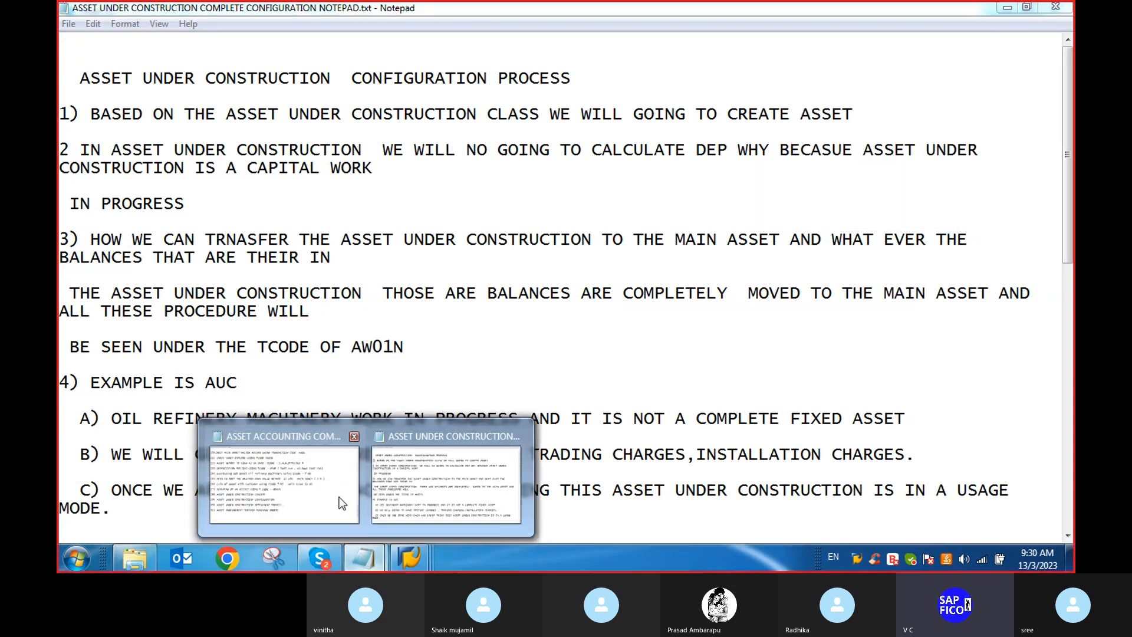
click(316, 497)
scroll(313, 282, up, 1)
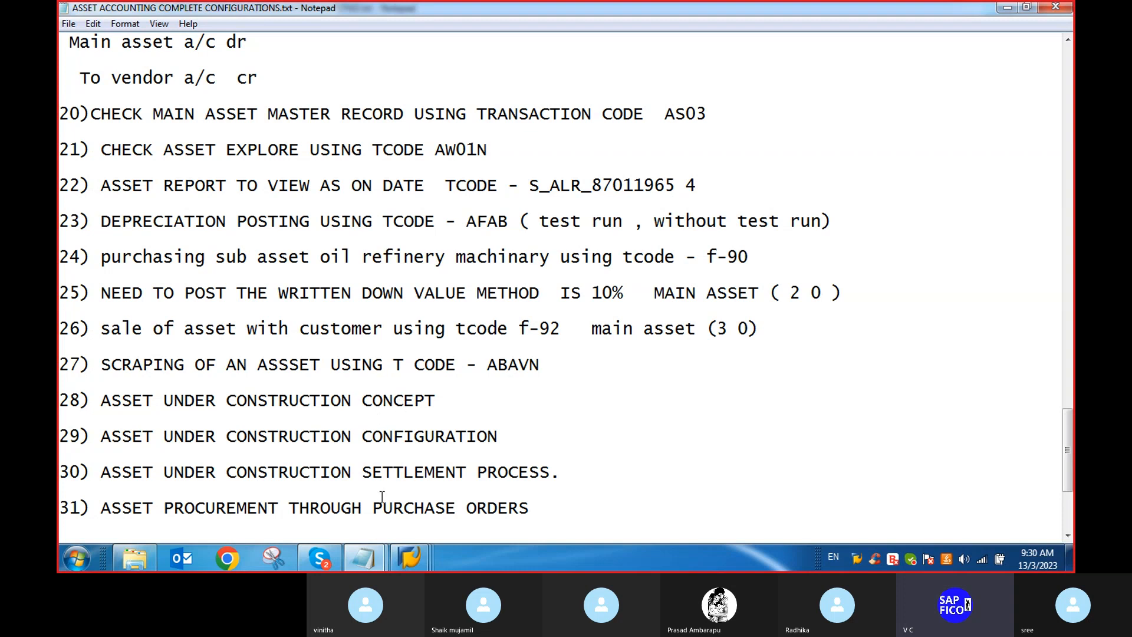
mouse_move(418, 569)
click(404, 483)
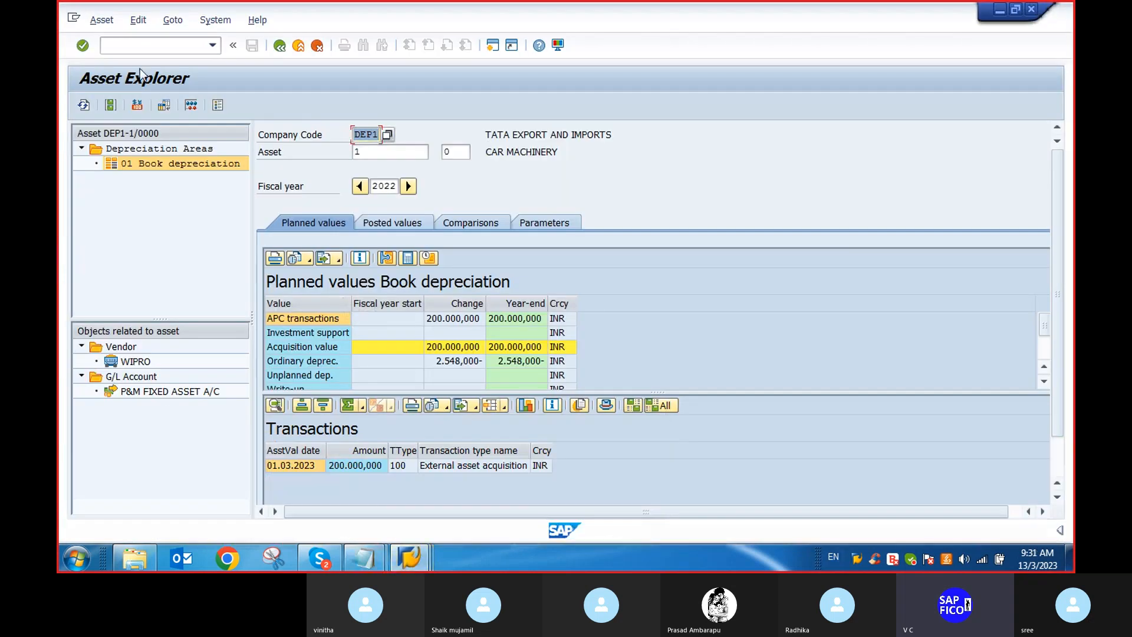
Step: Examine the CAR MACHINERY asset's posted values and planned depreciation through period 12, and leave Asset Explorer with /n
click(406, 227)
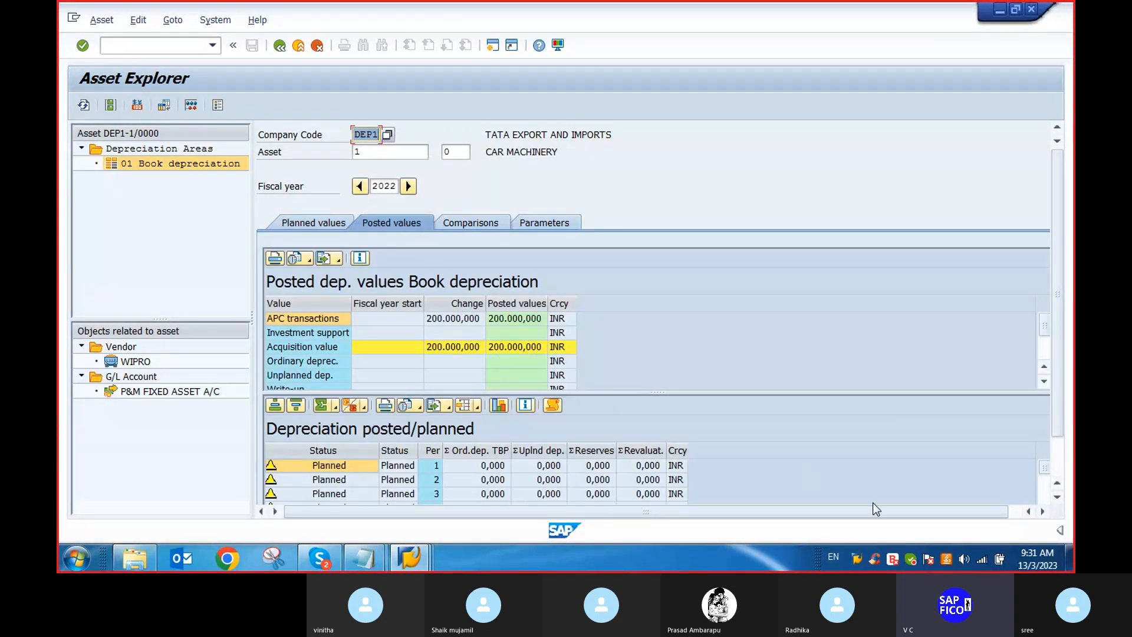
scroll(951, 438, down, 1)
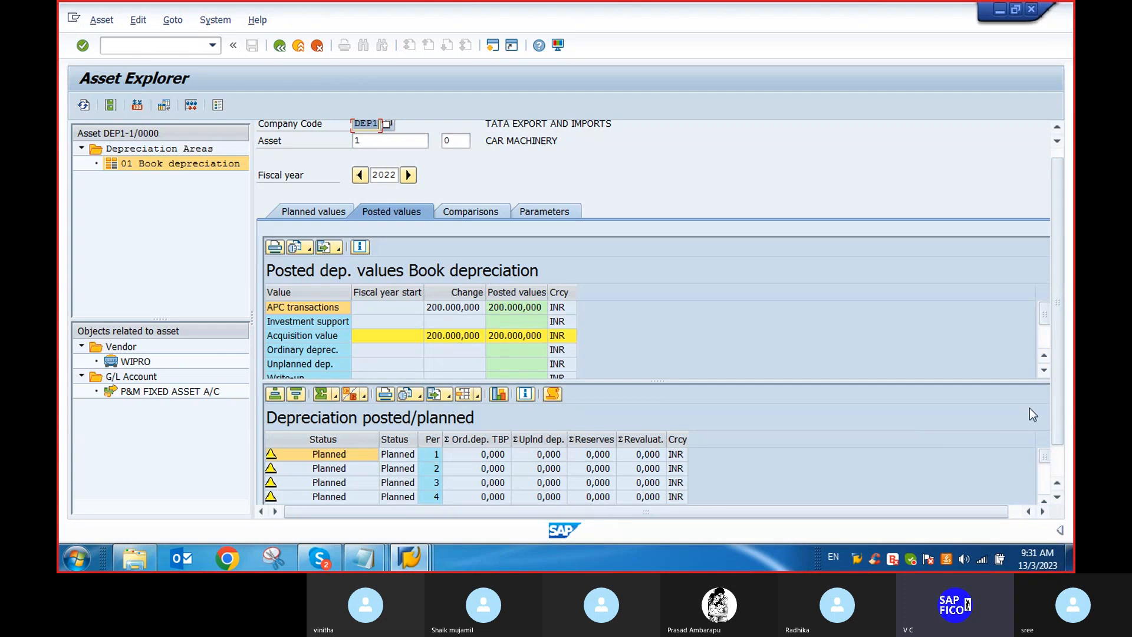
scroll(1030, 408, down, 5)
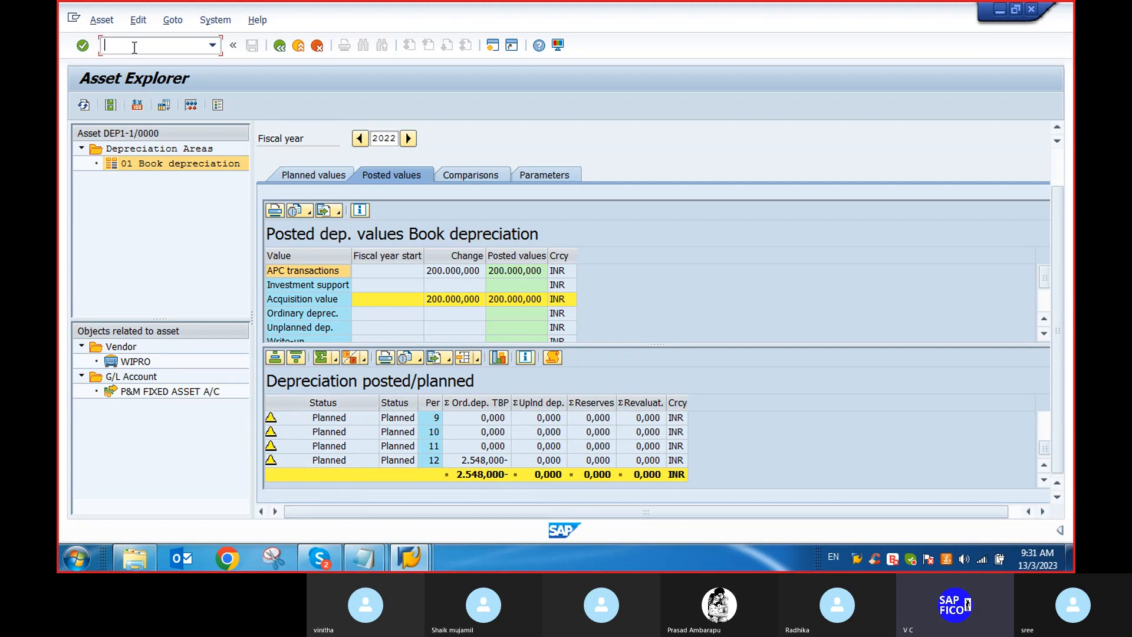
text(/n)
key(Return)
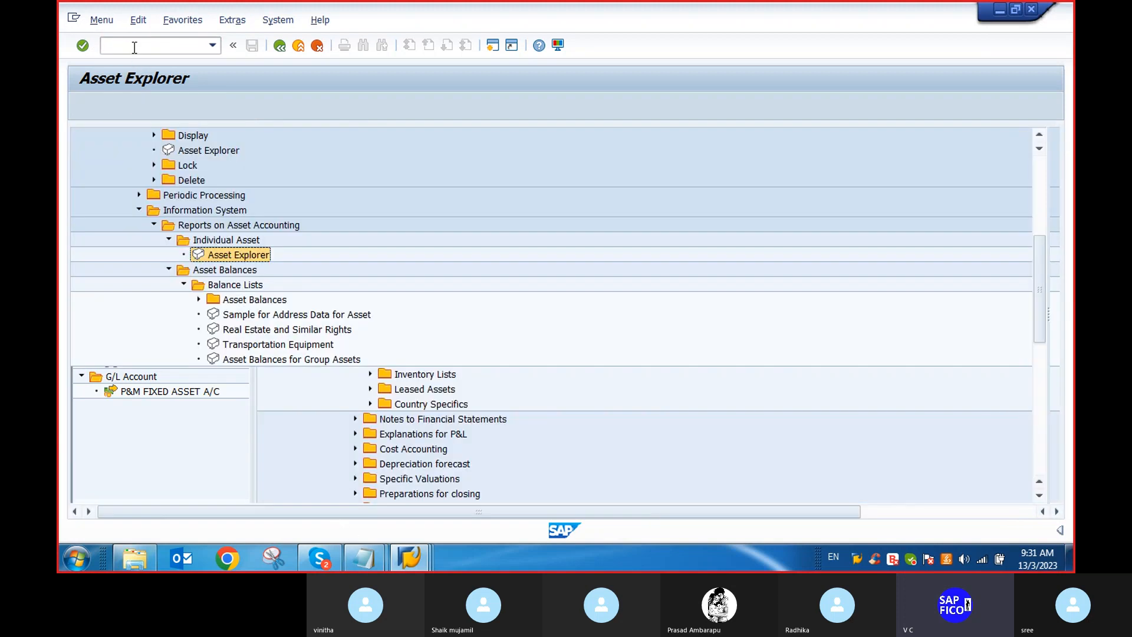
Step: Leave the current screen with /n and open the Depreciation Posting Run with transaction AFAB
click(134, 47)
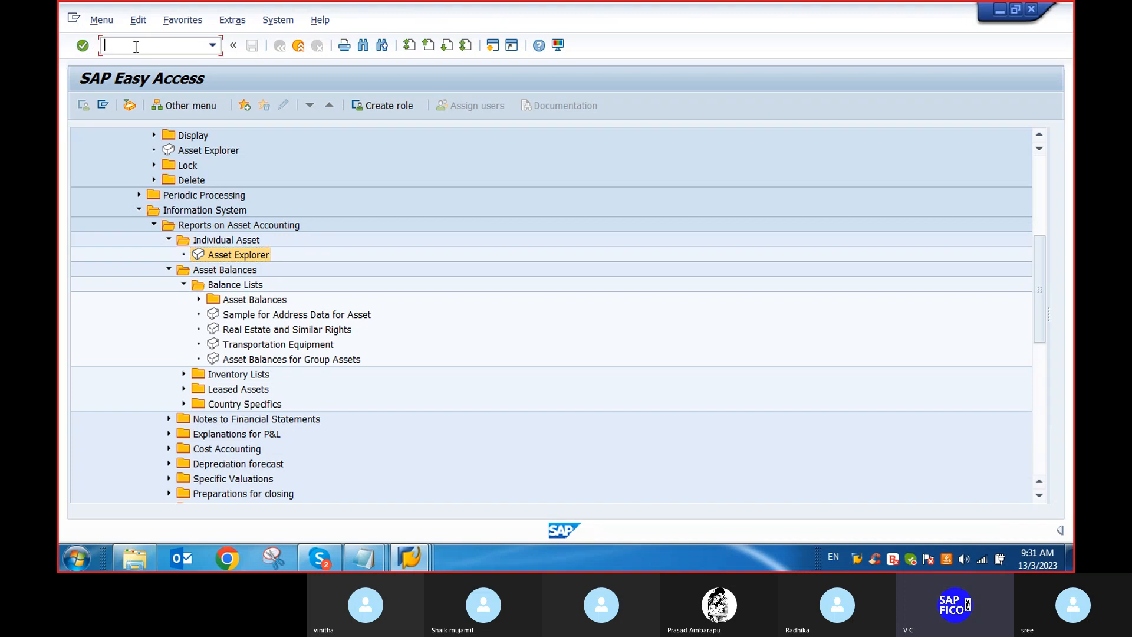
text(/n)
key(Return)
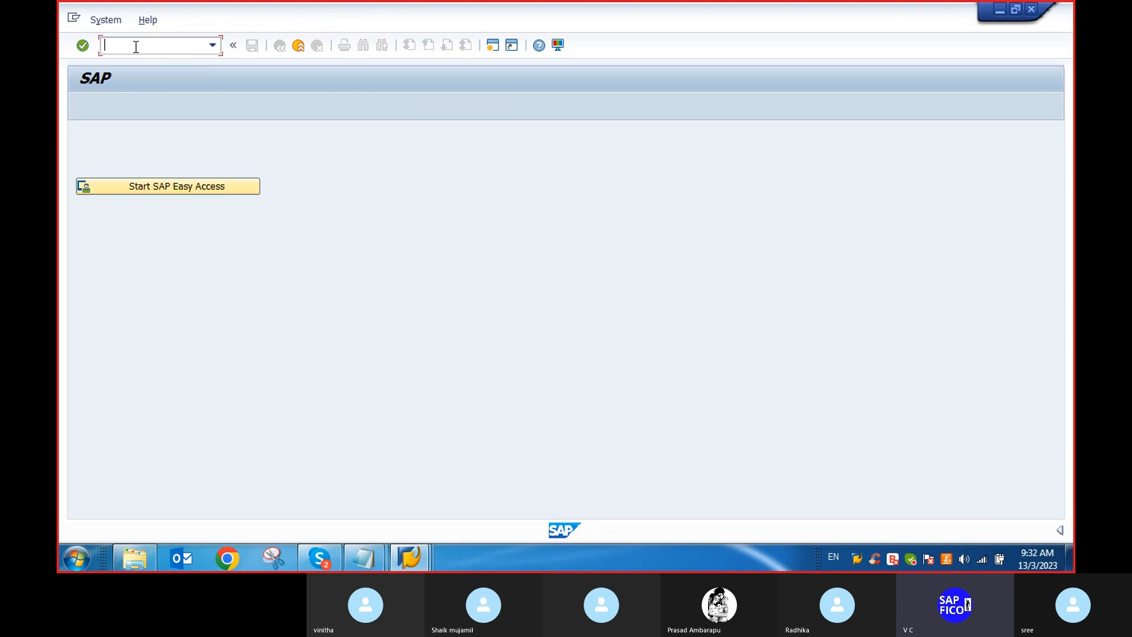
text(AFAB)
key(Return)
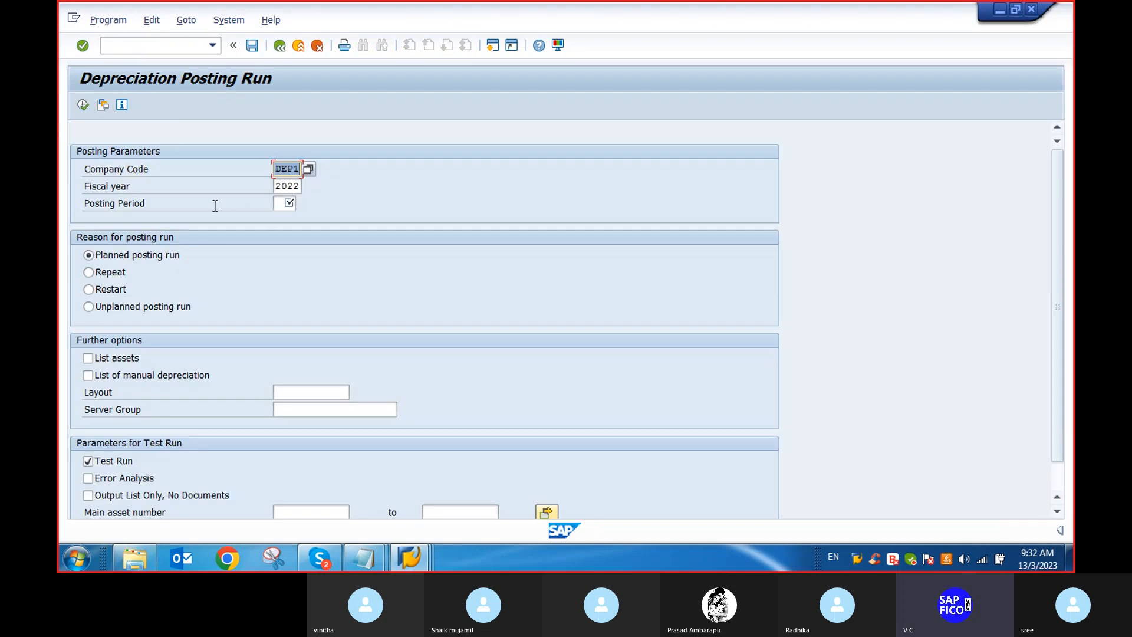
Step: Set the posting period to 12 and choose Unplanned posting run as the reason for DEP1's 2022 depreciation run
click(285, 203)
text(12)
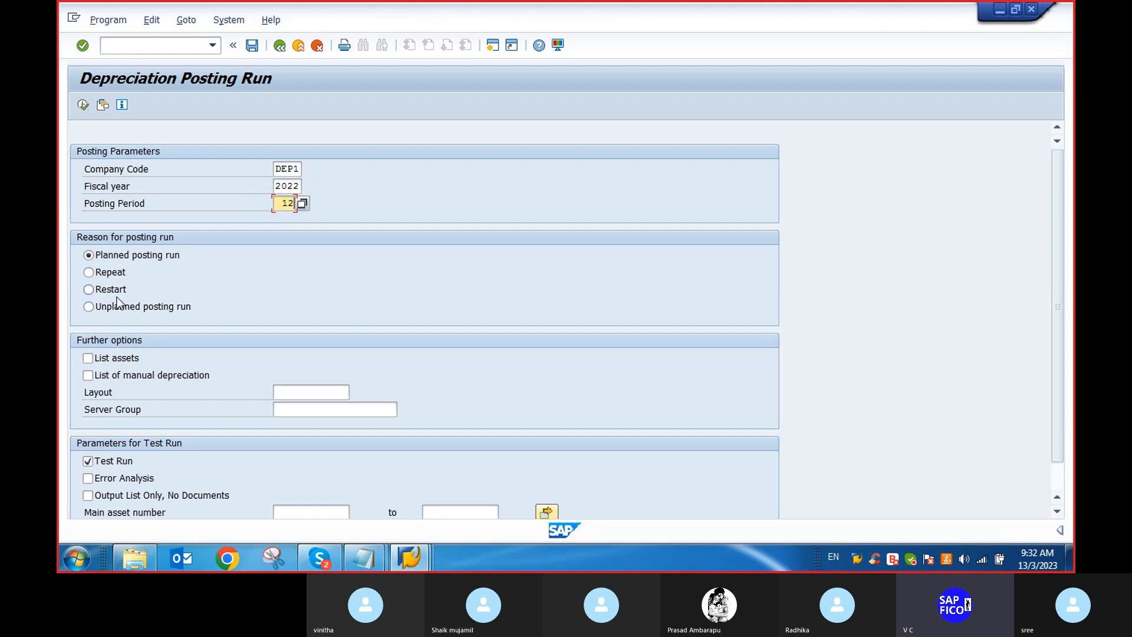
click(88, 306)
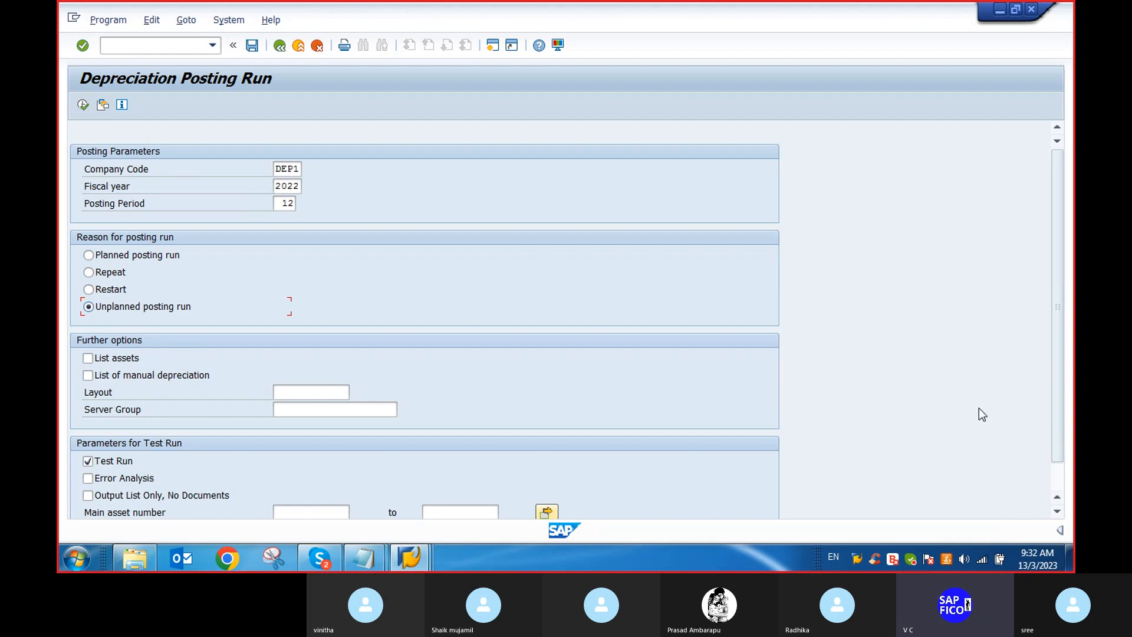
drag(1056, 392, 1059, 413)
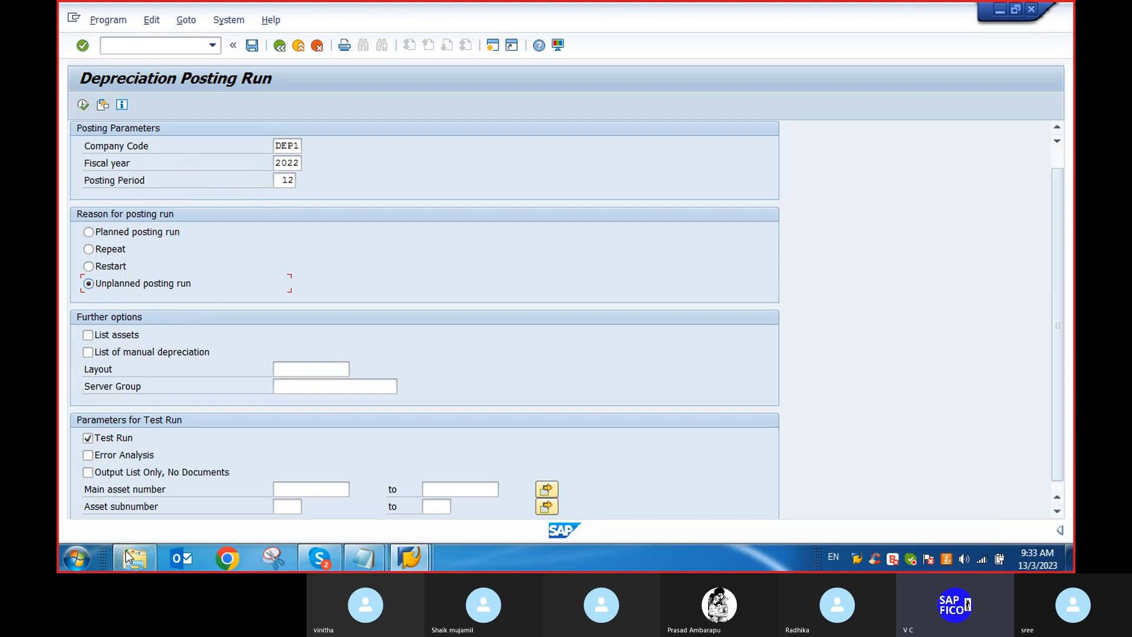
mouse_move(127, 554)
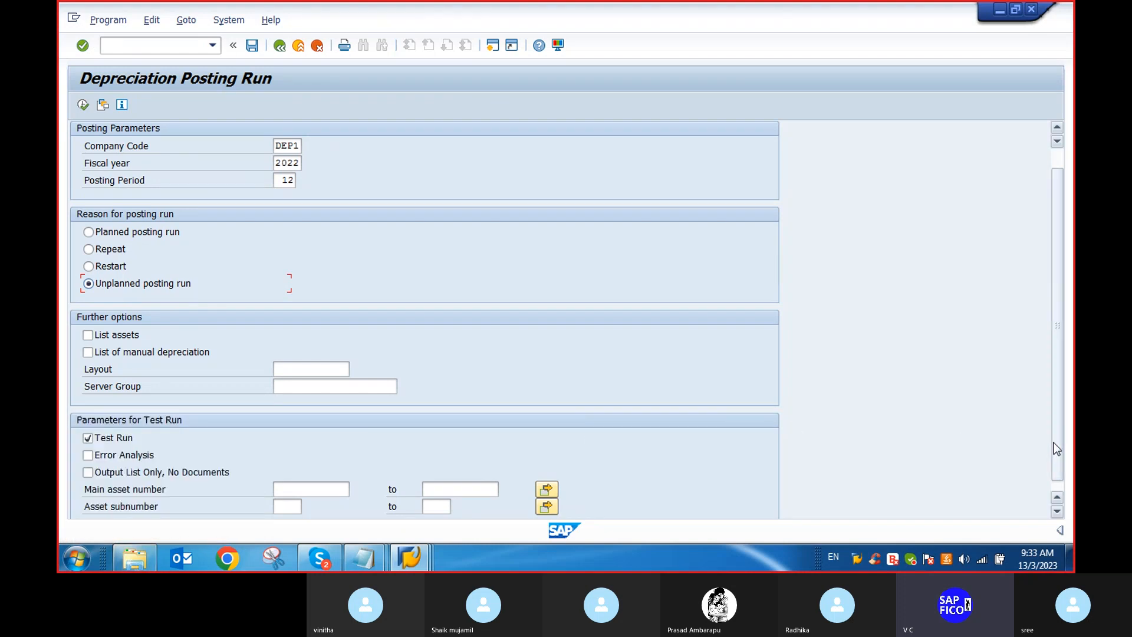
drag(1060, 442, 1056, 457)
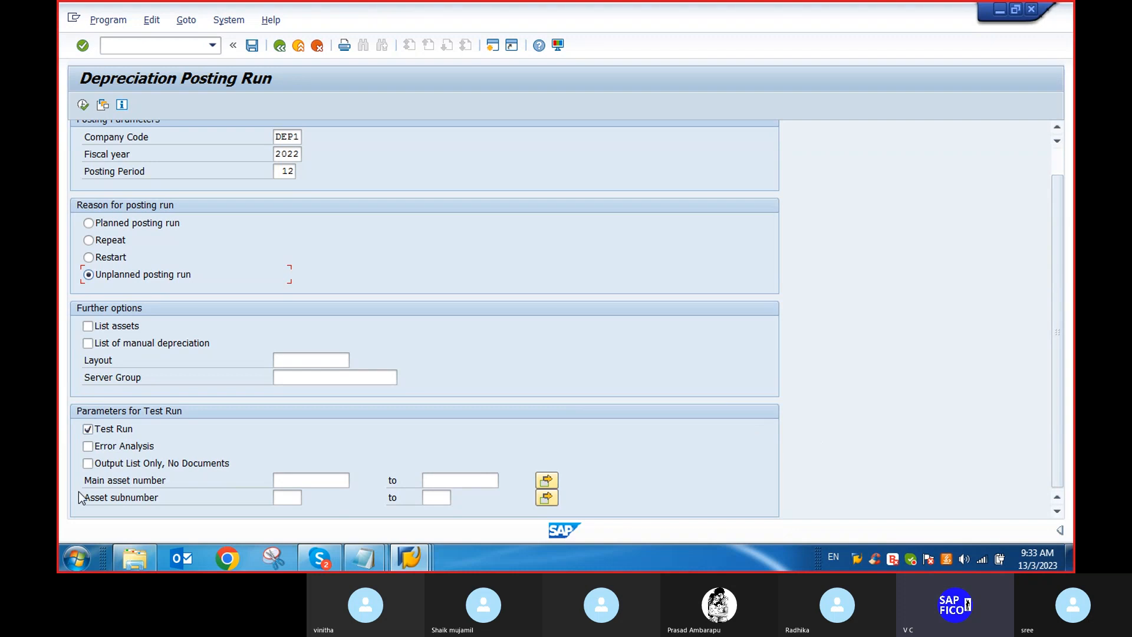
Step: Enable Error Analysis and limit the test run to DEP1's CAR MACHINERY main asset 1, subnumber 0, from the value list
click(88, 446)
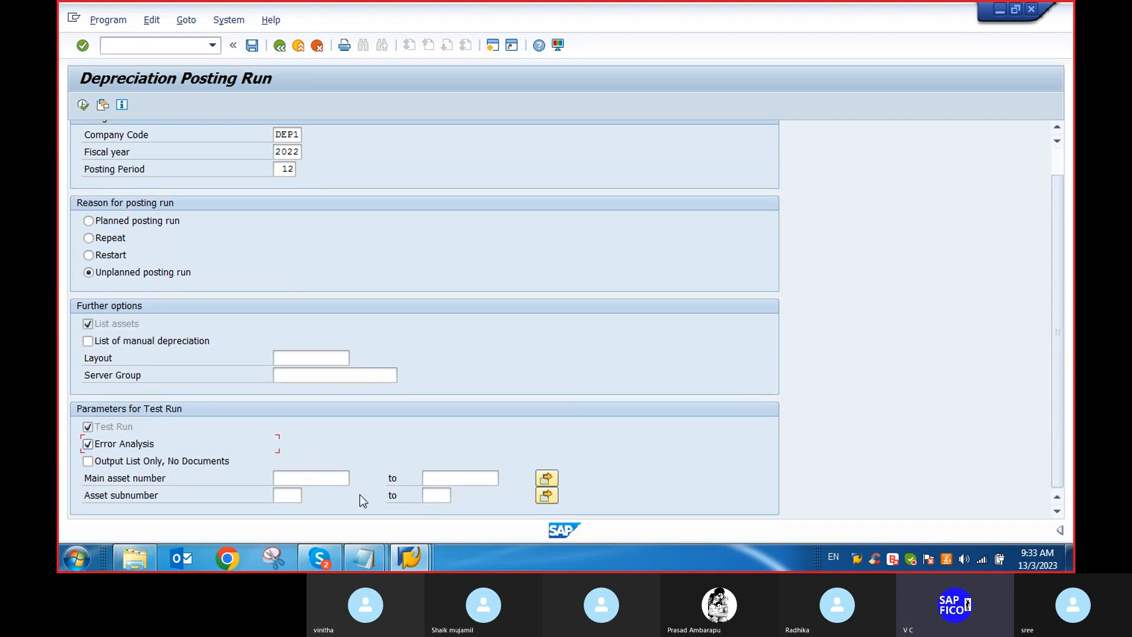
click(307, 483)
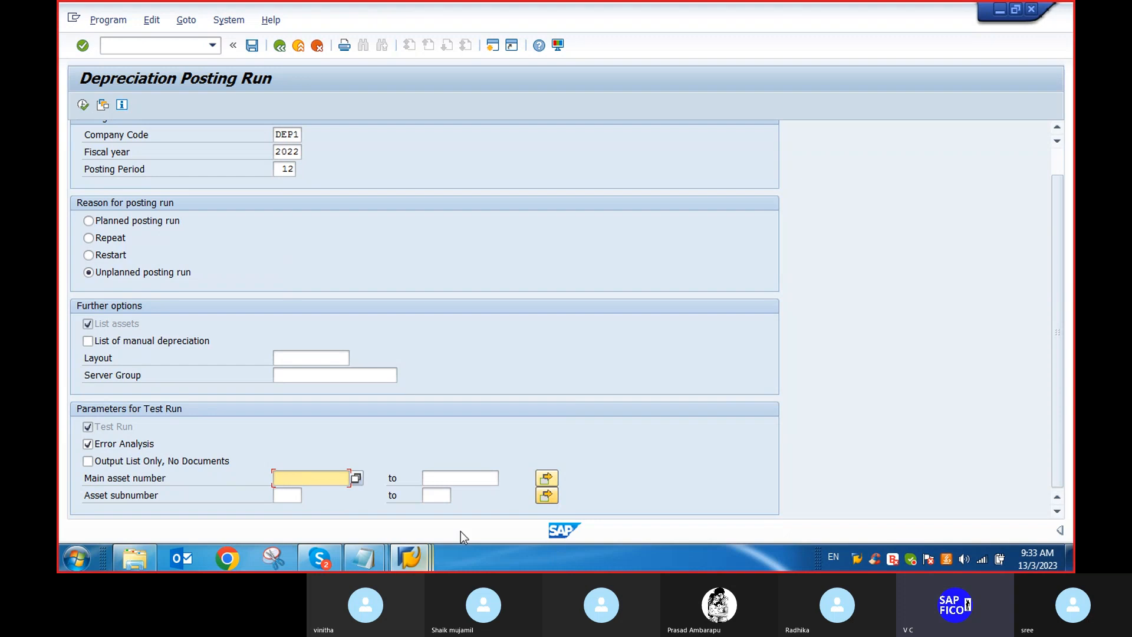
click(356, 479)
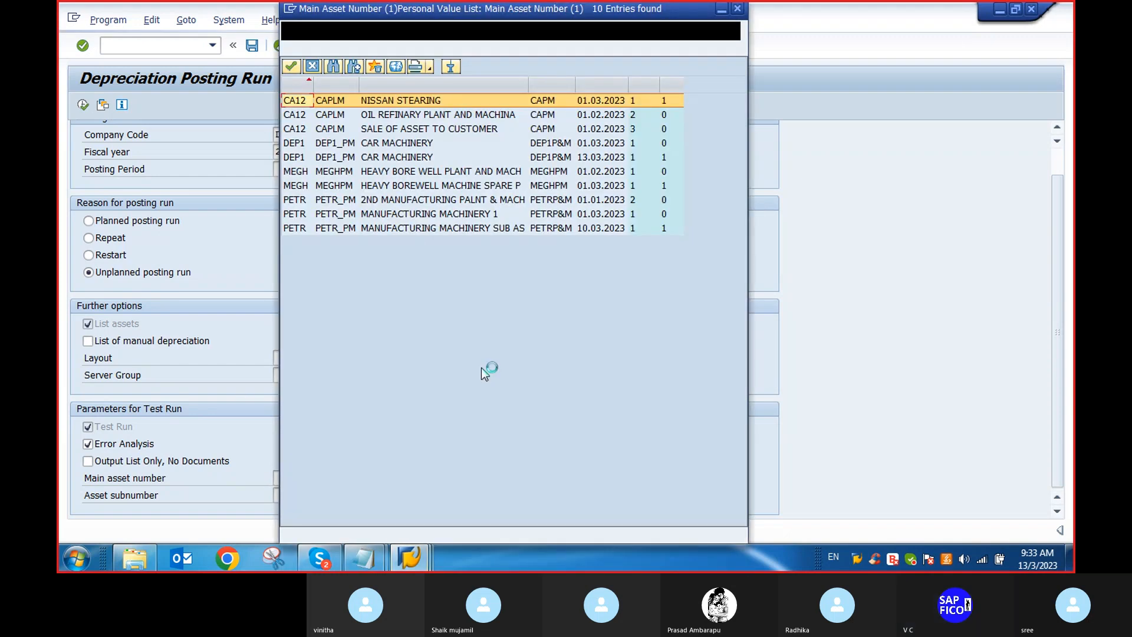
click(329, 145)
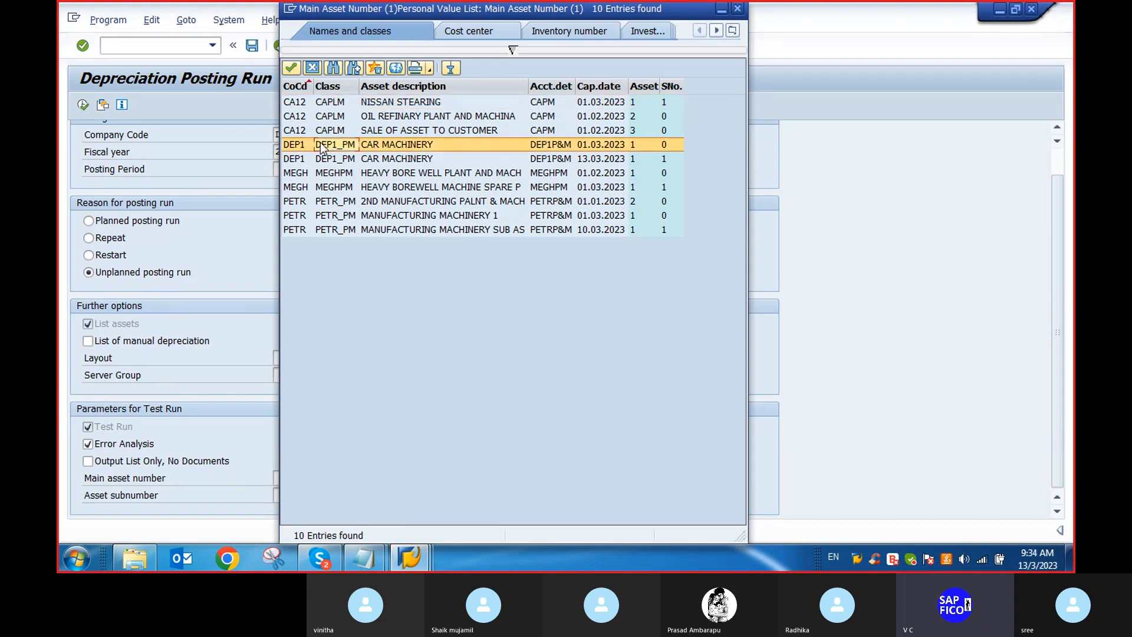
double_click(319, 148)
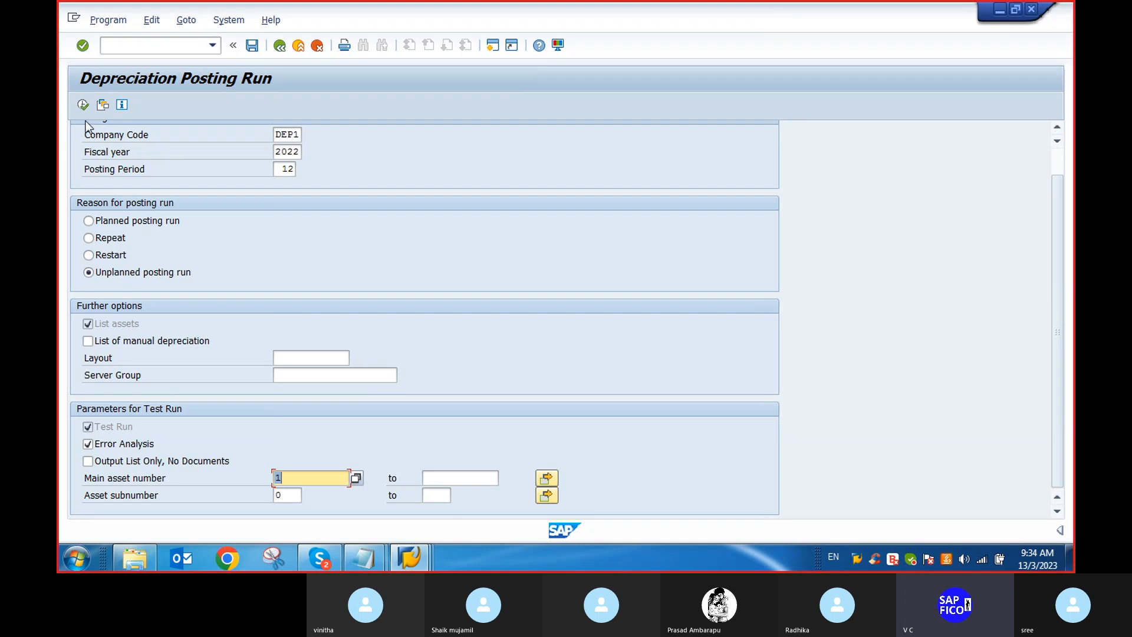
Step: Execute the error analysis run online, check its error list, and return to the posting run parameters
click(84, 105)
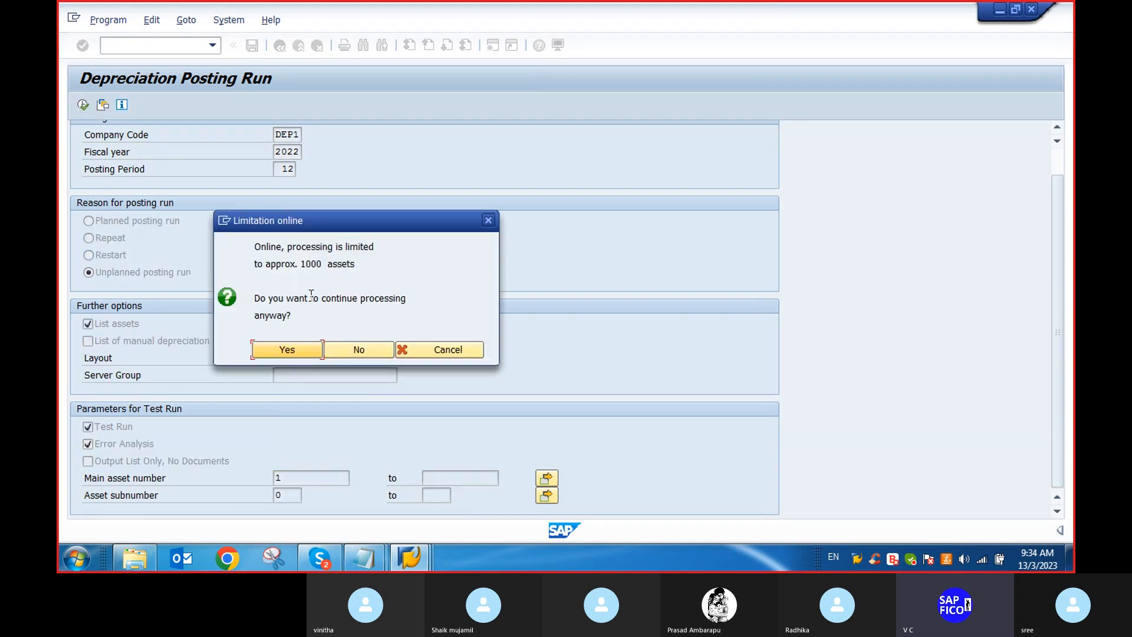
click(287, 349)
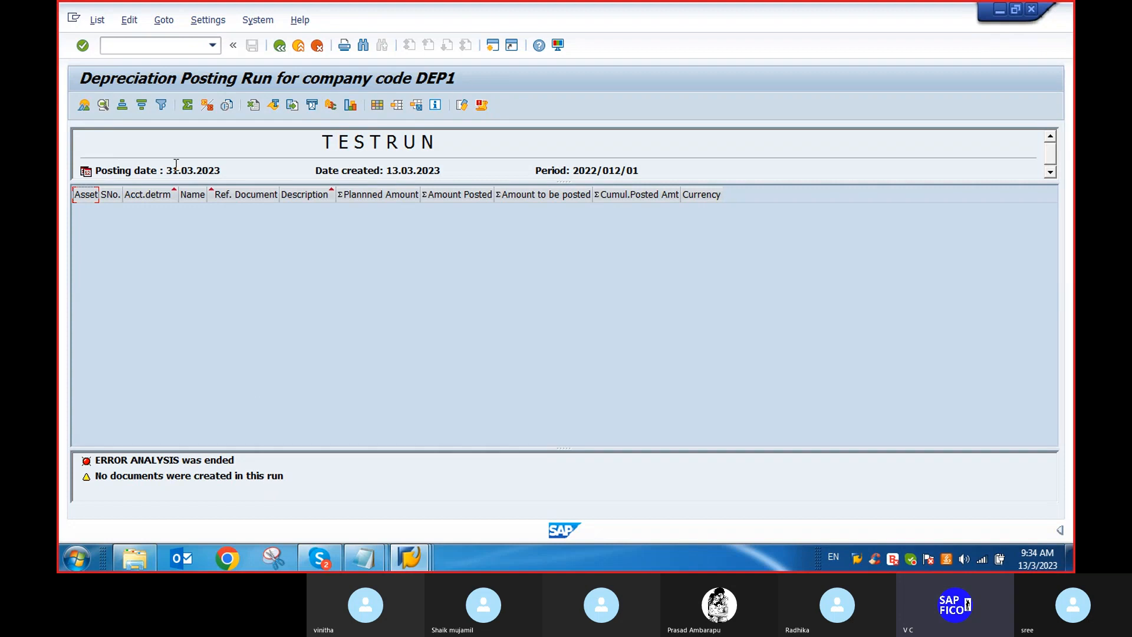
click(482, 106)
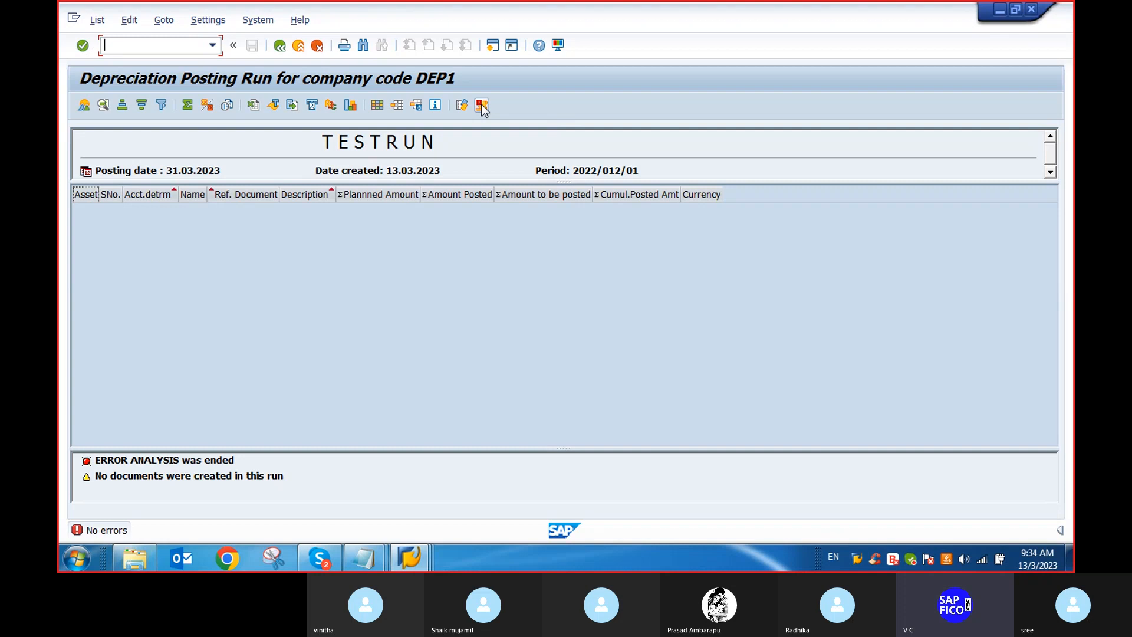
click(279, 46)
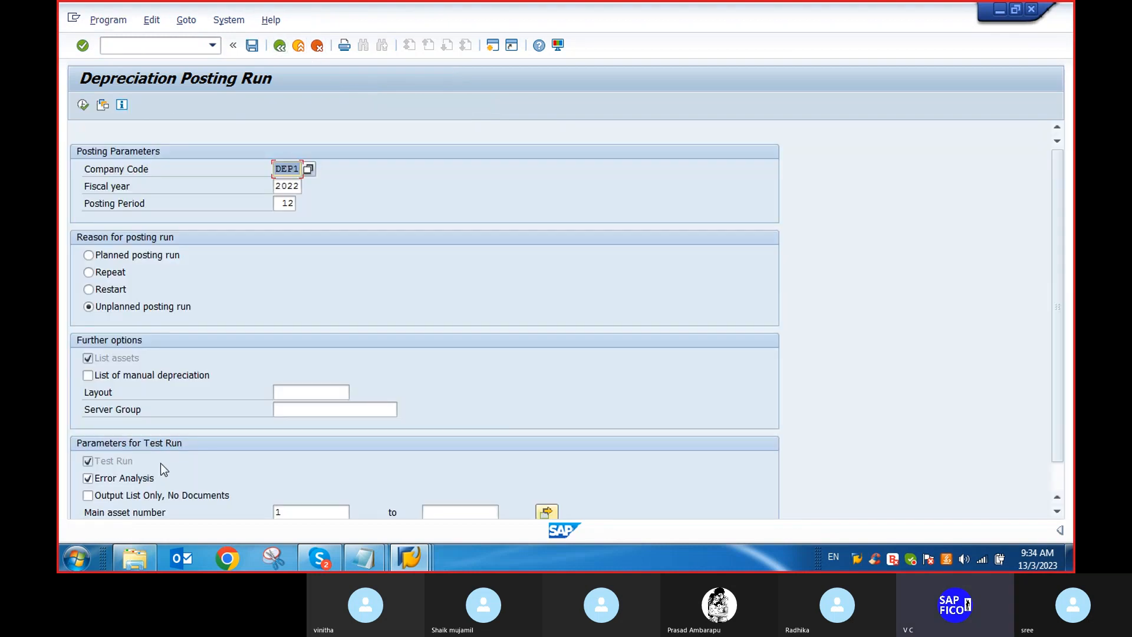
Step: Disable Error Analysis and List assets, and execute the depreciation posting run online as a test run
click(87, 480)
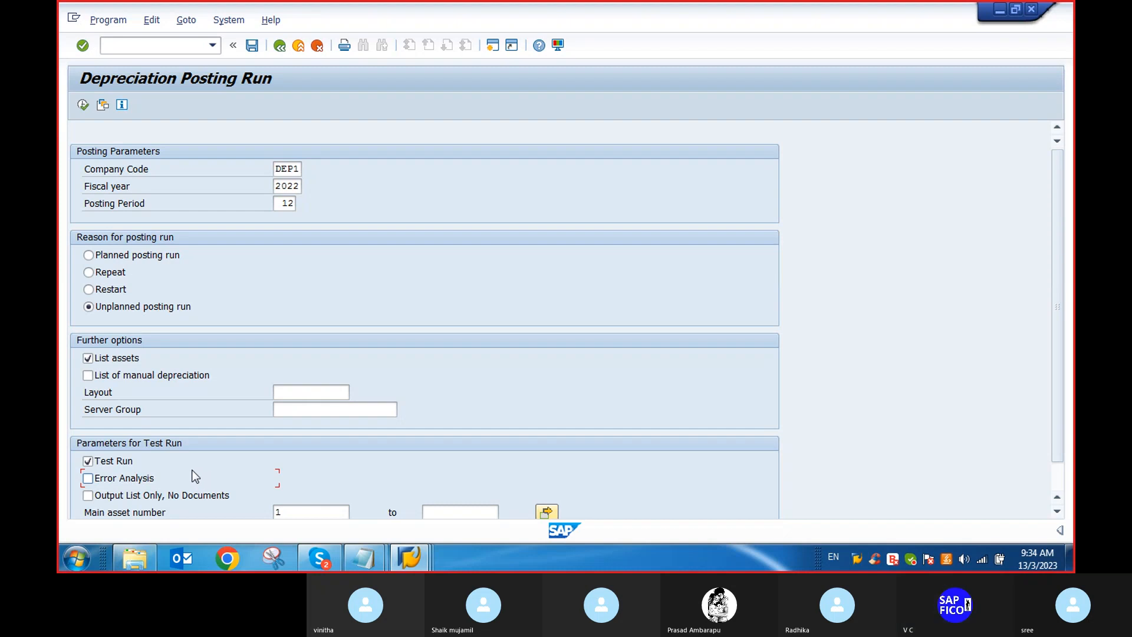
scroll(188, 459, down, 2)
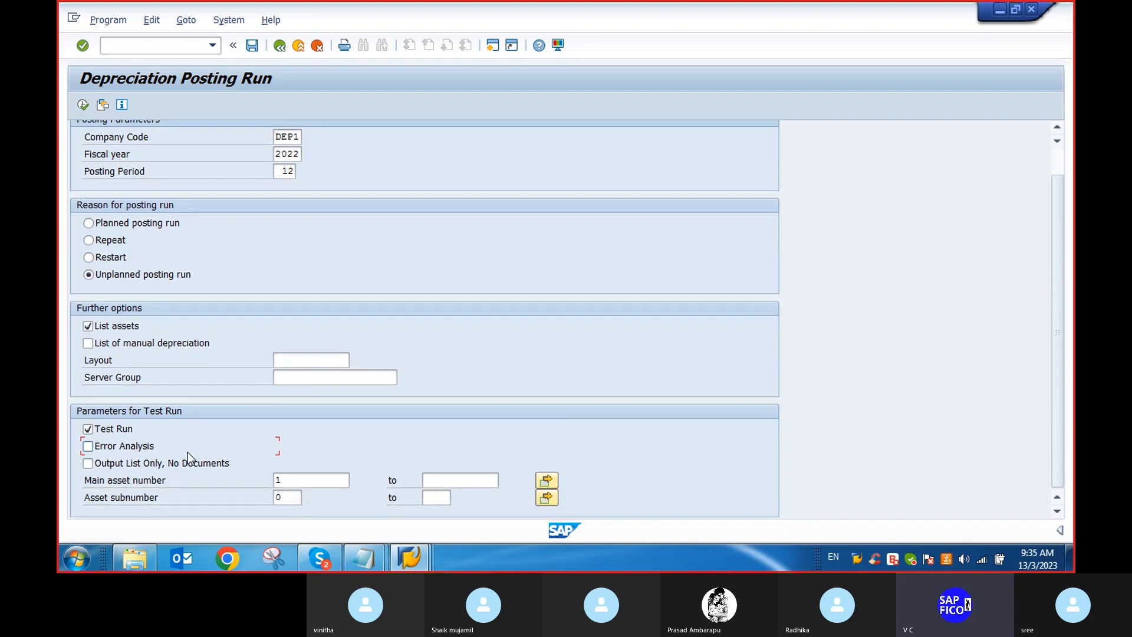
scroll(187, 437, up, 2)
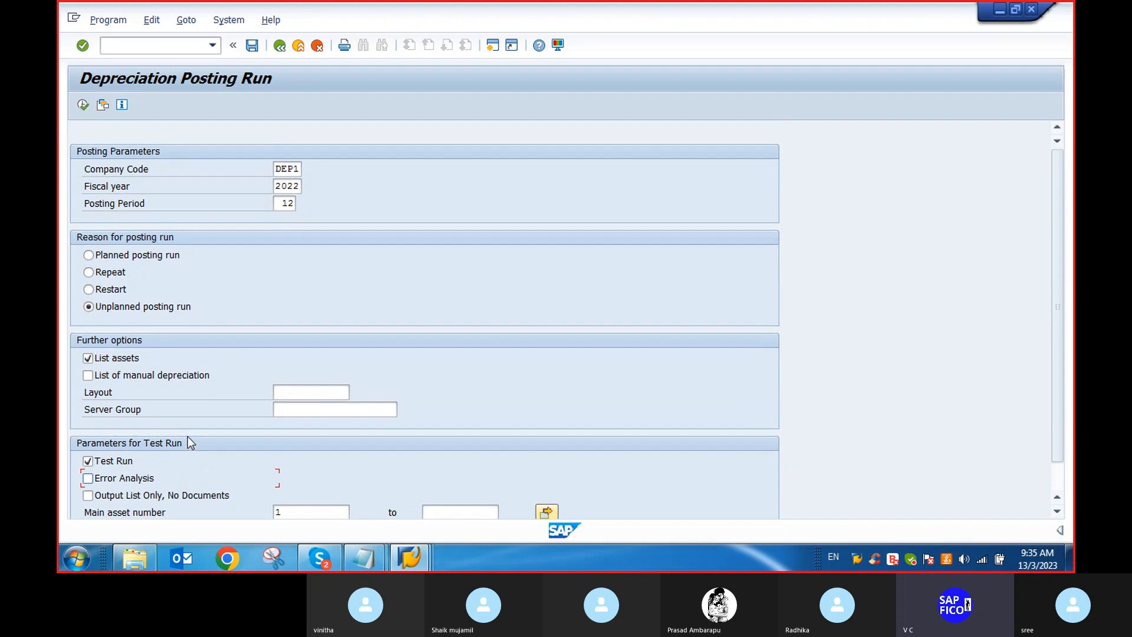
scroll(187, 435, down, 2)
scroll(187, 434, up, 2)
click(87, 358)
click(83, 105)
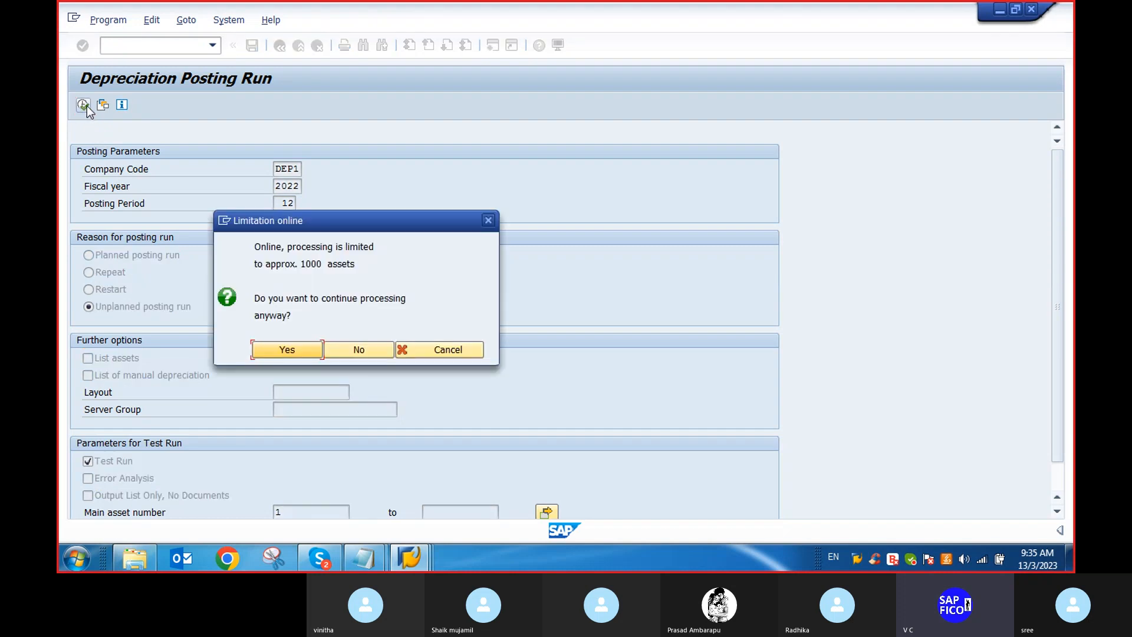
click(283, 353)
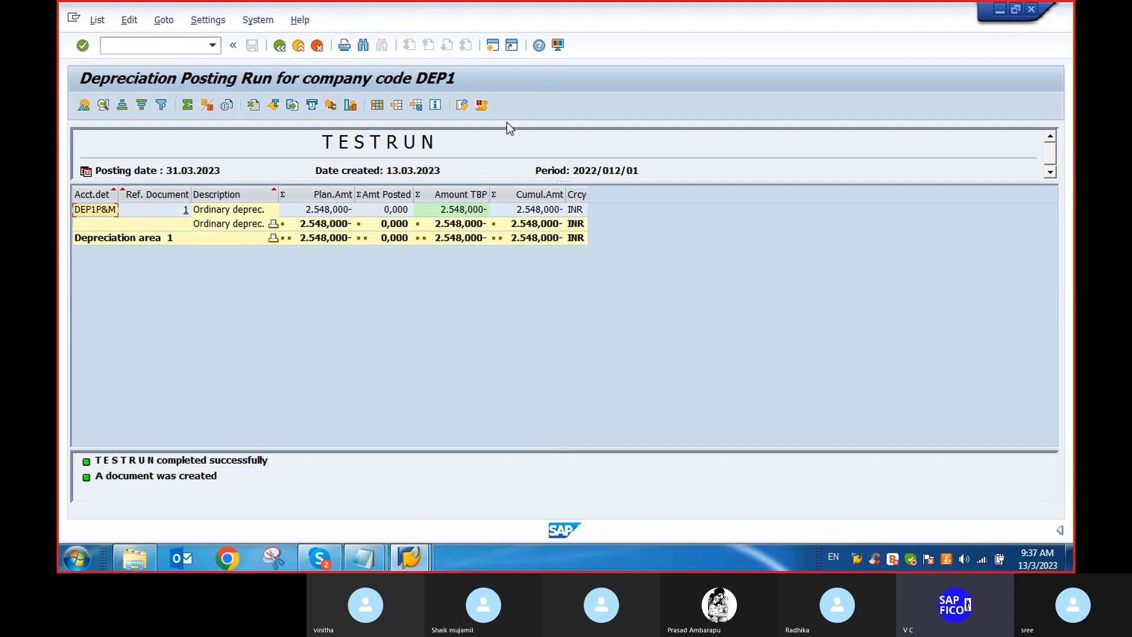
Step: Switch to the SAP Easy Access session and open Asset Explorer there with transaction AW01
mouse_move(421, 571)
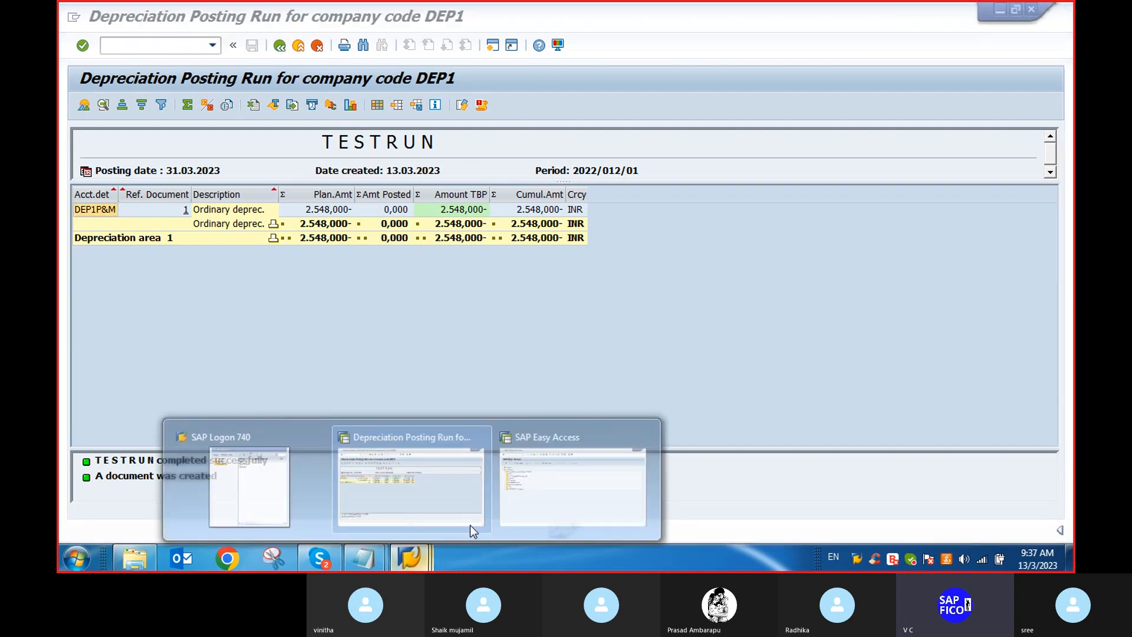
click(541, 498)
text(AW01)
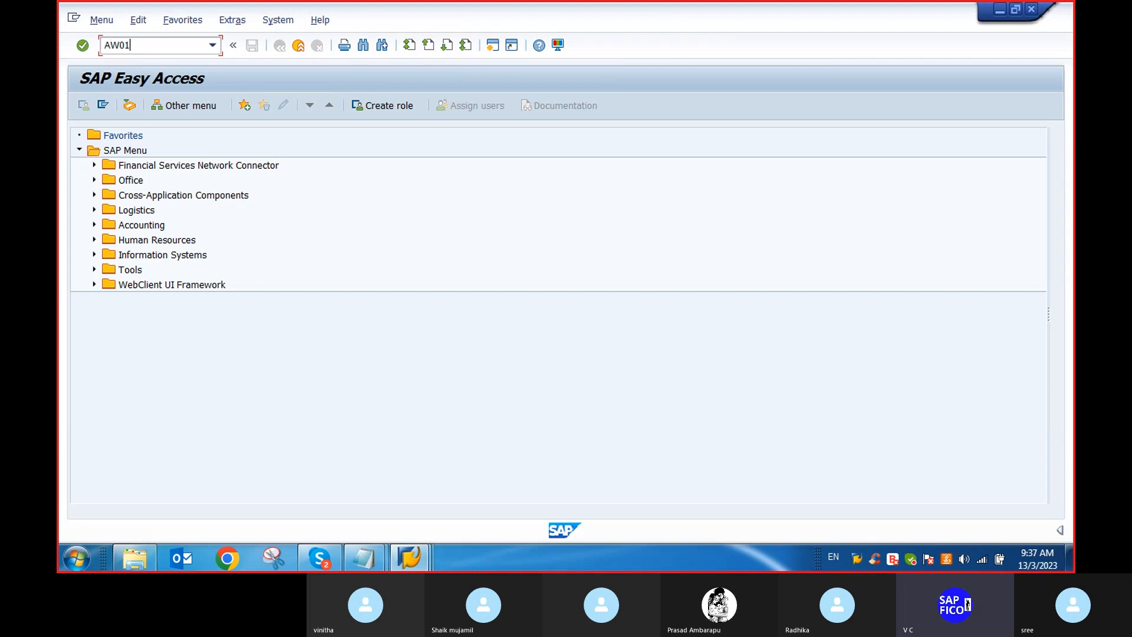
key(Return)
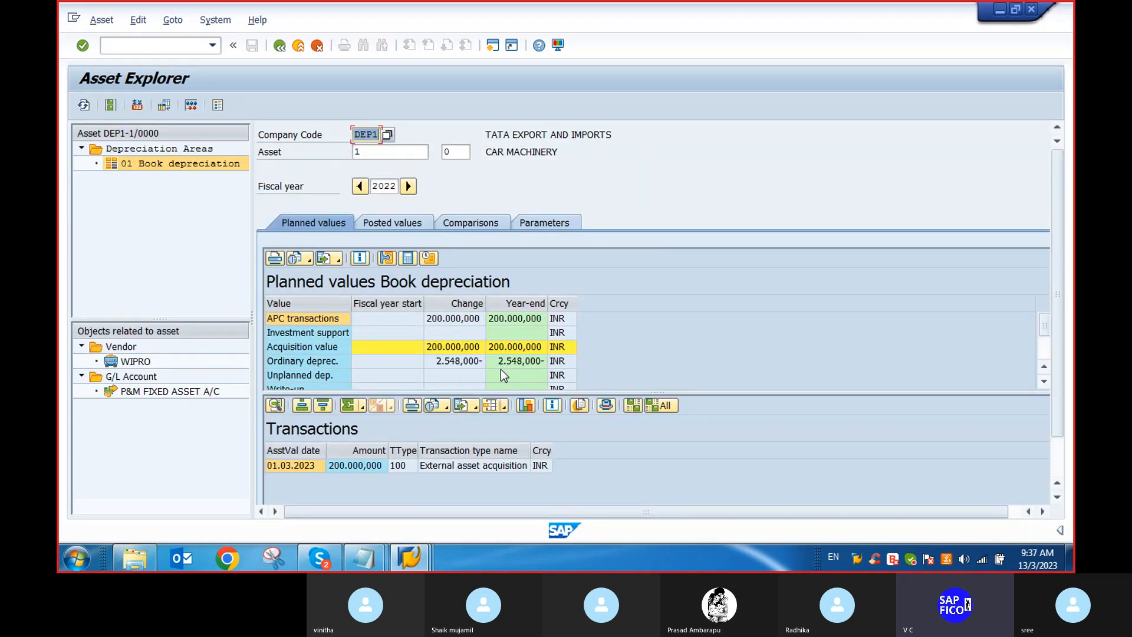
Step: Compare the CAR MACHINERY asset's planned values with its posted depreciation through period 12, and leave Asset Explorer
scroll(501, 373, down, 1)
scroll(502, 382, down, 1)
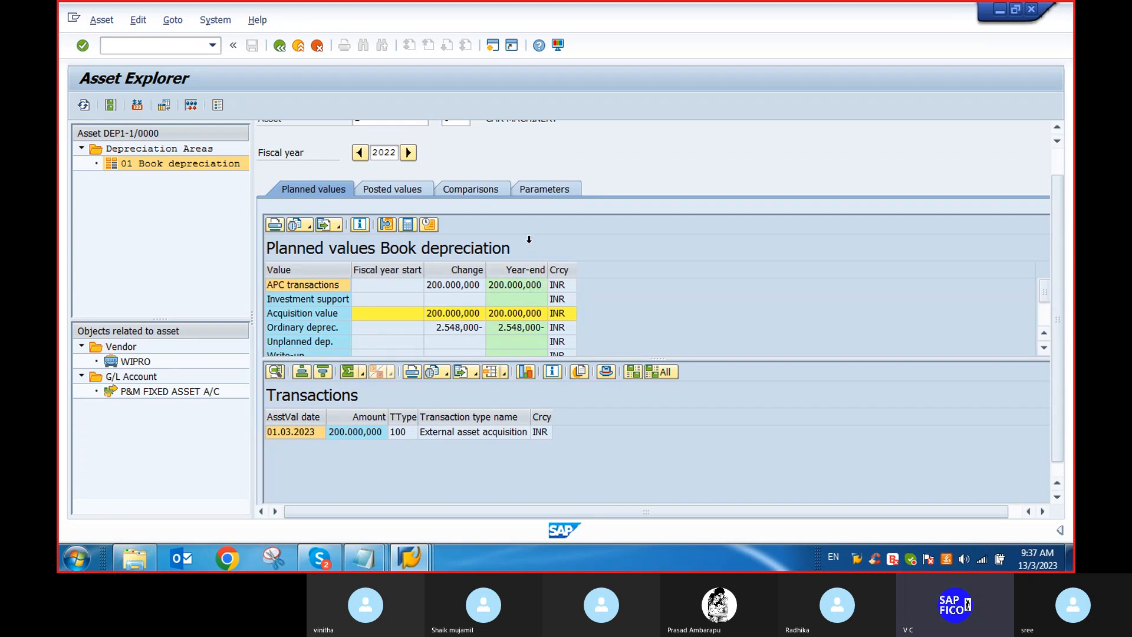
scroll(529, 239, up, 3)
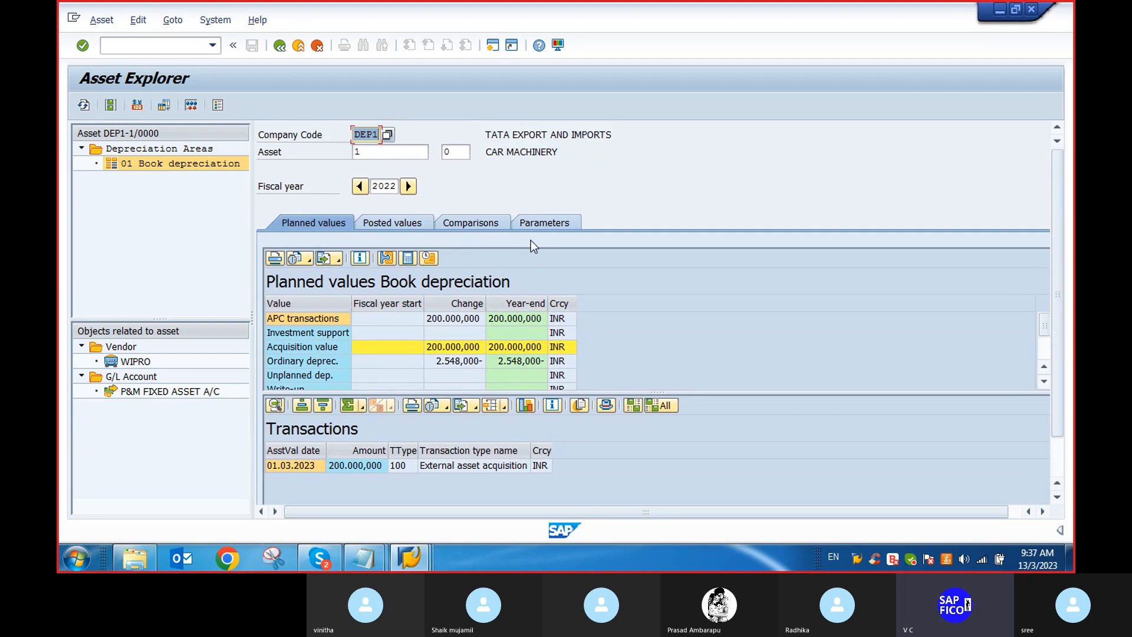
click(395, 224)
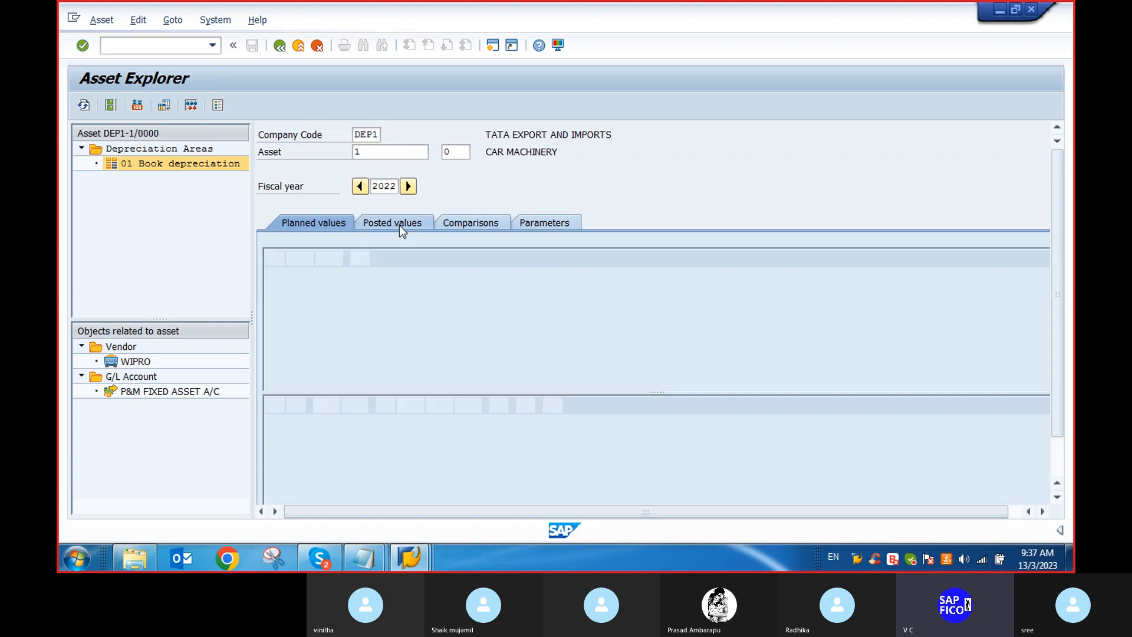
scroll(415, 386, down, 3)
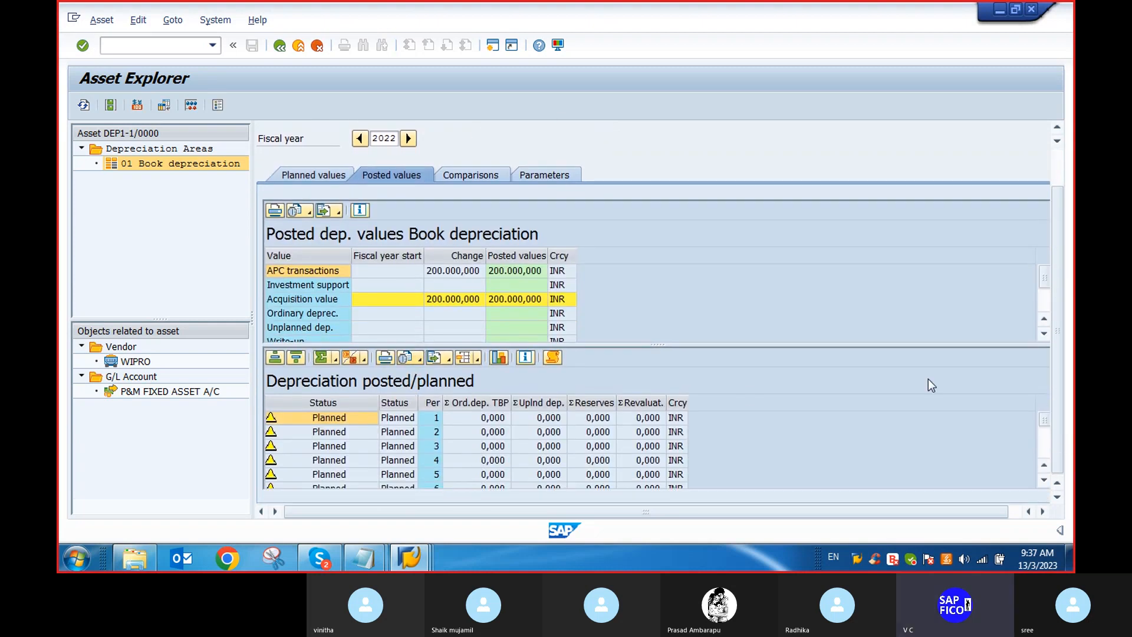
click(1045, 449)
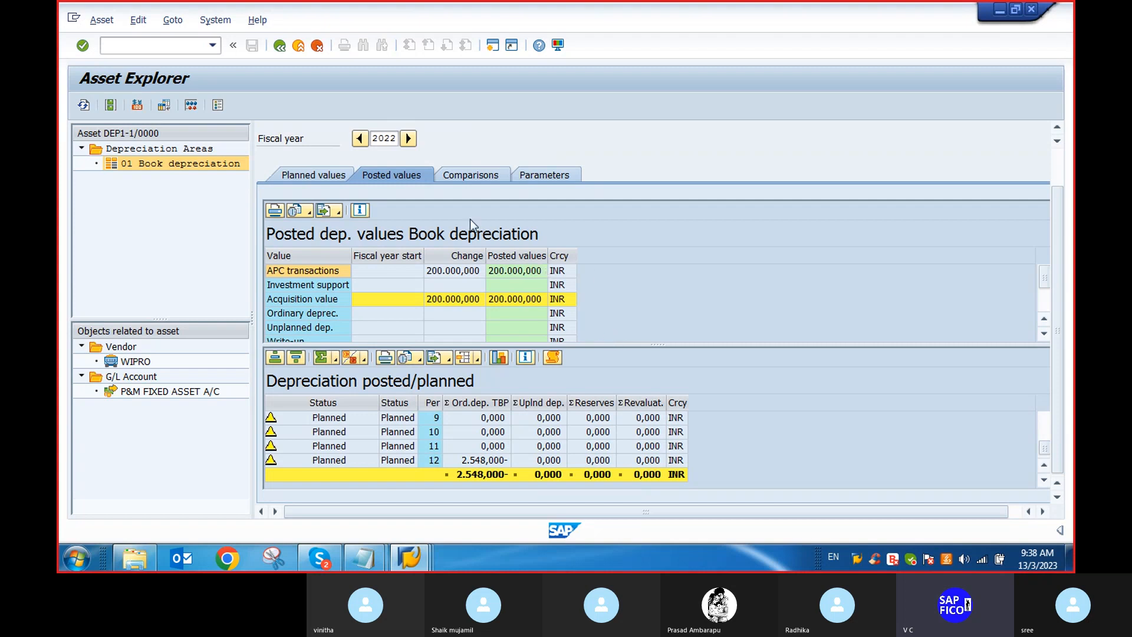
click(119, 48)
key(Return)
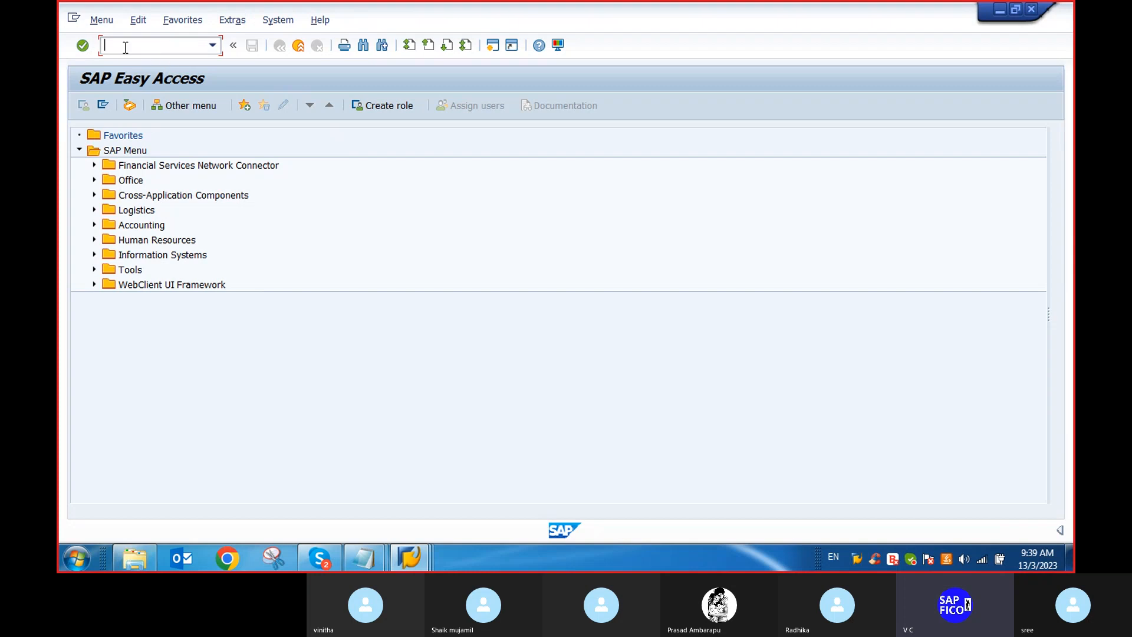
Step: Switch back to the depreciation posting session, execute the period 12 test run online again, and return to its parameters
mouse_move(407, 555)
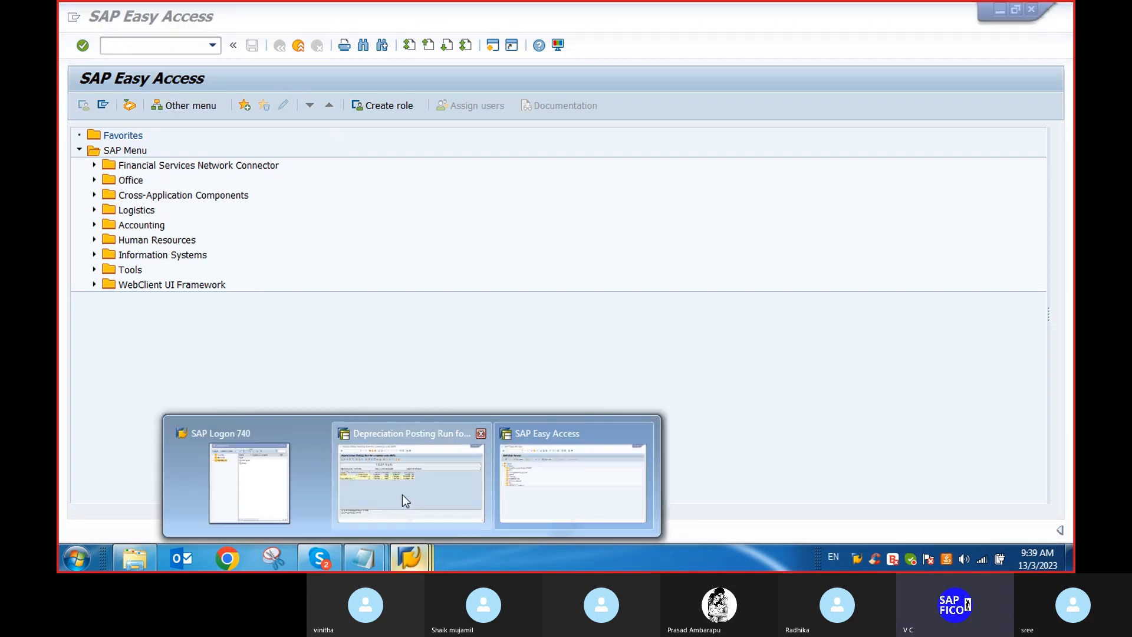
click(402, 494)
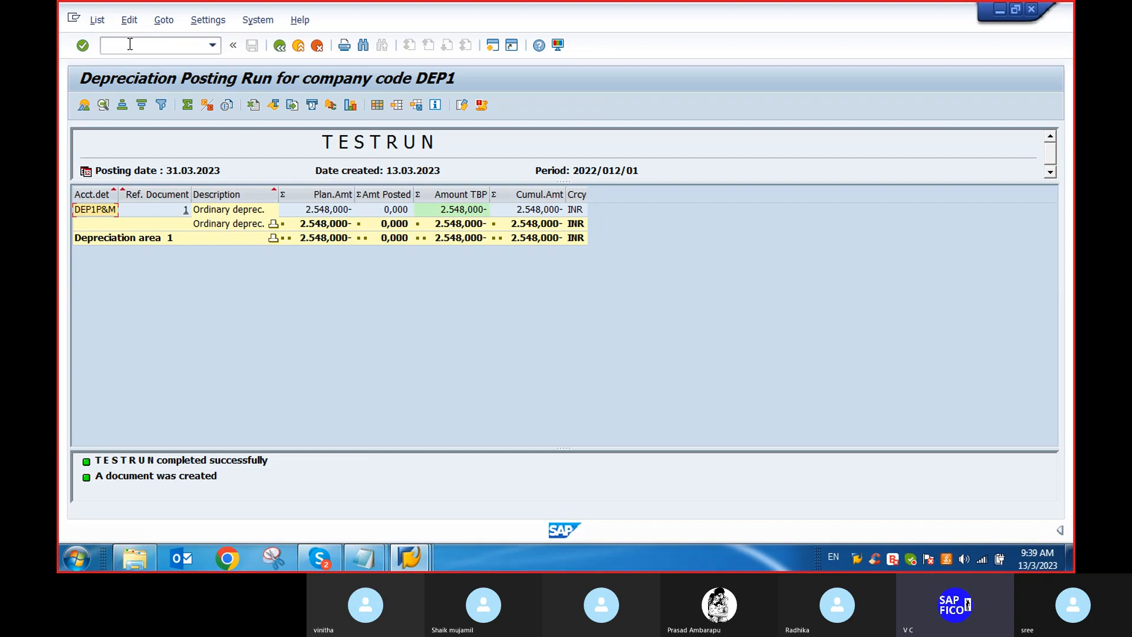
click(281, 47)
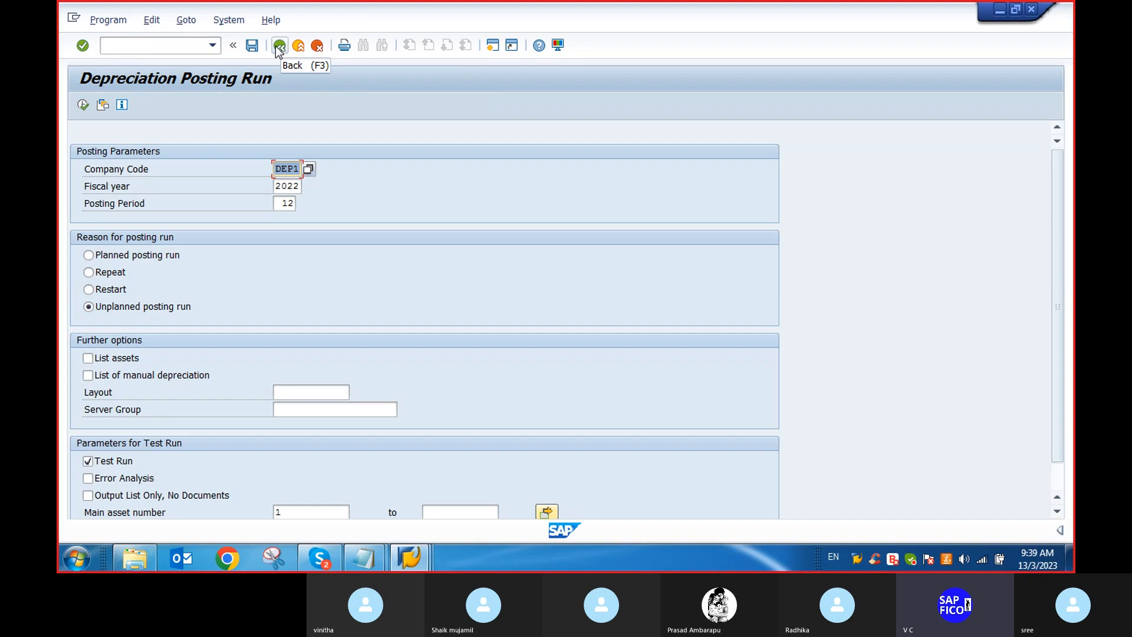
click(83, 106)
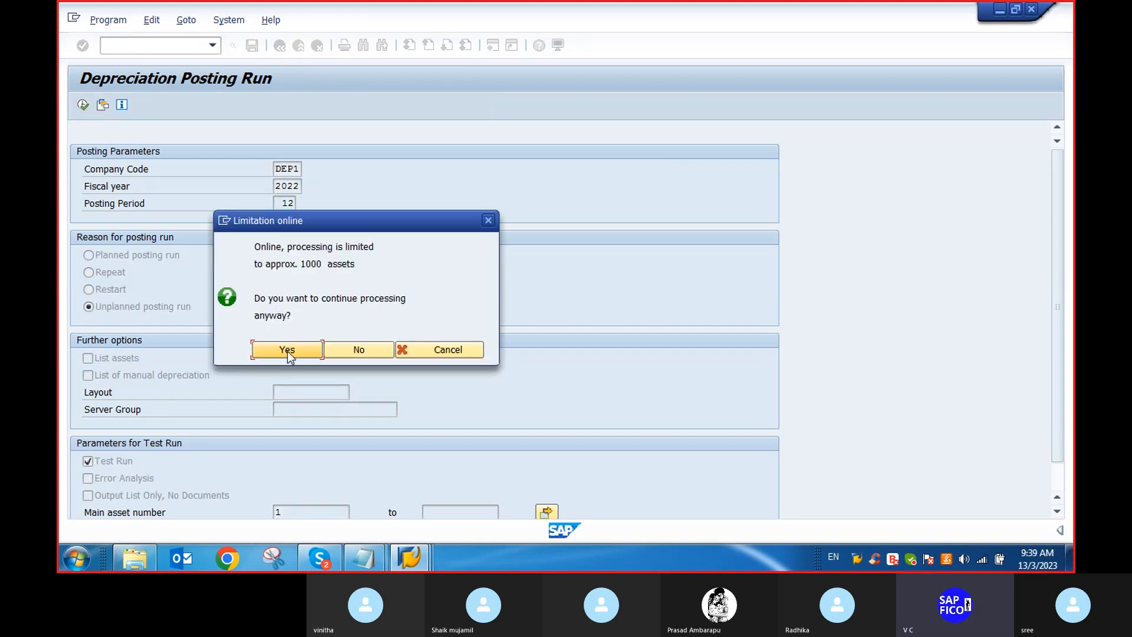
click(287, 350)
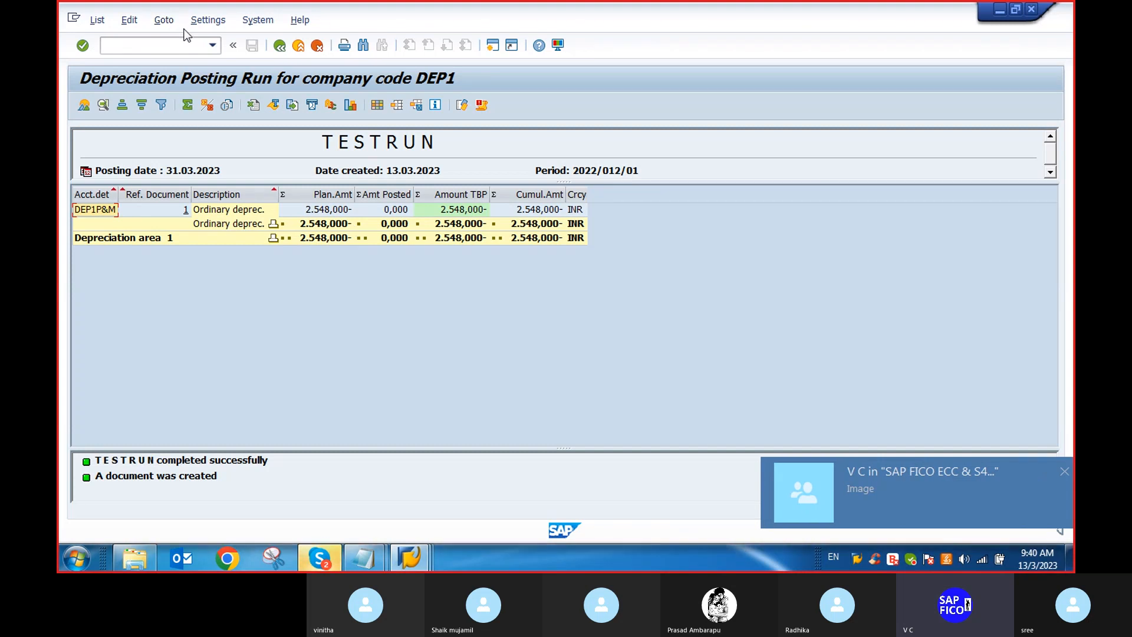
click(281, 46)
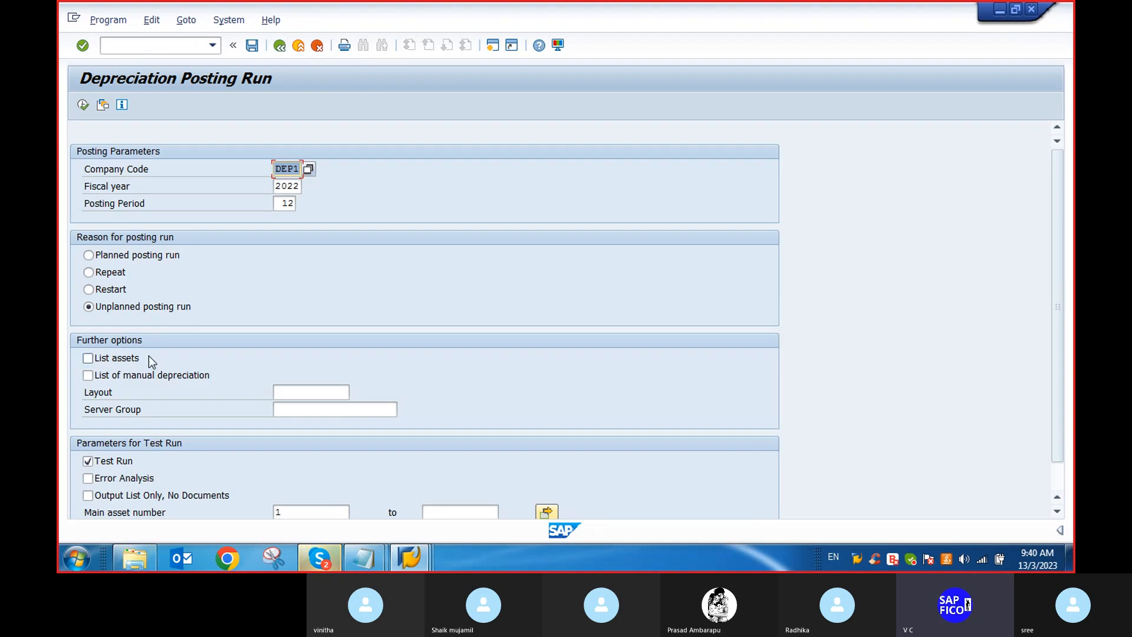
Step: Disable Test Run and clear the main asset number and asset subnumber restrictions
scroll(140, 359, down, 1)
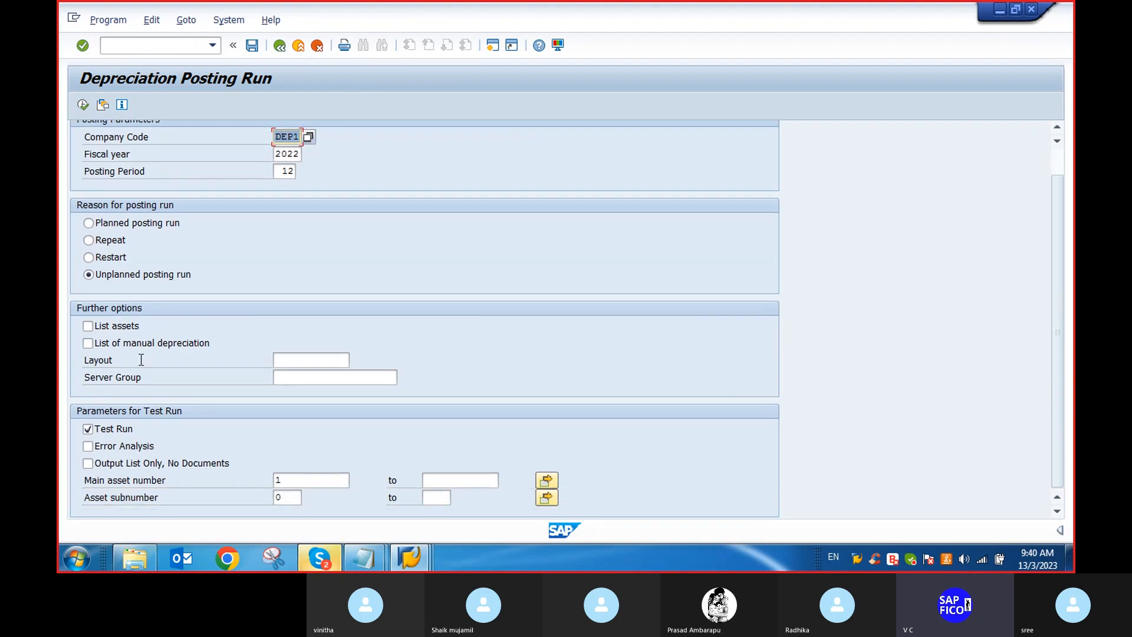
click(88, 429)
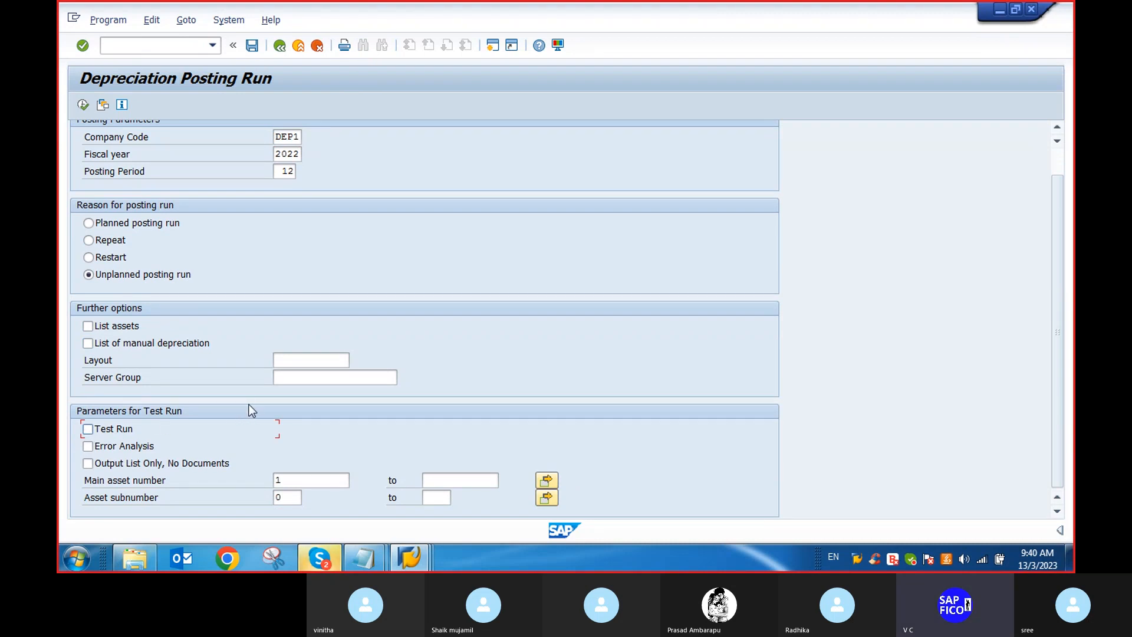
click(293, 480)
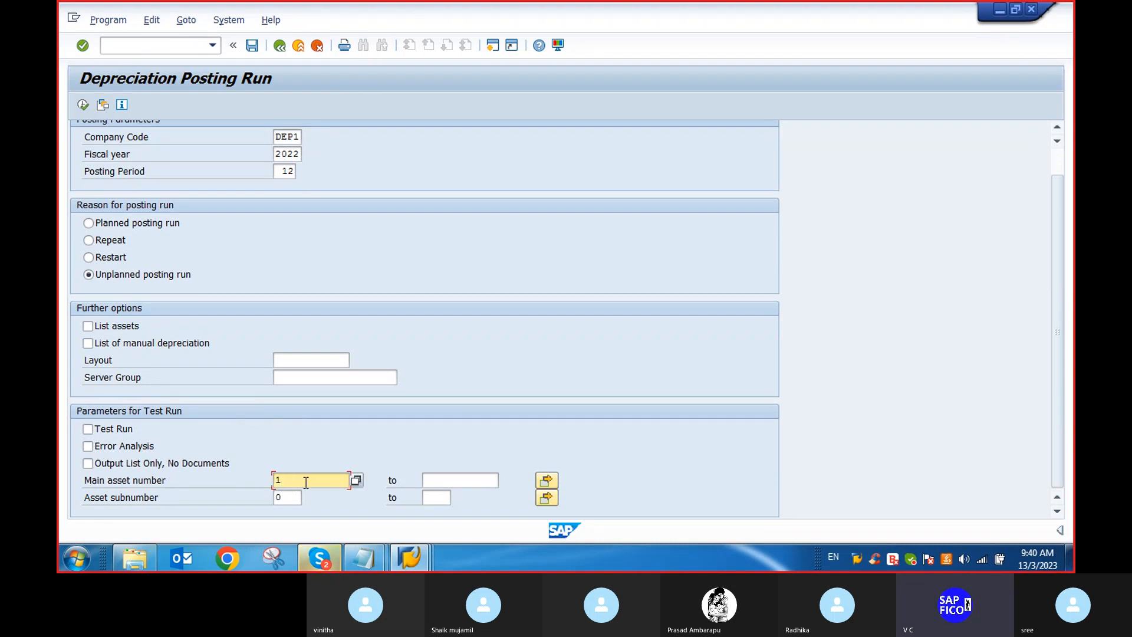
text(1)
key(BackSpace)
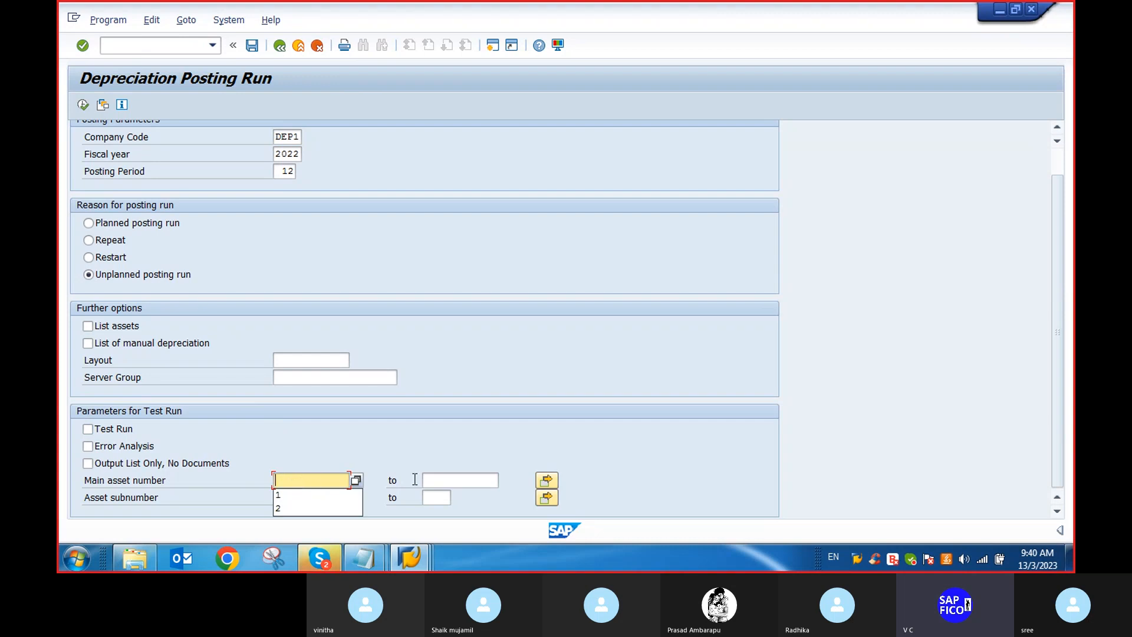
key(Escape)
click(292, 497)
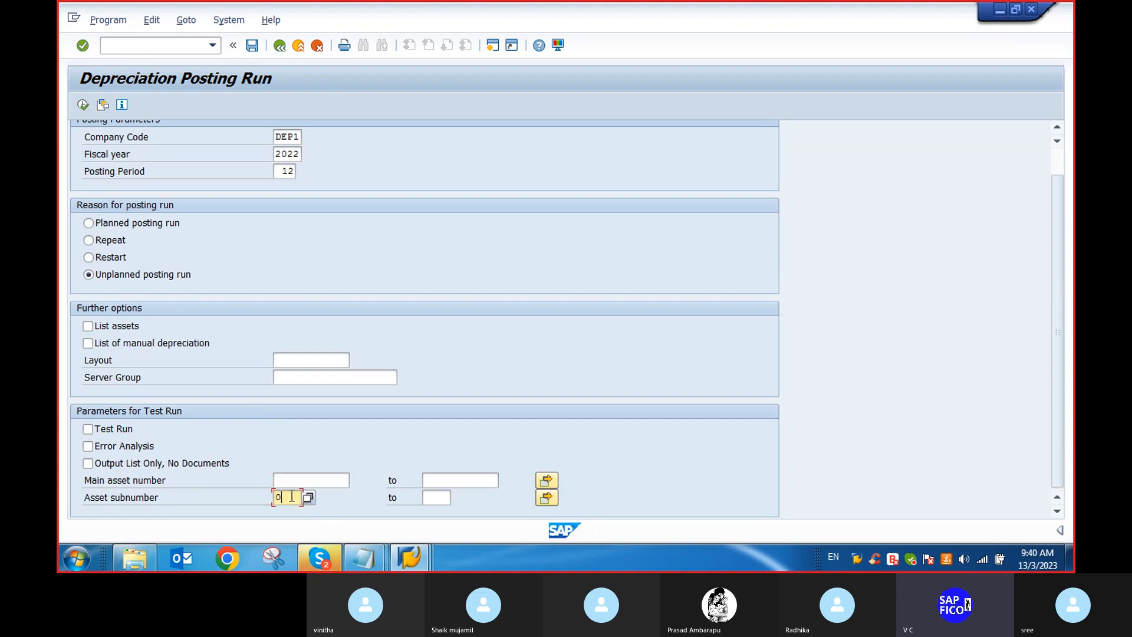
key(BackSpace)
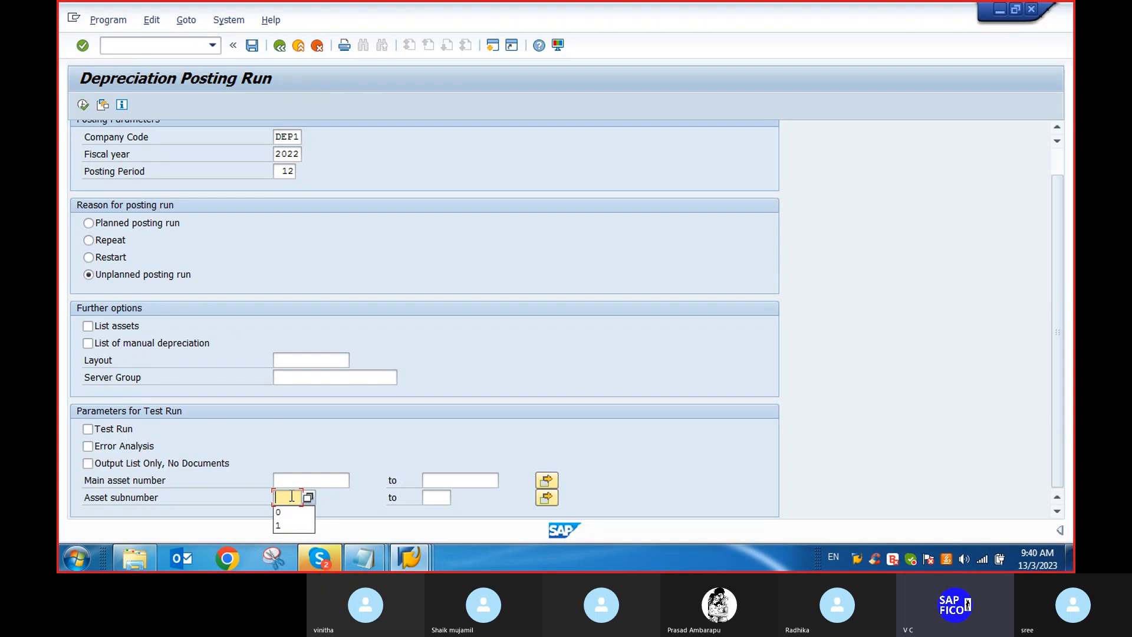
key(Escape)
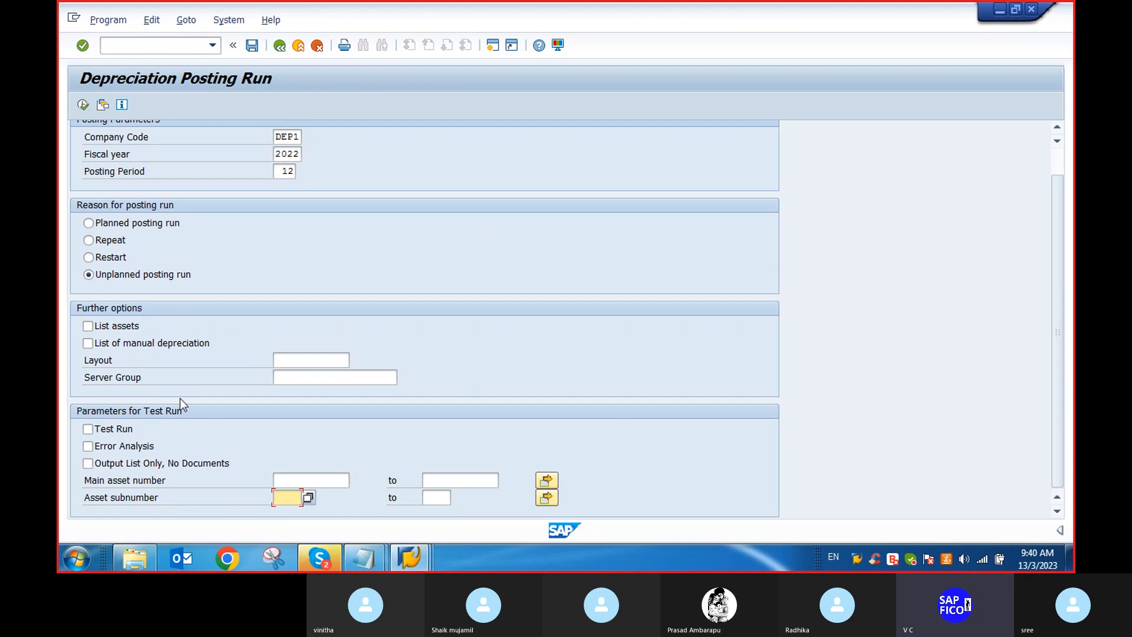
Step: Enable Error Analysis and execute the depreciation posting run in the background with output device LP01, accepting the default print format
click(88, 446)
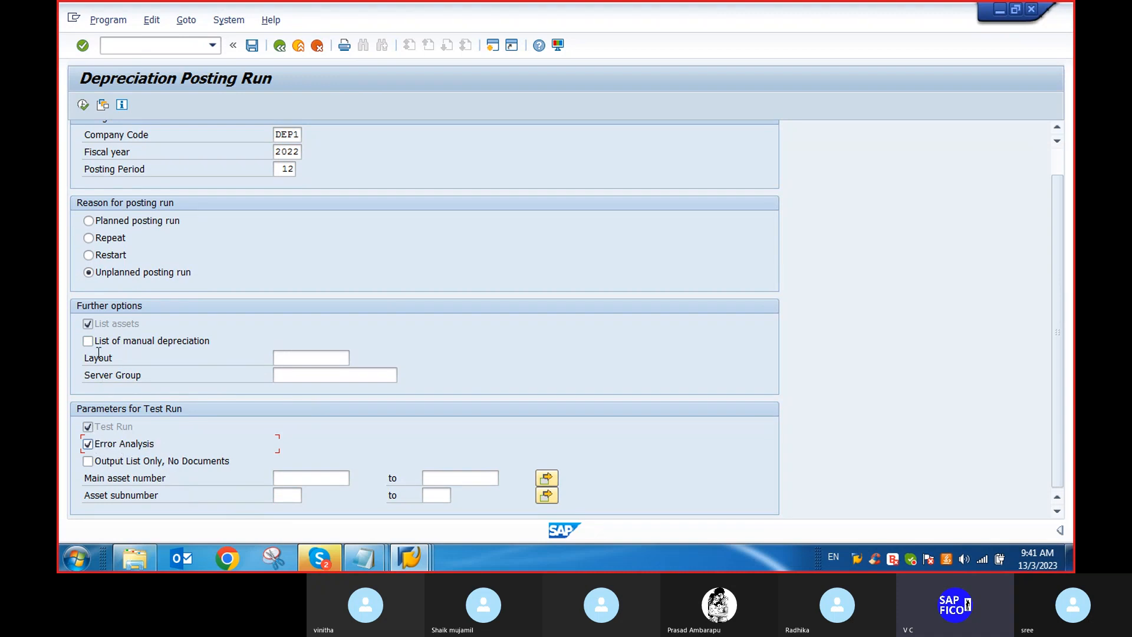
scroll(93, 317, up, 1)
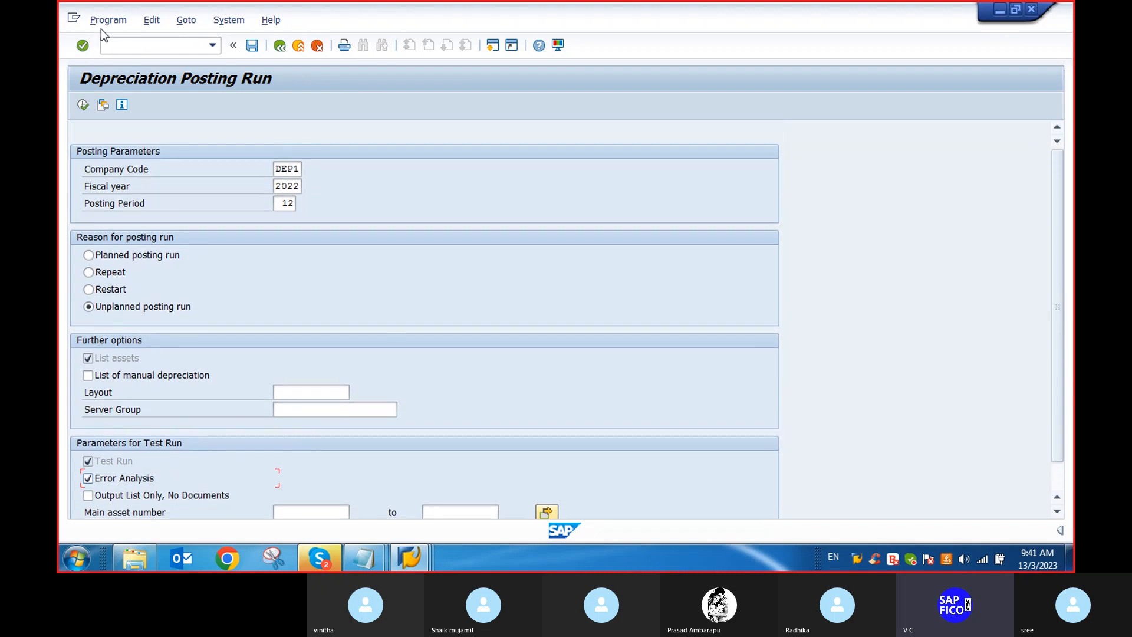
click(103, 21)
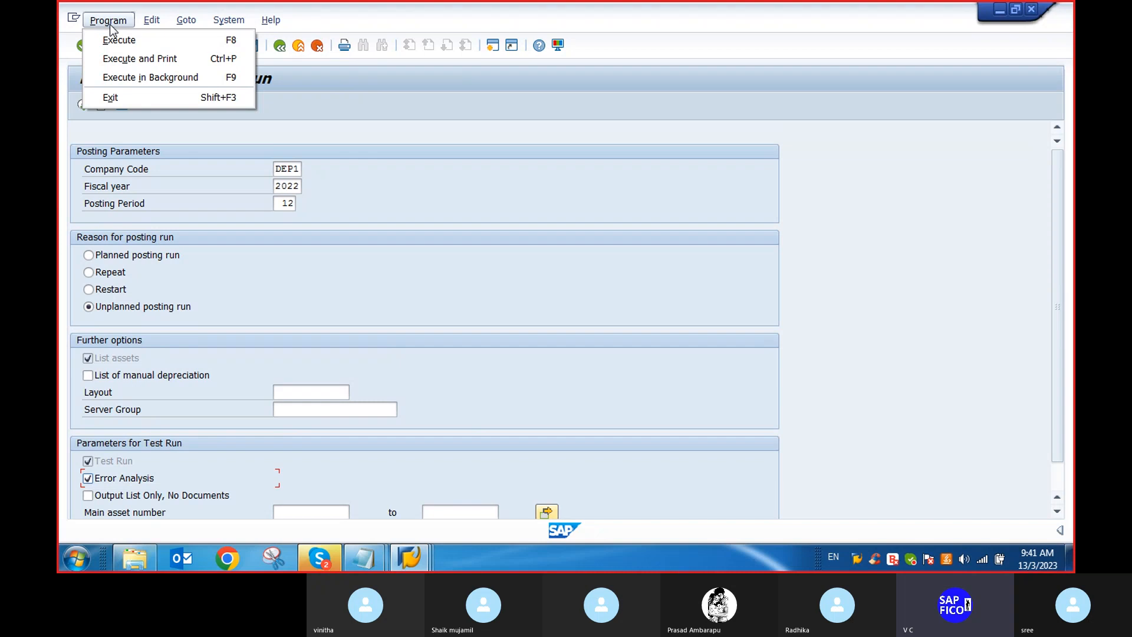
click(118, 77)
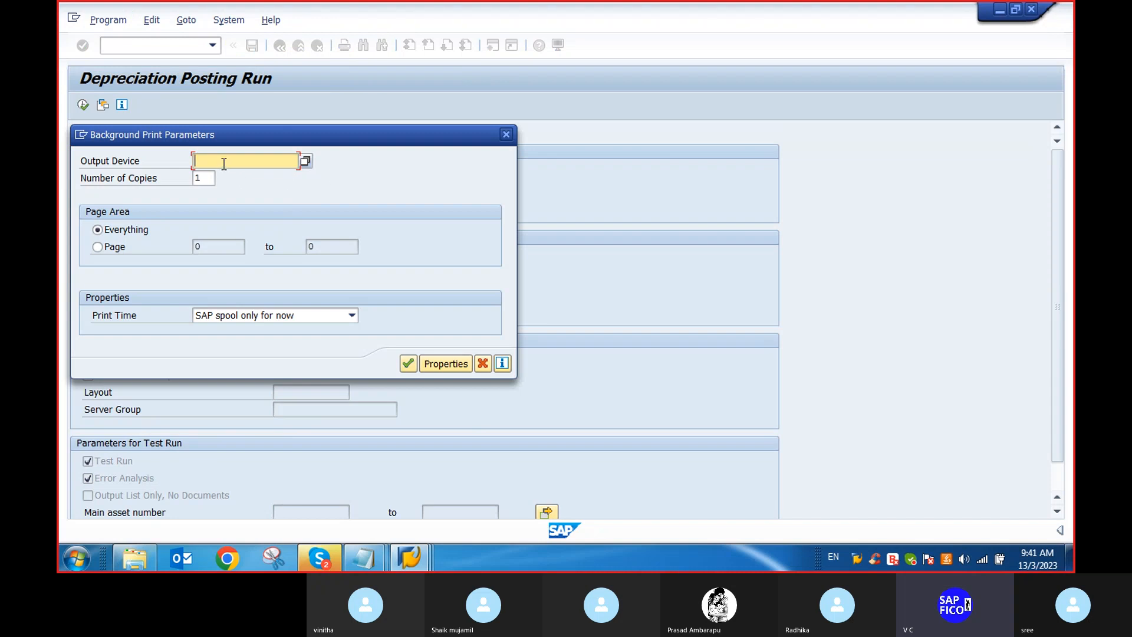
text(L)
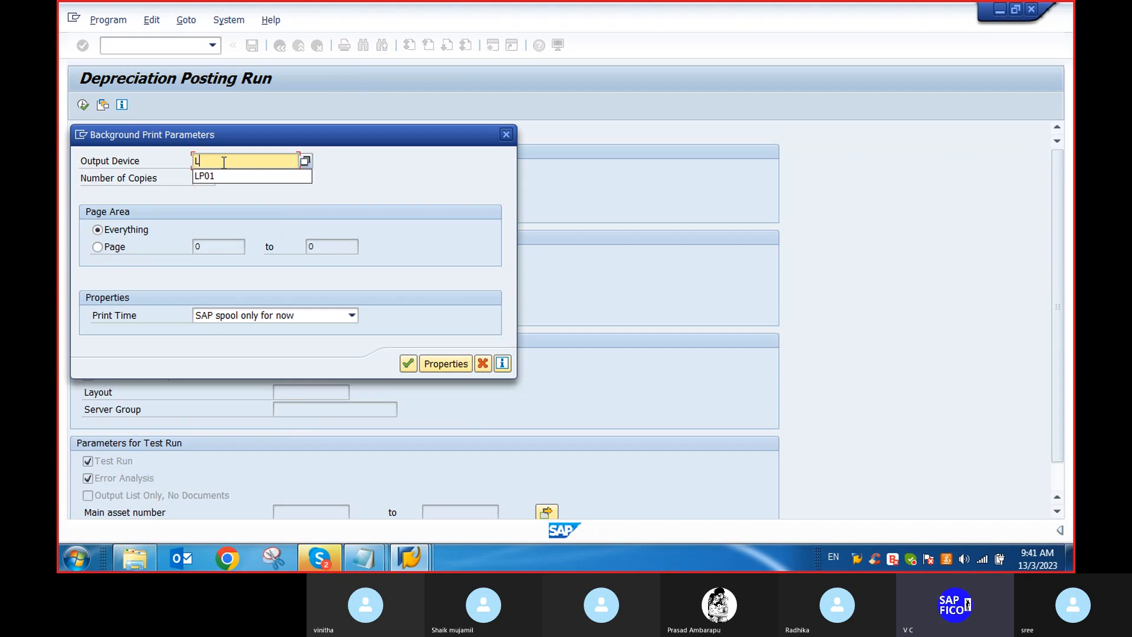
click(221, 177)
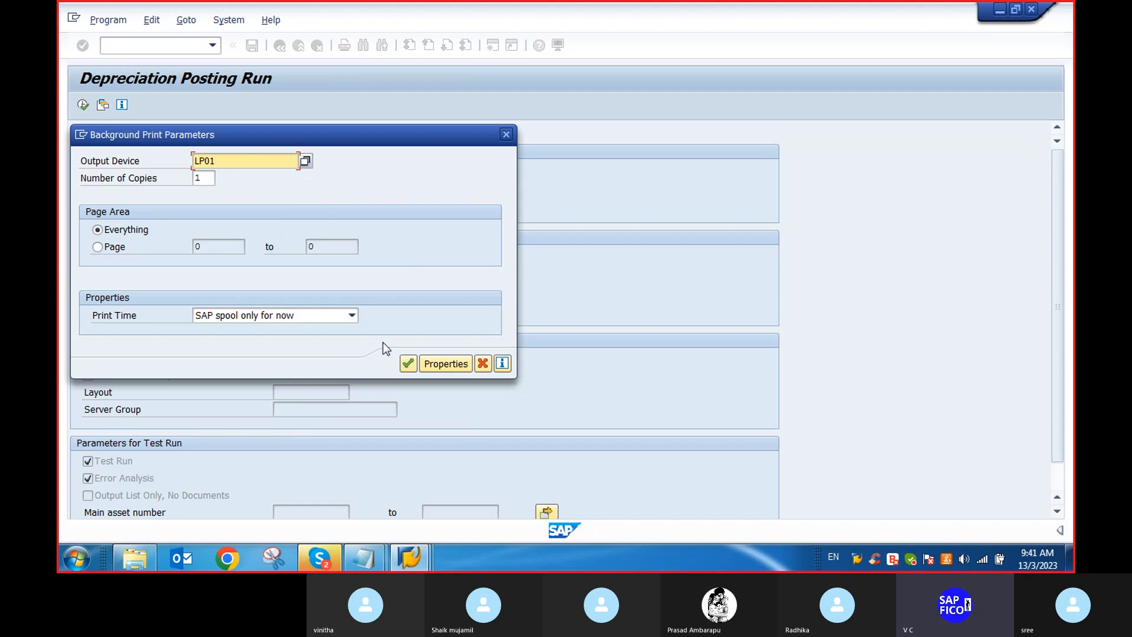
click(411, 364)
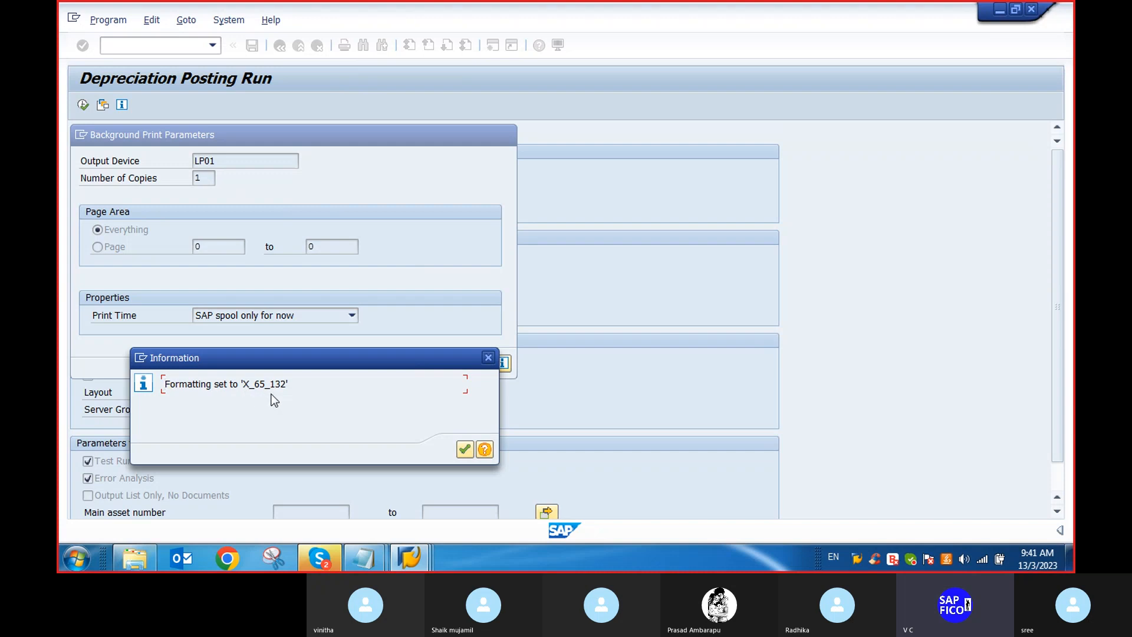
click(464, 450)
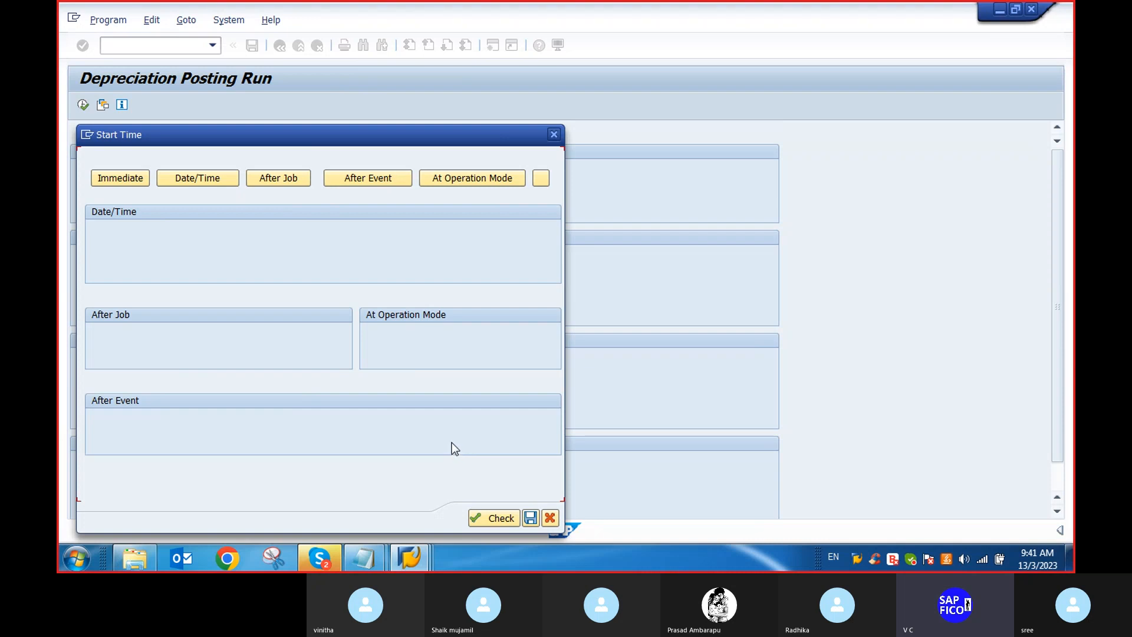
Step: Schedule the background job with an immediate start, save it, and read the long text of its status message
click(134, 181)
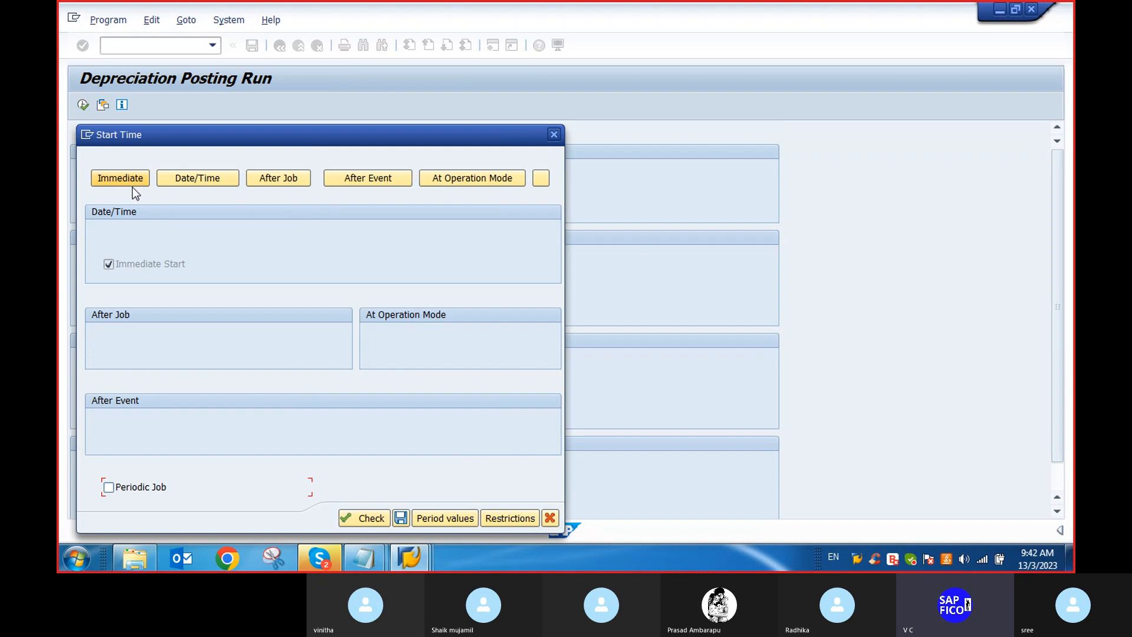
click(365, 523)
click(137, 176)
click(114, 178)
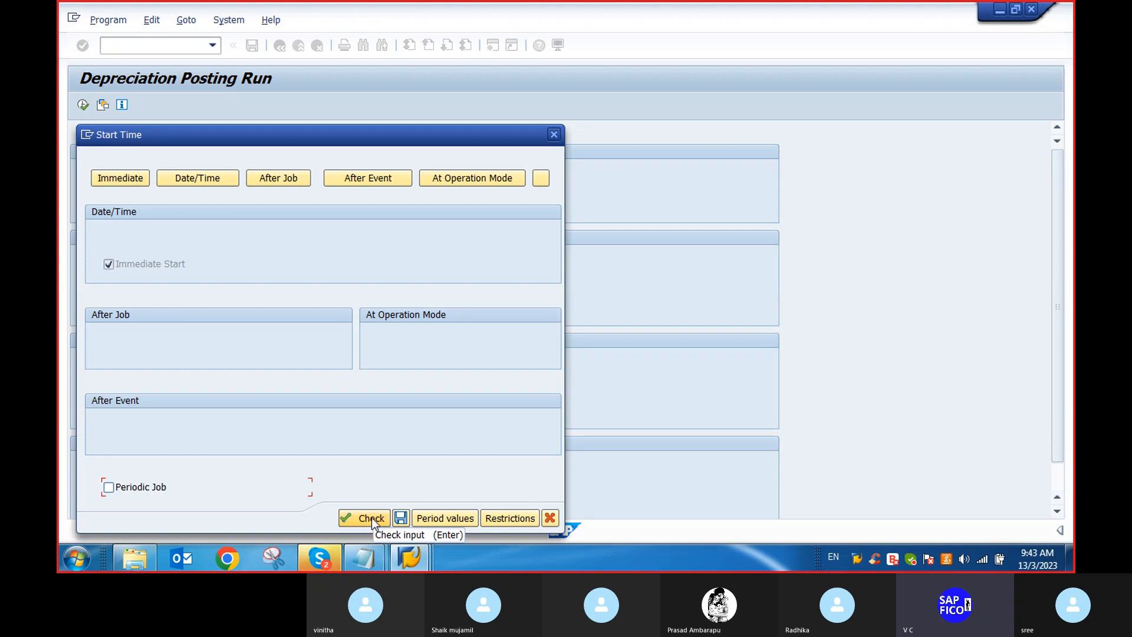
click(401, 518)
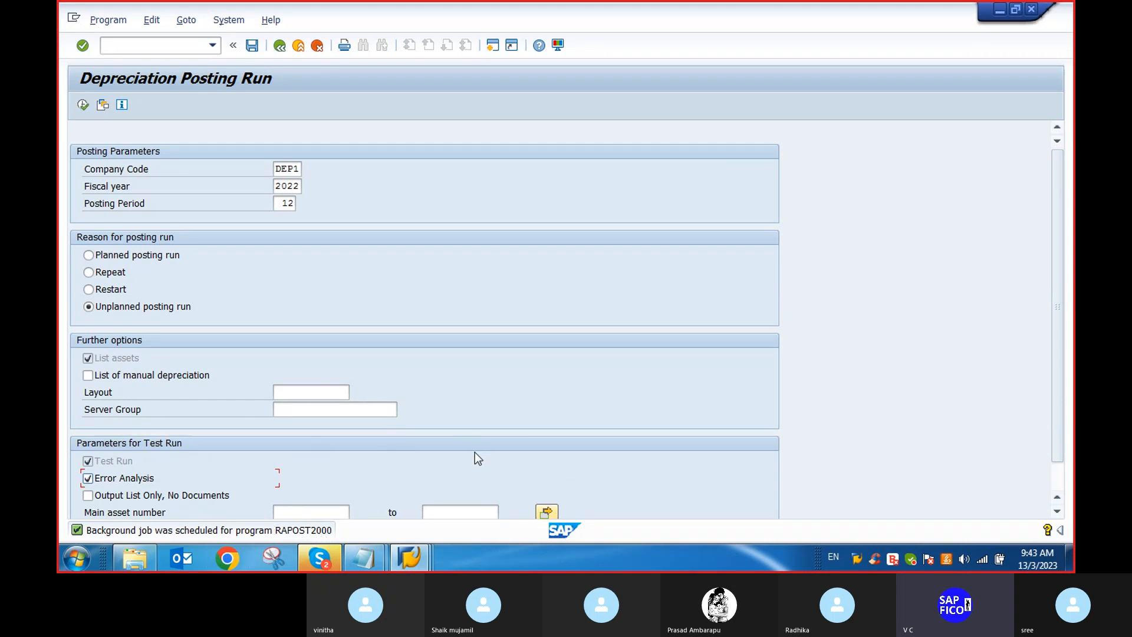
click(222, 532)
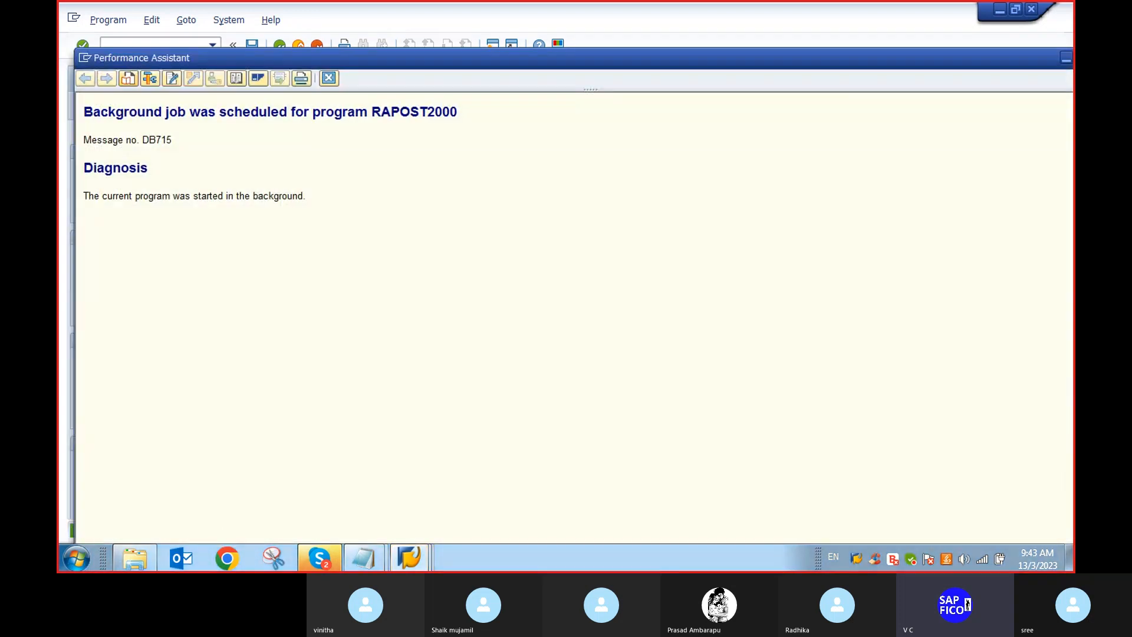
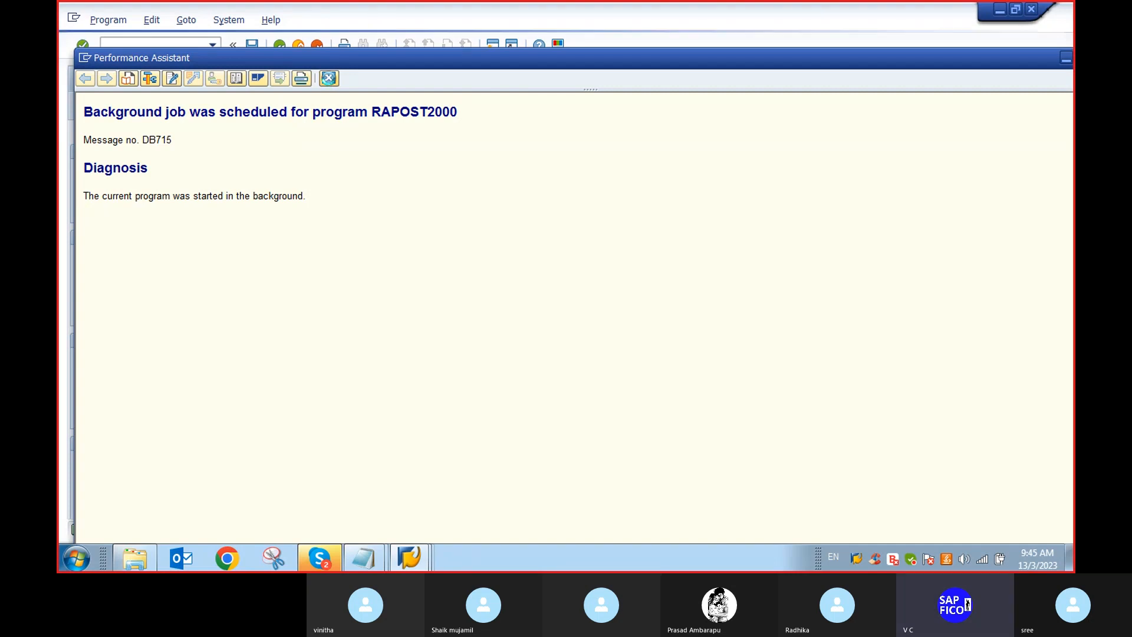
click(332, 80)
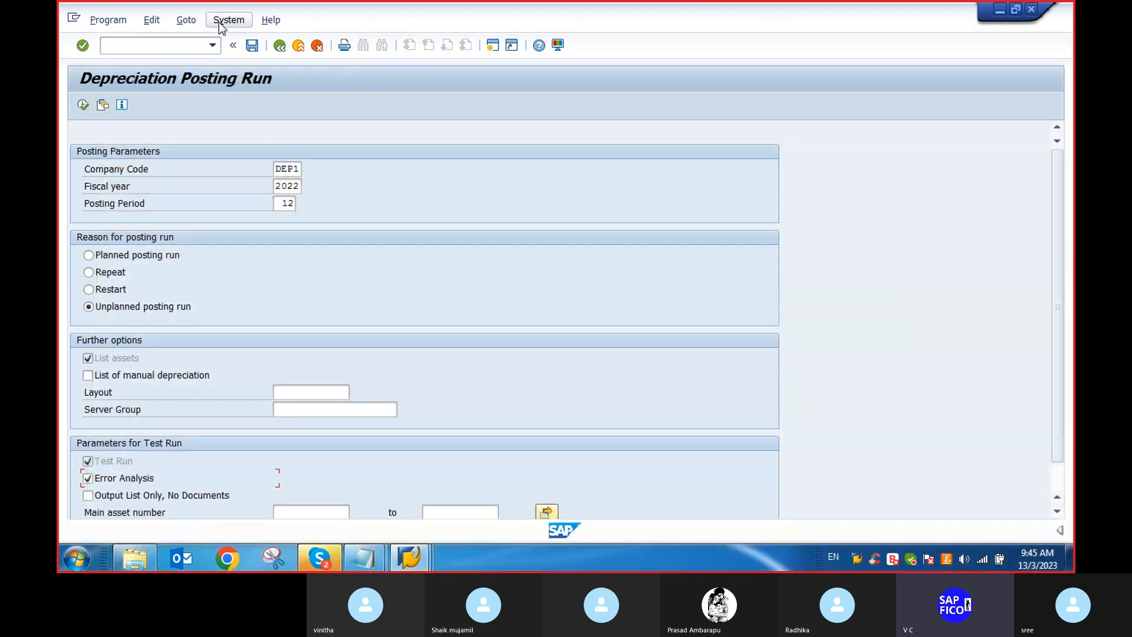
Step: Open the Own Data user profile settings, view the form-of-address options, and return to the Depreciation Posting Run session
click(224, 21)
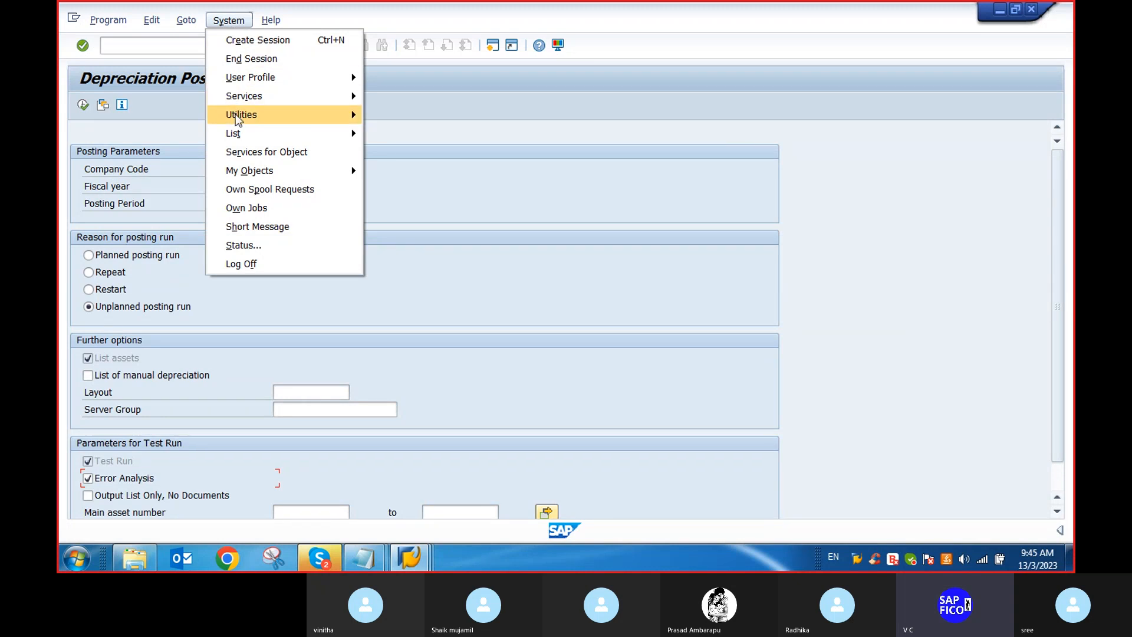
mouse_move(237, 122)
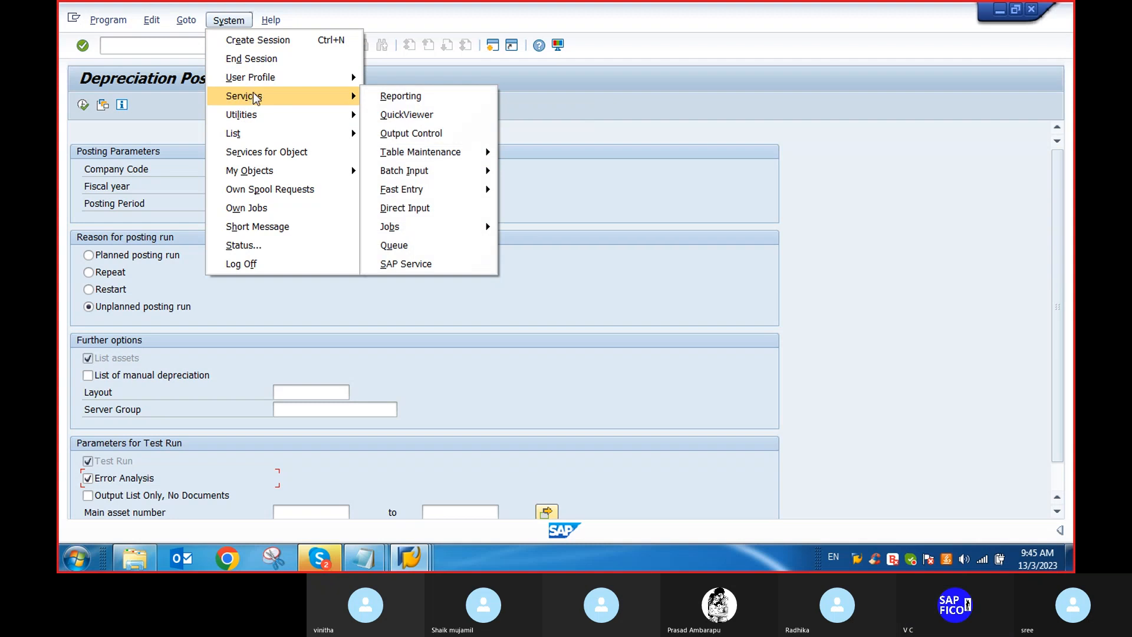
mouse_move(256, 86)
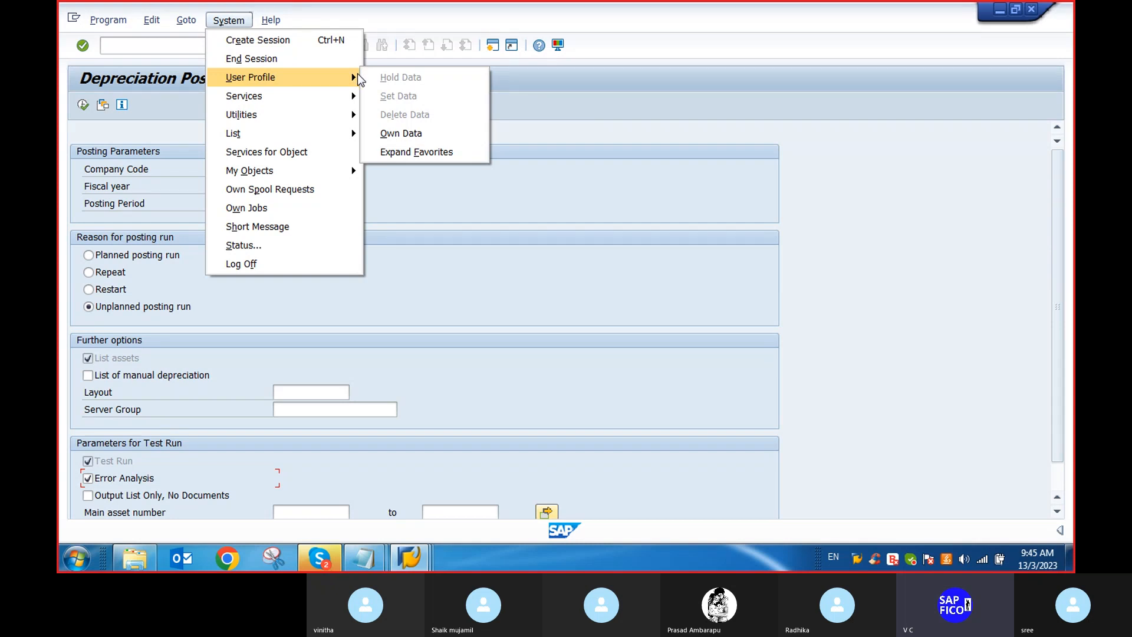
click(393, 134)
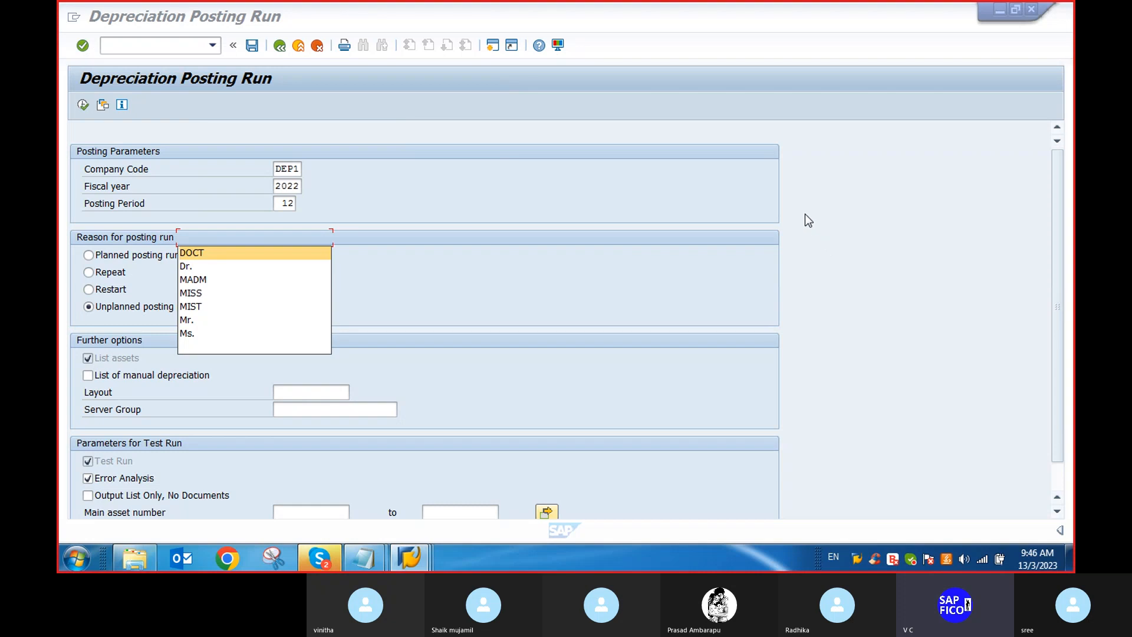
click(901, 168)
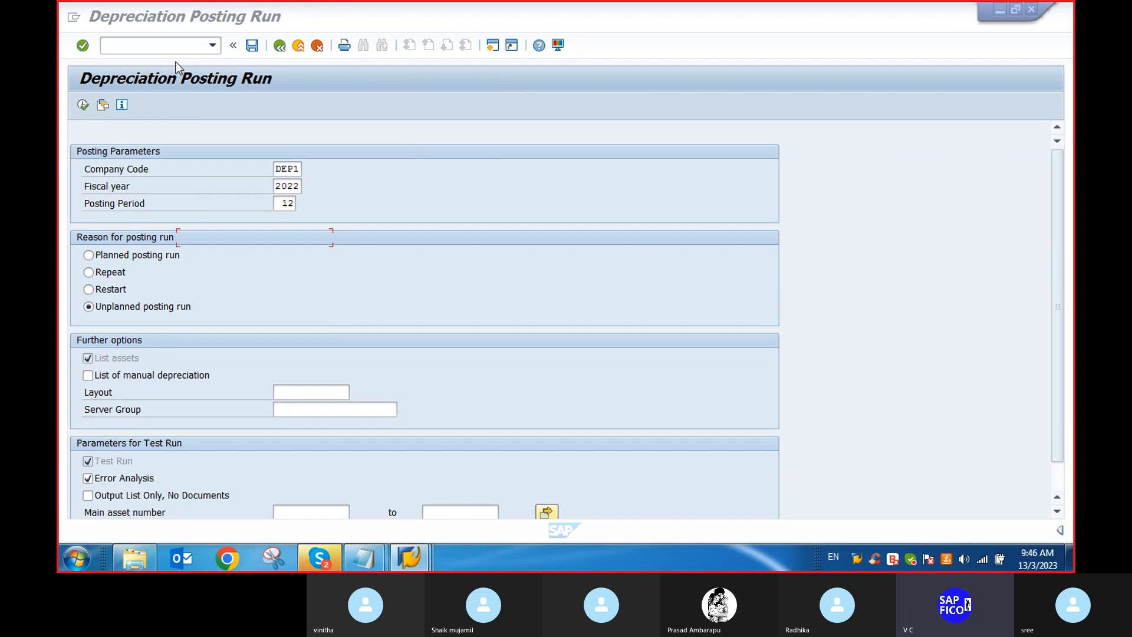
click(279, 51)
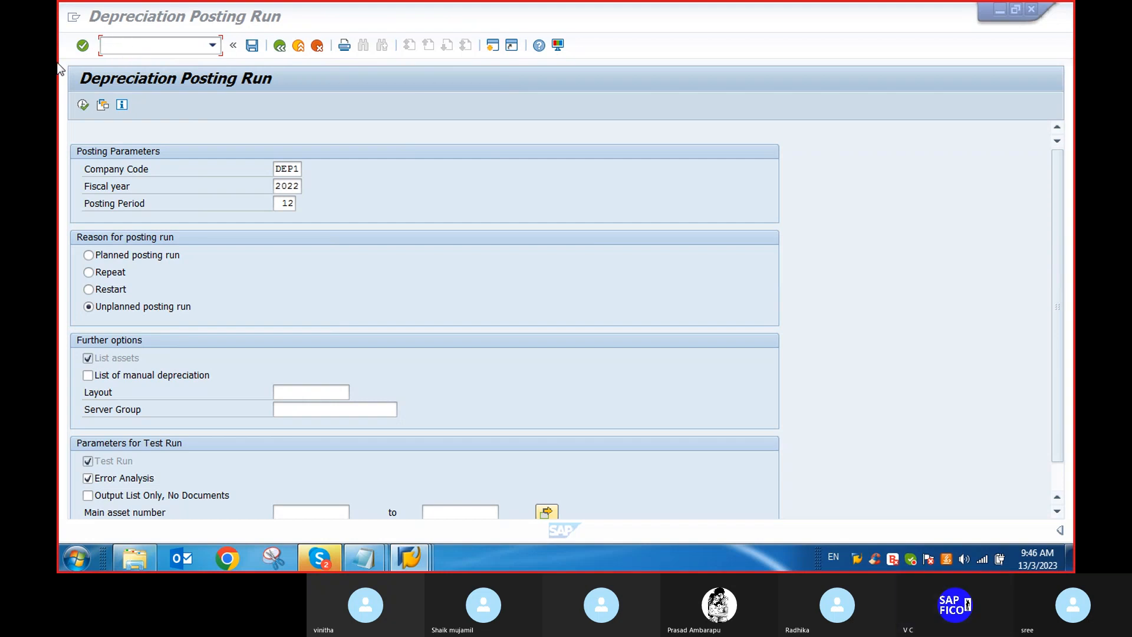
mouse_move(410, 551)
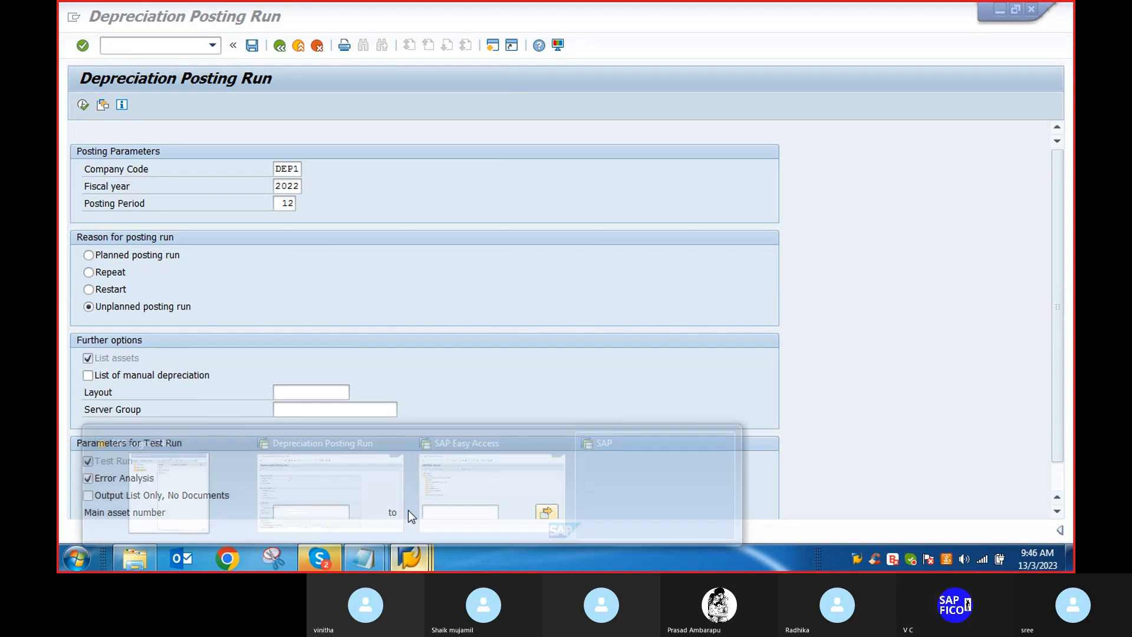
click(349, 479)
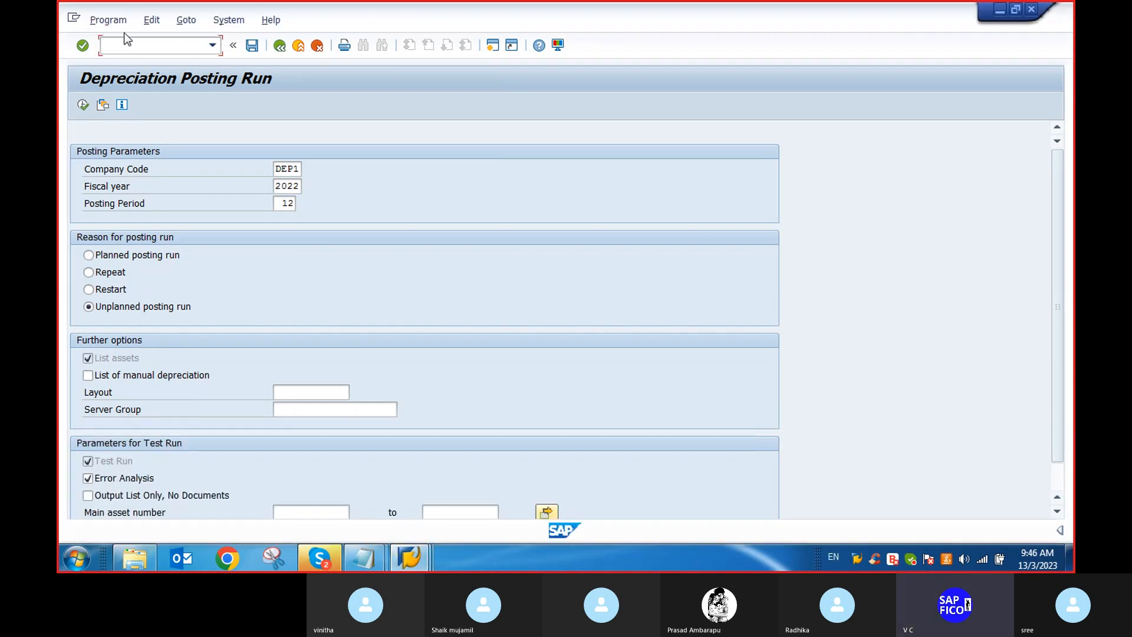
Step: Restart the depreciation posting run with transaction AFAB, enable Error Analysis and disable Test Run
text(/n)
key(Return)
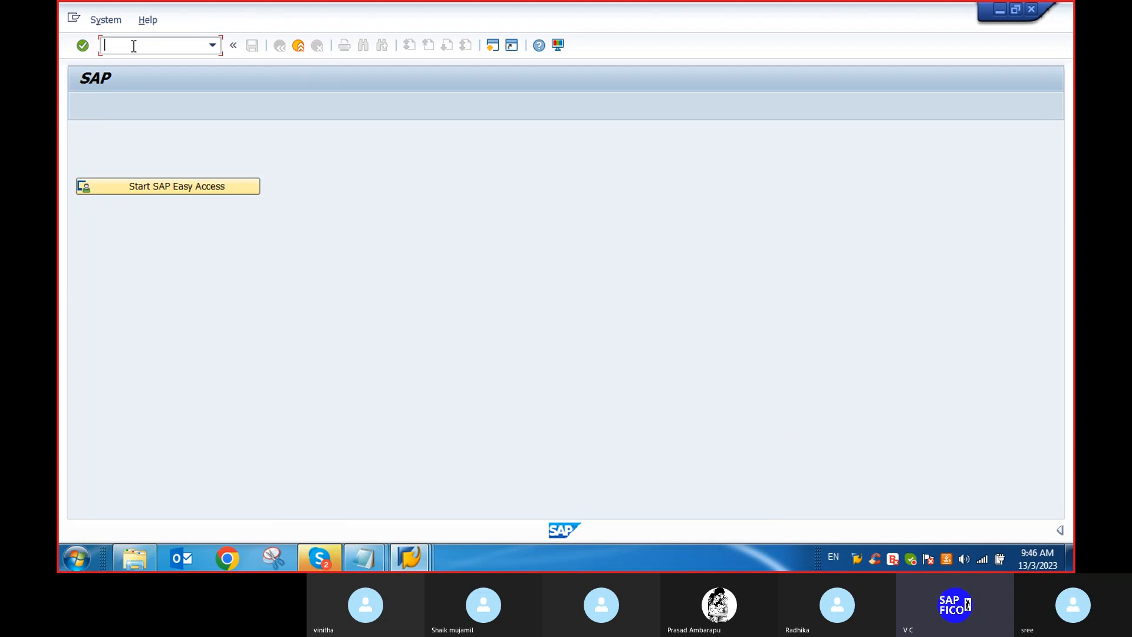
text(FA)
key(BackSpace)
key(BackSpace)
text(AFAB)
key(Return)
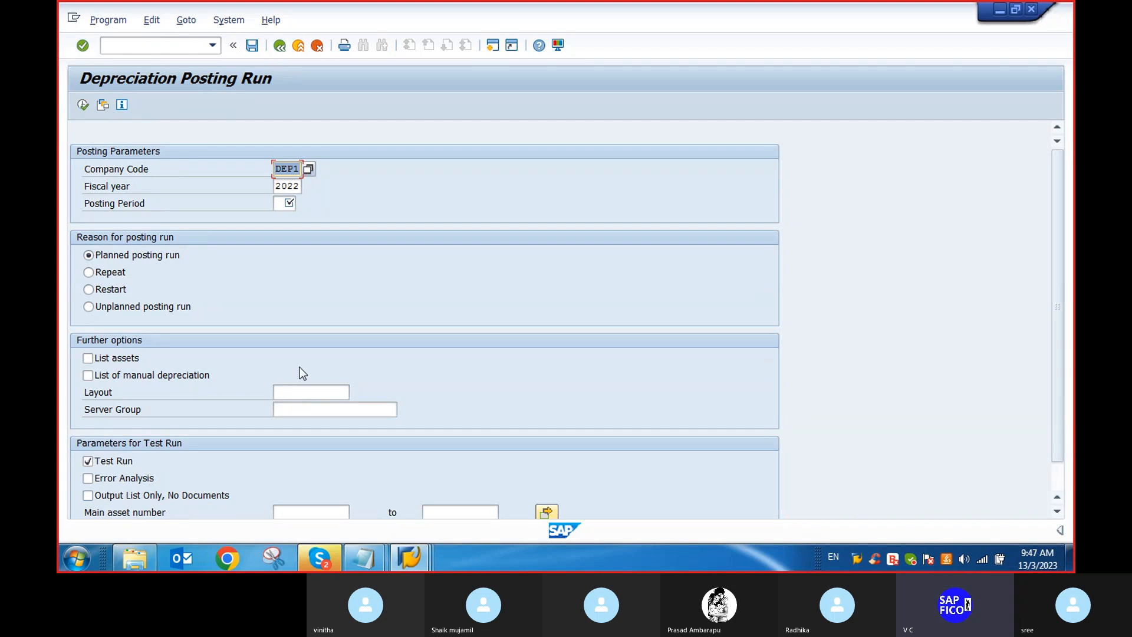
scroll(82, 444, down, 1)
click(88, 446)
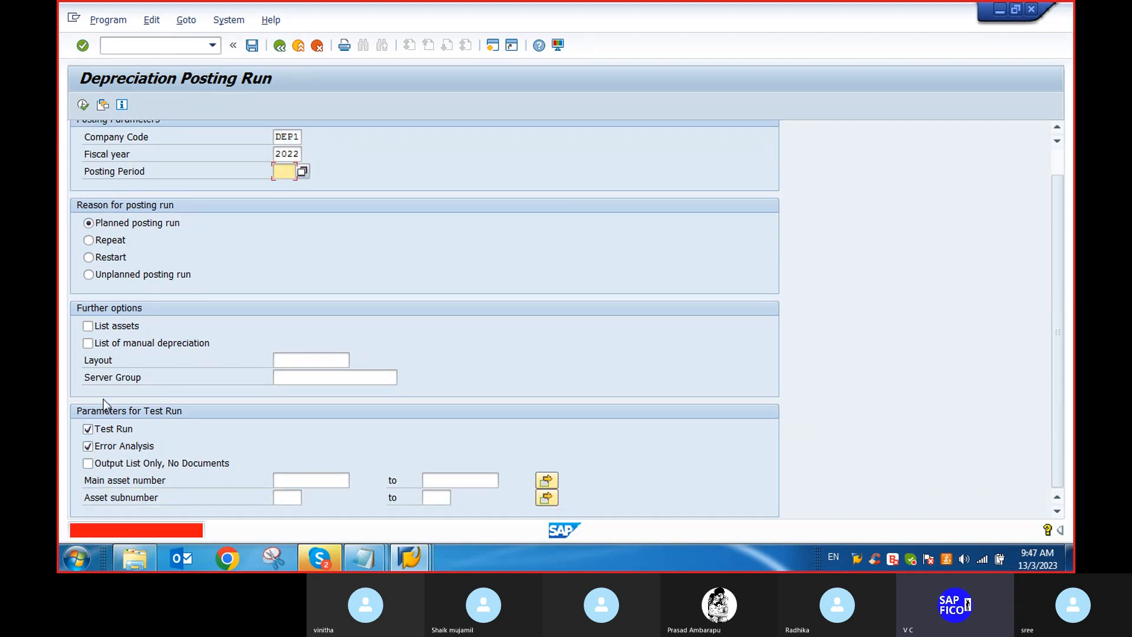
click(88, 430)
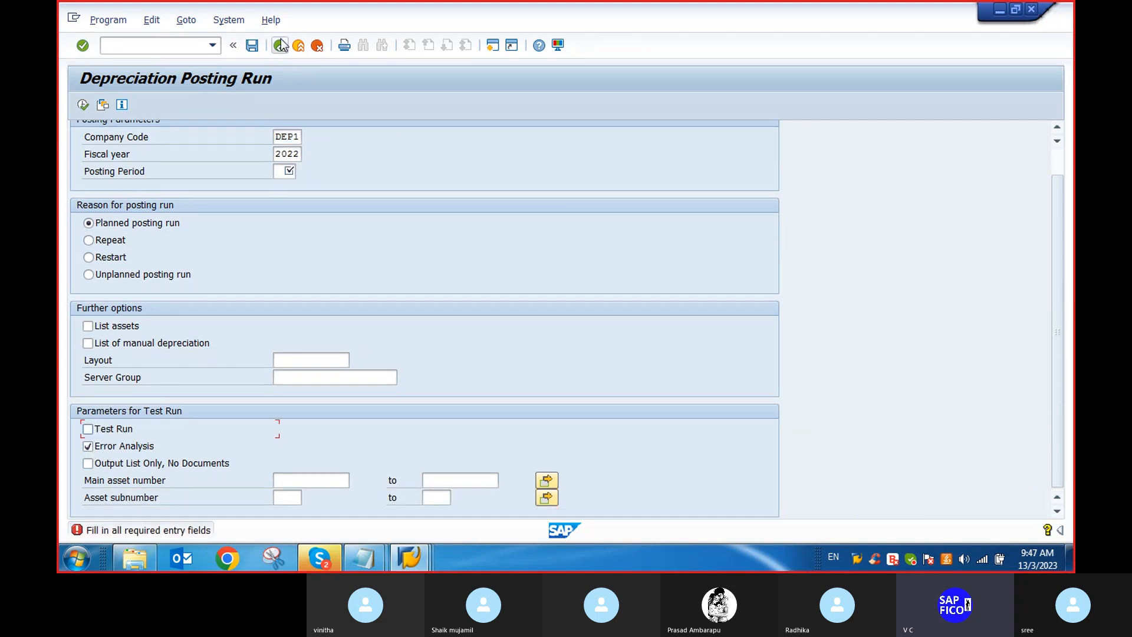
Step: Open the background job overview and run the simple job selection with the default user and date criteria
click(229, 20)
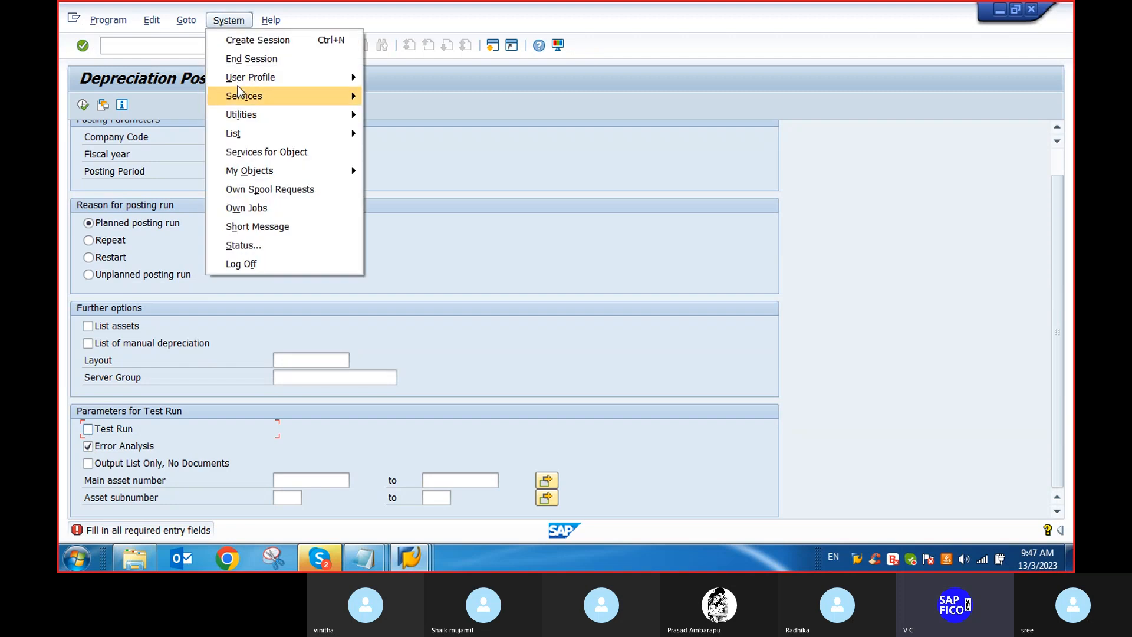
mouse_move(269, 77)
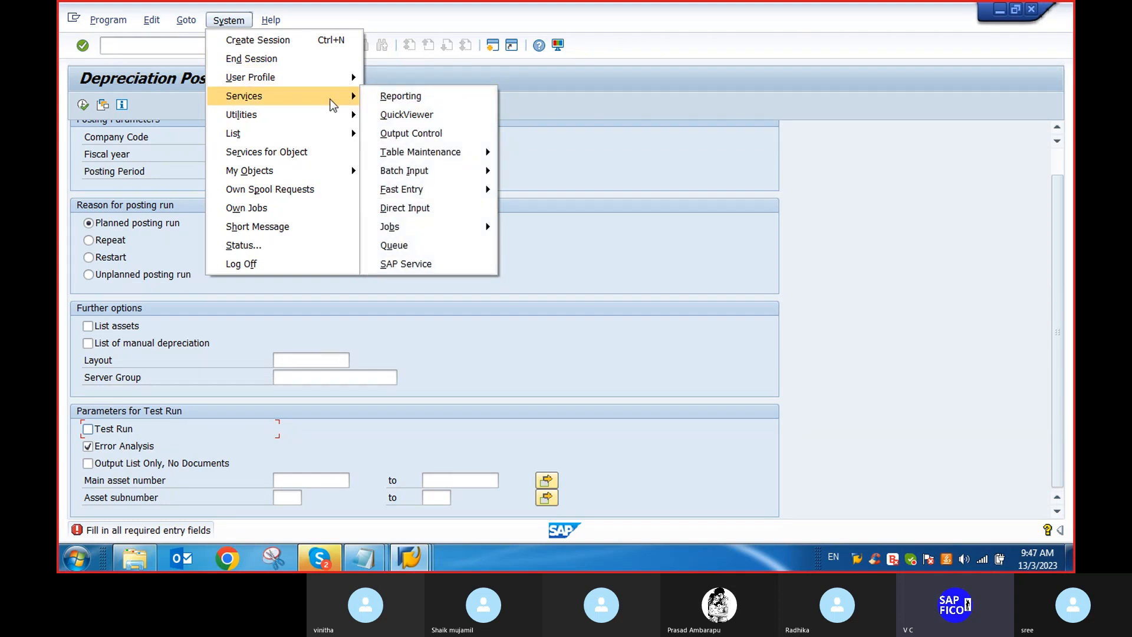
mouse_move(436, 234)
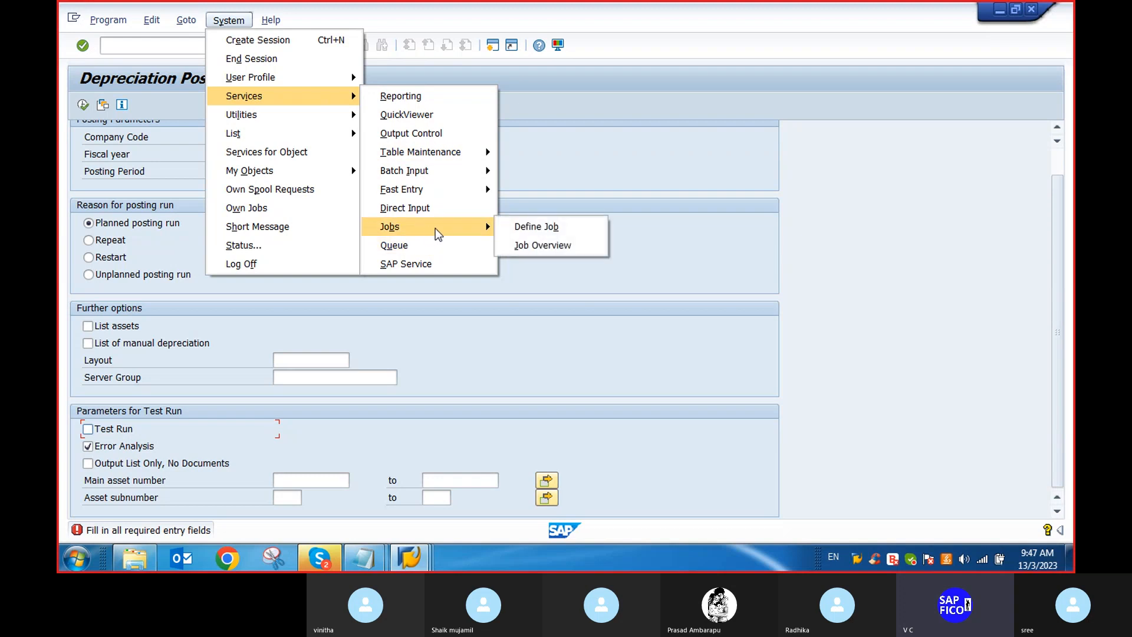
click(549, 245)
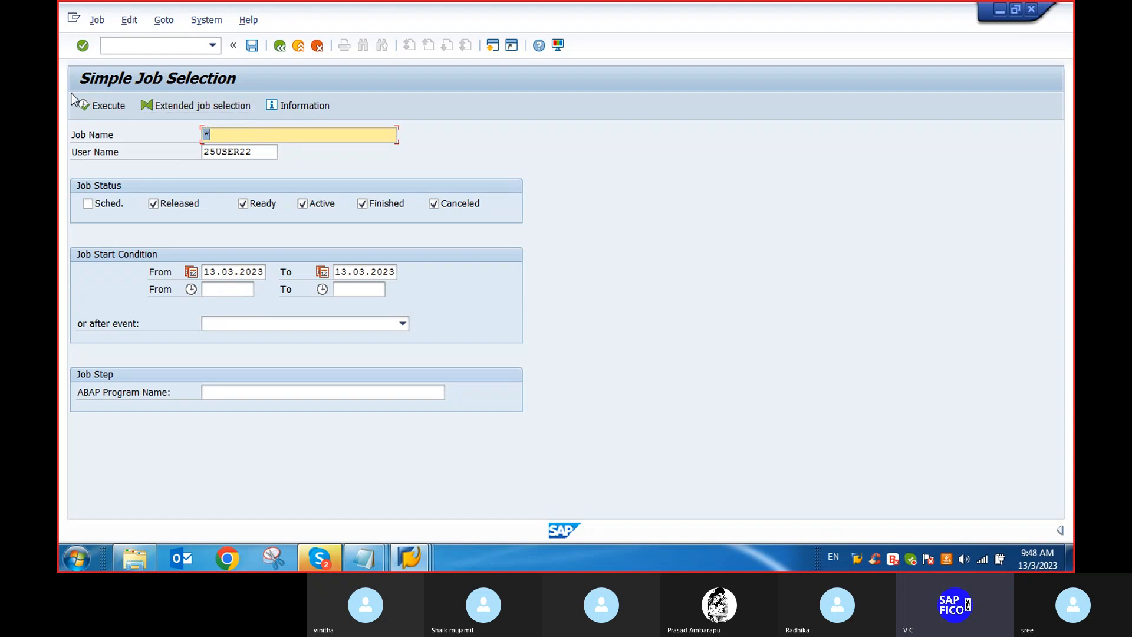
click(82, 109)
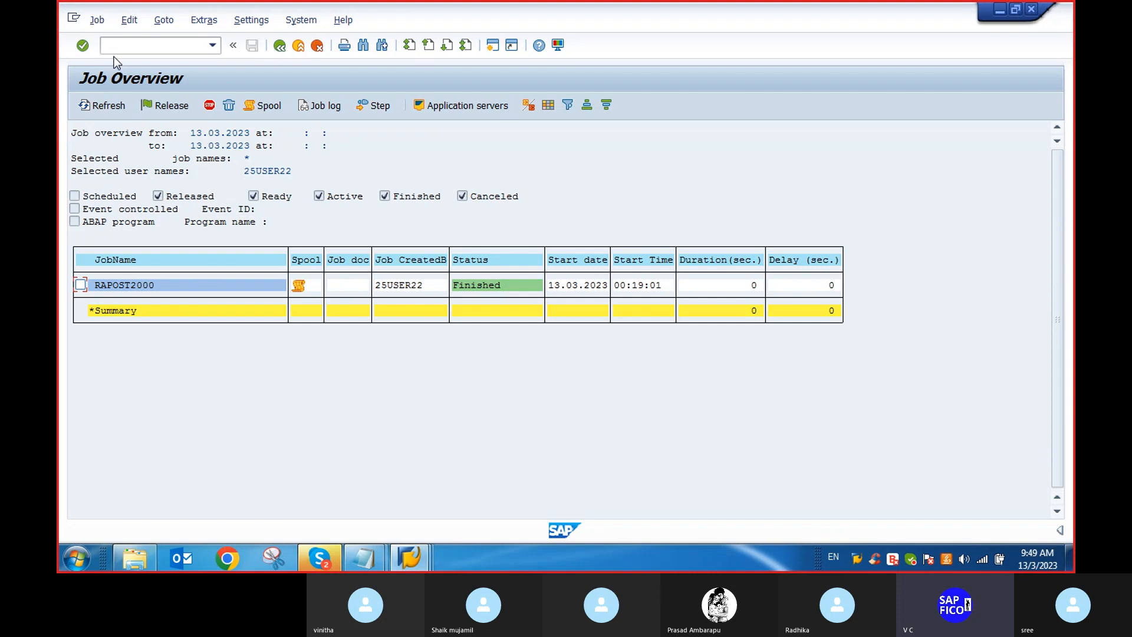
Step: Open Asset Explorer with AW01N and examine the DEP1 main asset's posted depreciation values through period 12 and its net book value
click(126, 47)
text(/n)
key(Return)
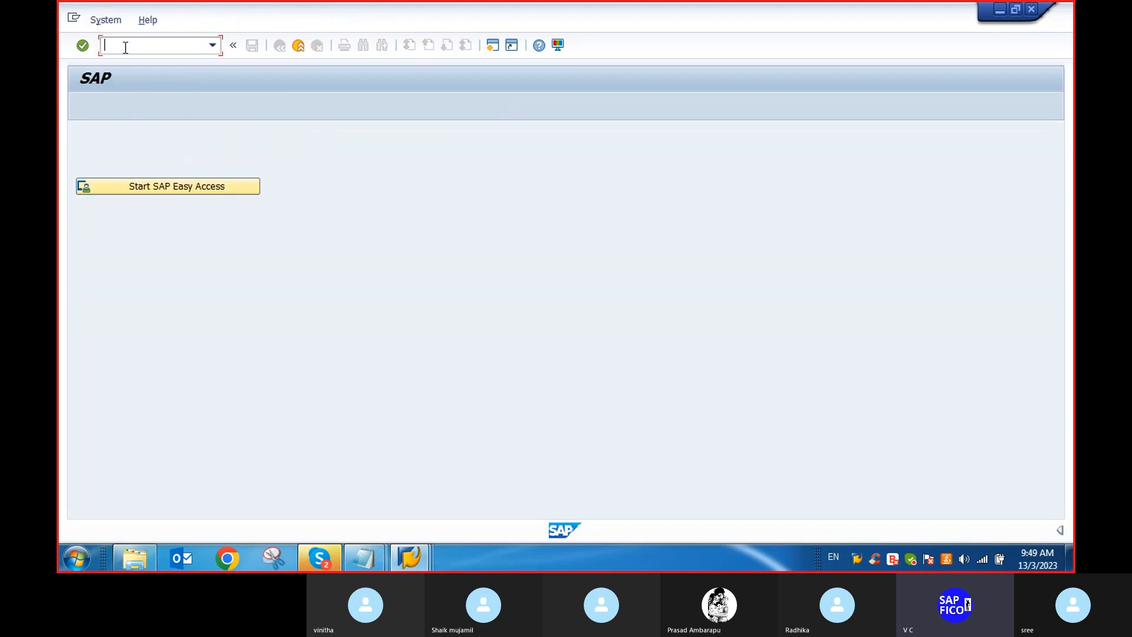
text(AW01N)
key(Return)
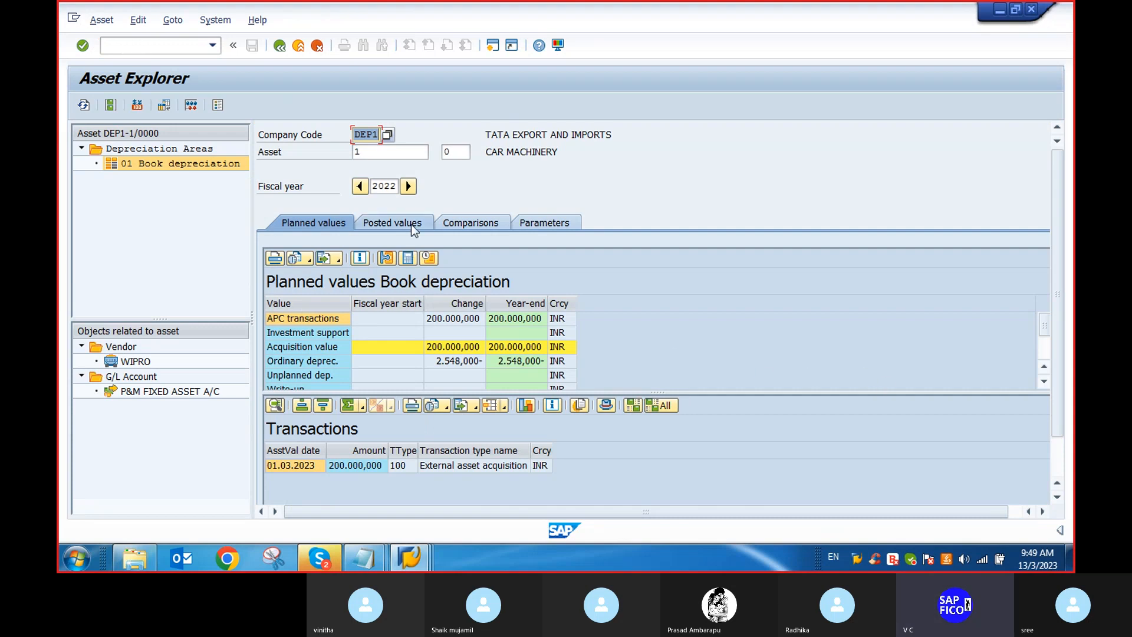
click(393, 223)
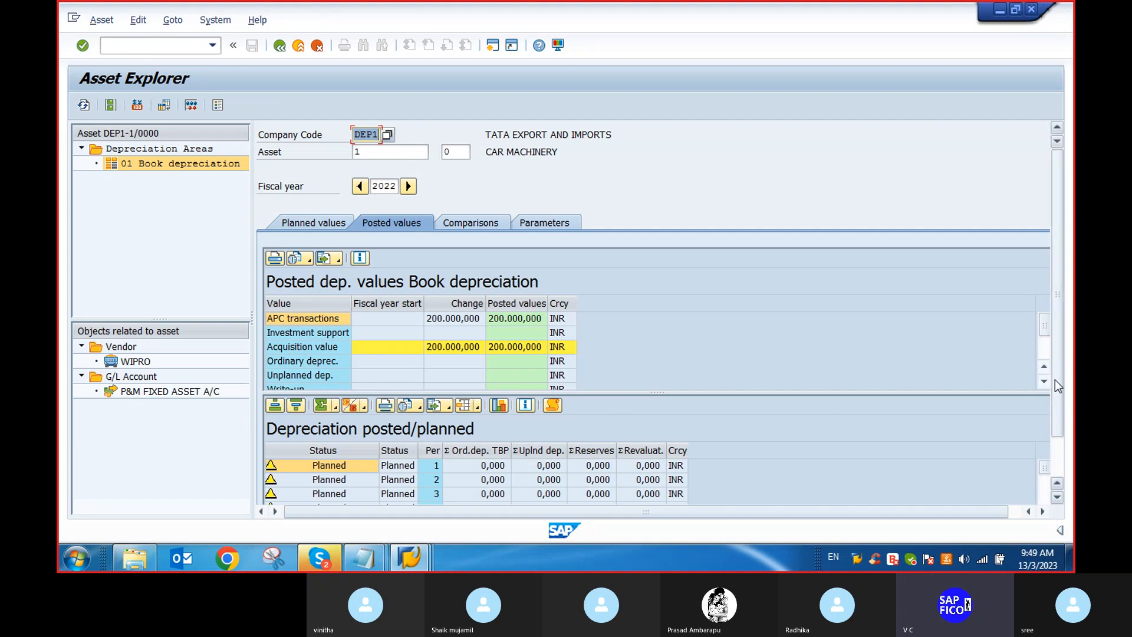
drag(1056, 380, 1045, 459)
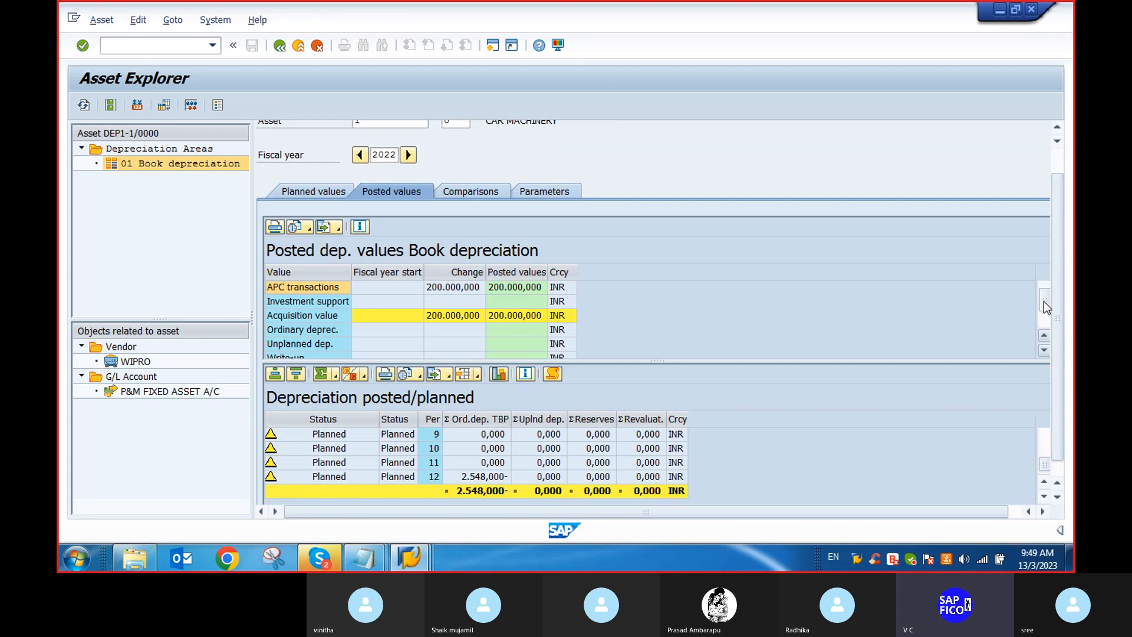
drag(1044, 301, 1042, 309)
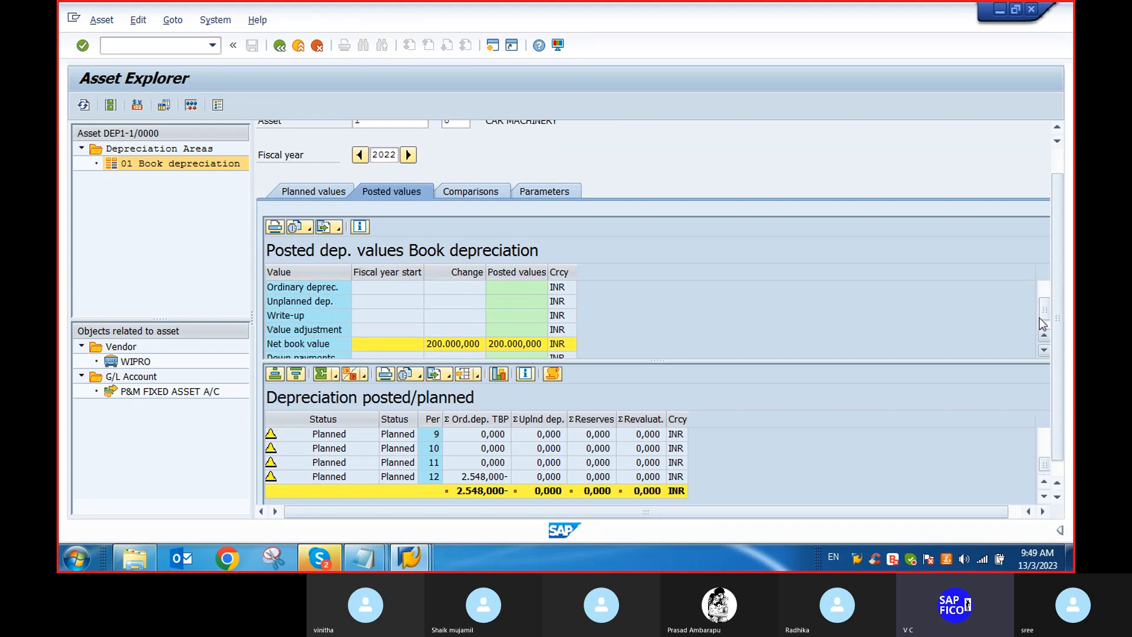
drag(1038, 310, 1038, 316)
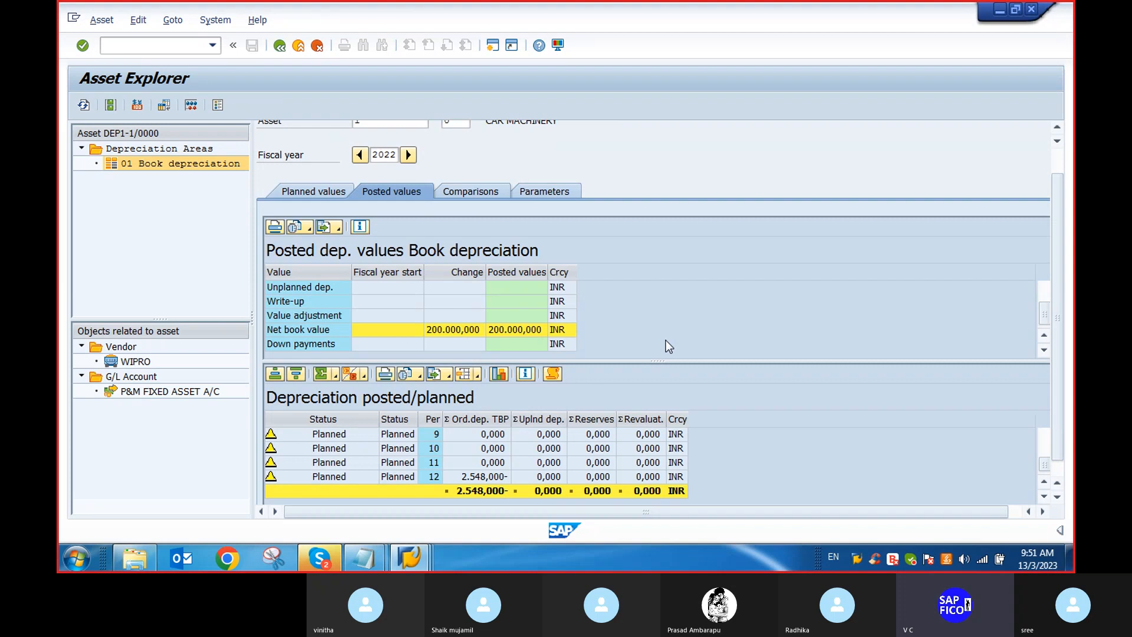
Step: In the SAP Easy Access session, start AFAB and set posting period 12 with an unplanned posting run
mouse_move(418, 556)
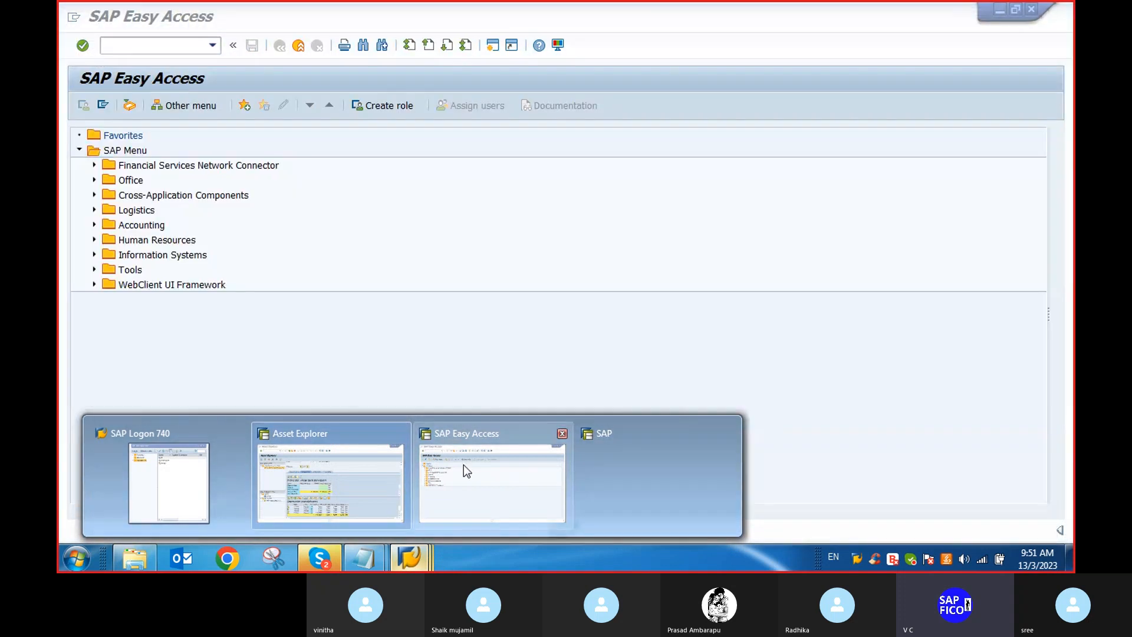
click(463, 465)
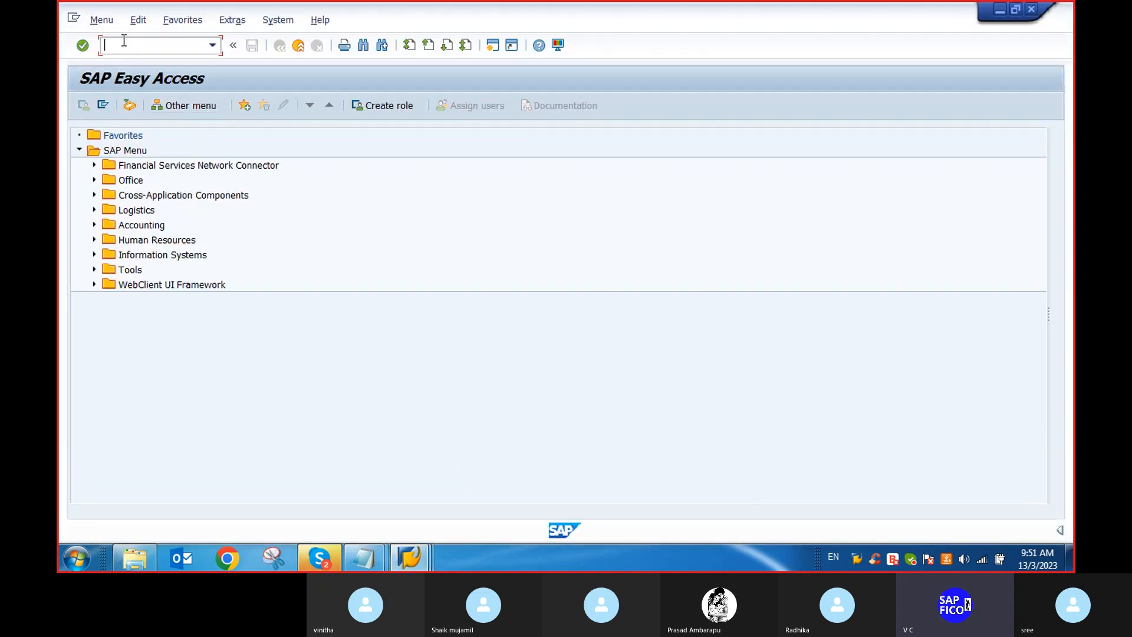
text(AFAB)
key(Return)
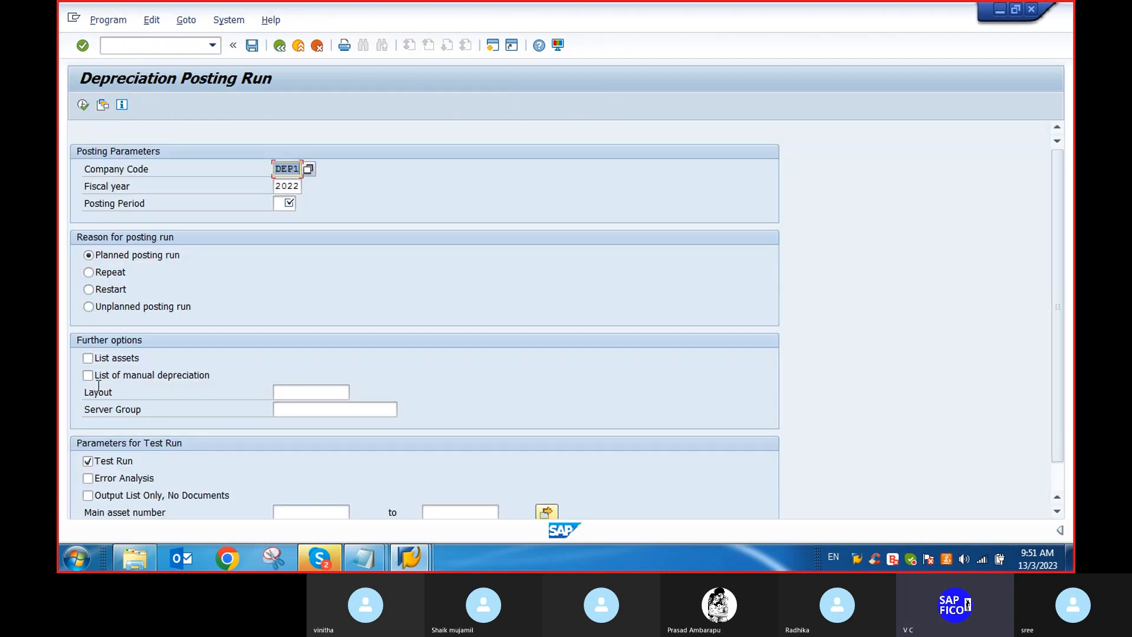
click(283, 204)
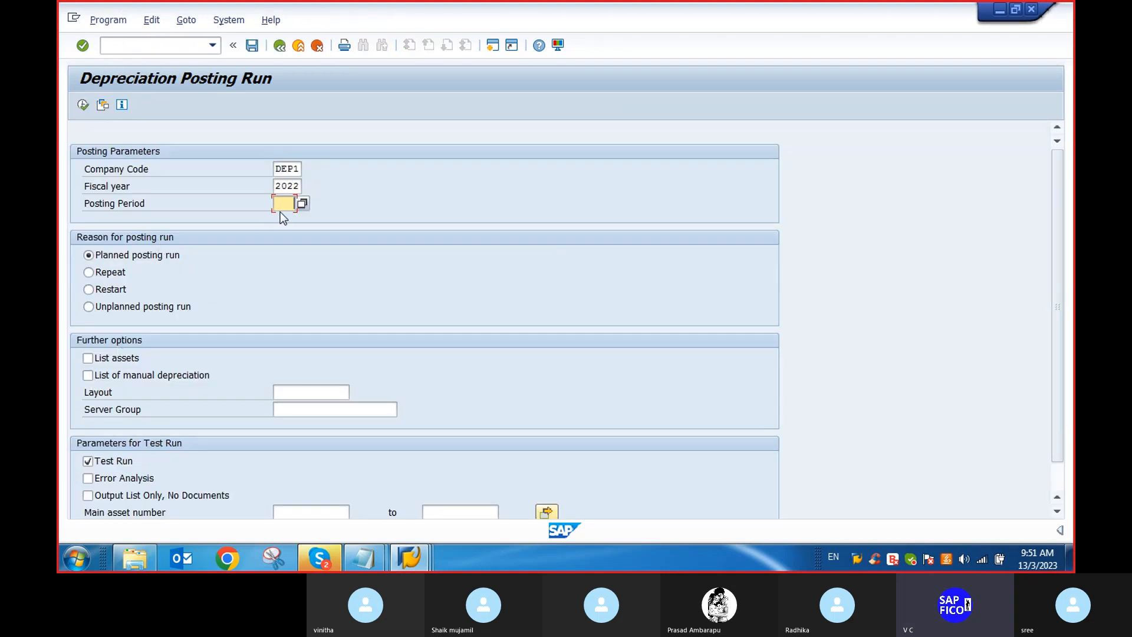
text(12)
click(89, 307)
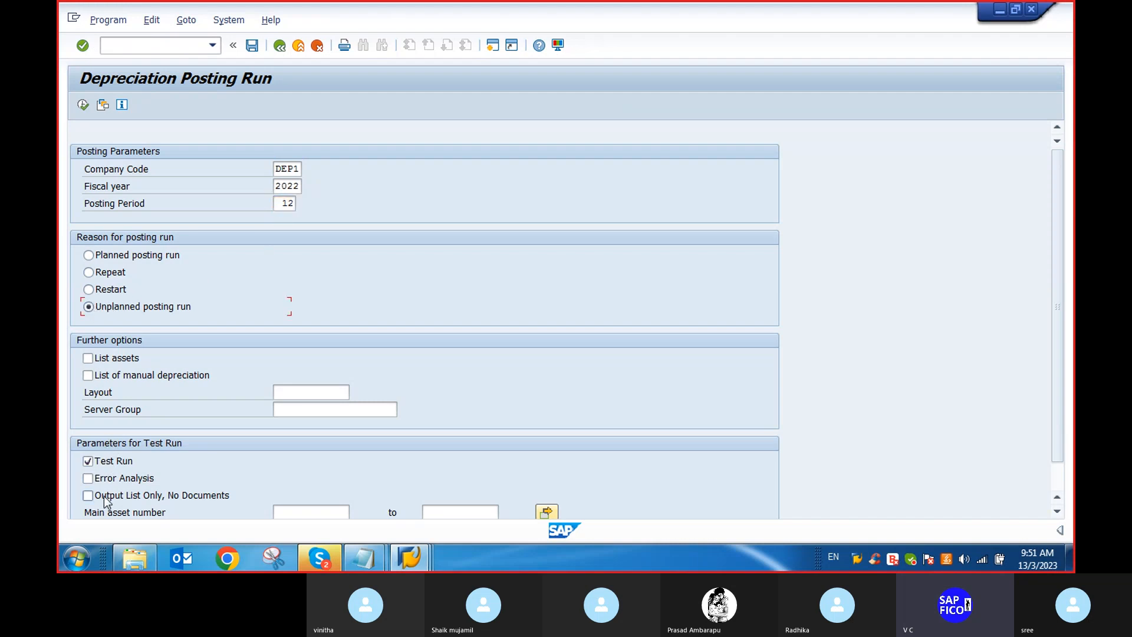
Step: Restrict the test run to DEP1's CAR MACHINERY main asset 1, subnumber 0, and execute it online
scroll(106, 498, down, 1)
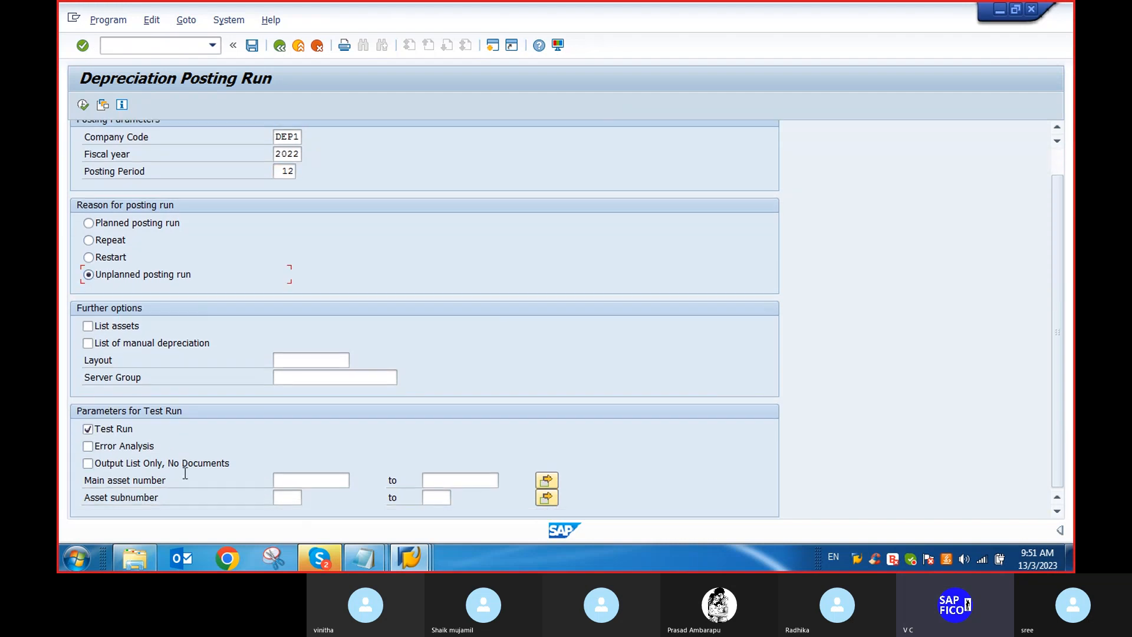
click(295, 481)
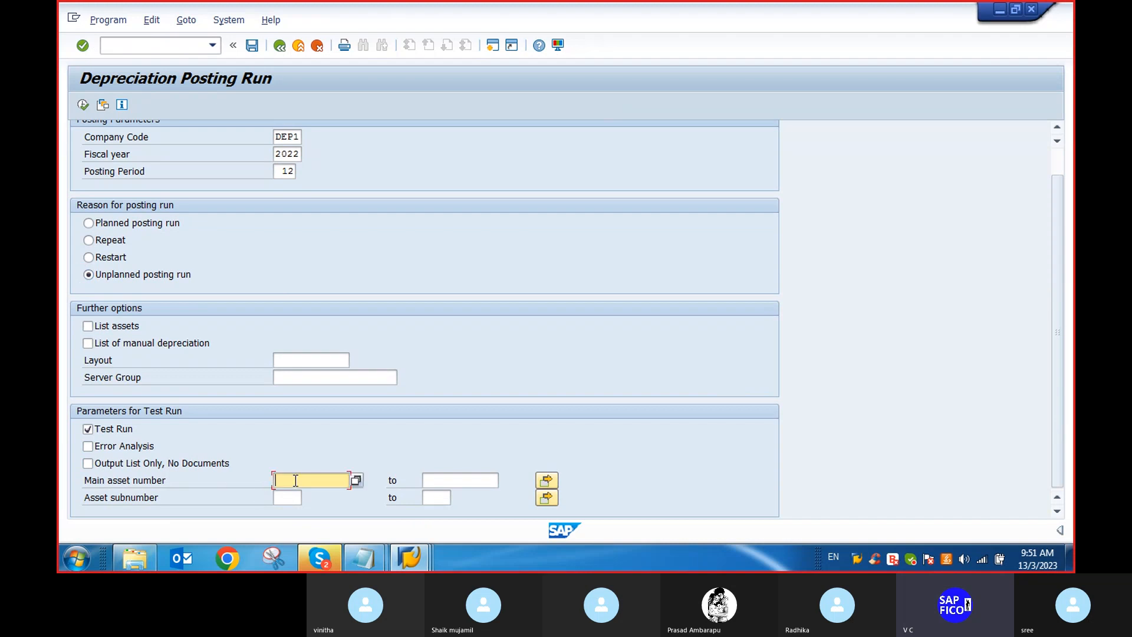
click(357, 480)
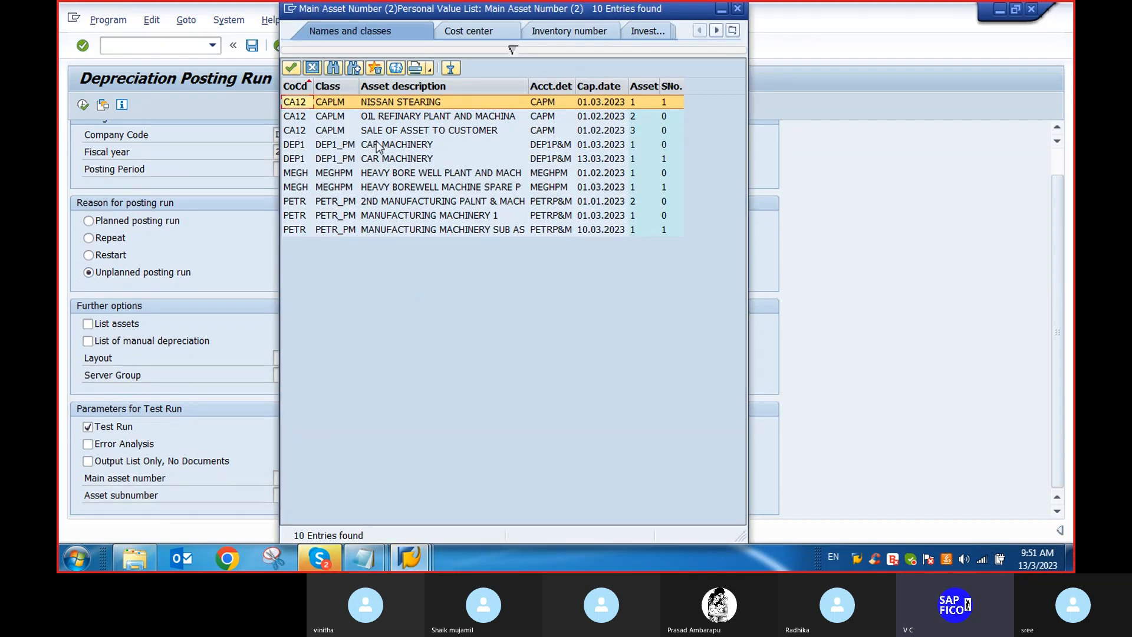
double_click(375, 144)
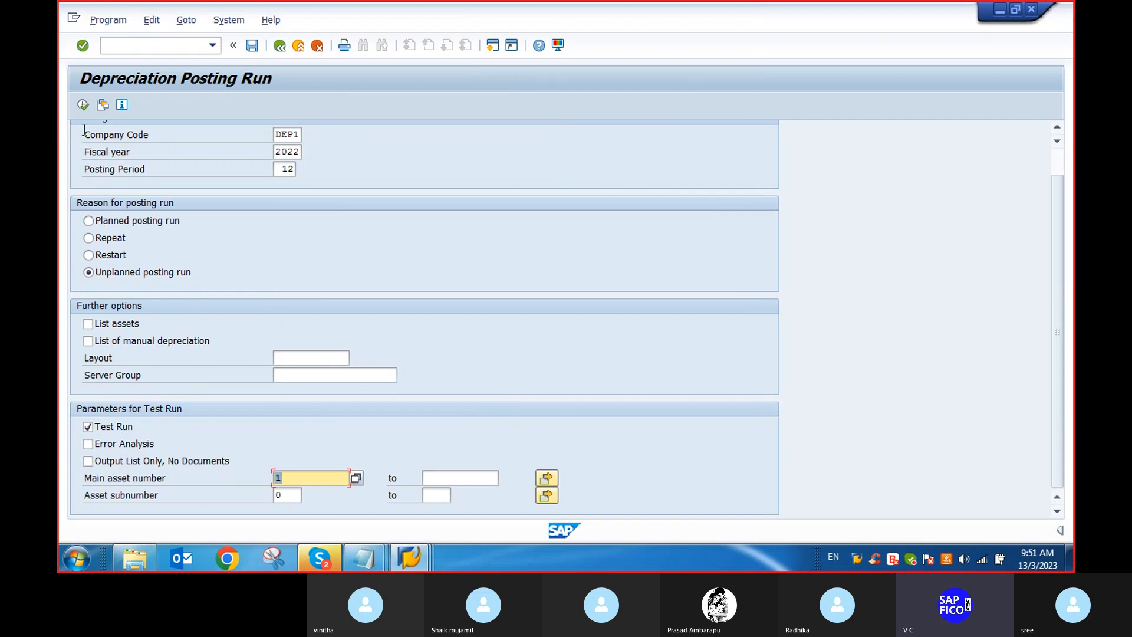
click(80, 108)
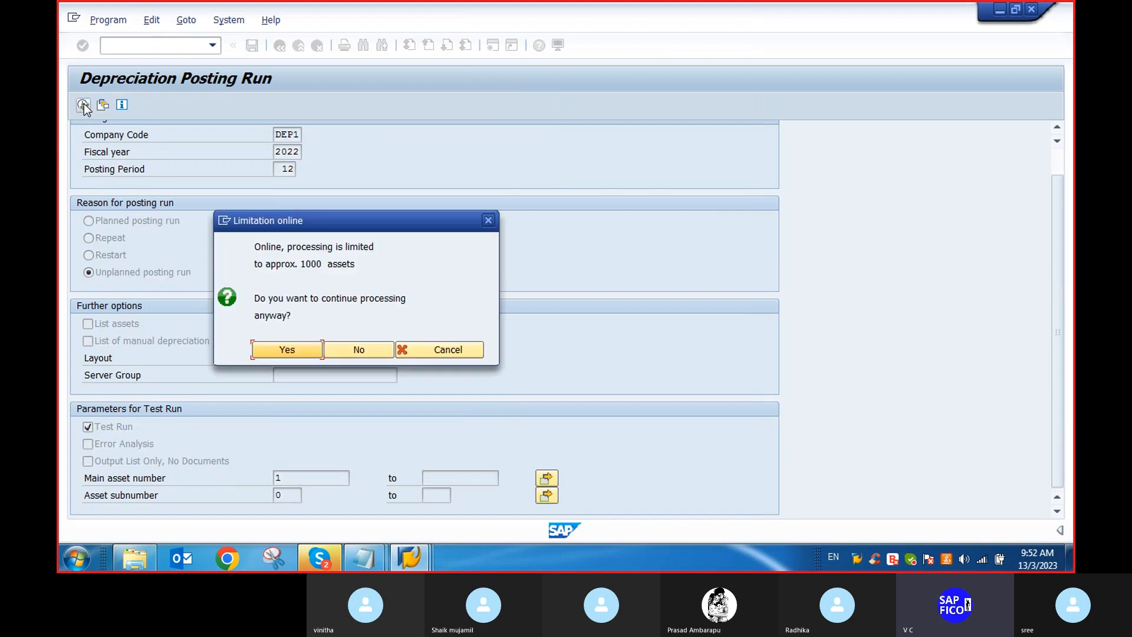
click(300, 350)
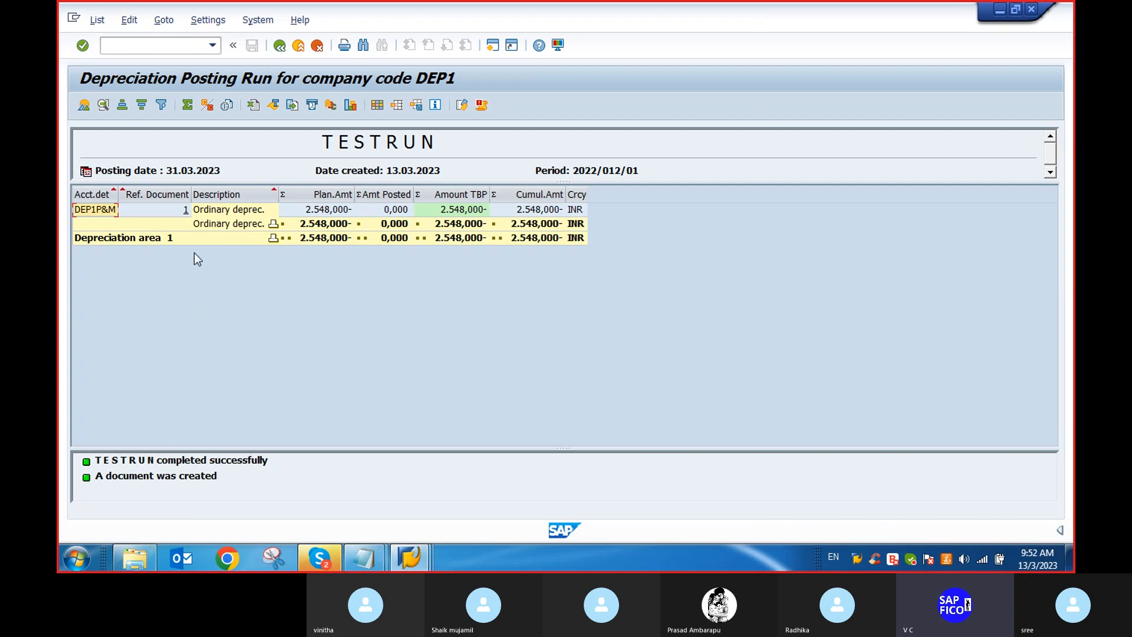
Step: Return to the selection screen, execute the test run online with Error Analysis enabled, and display its error list
click(279, 45)
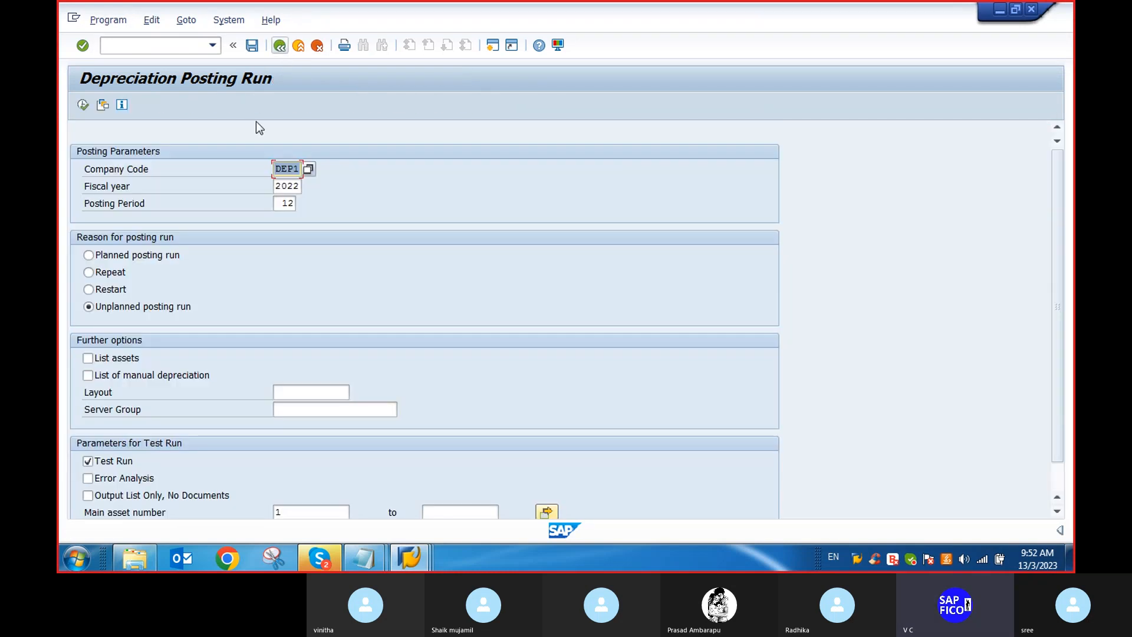
scroll(97, 415, down, 2)
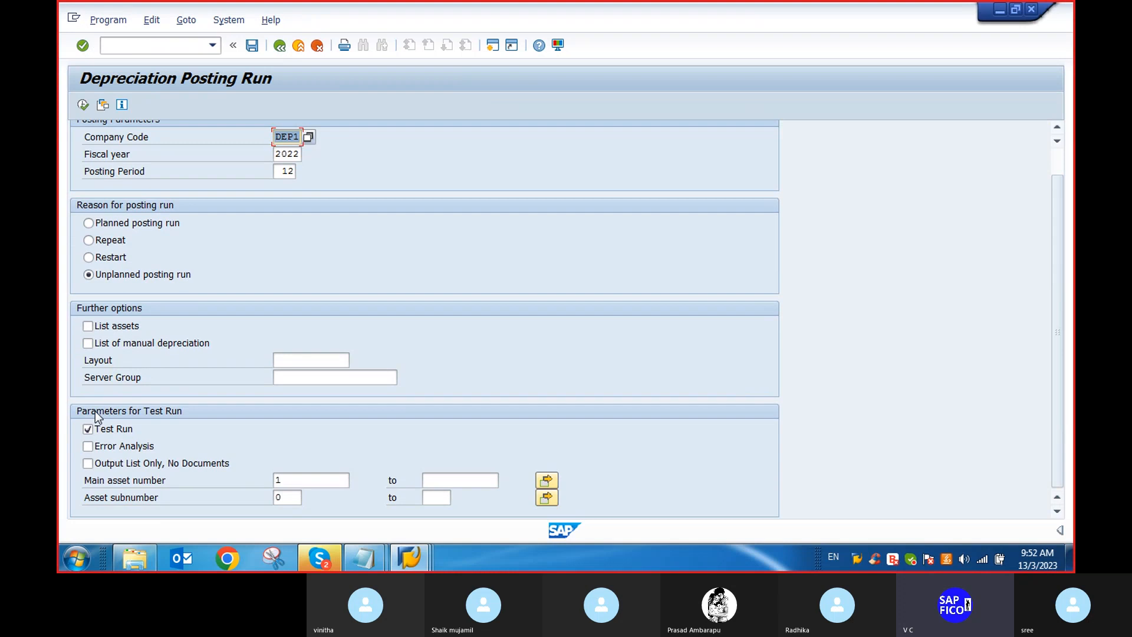
click(89, 448)
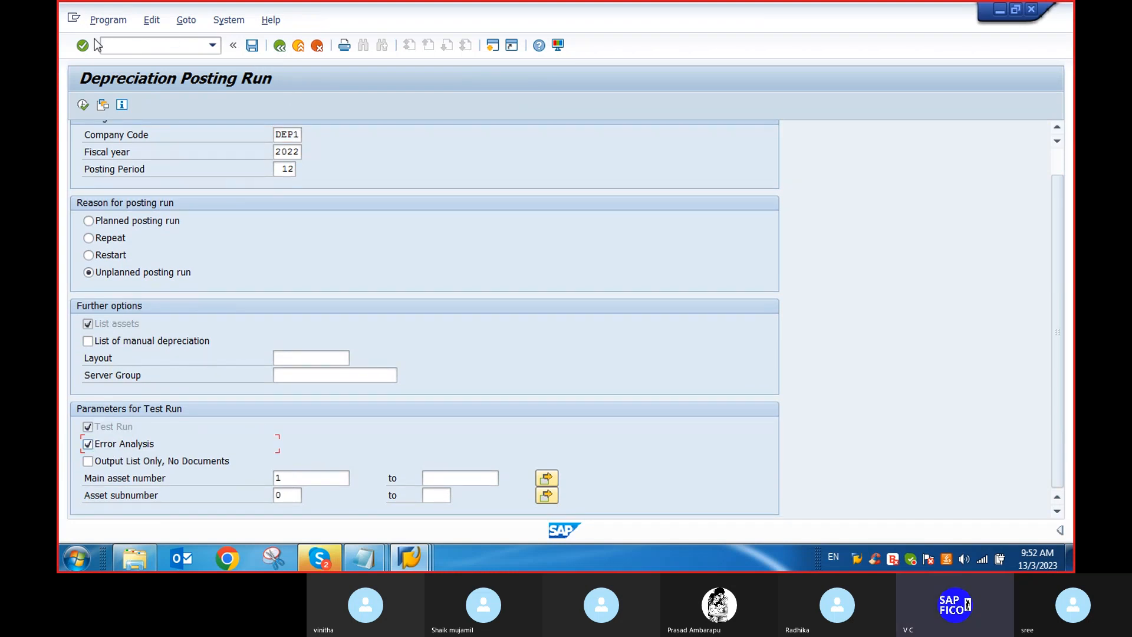
click(82, 104)
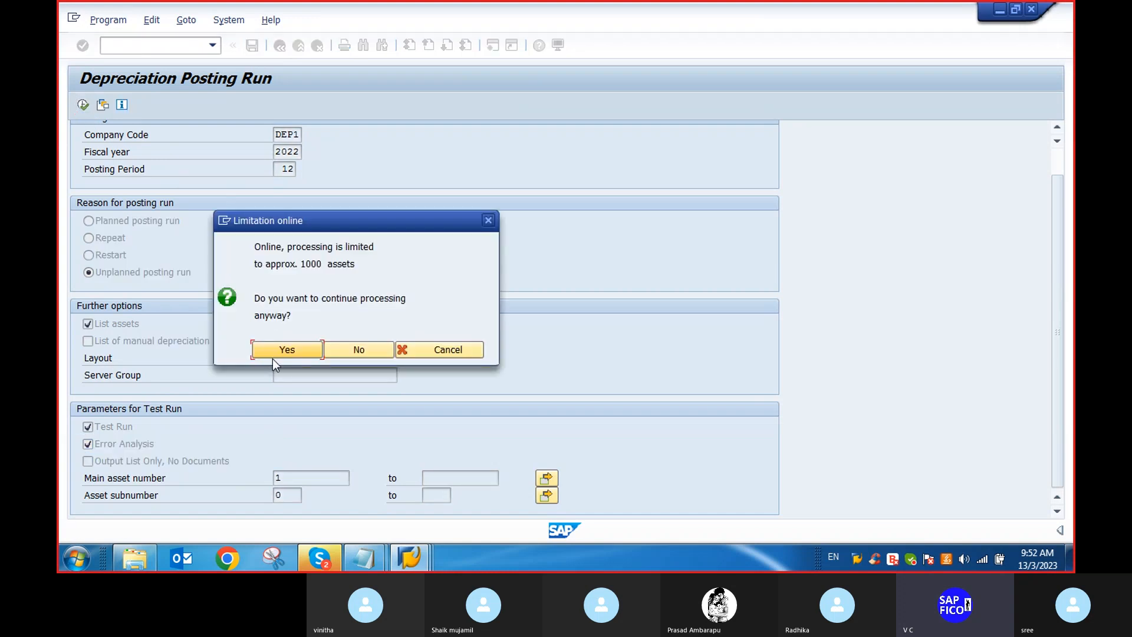
click(281, 345)
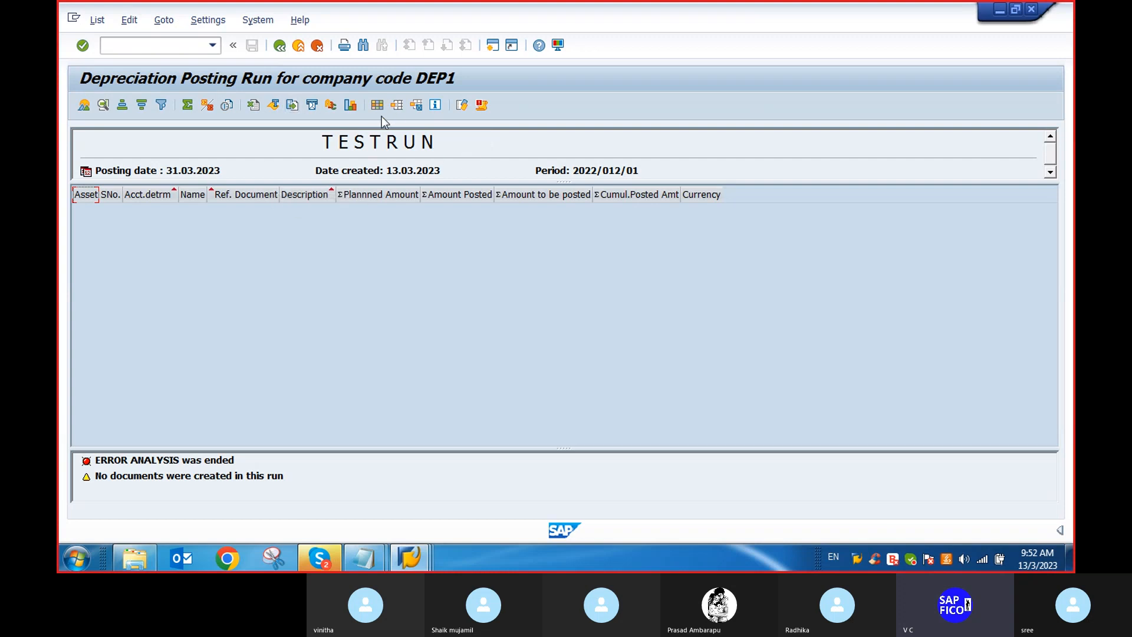
click(482, 106)
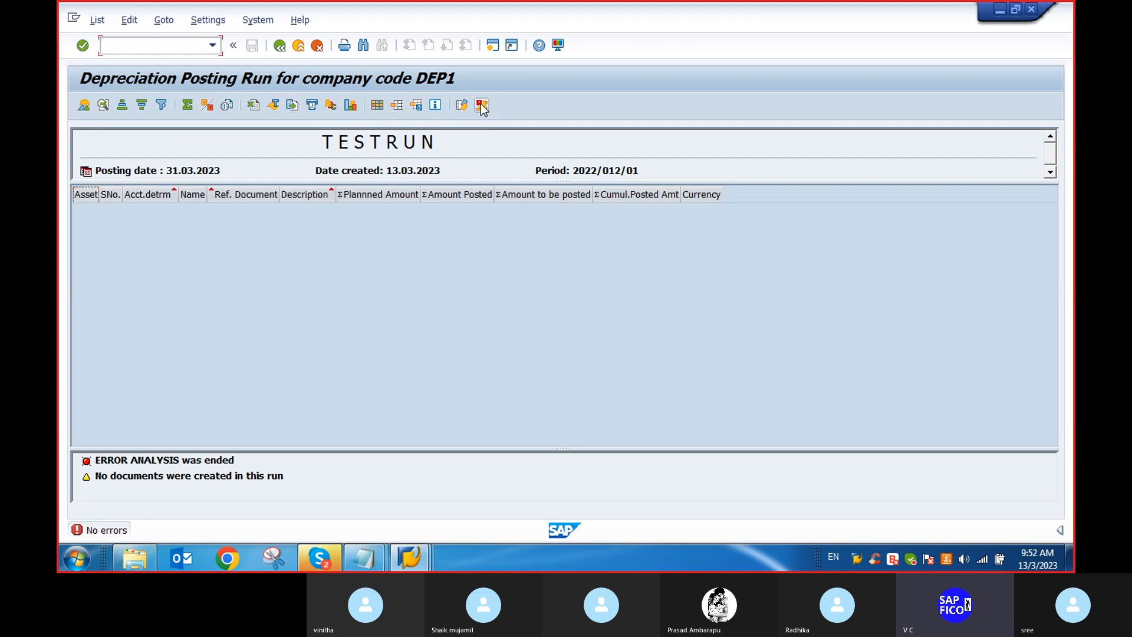
Step: Return to the posting run selection, turn off Error Analysis and Test Run, and clear the main asset number and subnumber
click(280, 46)
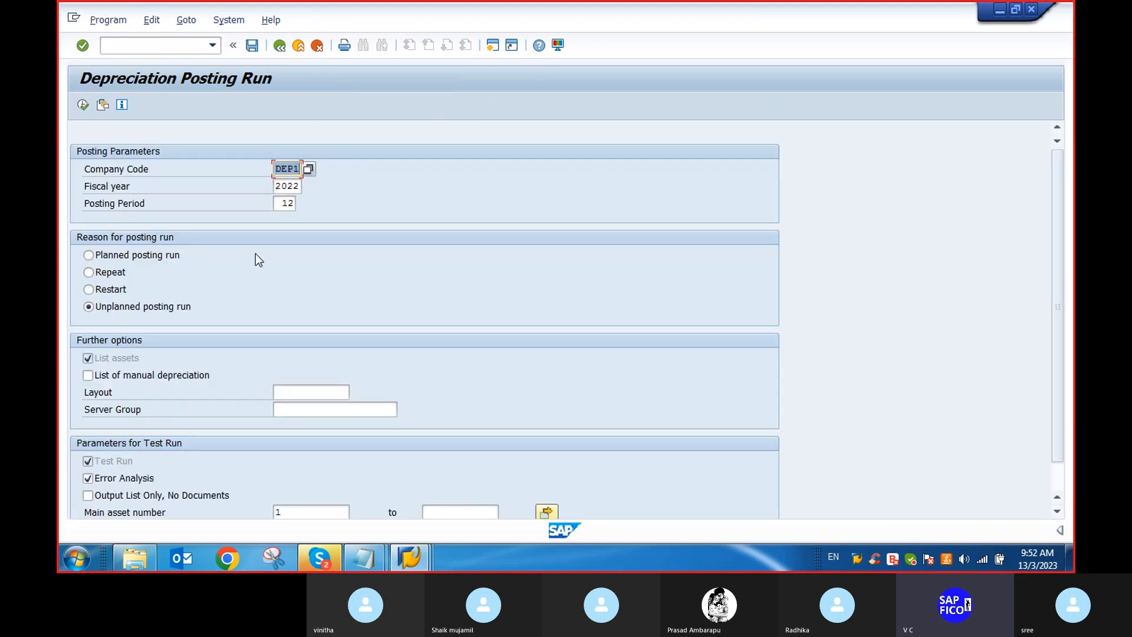
scroll(160, 341, down, 2)
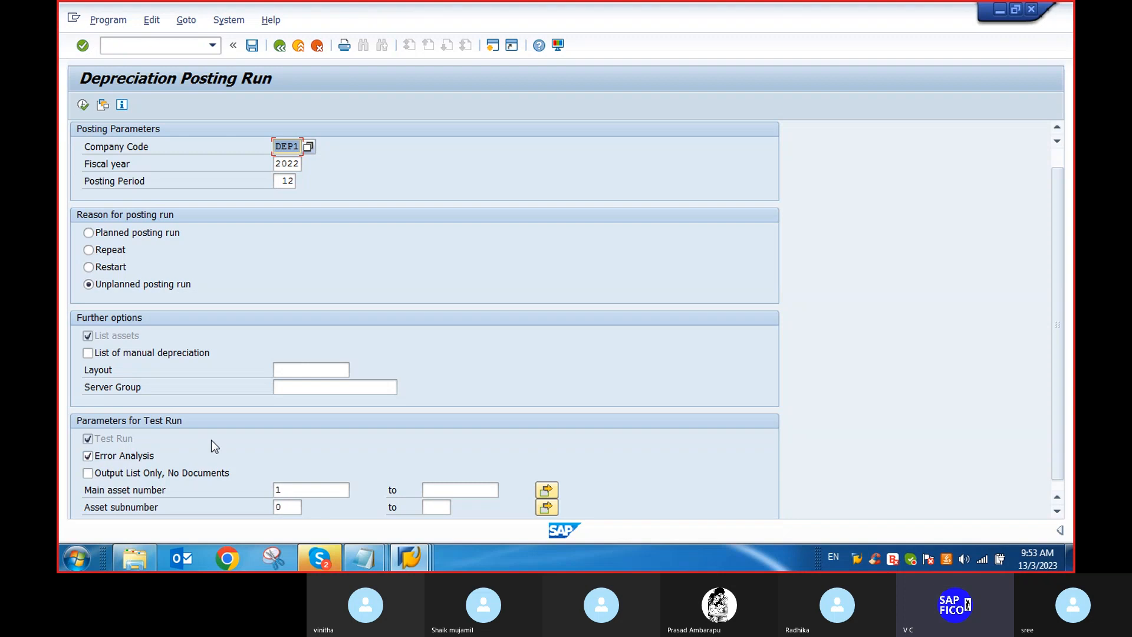
click(93, 457)
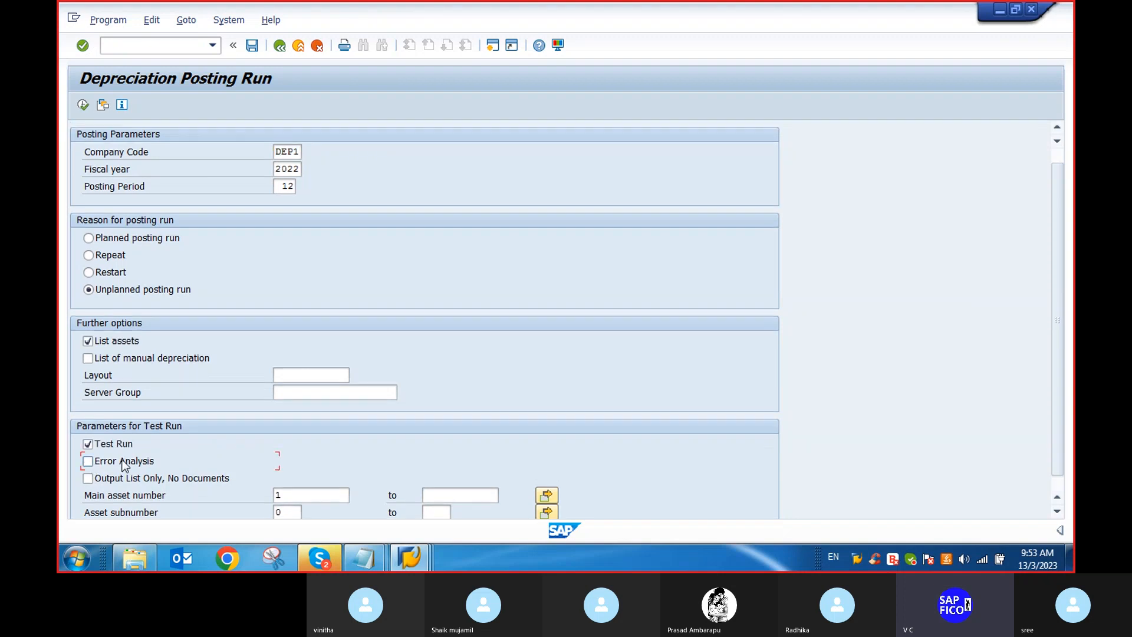
click(88, 444)
click(307, 496)
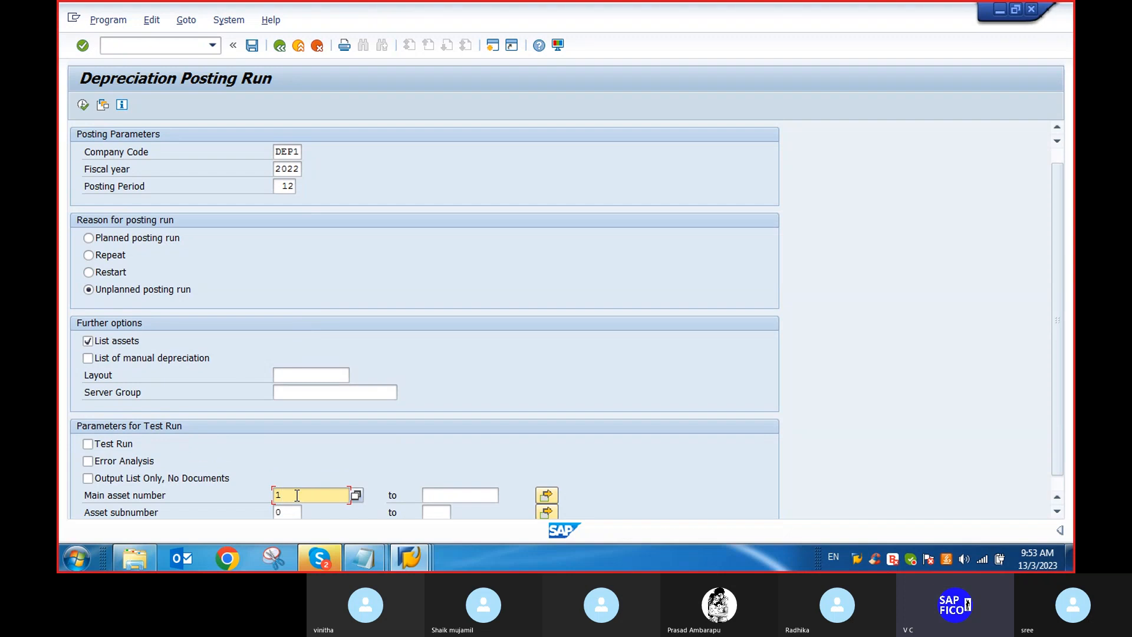
key(BackSpace)
click(291, 512)
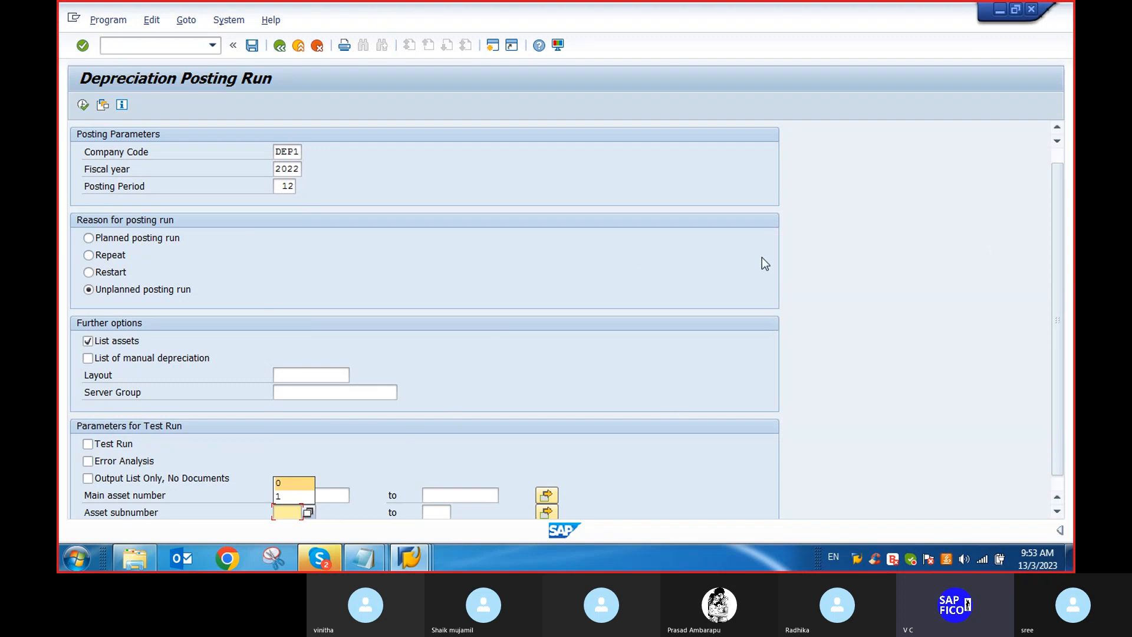
Step: Execute the depreciation run in background with output device LP01 and accept the print formatting
click(111, 21)
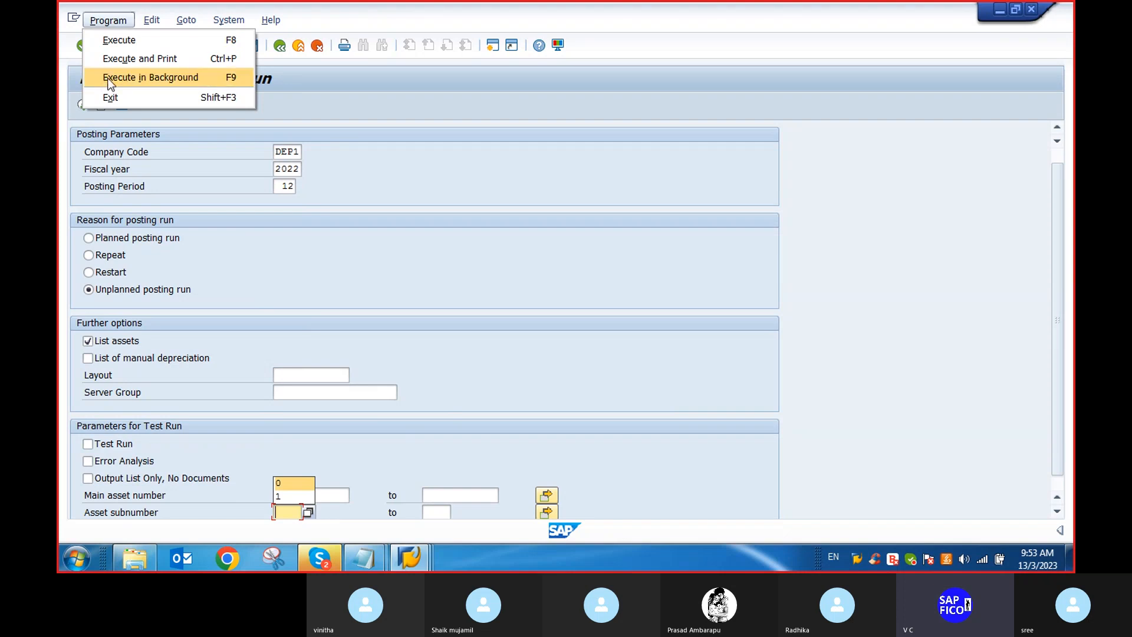
click(171, 77)
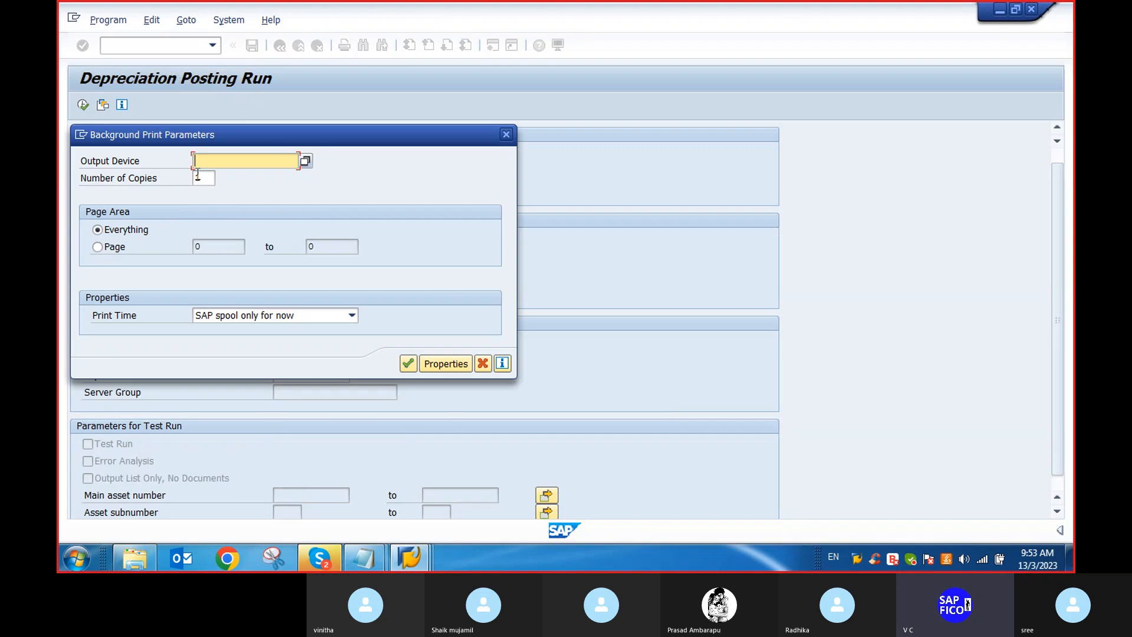
text(L)
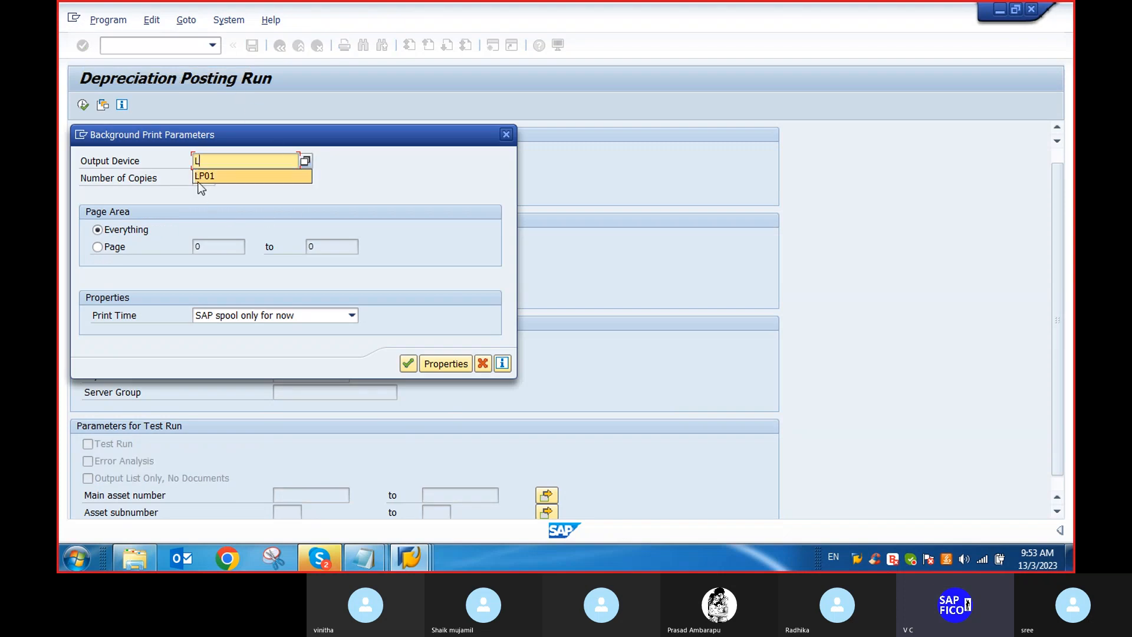
click(200, 177)
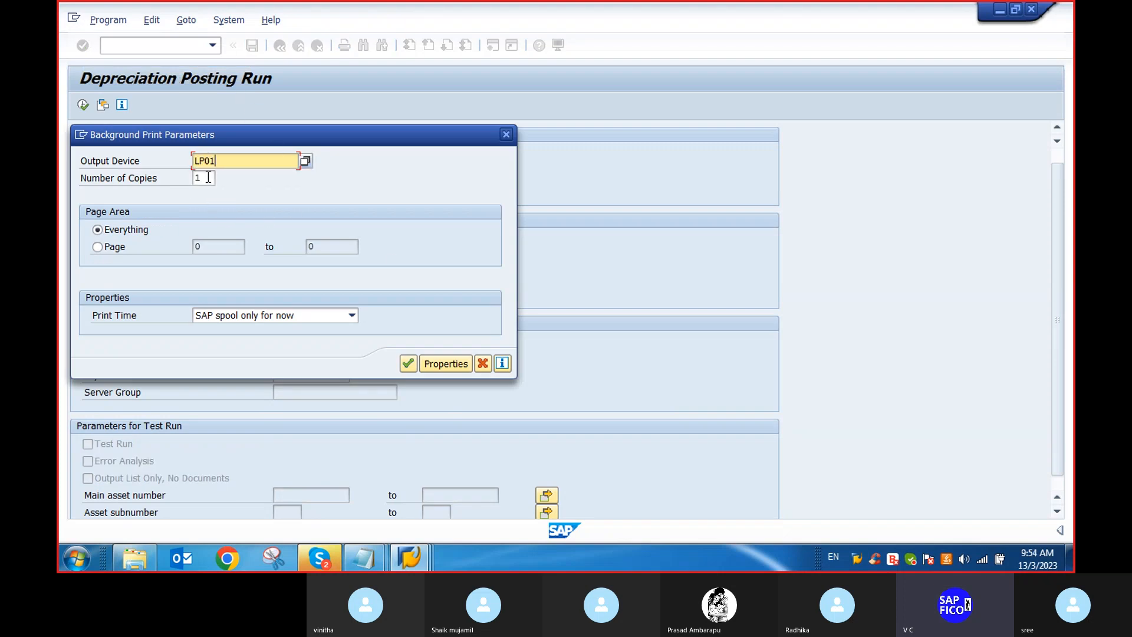
click(408, 364)
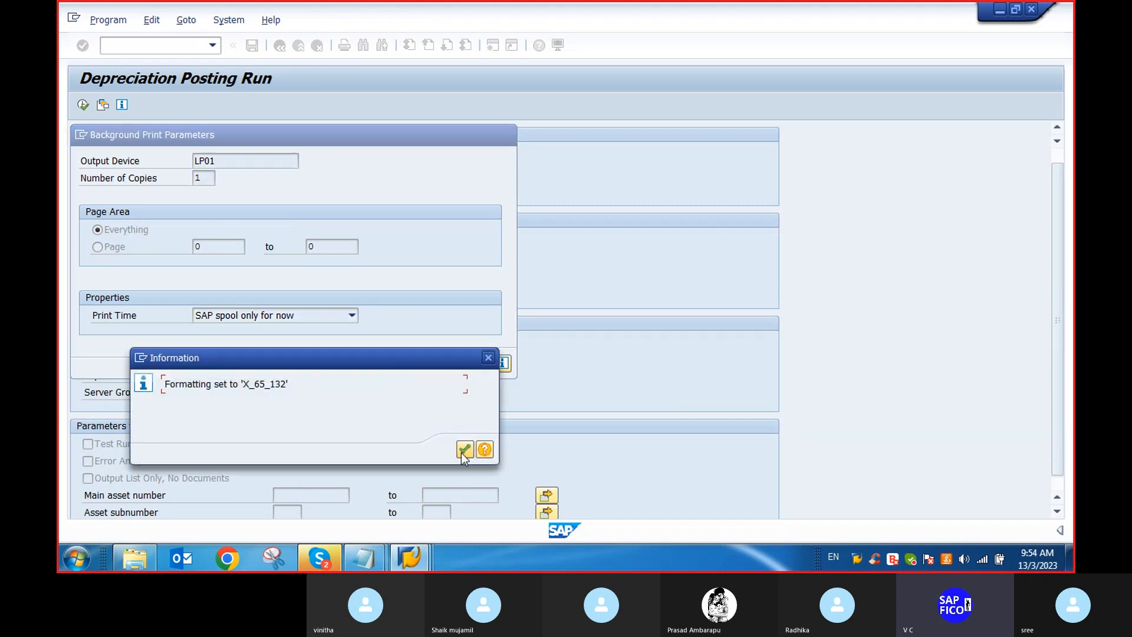
click(464, 451)
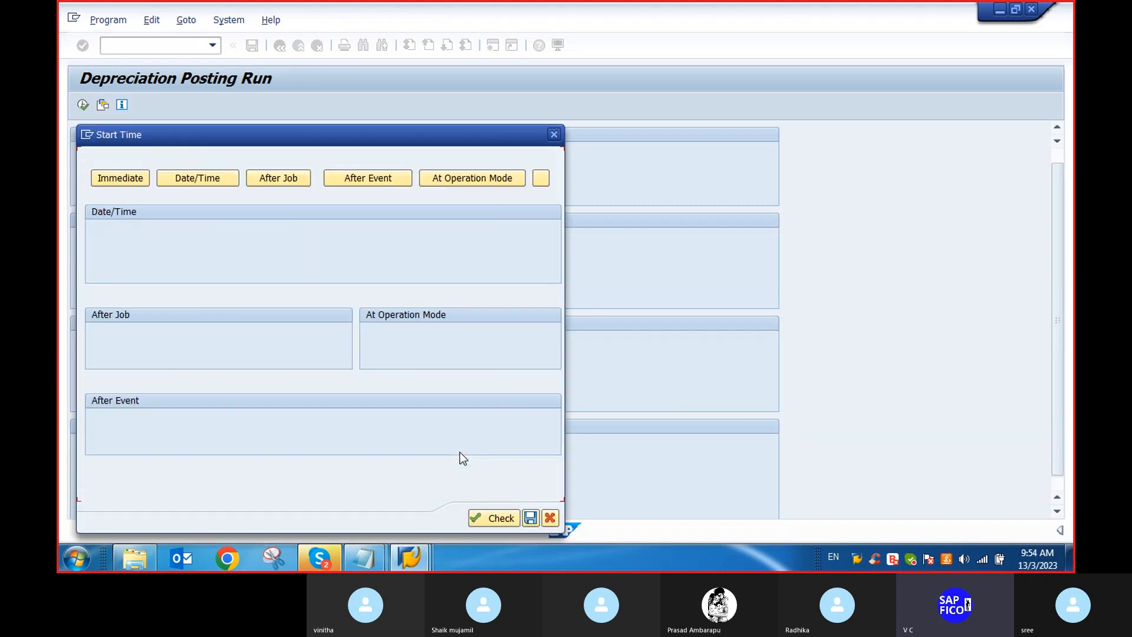
Step: Schedule the background job with an immediate start and save it
click(124, 178)
click(361, 525)
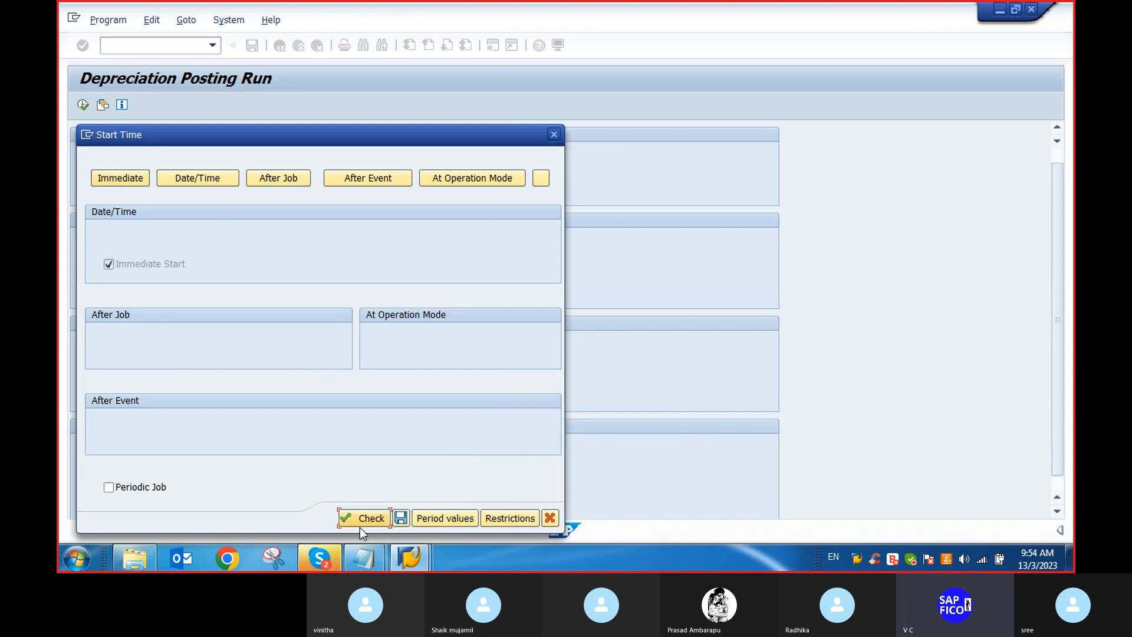
click(402, 518)
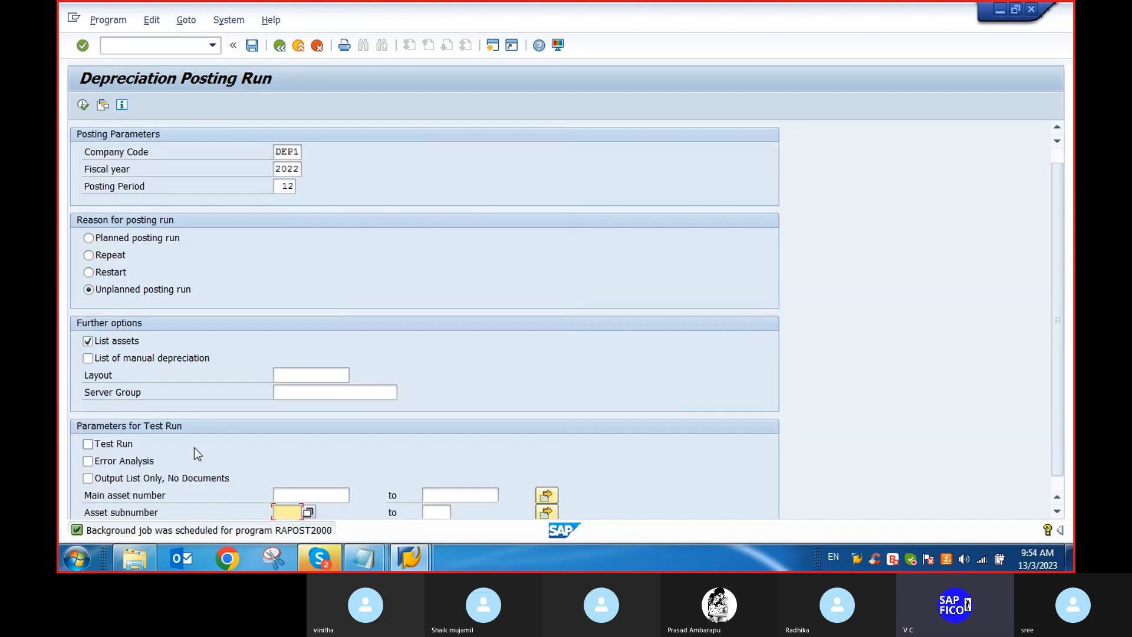
Step: Open the background job overview for the current user's jobs dated 13.03.2023 and check the RAPOST2000 job's status
click(230, 21)
mouse_move(252, 98)
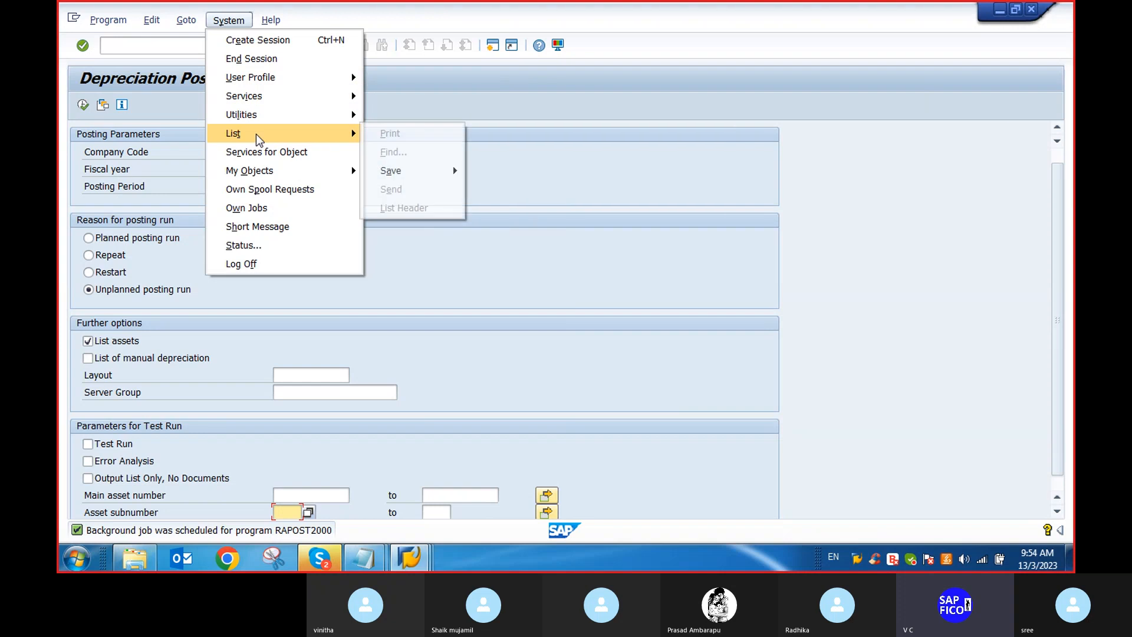
mouse_move(255, 177)
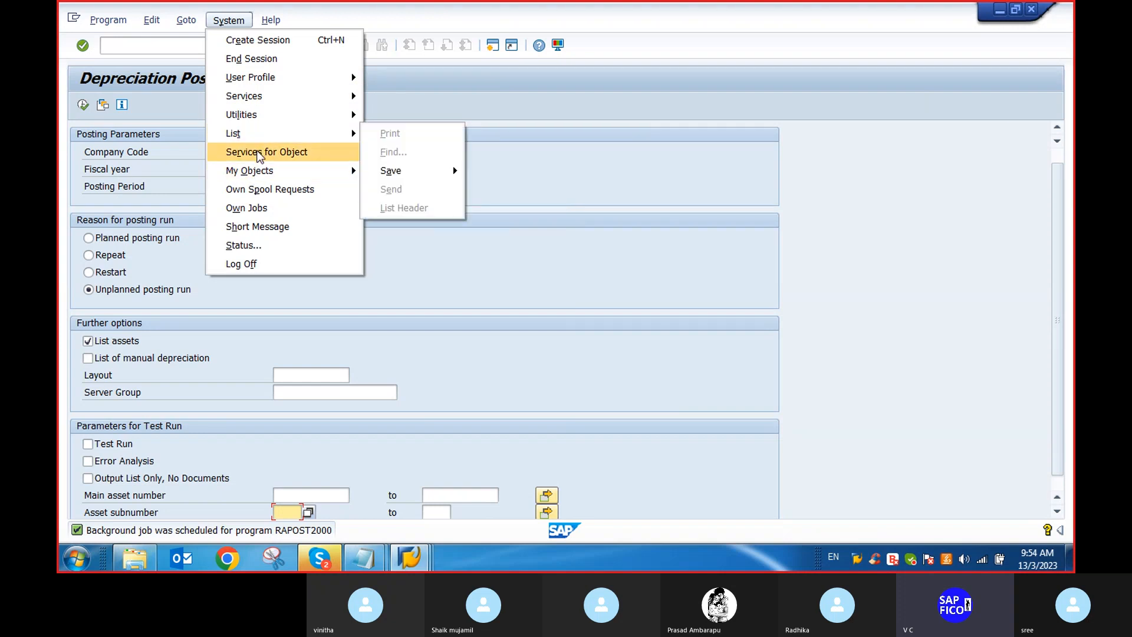
mouse_move(254, 142)
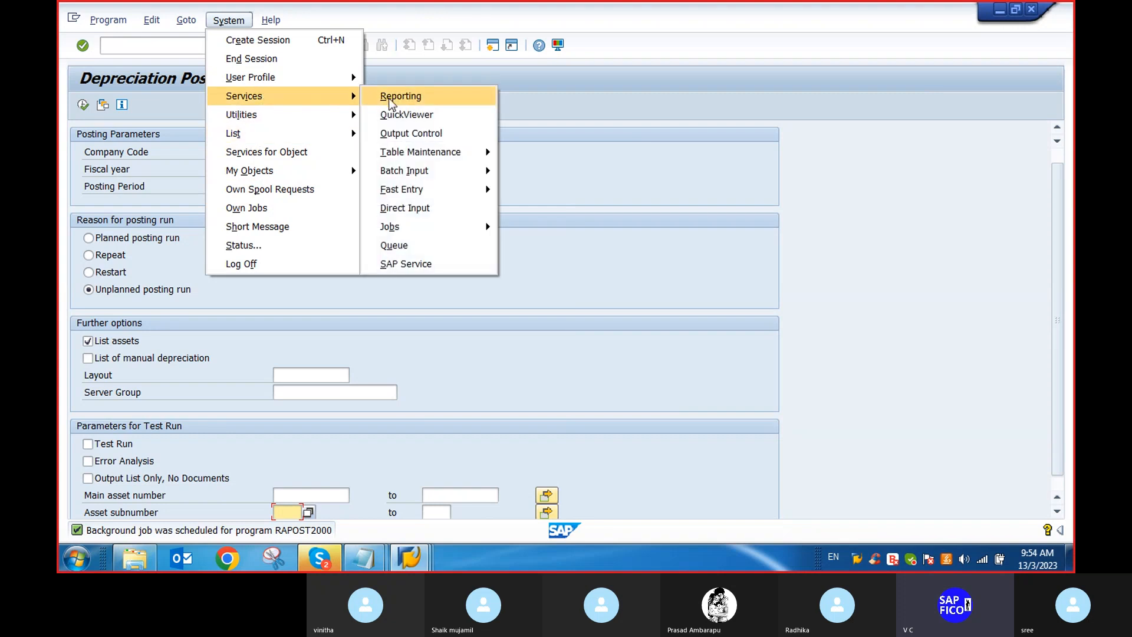
mouse_move(411, 231)
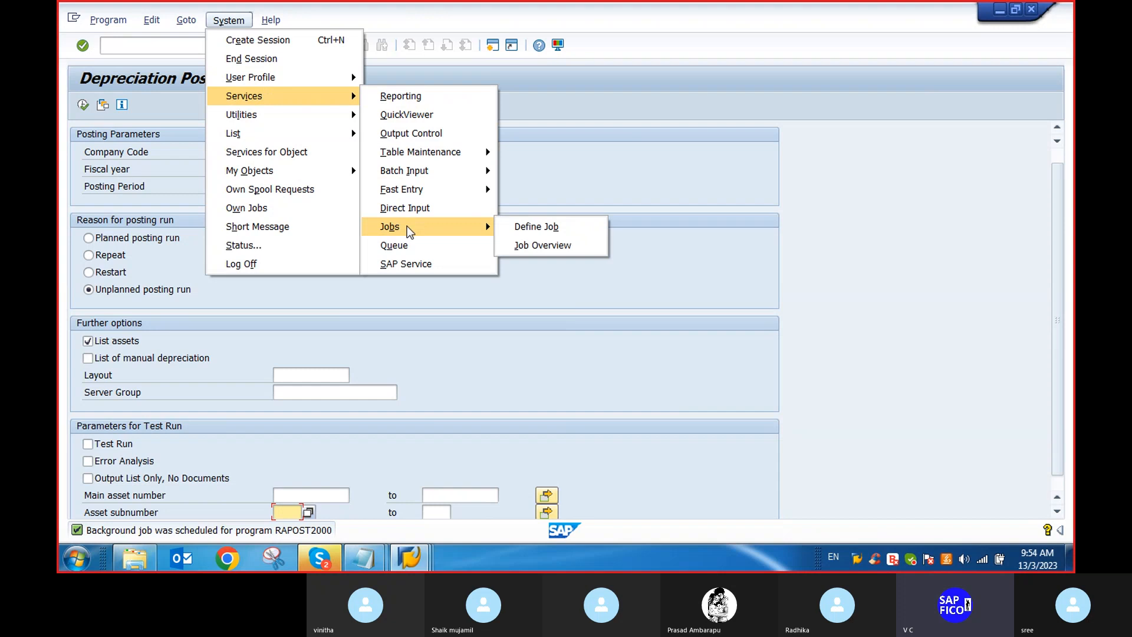
click(544, 246)
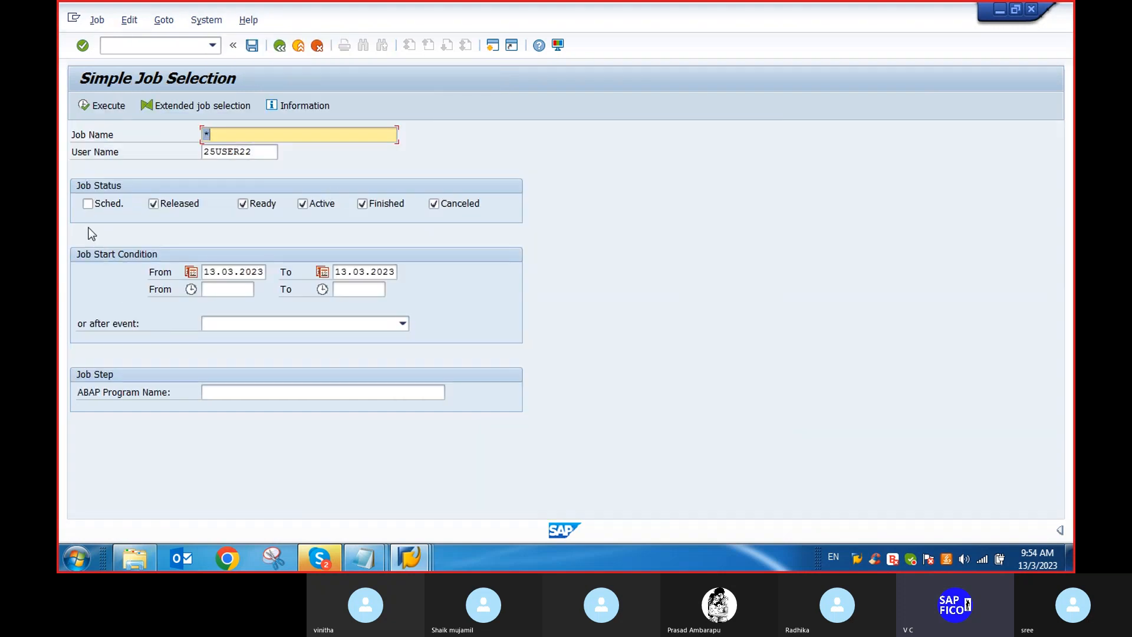
click(90, 107)
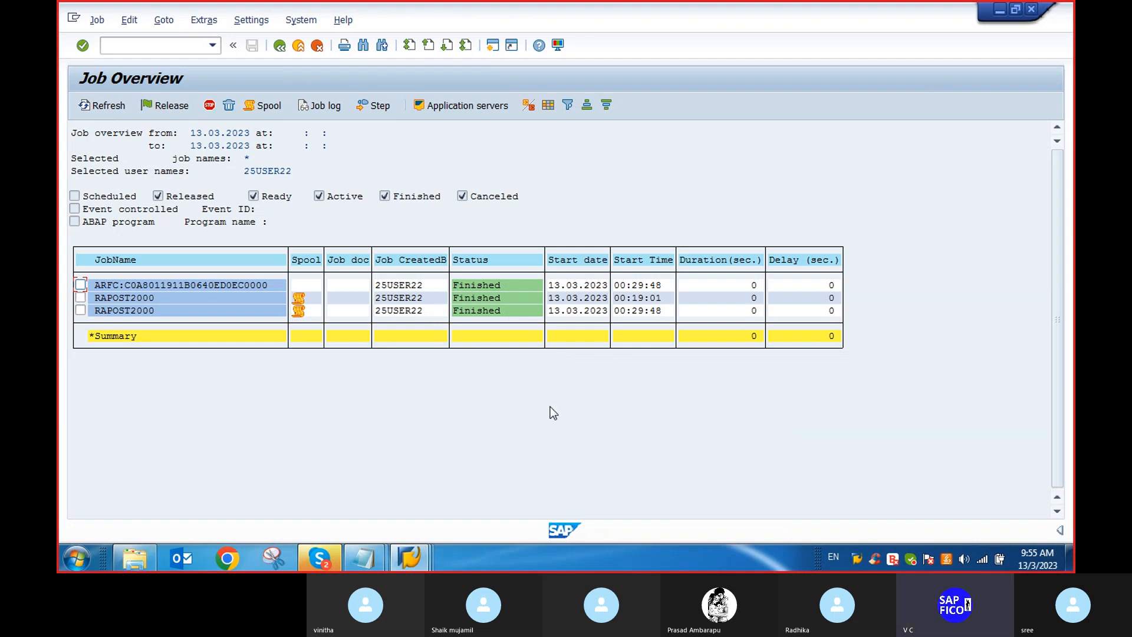
Step: Switch to the Asset Explorer session, refresh the CAR MACHINERY asset, and display its posted depreciation values
mouse_move(419, 564)
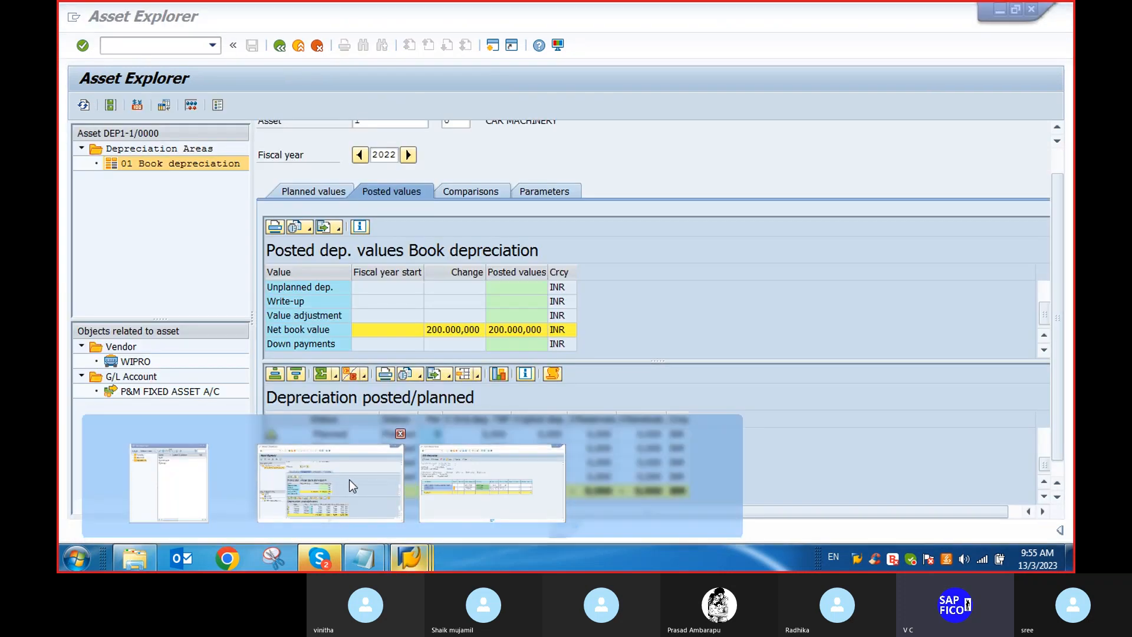
click(349, 479)
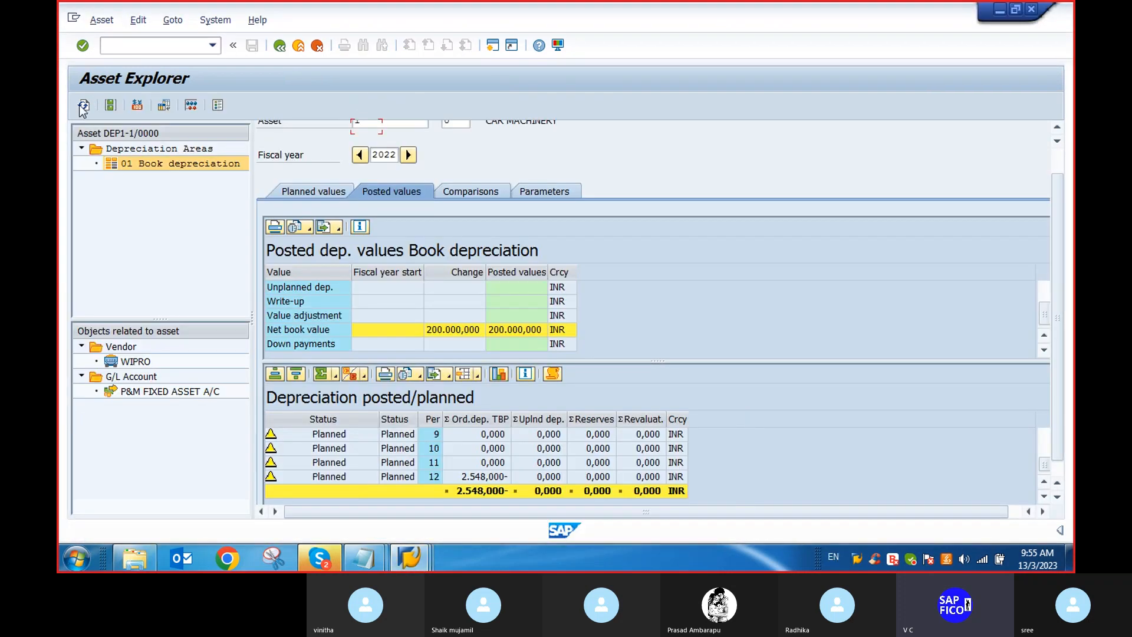
click(84, 105)
scroll(489, 359, down, 1)
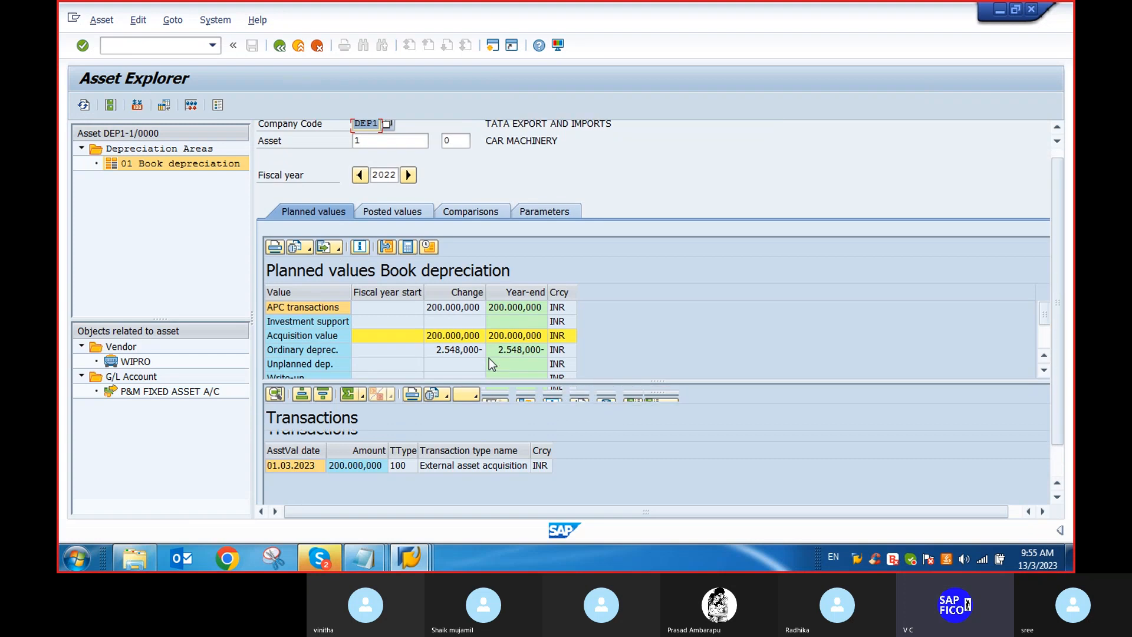
click(391, 190)
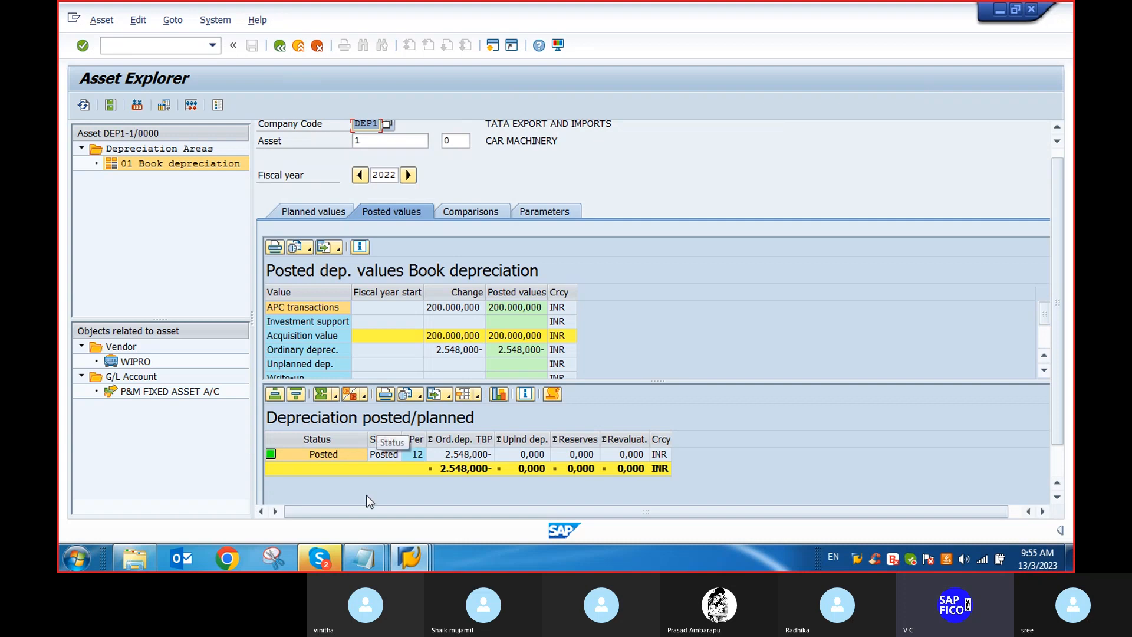
Step: Examine the period 12 posting run log and its accounting document, then return to Asset Explorer
double_click(324, 457)
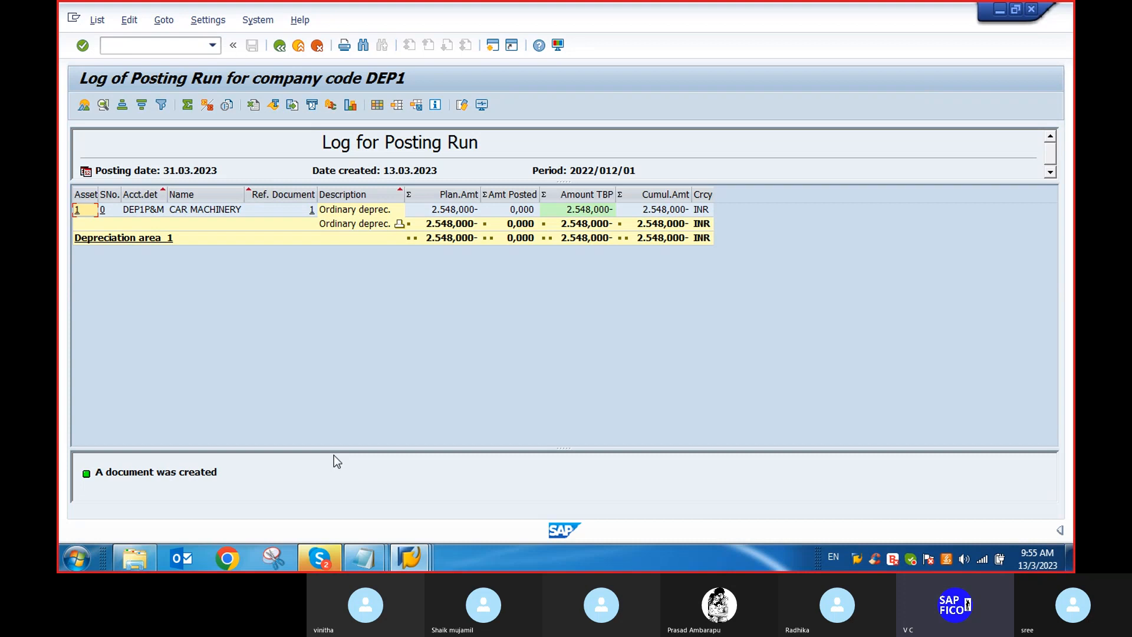
click(149, 210)
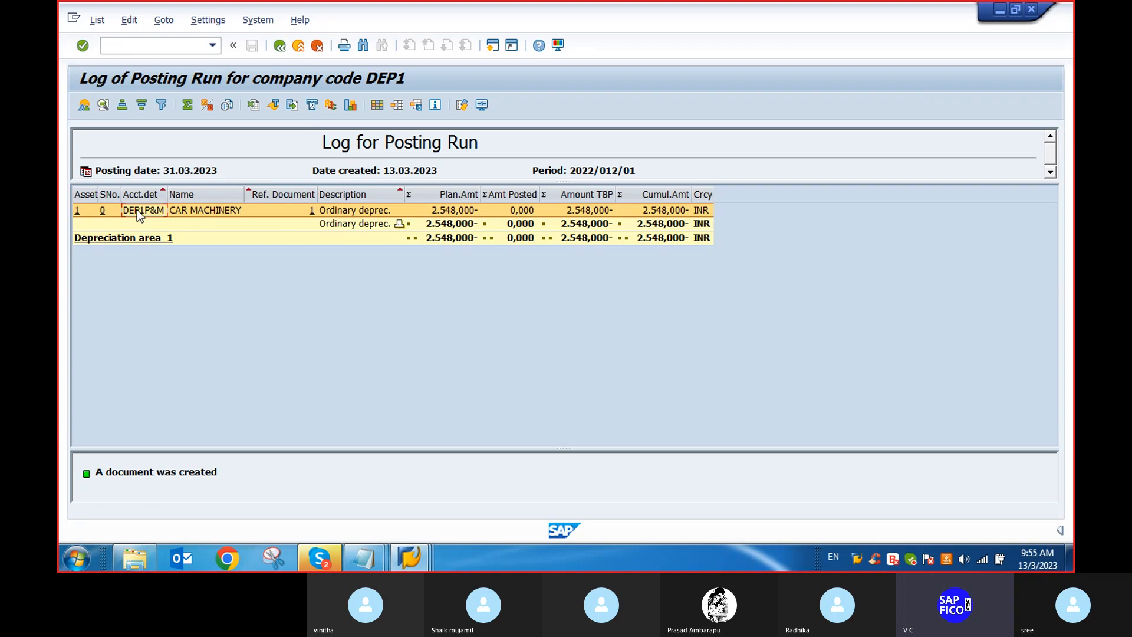
double_click(273, 210)
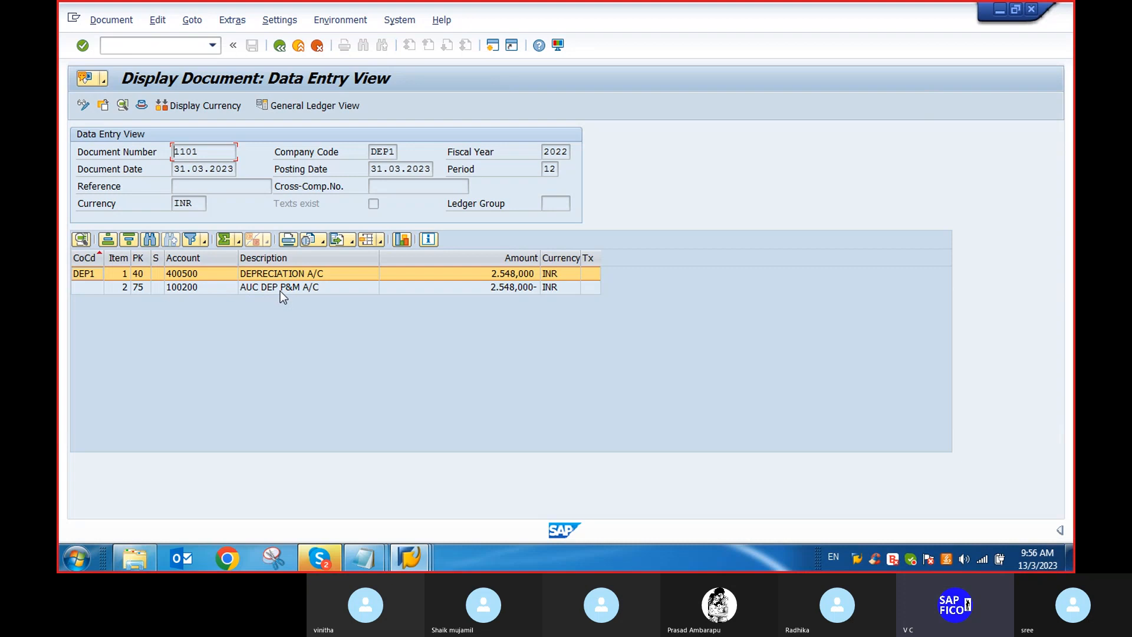
click(279, 45)
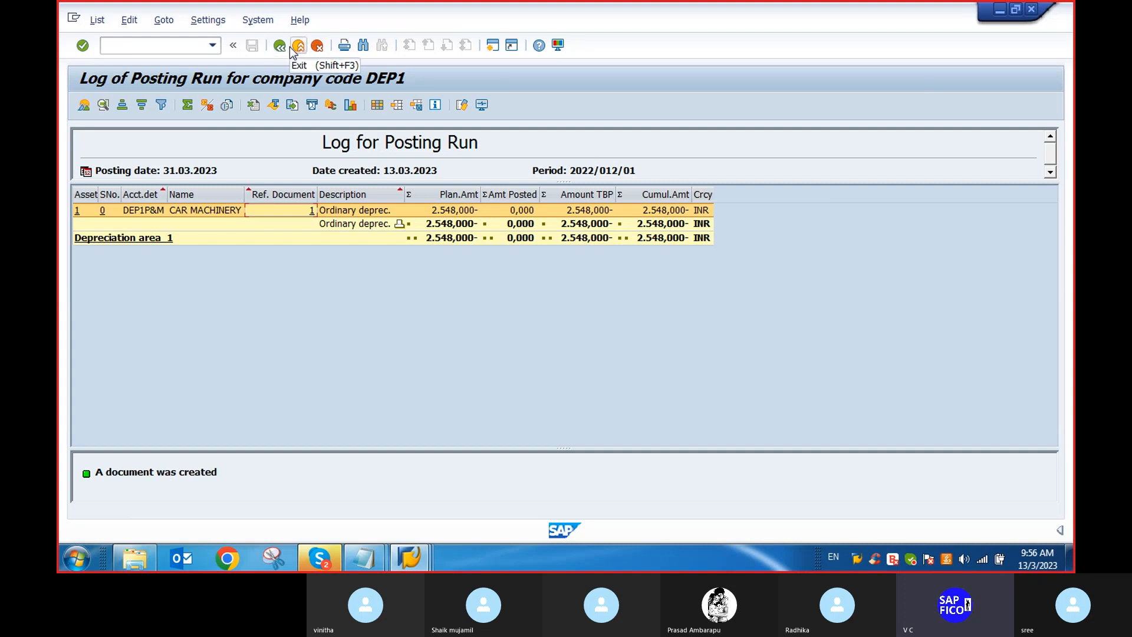
click(281, 46)
click(282, 46)
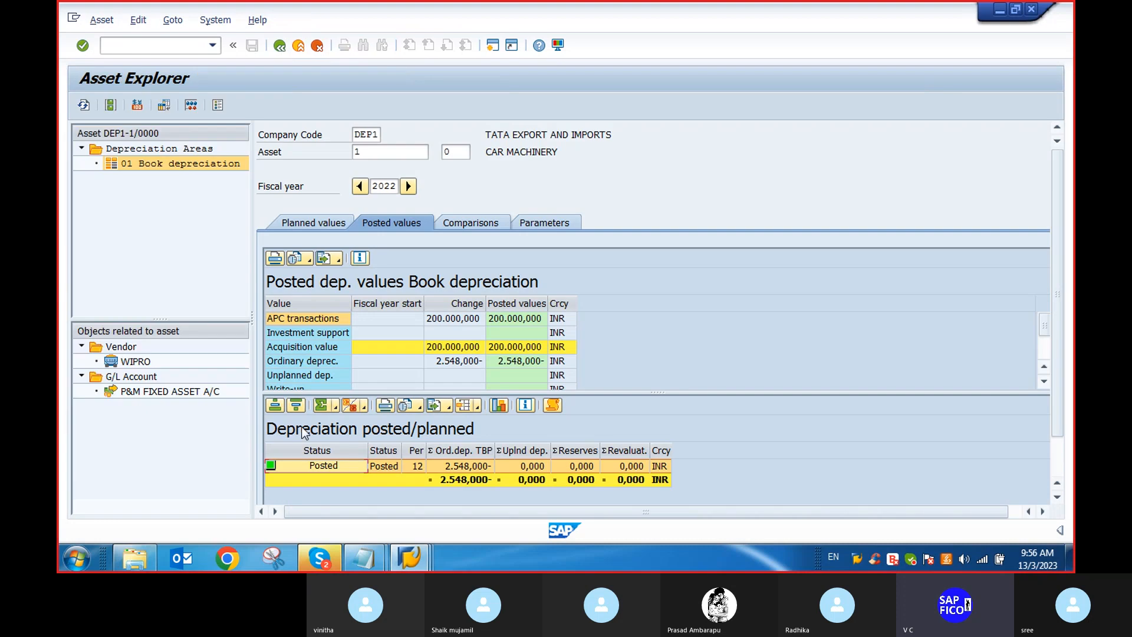